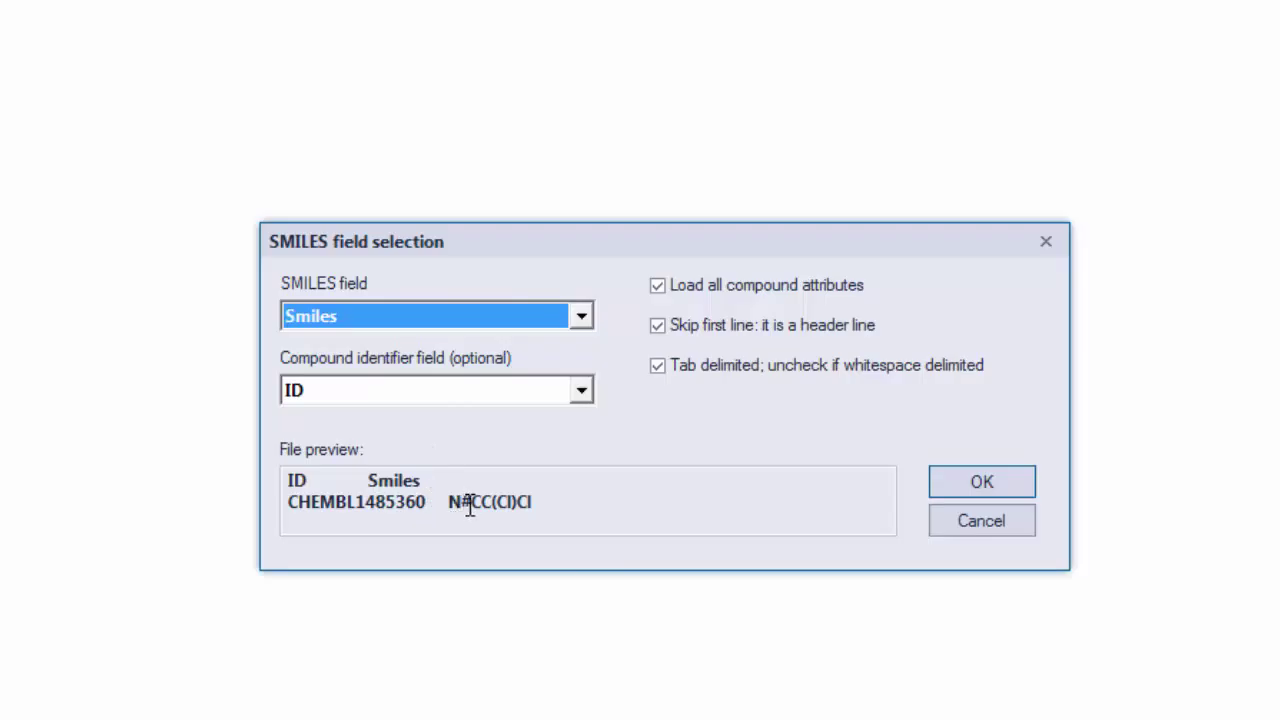
Load the compounds with Smiles as the structure field and ID as the identifier, and review the report of structure warnings
{"action": "left_click", "coordinate": [947, 486]}
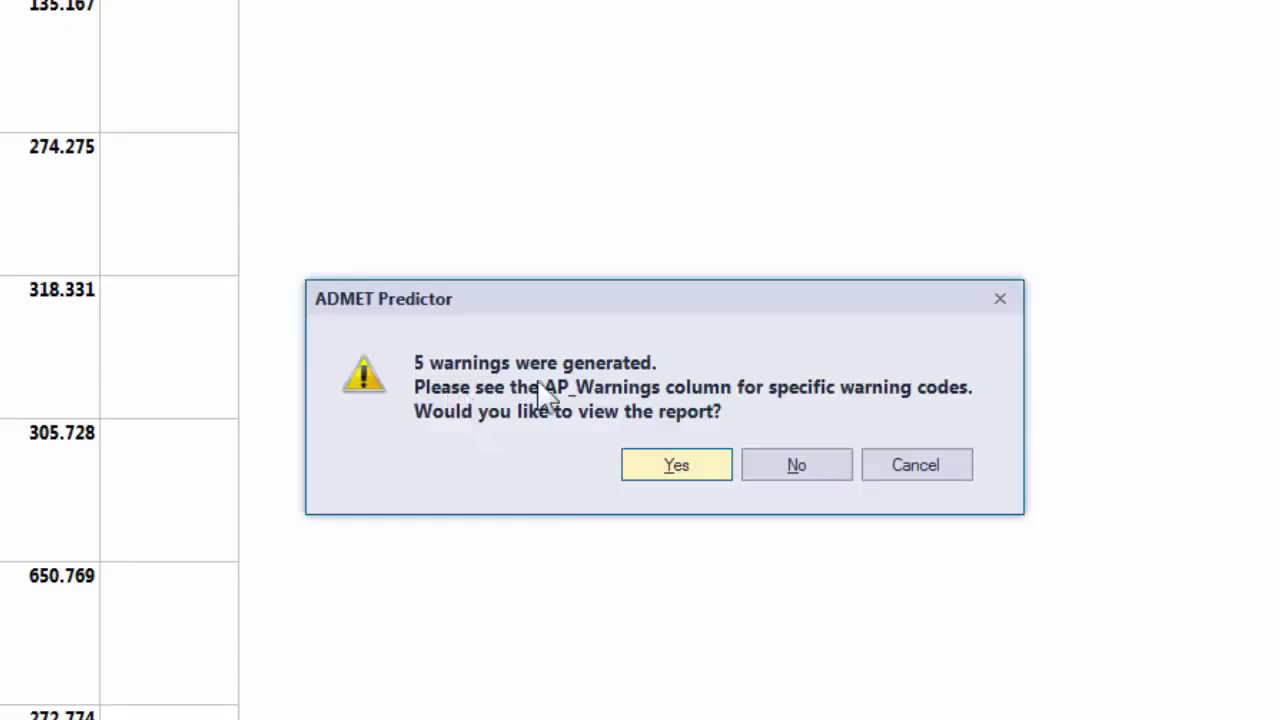
{"action": "left_click", "coordinate": [676, 465]}
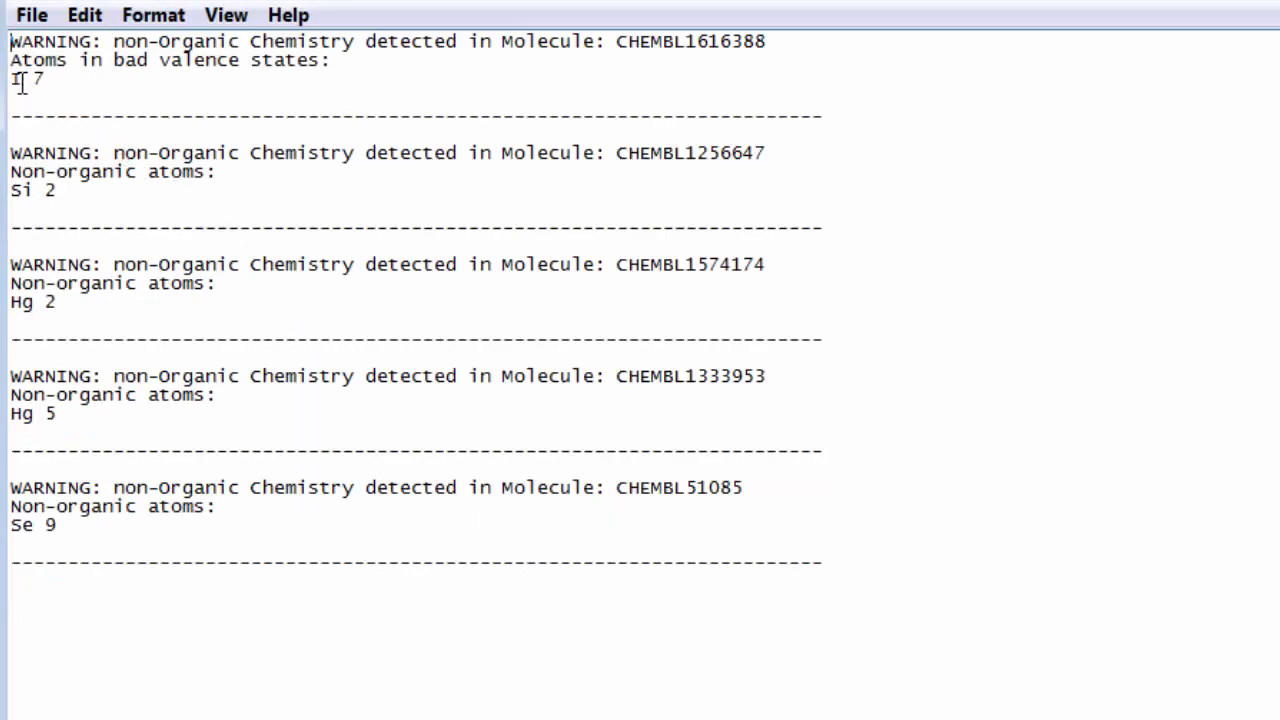
{"action": "left_click_drag", "start_coordinate": [46, 80], "coordinate": [10, 62]}
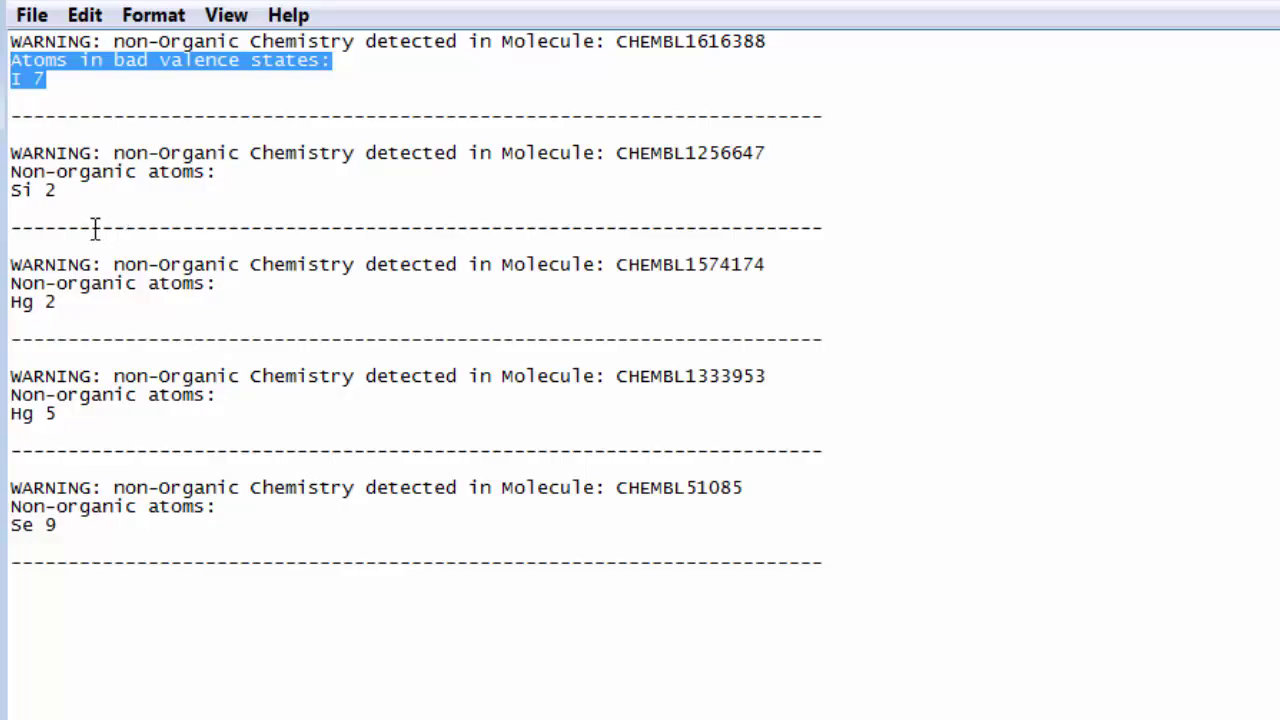
{"action": "left_click_drag", "start_coordinate": [20, 190], "coordinate": [147, 530]}
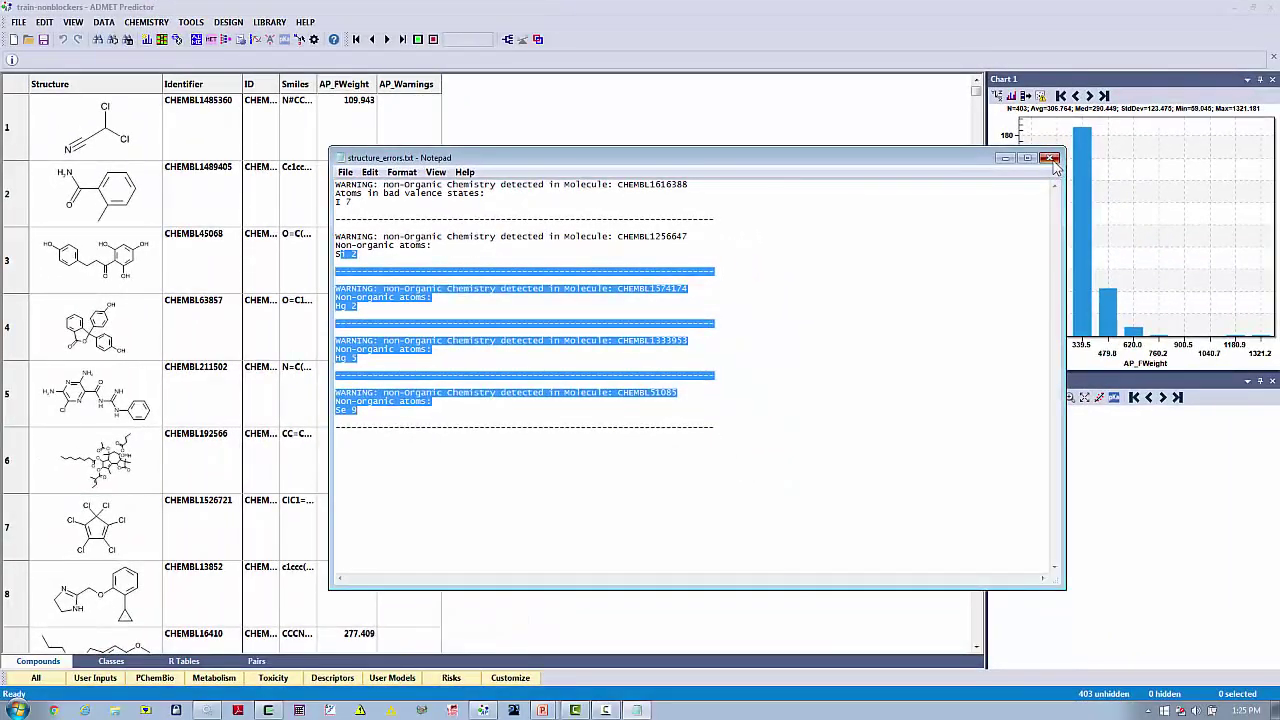
{"action": "left_click", "coordinate": [1050, 159]}
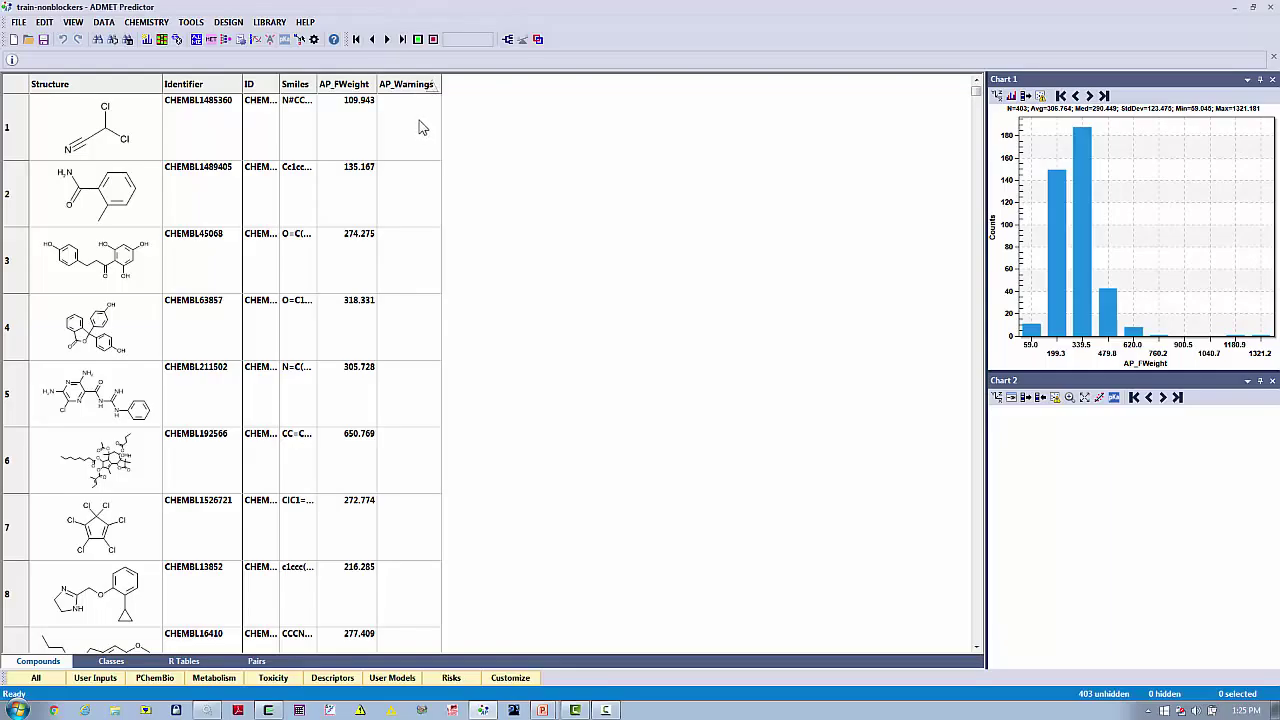
Sort the compounds by AP_Warnings so flagged ones come first, and delete the five rows that carry a warning
{"action": "left_click", "coordinate": [422, 88]}
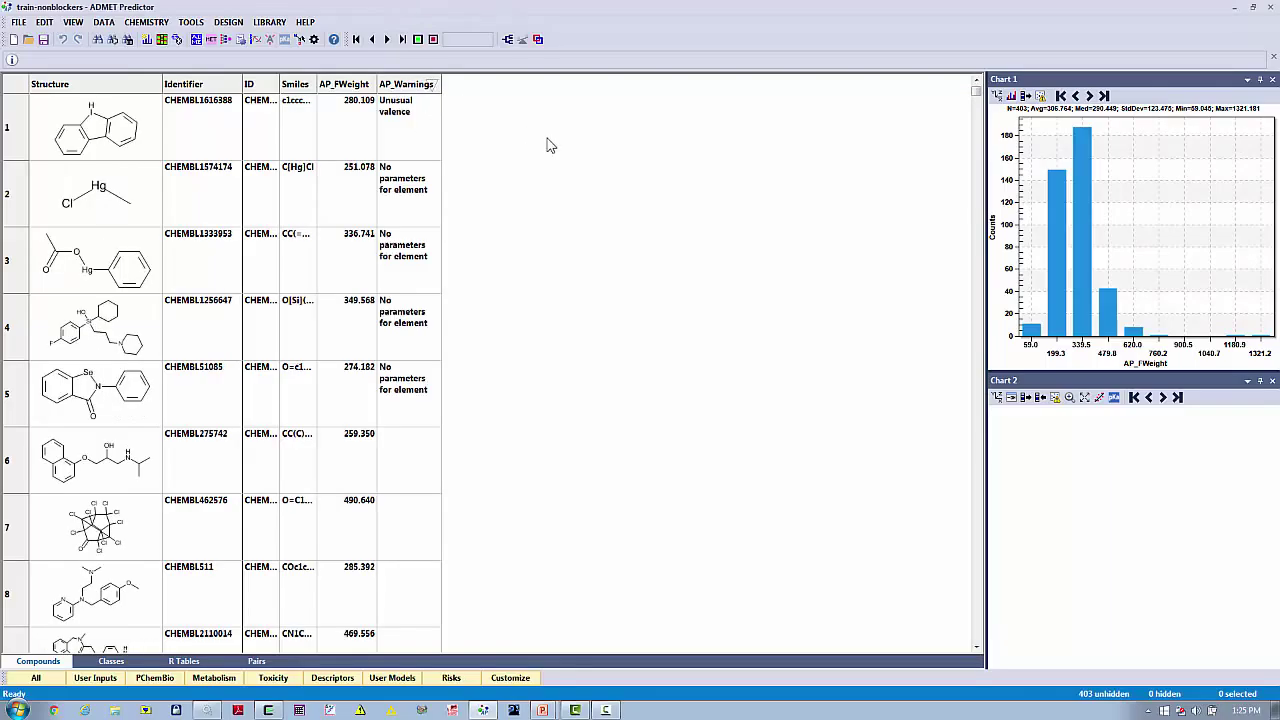
{"action": "left_click", "coordinate": [392, 152]}
{"action": "left_click_drag", "start_coordinate": [392, 152], "coordinate": [424, 425]}
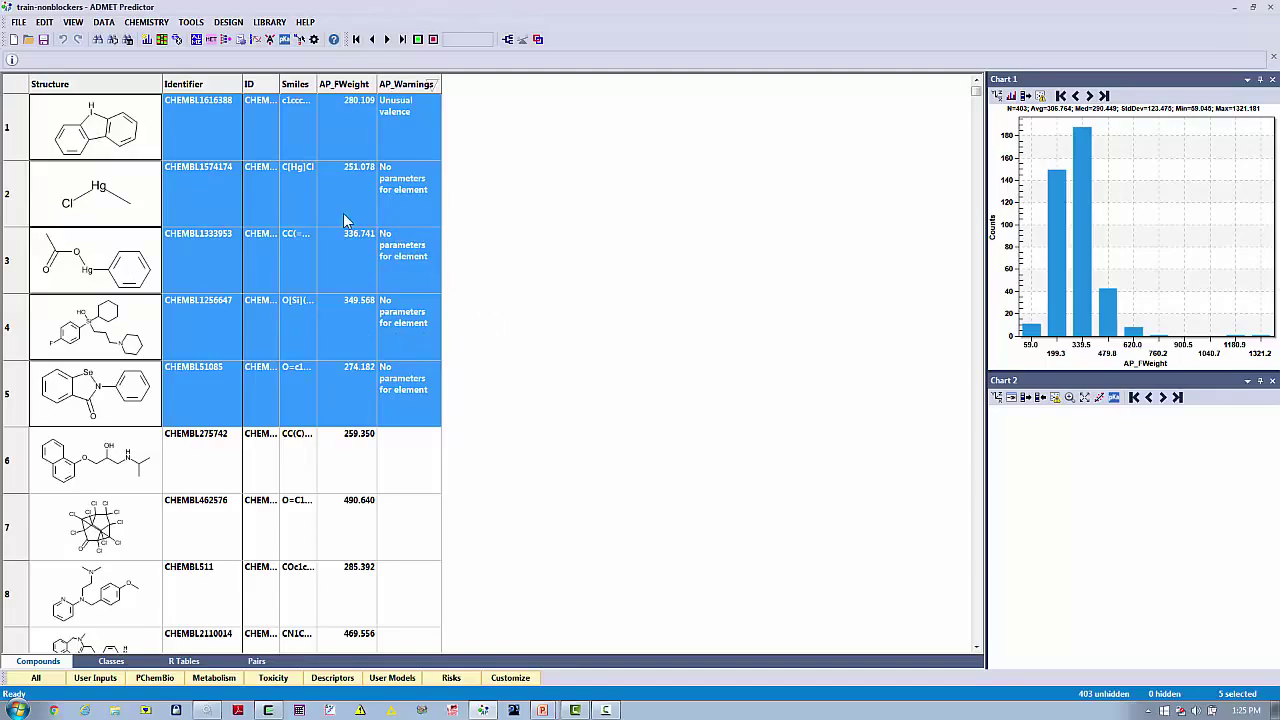
{"action": "left_click", "coordinate": [44, 21]}
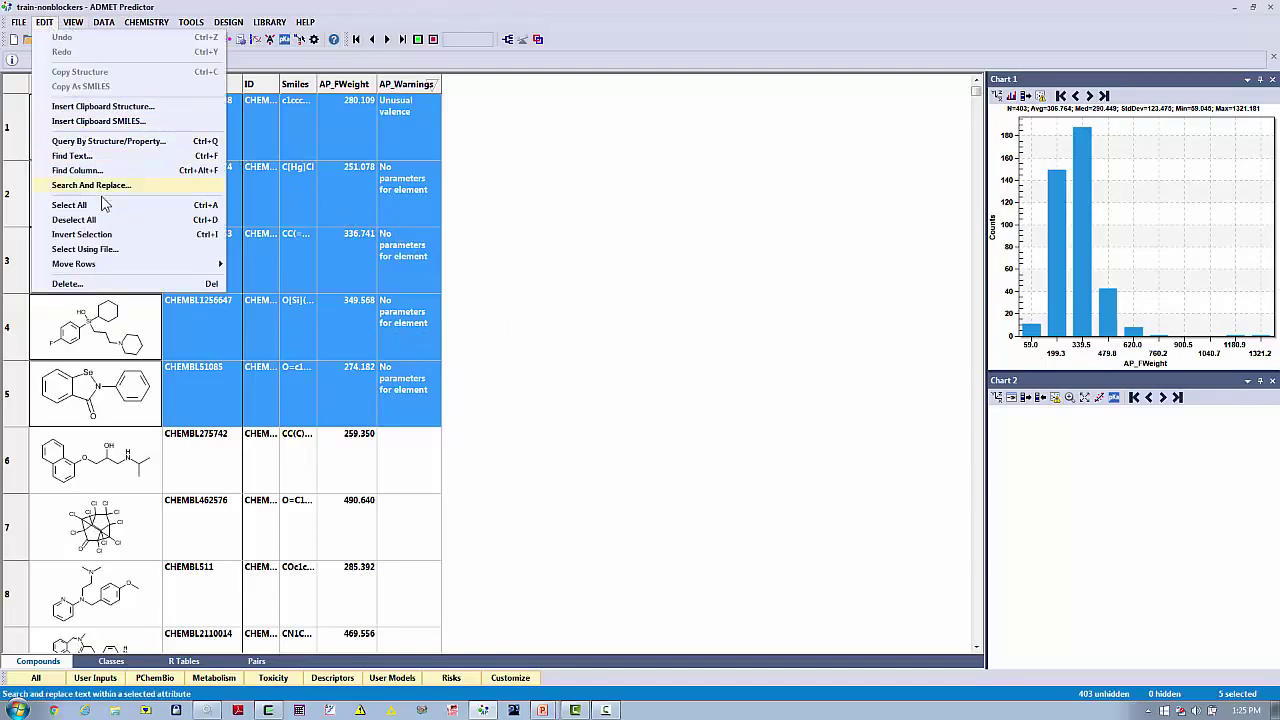
{"action": "left_click", "coordinate": [66, 284]}
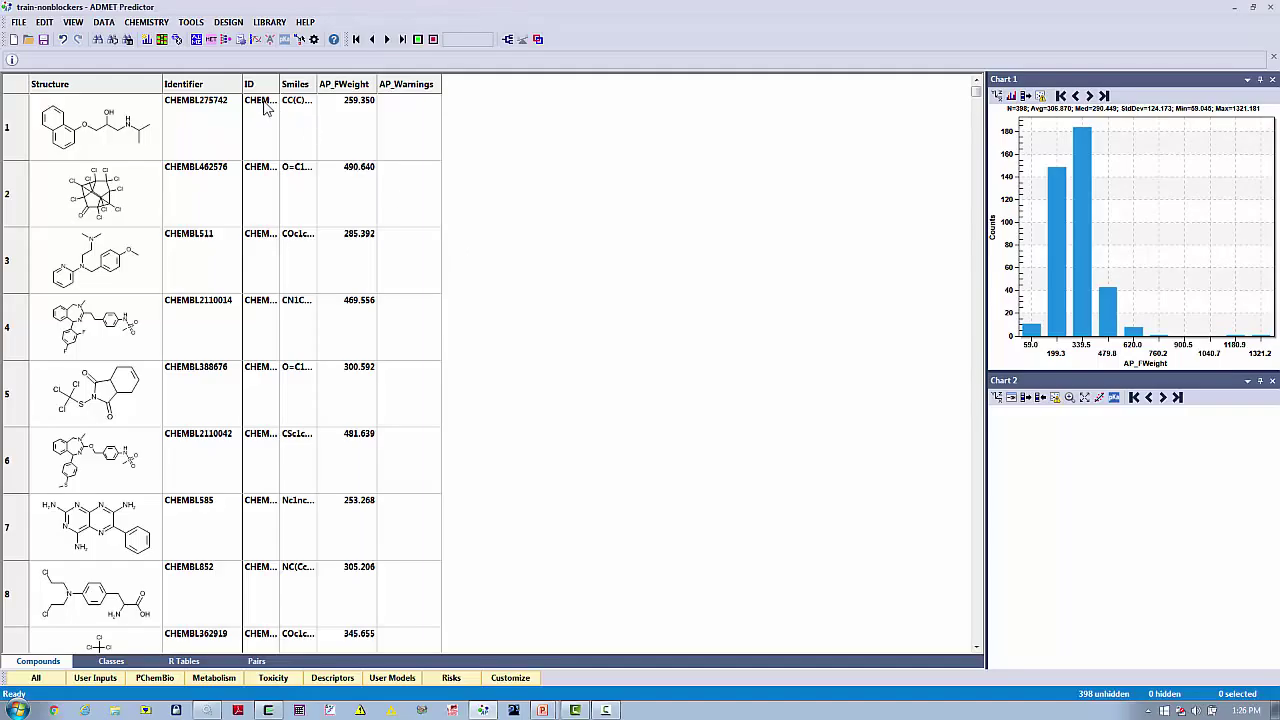
Select every compound row and add a constant text attribute named hERG-blocker with the value No
{"action": "left_click", "coordinate": [348, 145]}
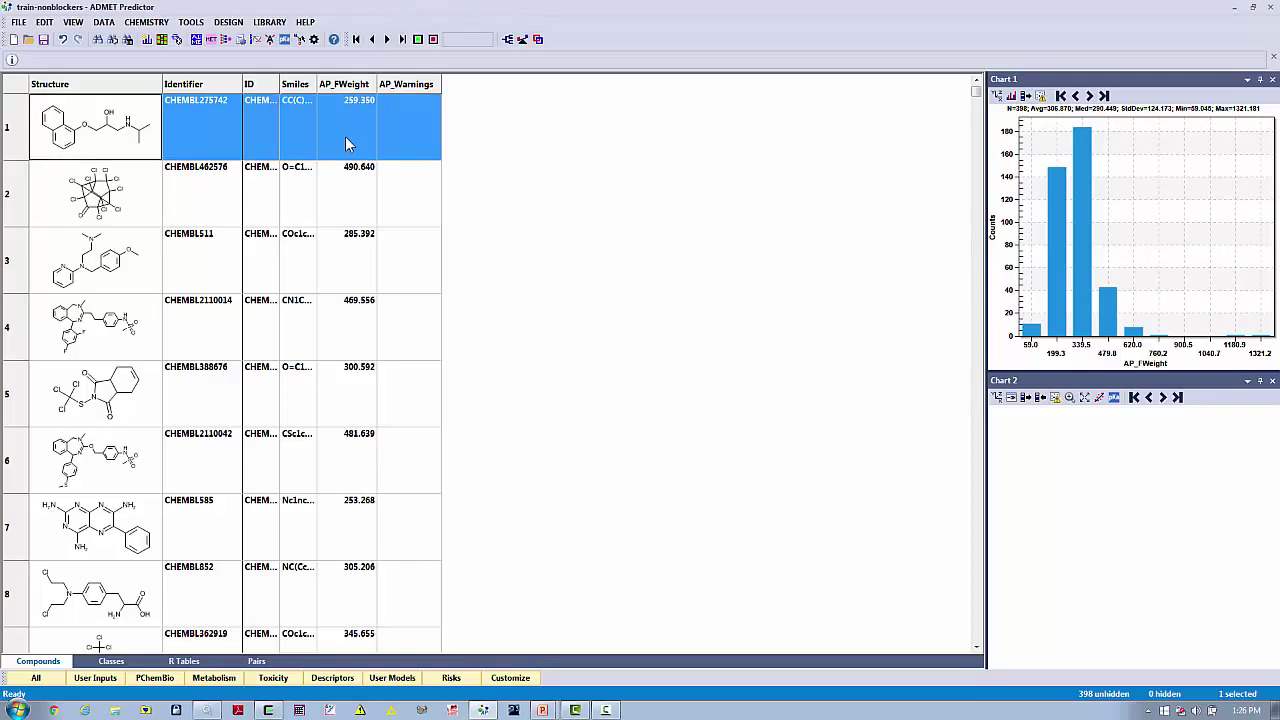
{"action": "left_click_drag", "start_coordinate": [976, 92], "coordinate": [974, 695]}
{"action": "left_click", "coordinate": [275, 580], "text": "shift"}
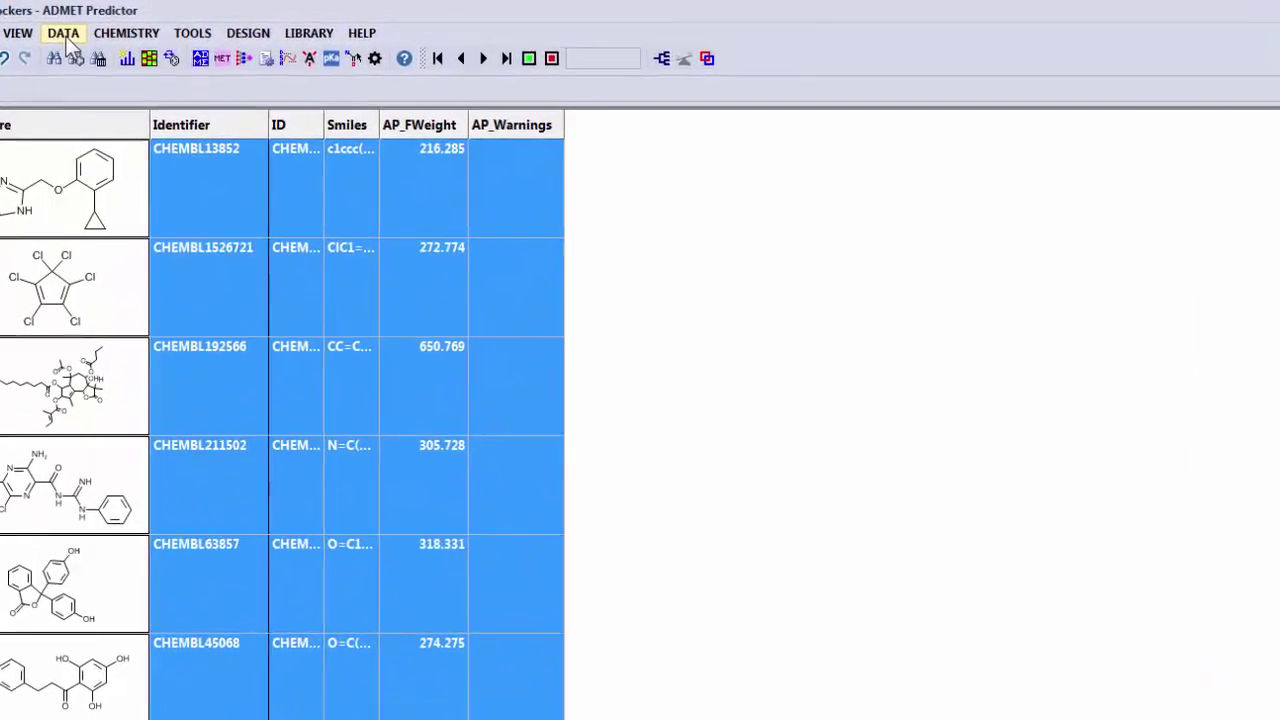
{"action": "left_click", "coordinate": [66, 33]}
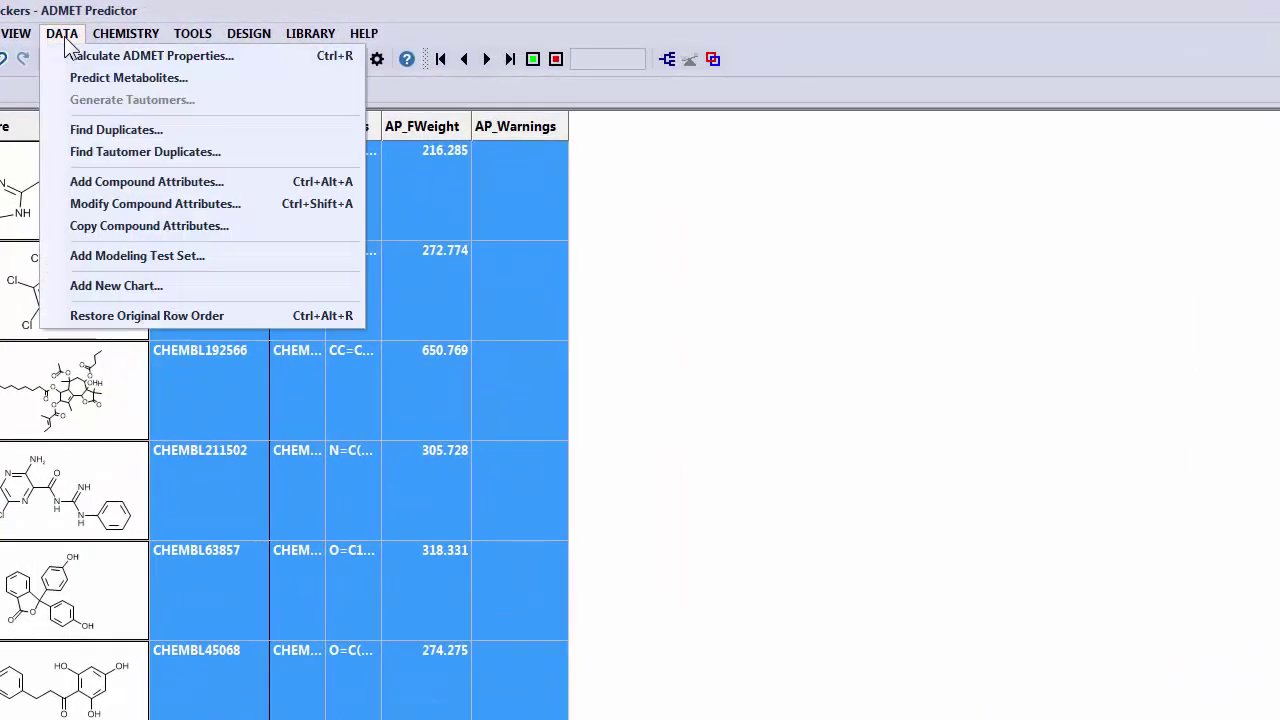
{"action": "left_click", "coordinate": [113, 188]}
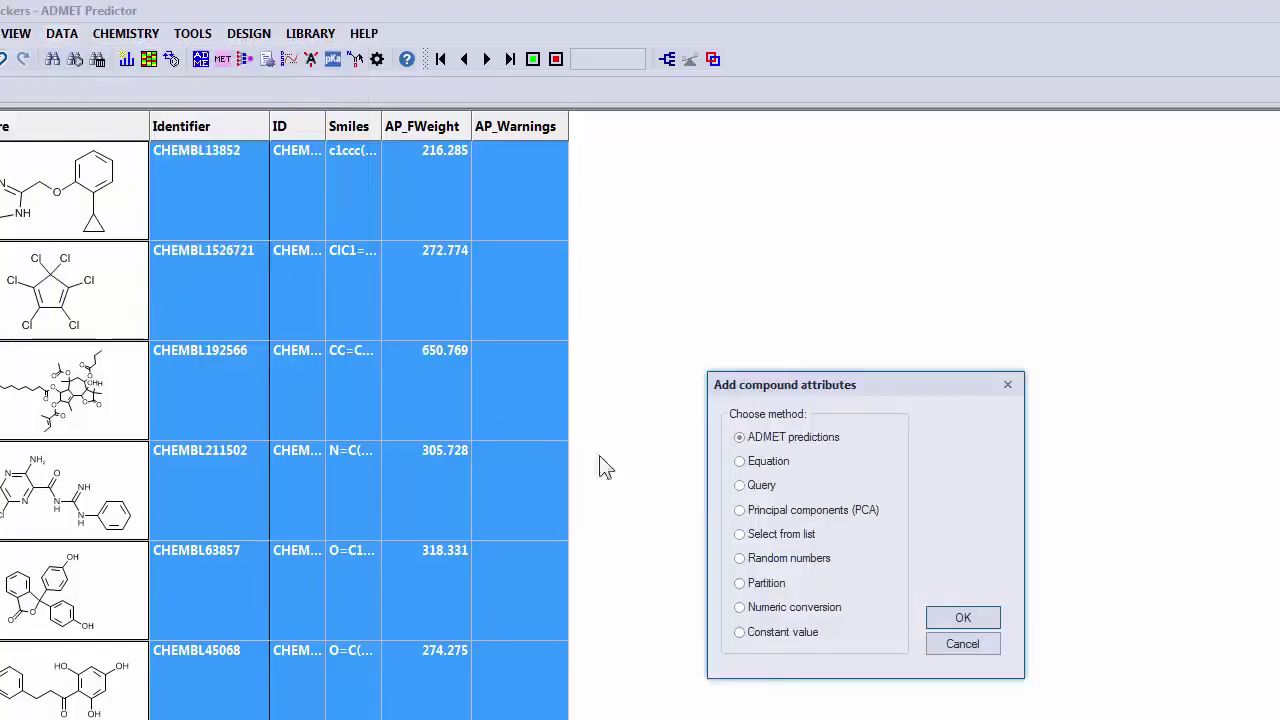
{"action": "left_click", "coordinate": [782, 633]}
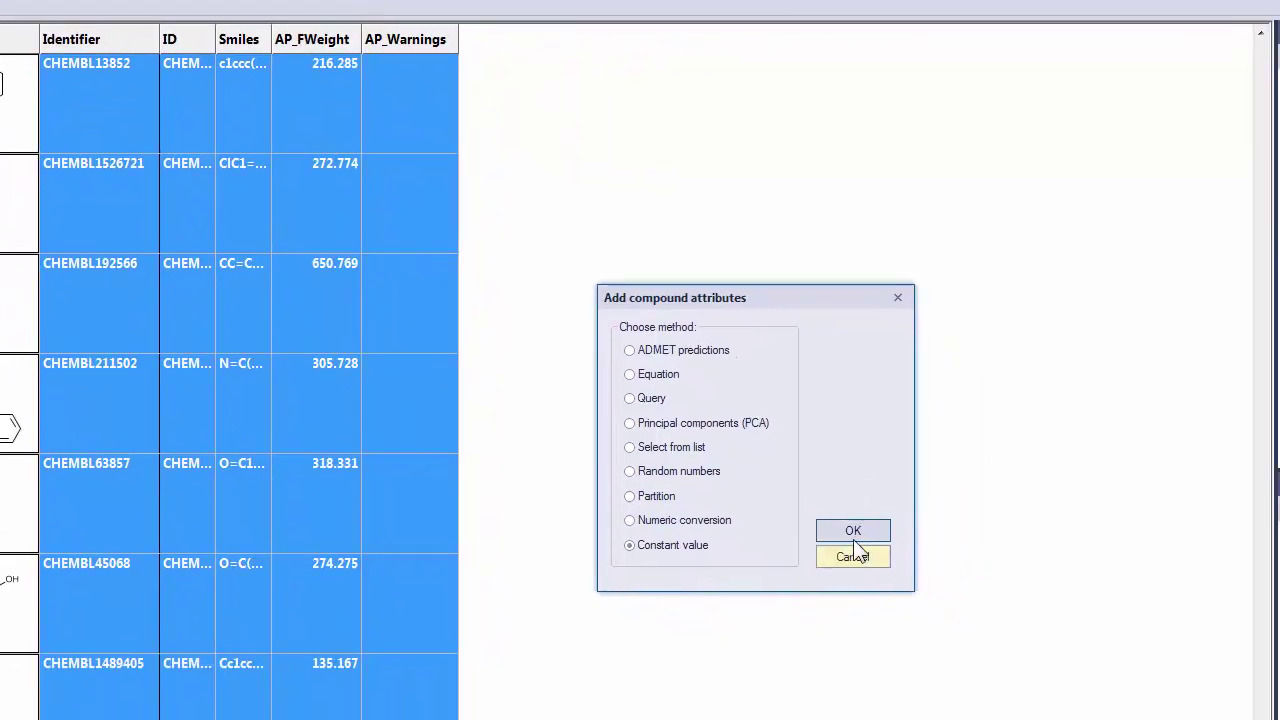
{"action": "left_click", "coordinate": [856, 530]}
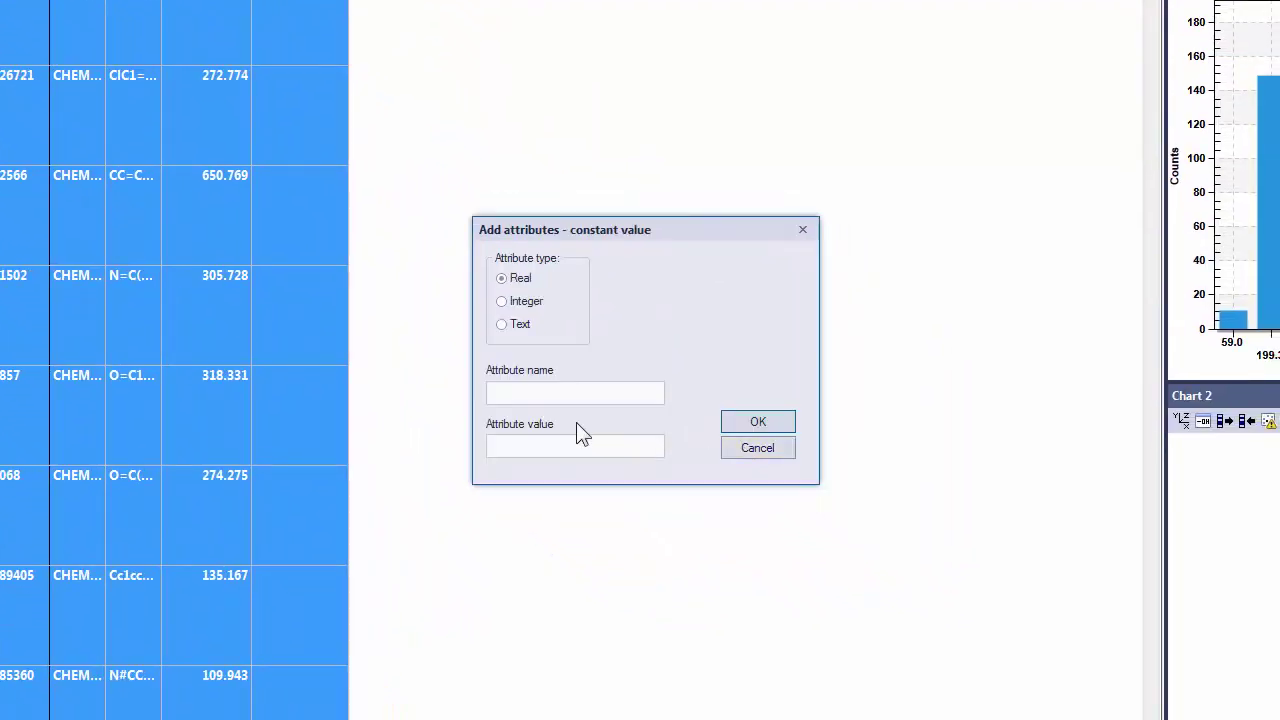
{"action": "left_click", "coordinate": [522, 325]}
{"action": "type", "text": "ocker"}
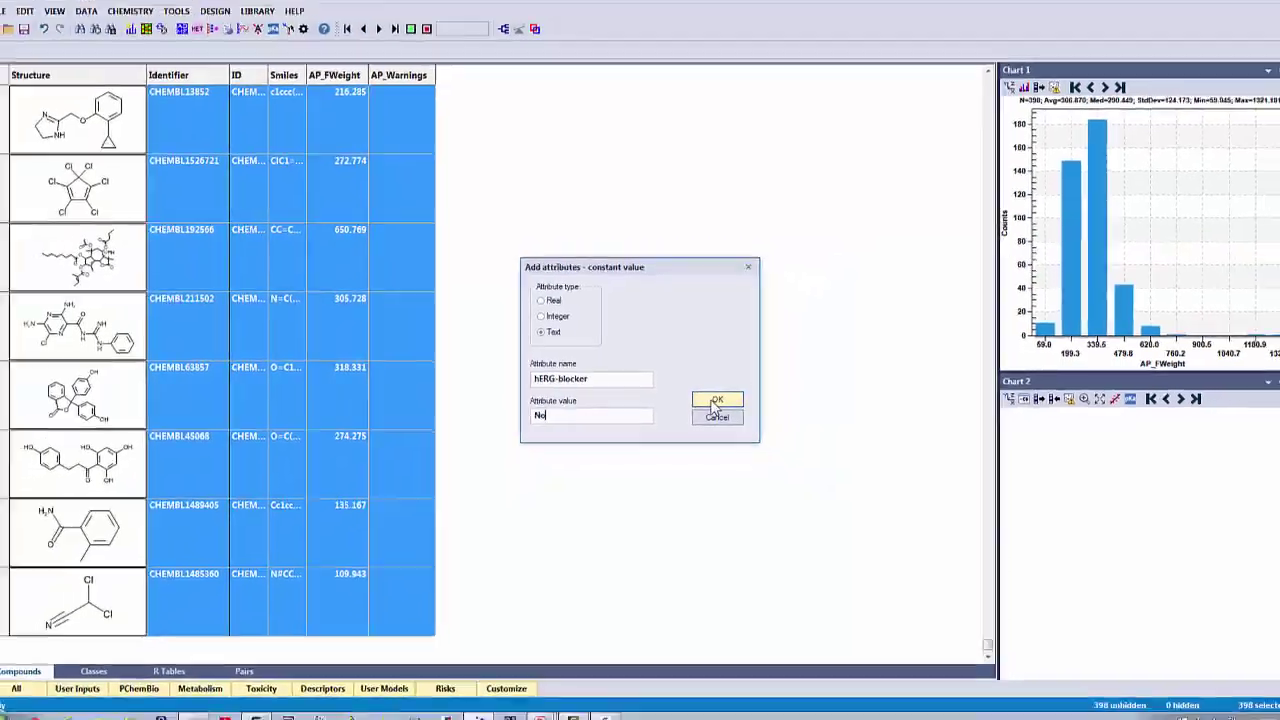
{"action": "left_click", "coordinate": [752, 424]}
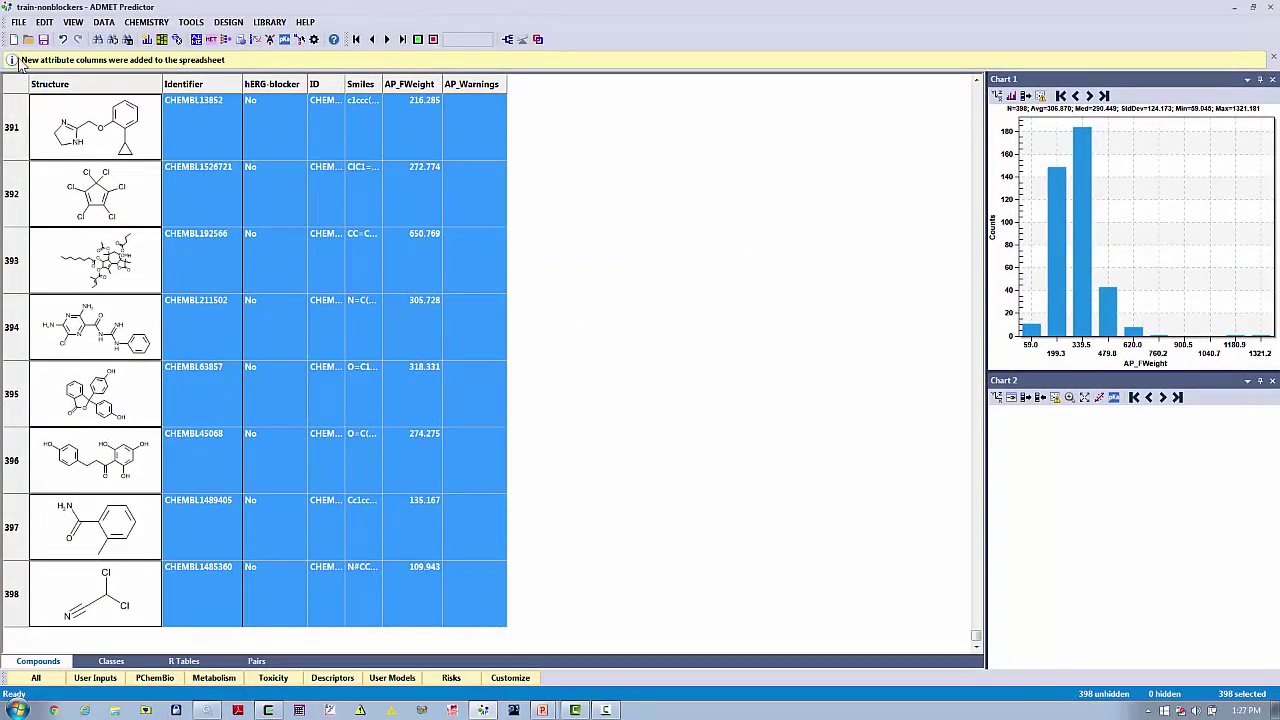
Import the compound structures from train-blockers.smi, using SMILES as the structure field and ID as the identifier
{"action": "left_click", "coordinate": [18, 21]}
{"action": "mouse_move", "coordinate": [60, 101]}
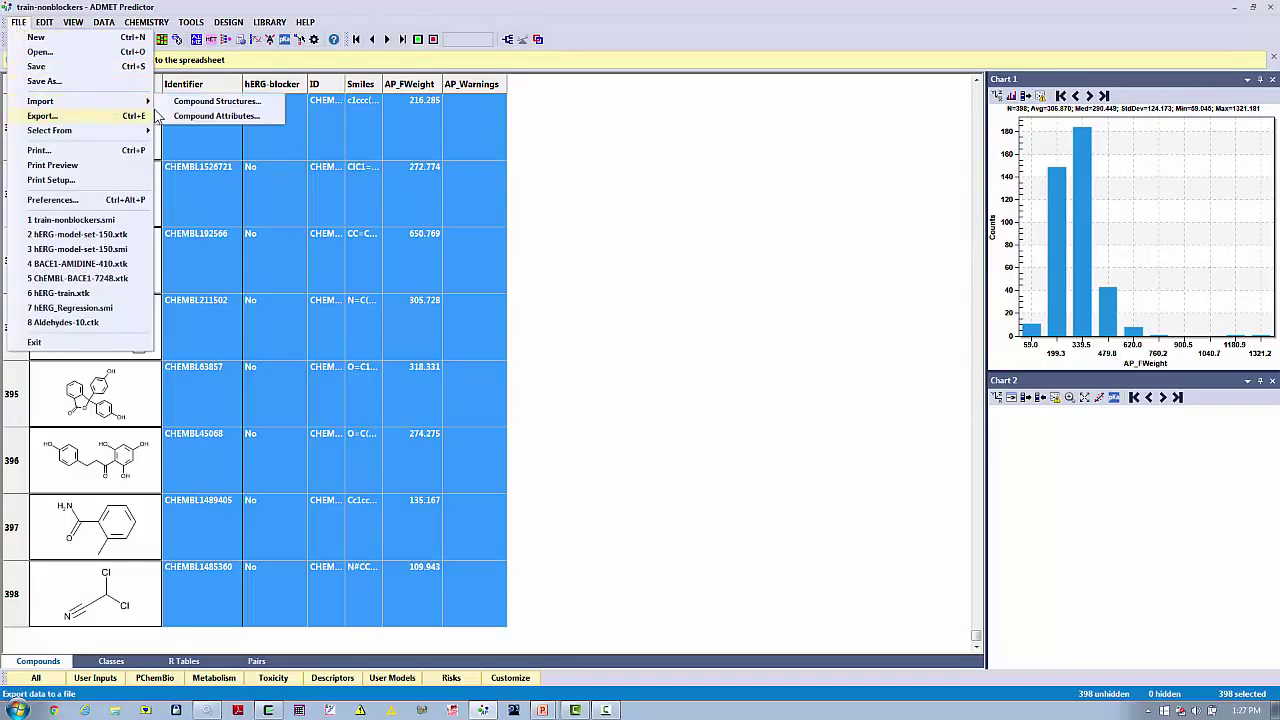
{"action": "left_click", "coordinate": [210, 101]}
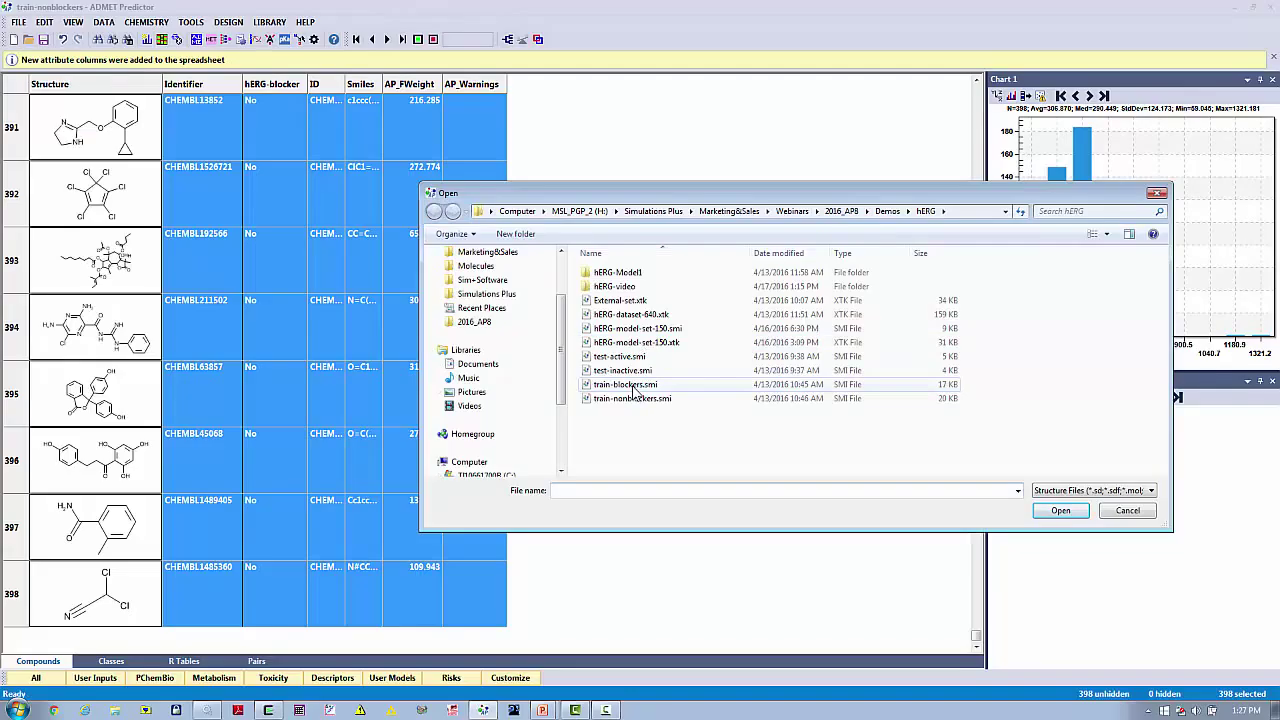
{"action": "double_click", "coordinate": [633, 386]}
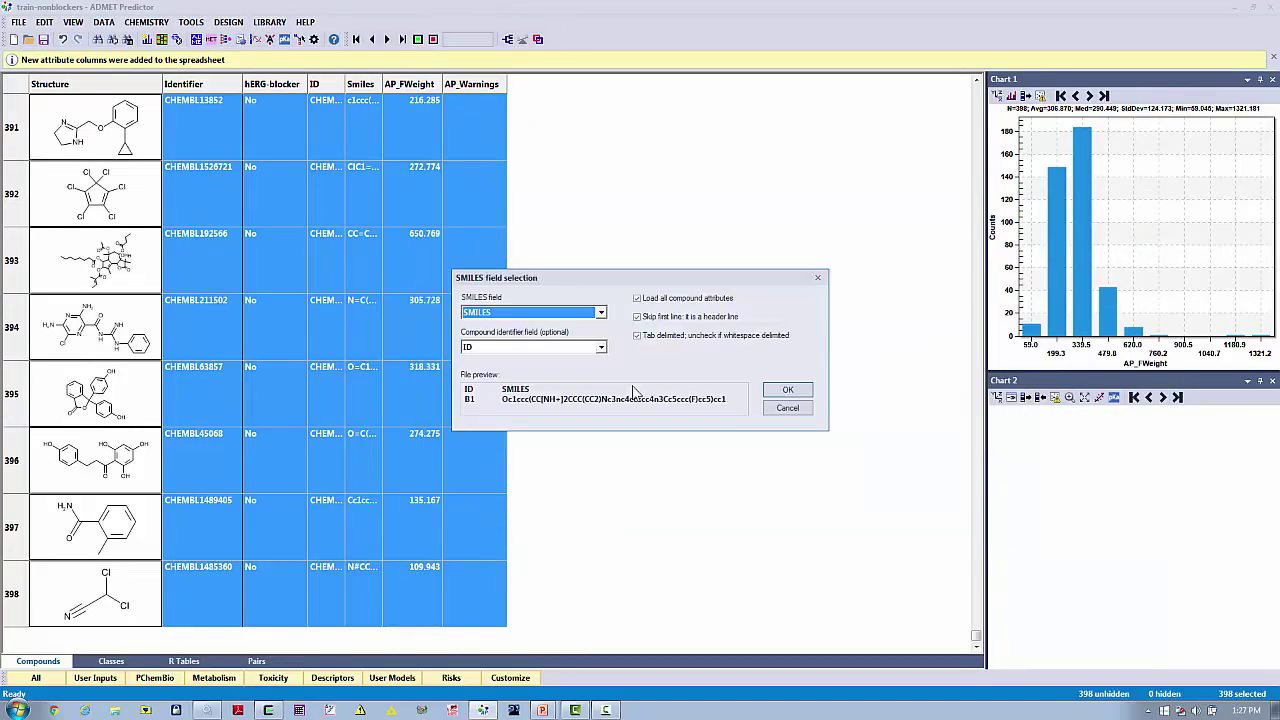
{"action": "left_click", "coordinate": [787, 390]}
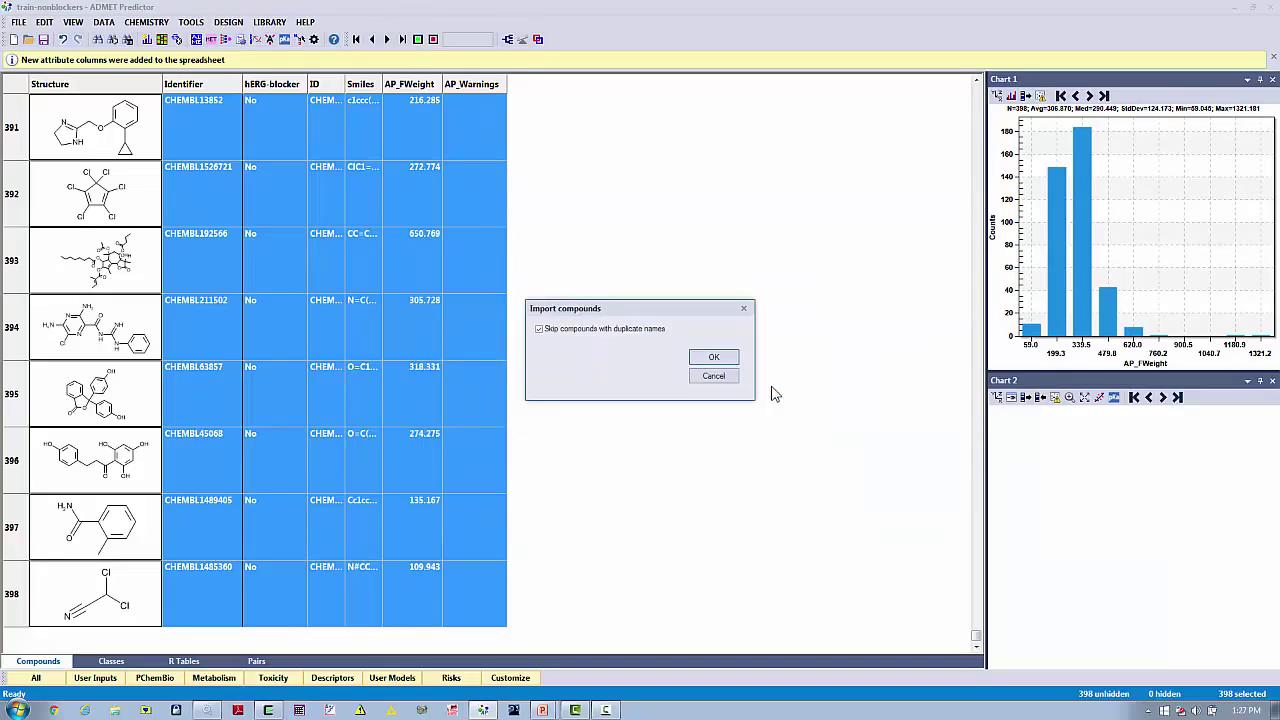
{"action": "left_click", "coordinate": [580, 330]}
{"action": "left_click", "coordinate": [712, 357]}
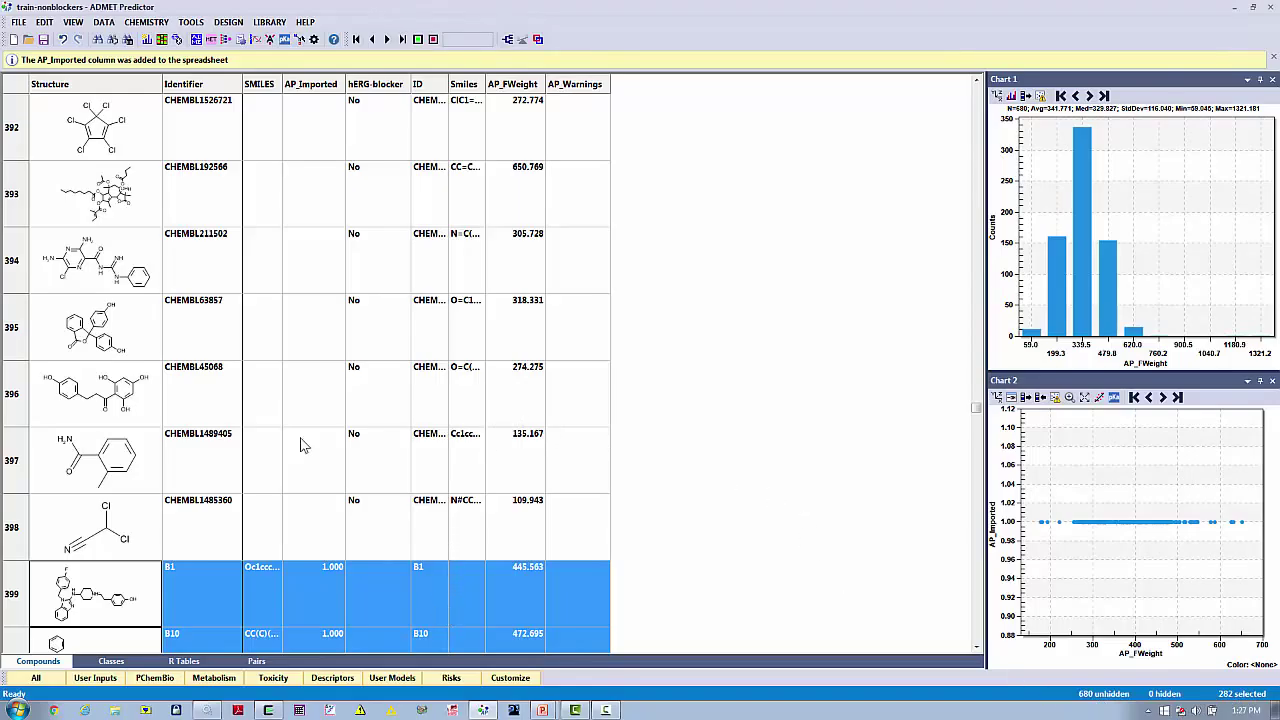
Assign the constant text value Yes to the hERG-blocker attribute for the selected imported rows only
{"action": "left_click", "coordinate": [103, 22]}
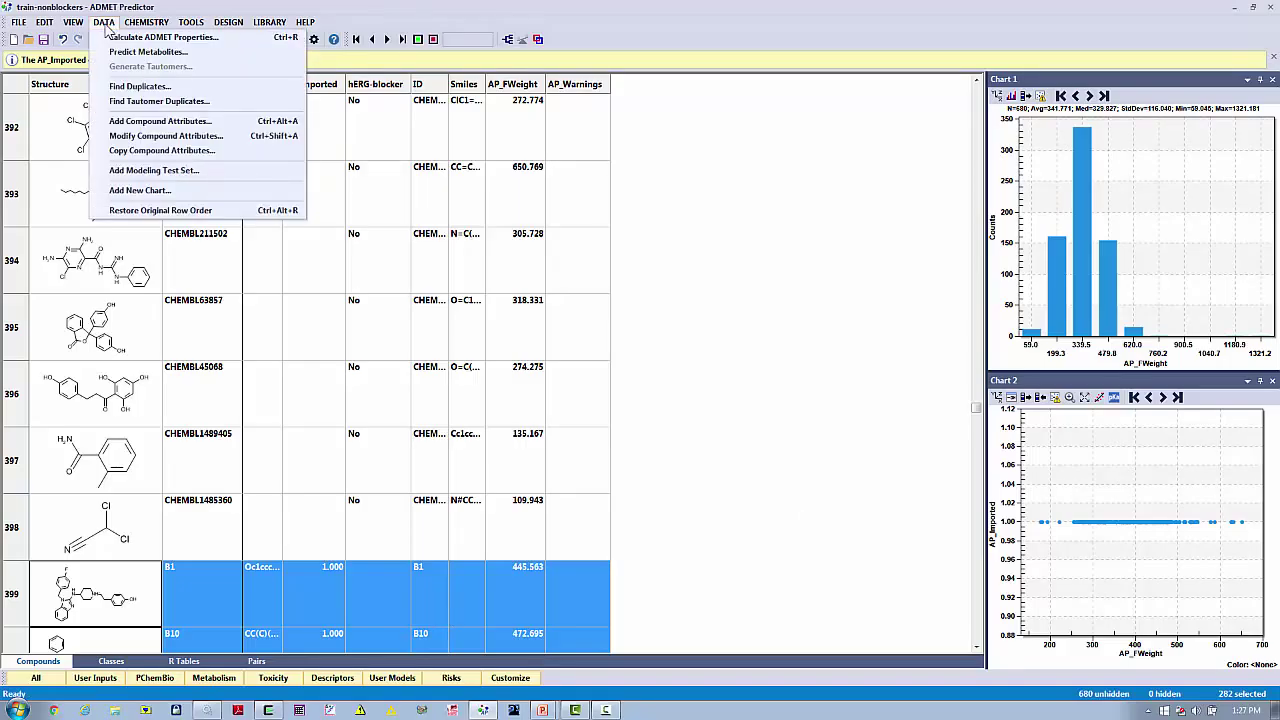
{"action": "left_click", "coordinate": [156, 121]}
{"action": "left_click", "coordinate": [561, 364]}
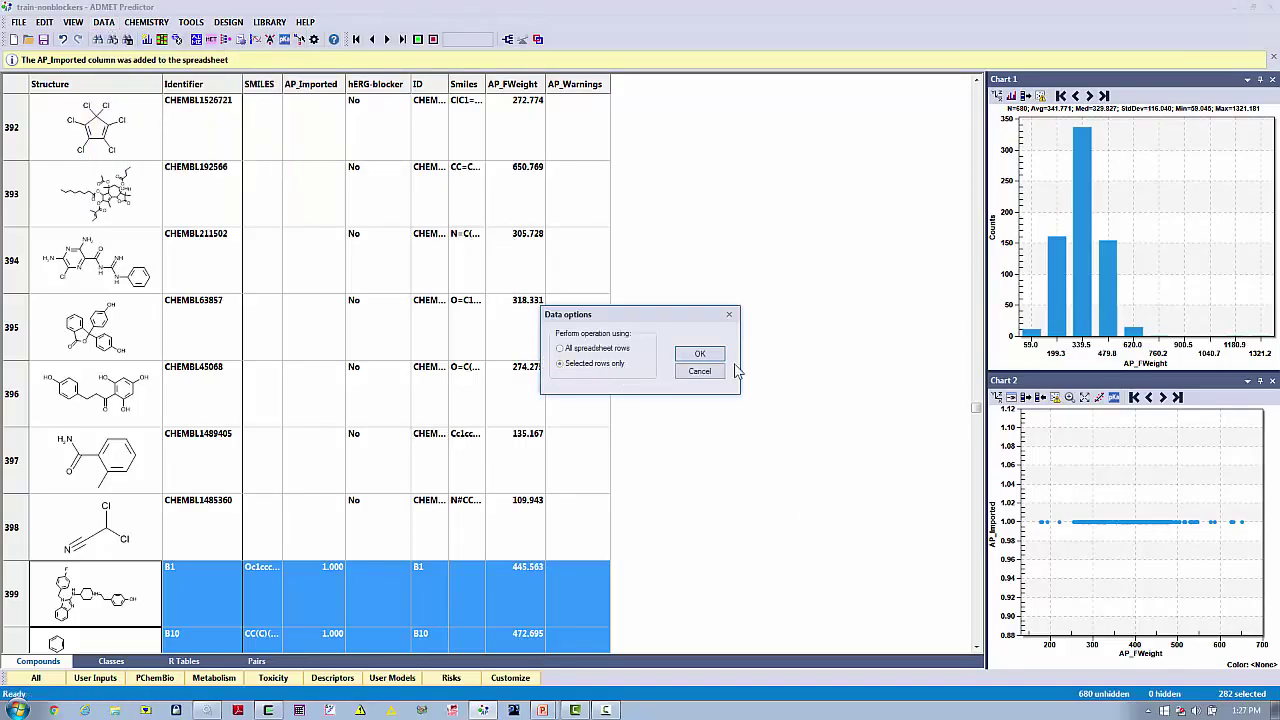
{"action": "left_click", "coordinate": [700, 353]}
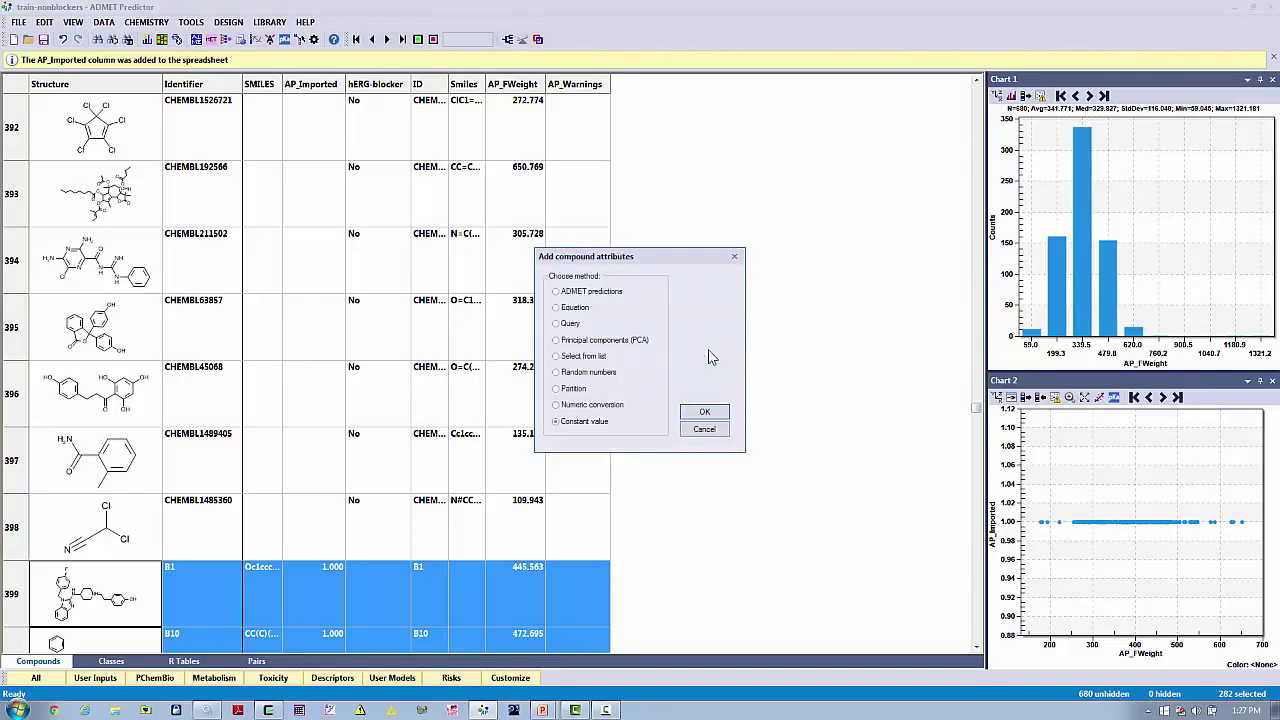
{"action": "left_click", "coordinate": [688, 414]}
{"action": "left_click_drag", "start_coordinate": [601, 415], "coordinate": [517, 415]}
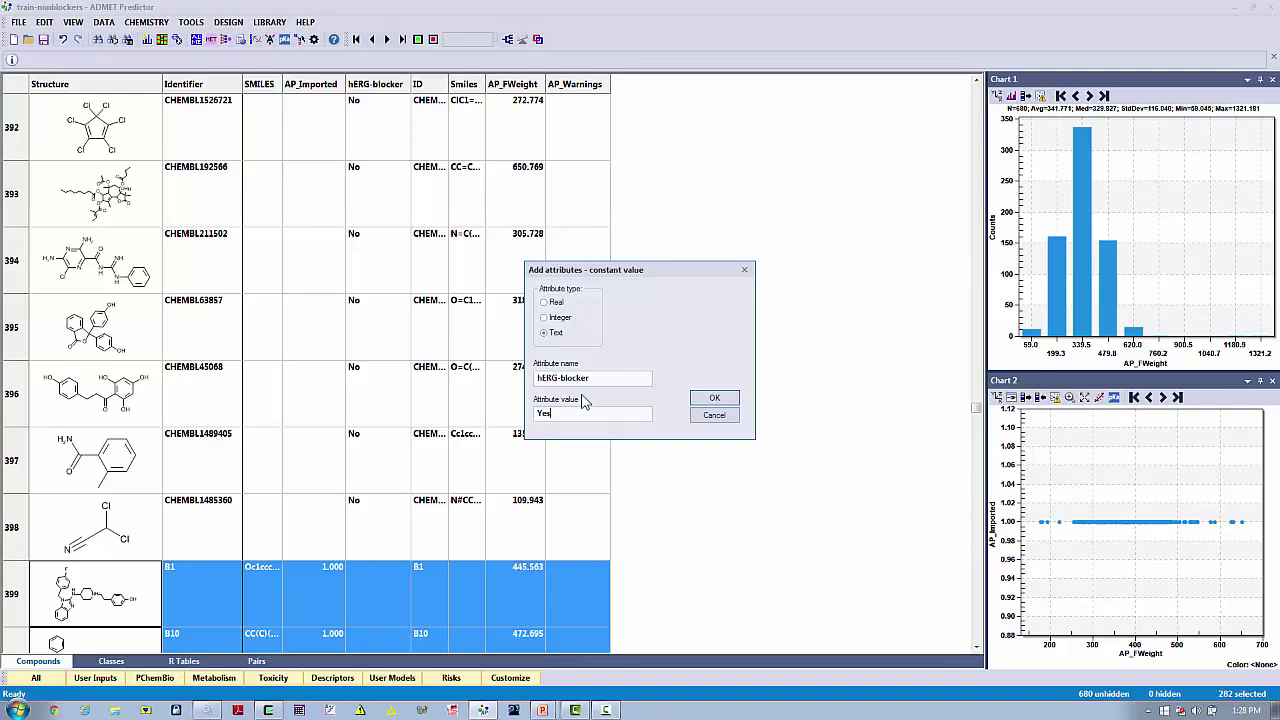
{"action": "left_click", "coordinate": [712, 399]}
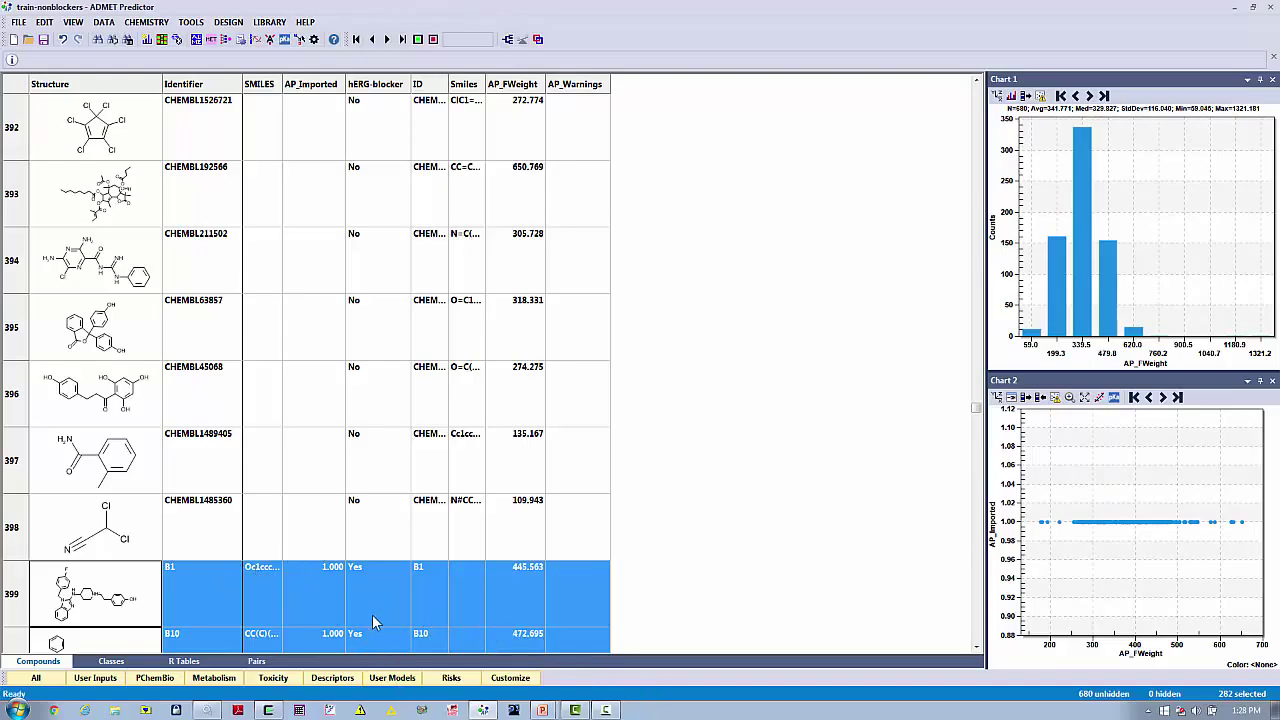
Change Chart 1 to plot the hERG-blocker attribute with 2 bins
{"action": "left_click", "coordinate": [996, 95]}
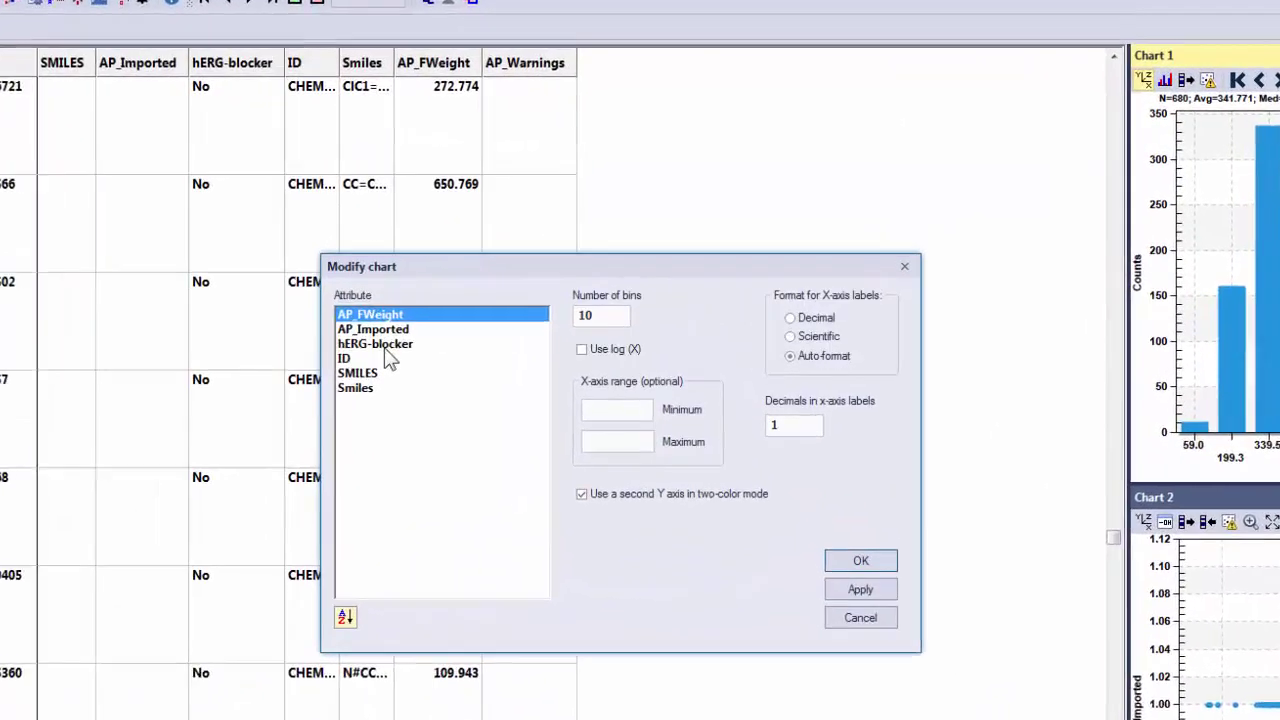
{"action": "left_click", "coordinate": [386, 347]}
{"action": "left_click_drag", "start_coordinate": [588, 315], "coordinate": [567, 314]}
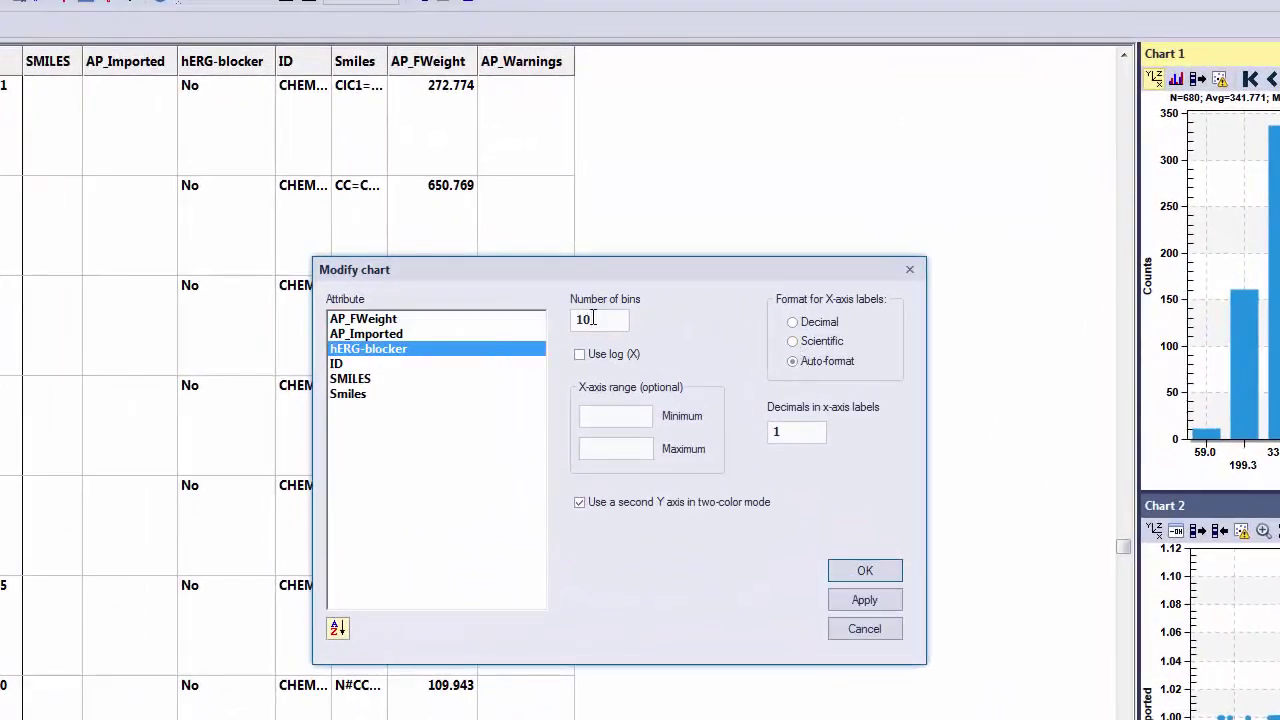
{"action": "type", "text": "2"}
{"action": "left_click", "coordinate": [862, 572]}
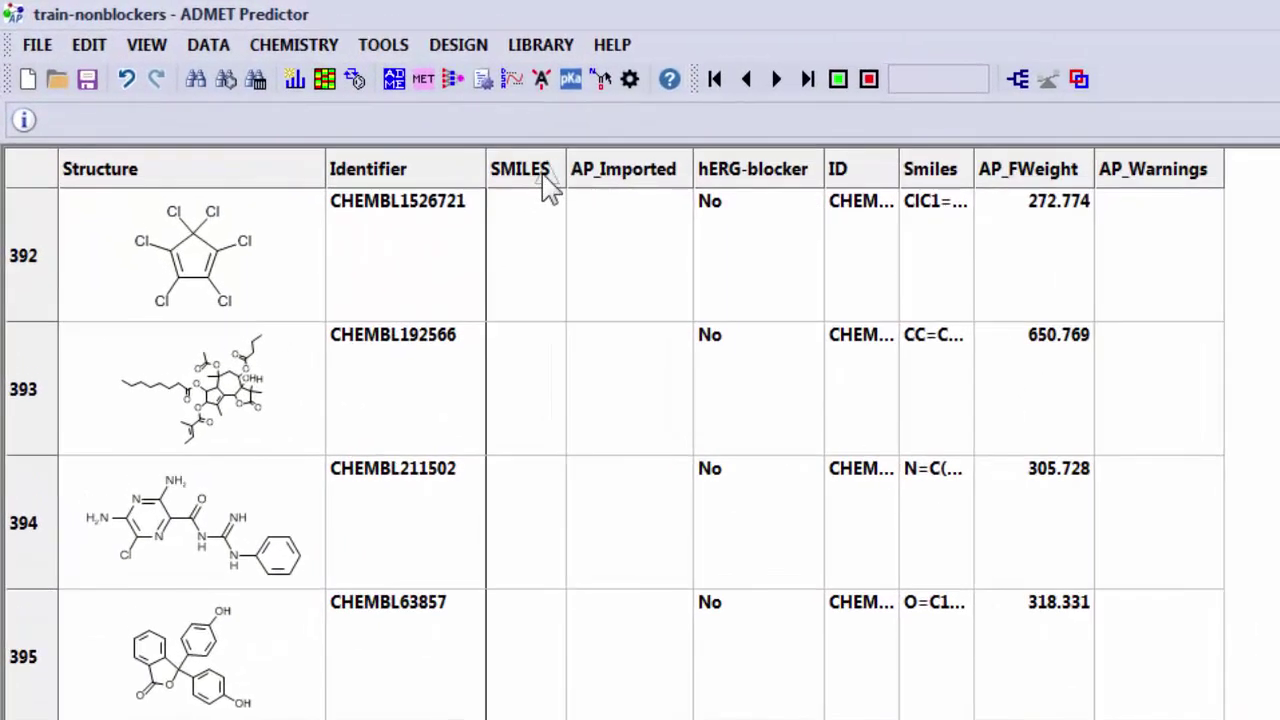
Undisplay the SMILES and AP_Imported columns in the compound spreadsheet
{"action": "right_click", "coordinate": [543, 173]}
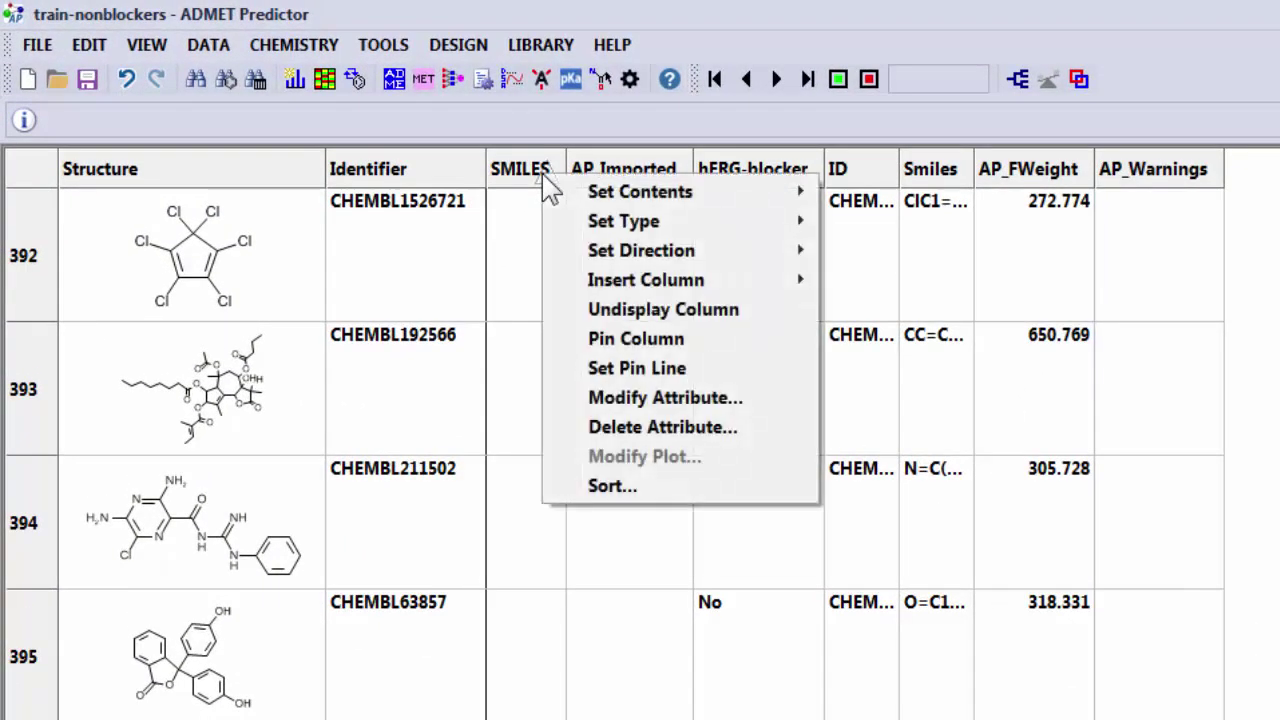
{"action": "left_click", "coordinate": [716, 311]}
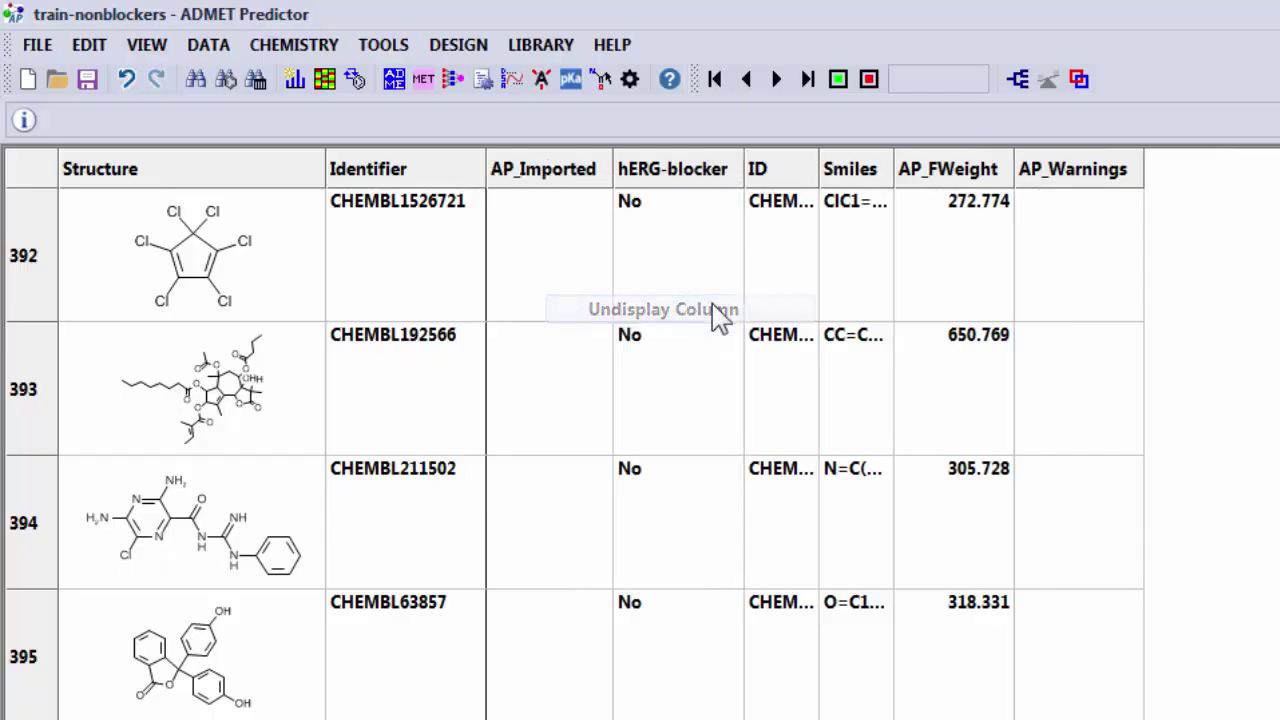
{"action": "right_click", "coordinate": [545, 168]}
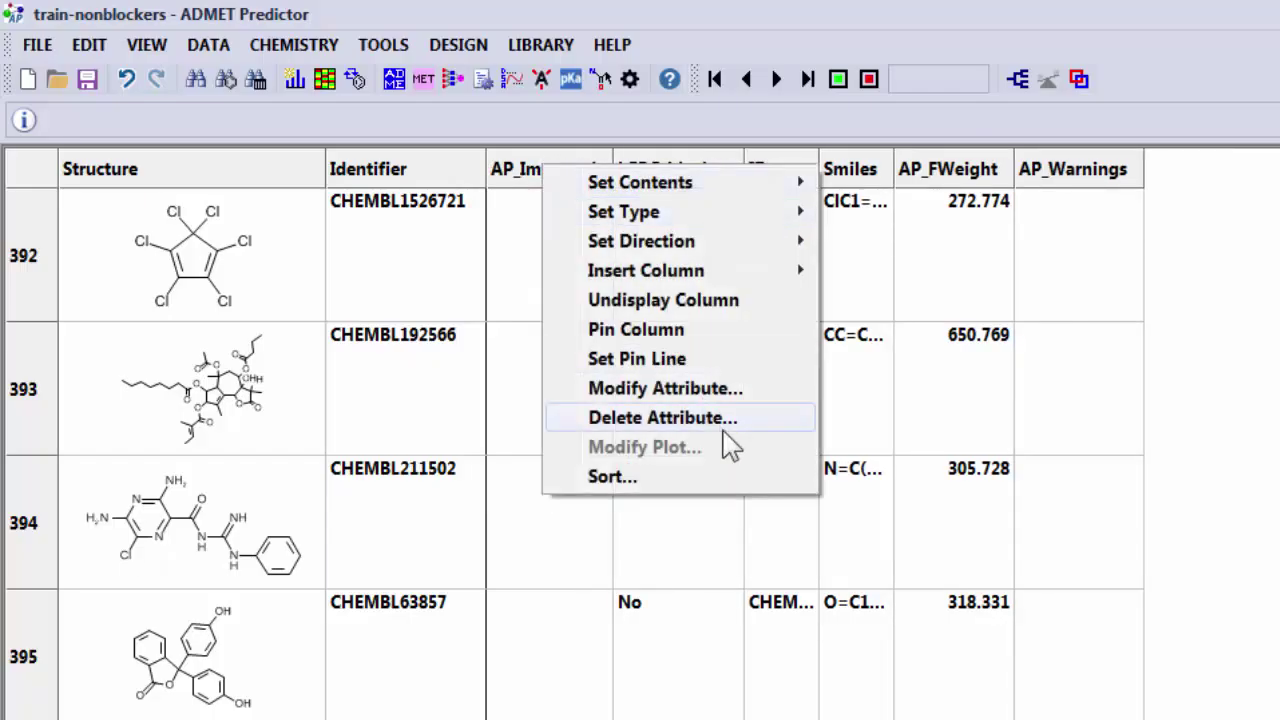
{"action": "left_click", "coordinate": [672, 310]}
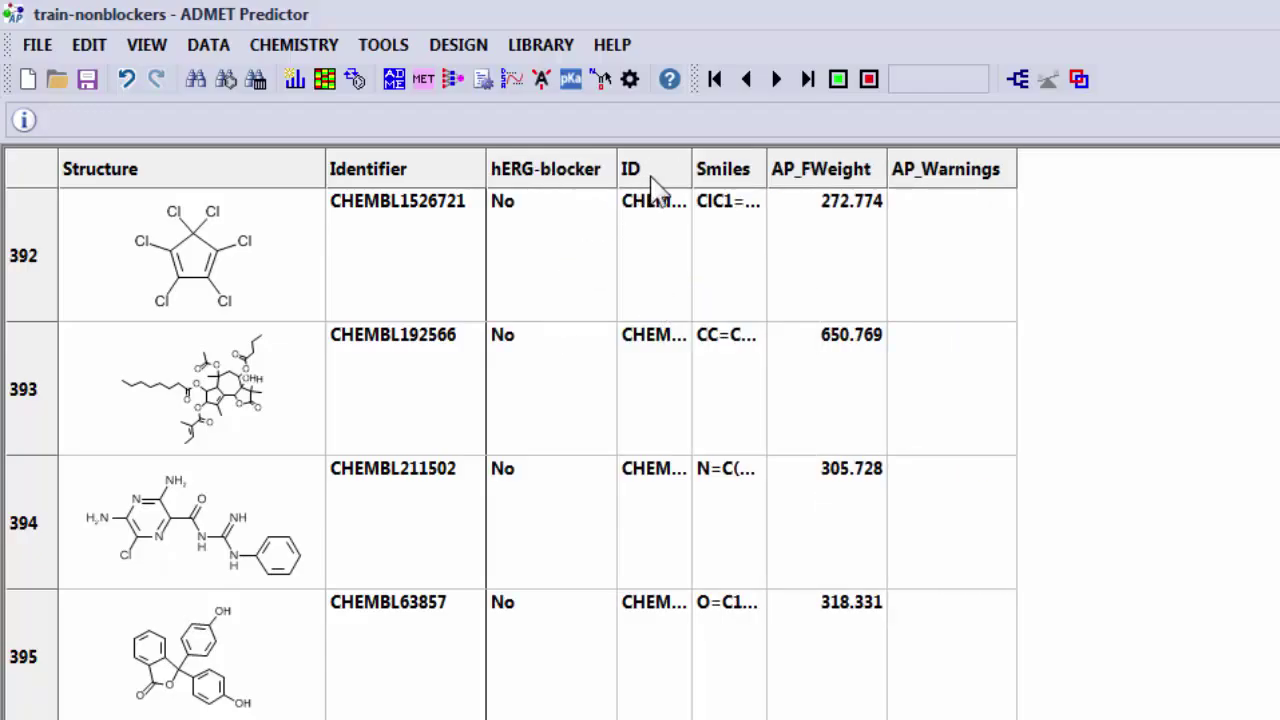
Remove the ID, Smiles, AP_FWeight and AP_Warnings columns from the displayed spreadsheet columns
{"action": "left_click", "coordinate": [158, 55]}
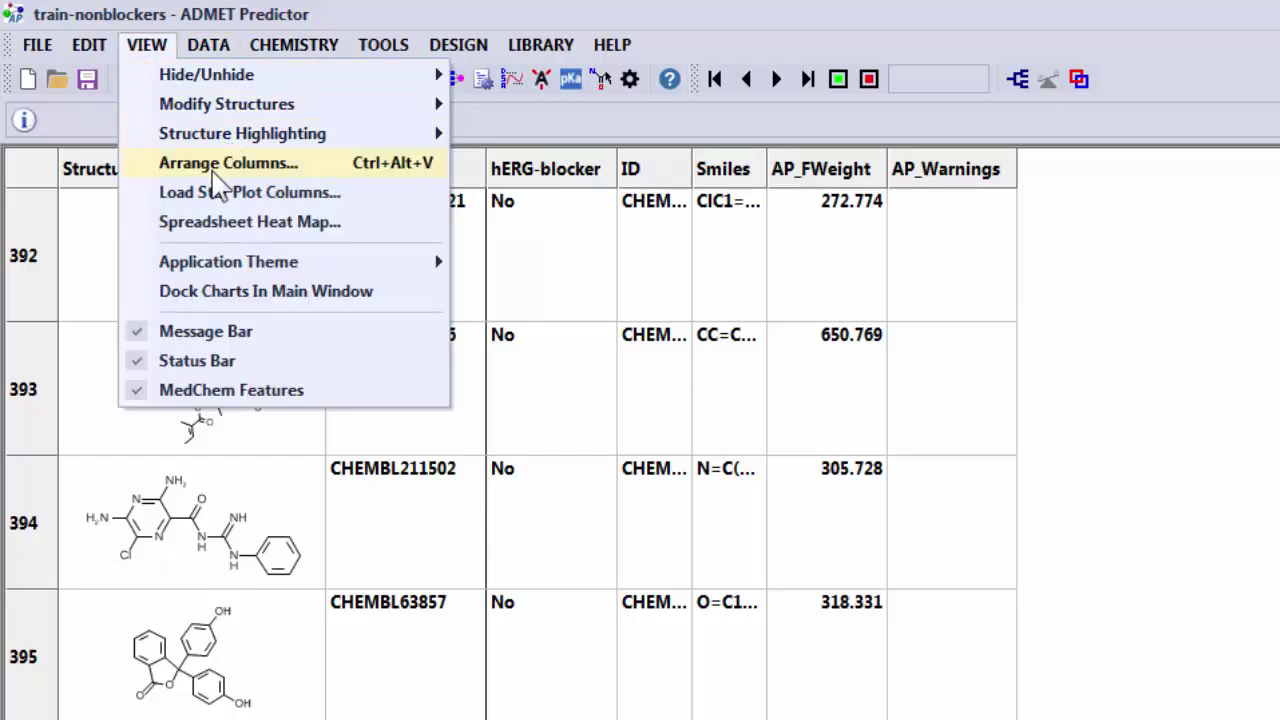
{"action": "left_click", "coordinate": [335, 165]}
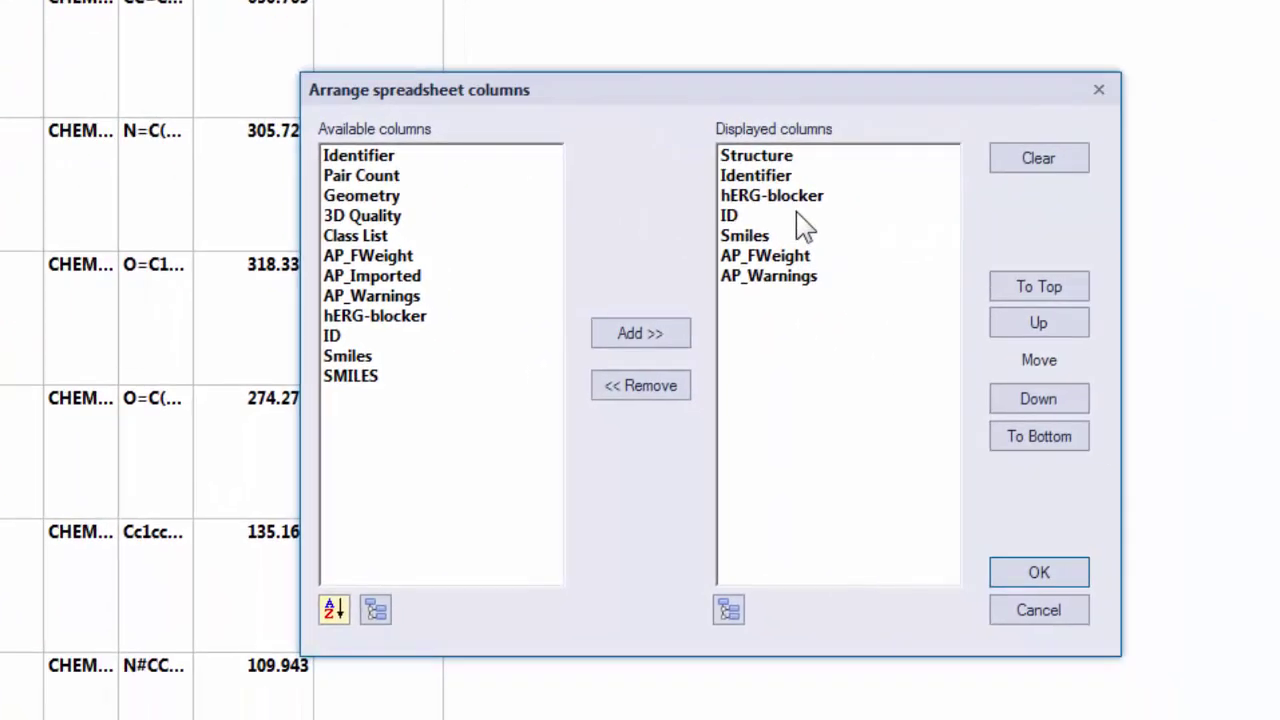
{"action": "left_click_drag", "start_coordinate": [953, 305], "coordinate": [965, 373]}
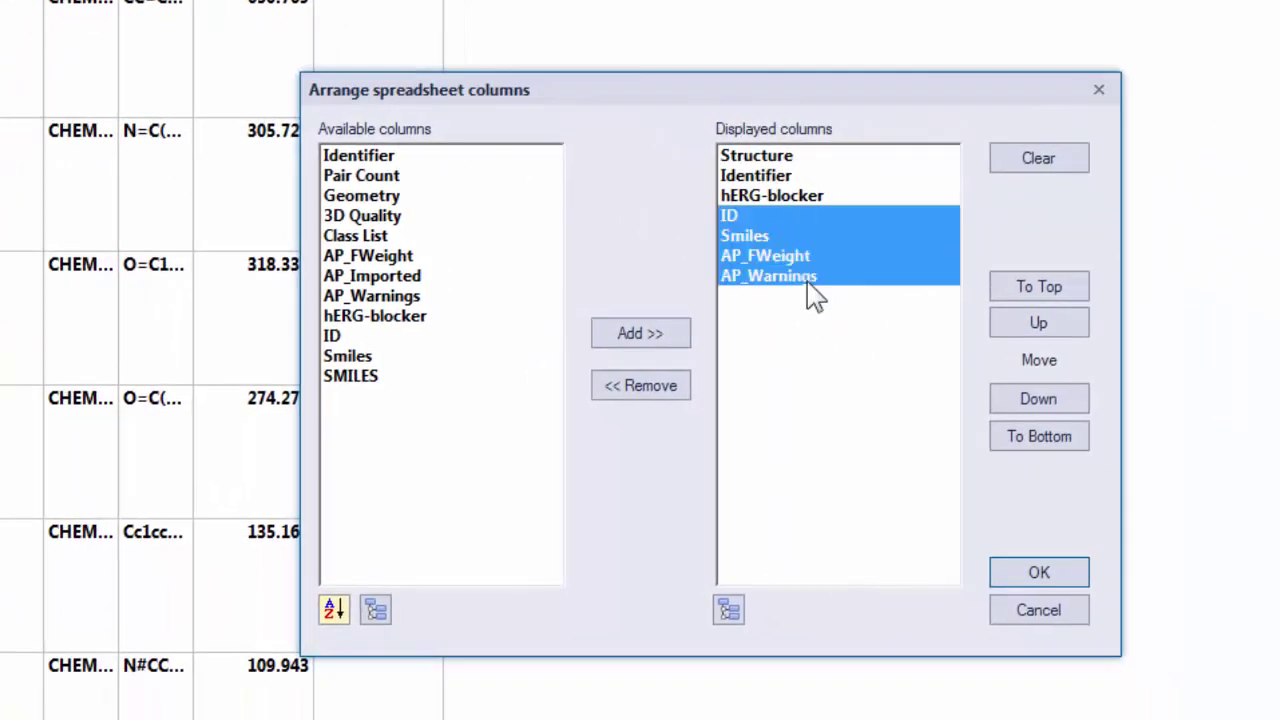
{"action": "left_click", "coordinate": [652, 390]}
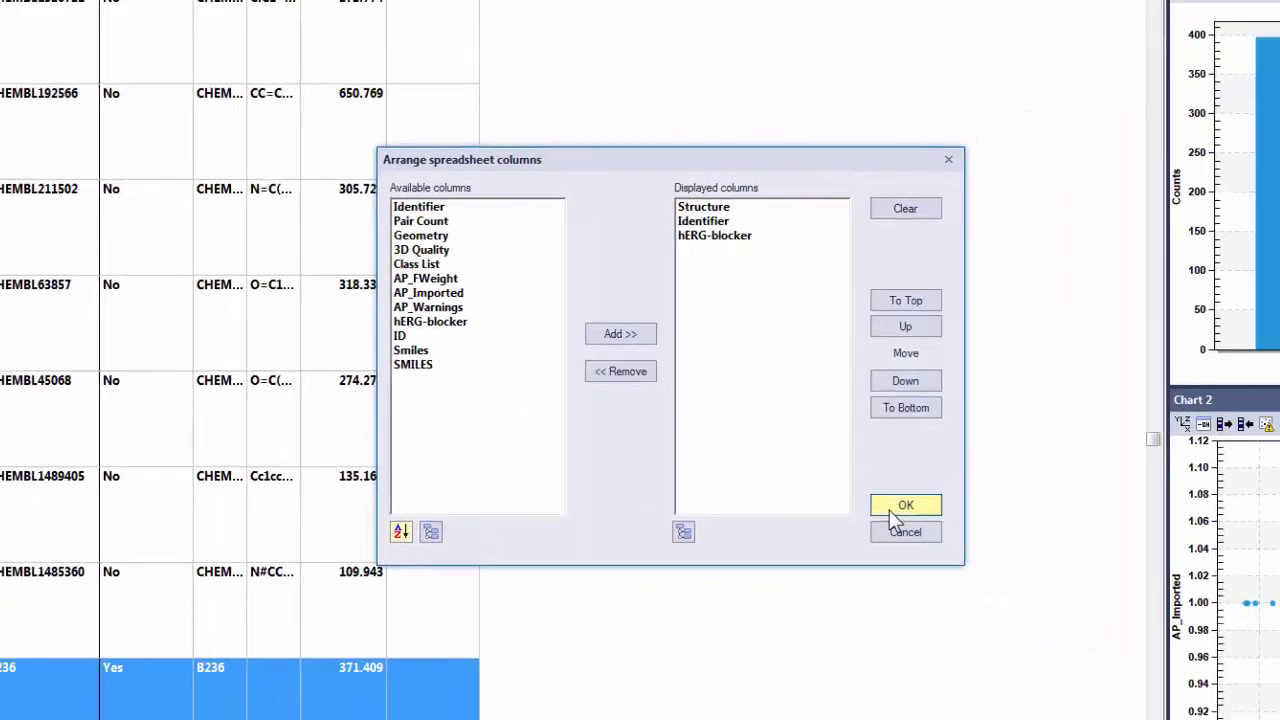
{"action": "left_click", "coordinate": [1023, 564]}
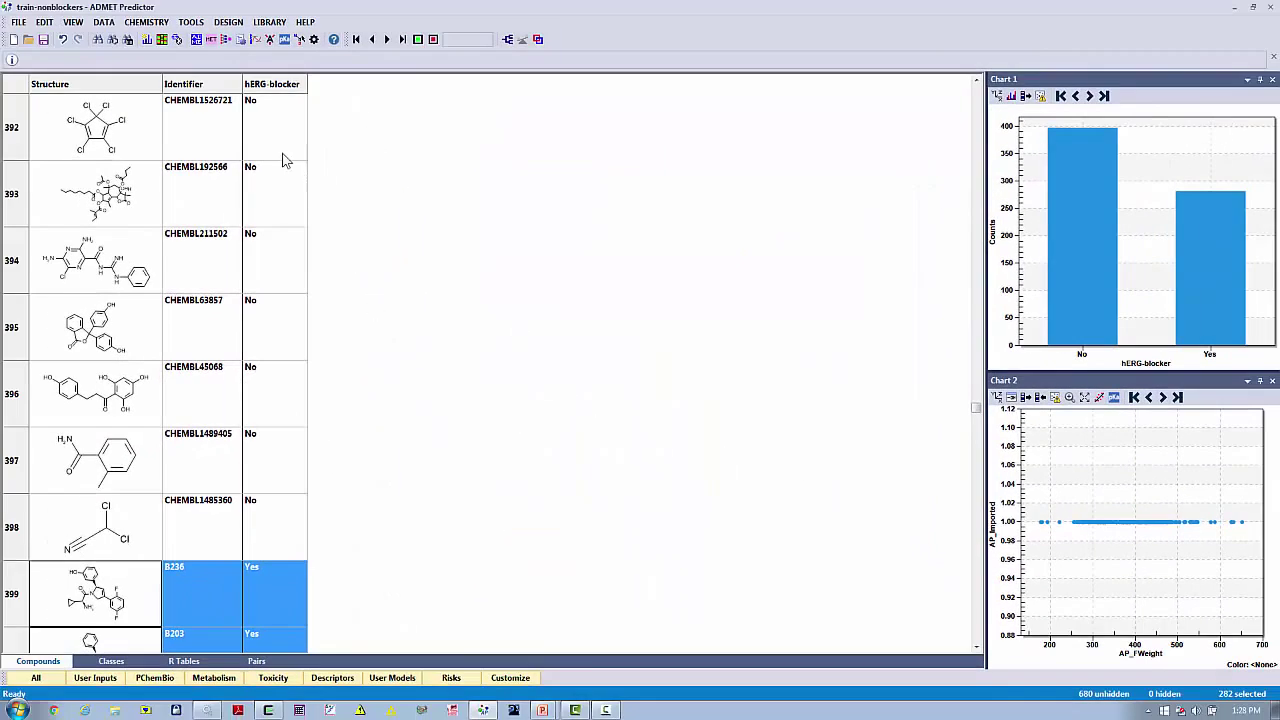
Color the spreadsheet cells by the hERG-blocker attribute using the Red - Yellow - Green color progression
{"action": "left_click", "coordinate": [172, 40]}
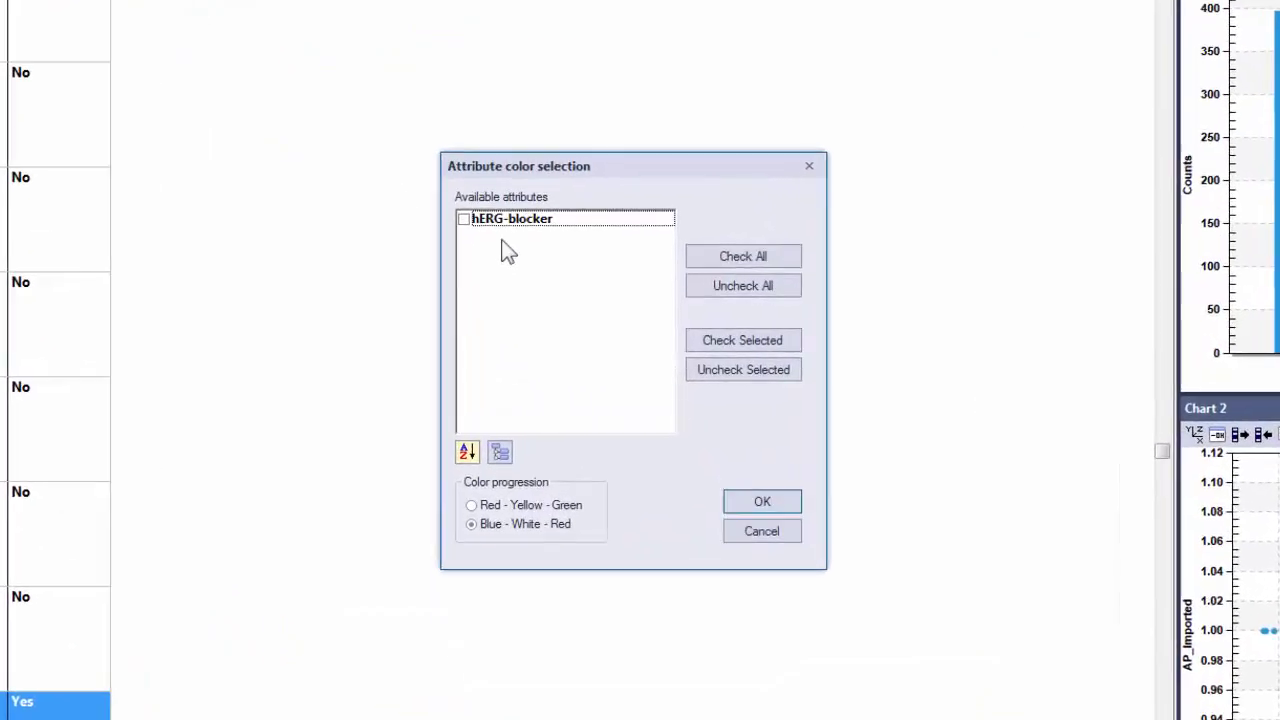
{"action": "left_click", "coordinate": [525, 251]}
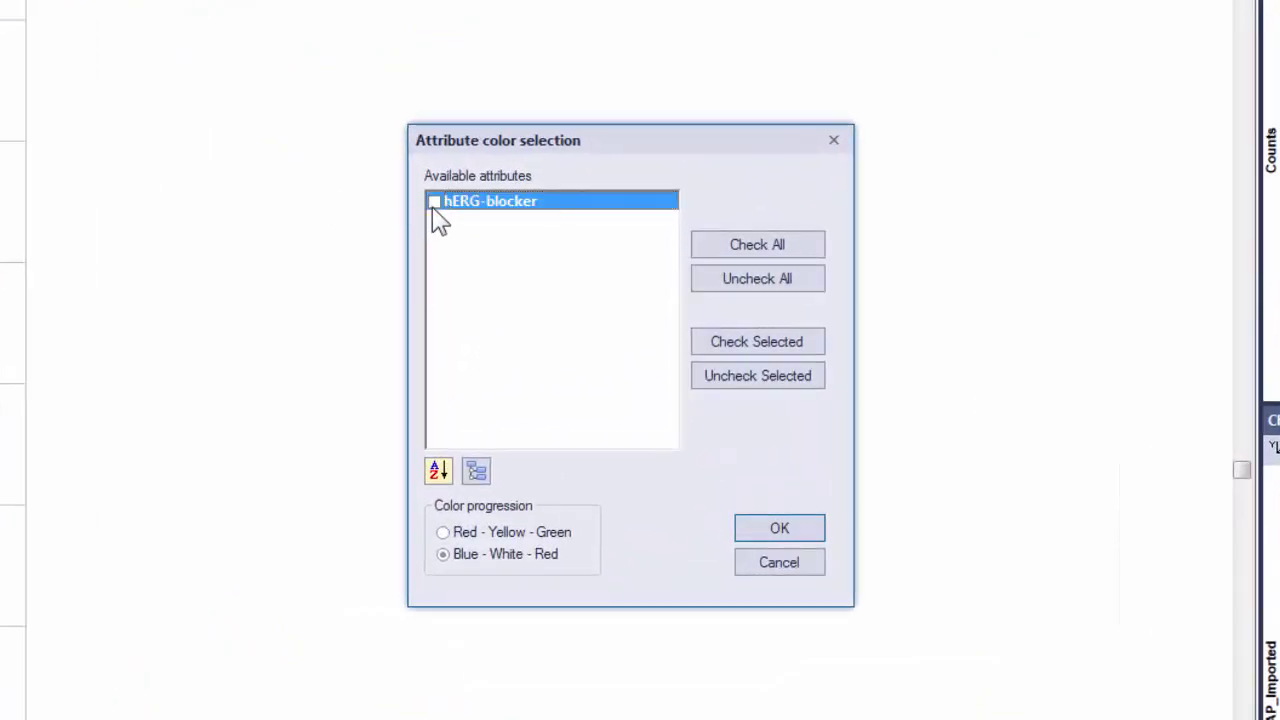
{"action": "left_click", "coordinate": [434, 202]}
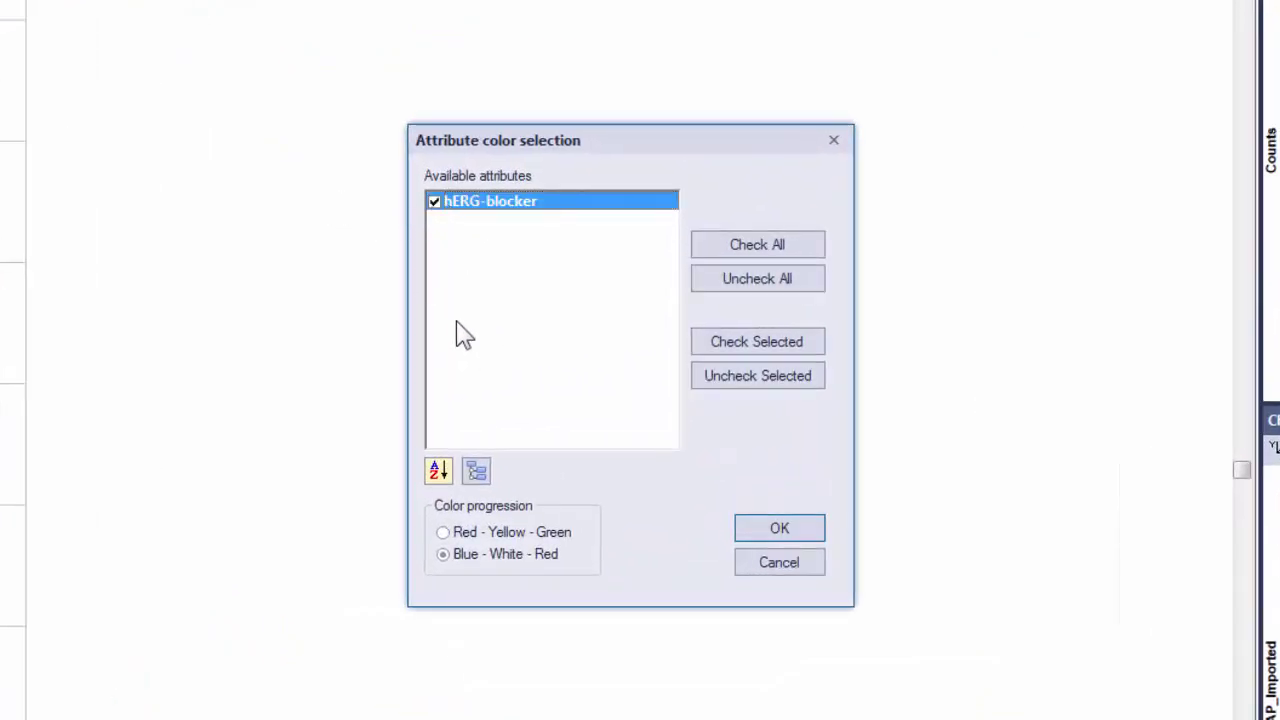
{"action": "left_click", "coordinate": [477, 531]}
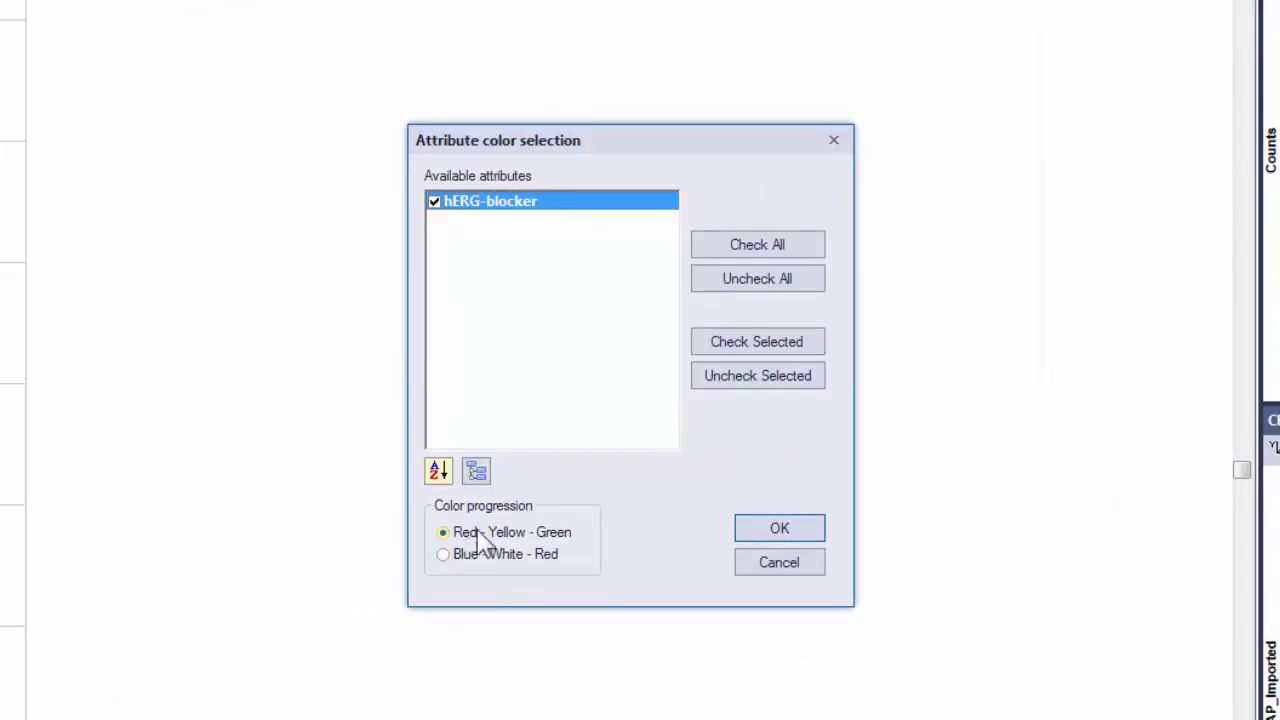
{"action": "left_click", "coordinate": [779, 532]}
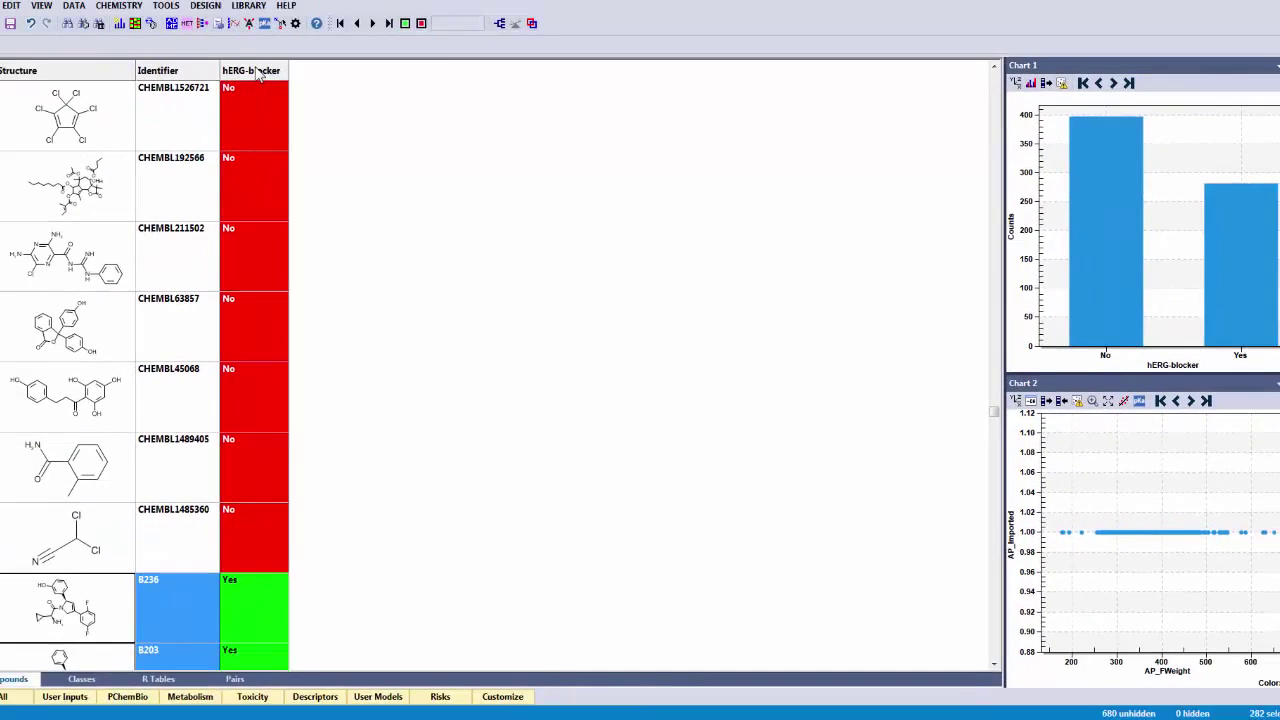
Set the hERG-blocker column's direction to Descending and sort the spreadsheet by it with the No rows first
{"action": "left_click", "coordinate": [257, 72]}
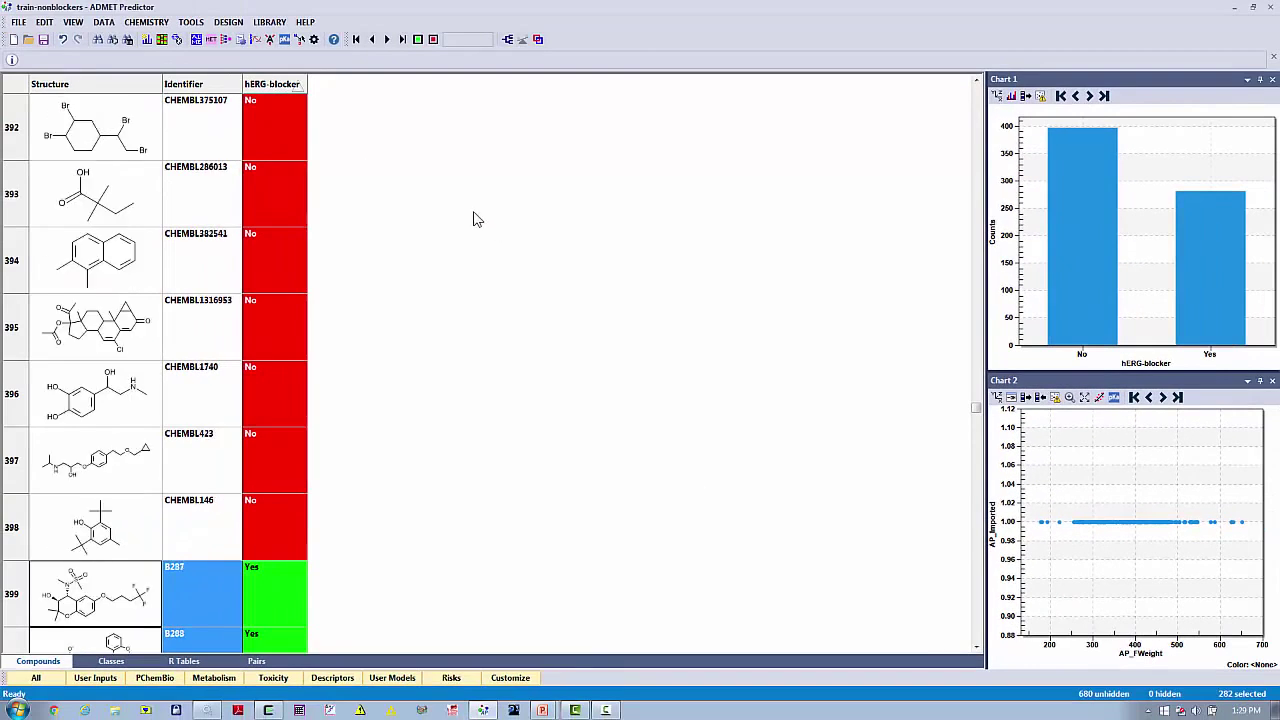
{"action": "left_click_drag", "start_coordinate": [975, 413], "coordinate": [975, 88]}
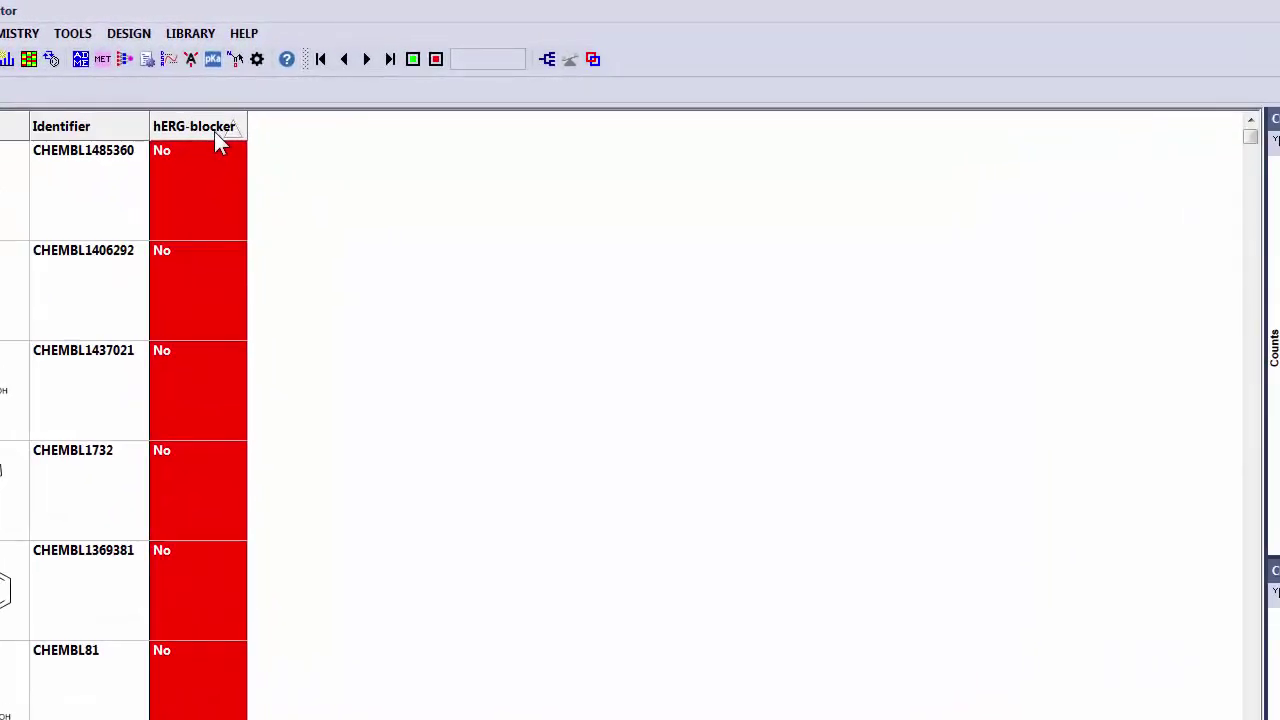
{"action": "right_click", "coordinate": [254, 106]}
{"action": "mouse_move", "coordinate": [323, 194]}
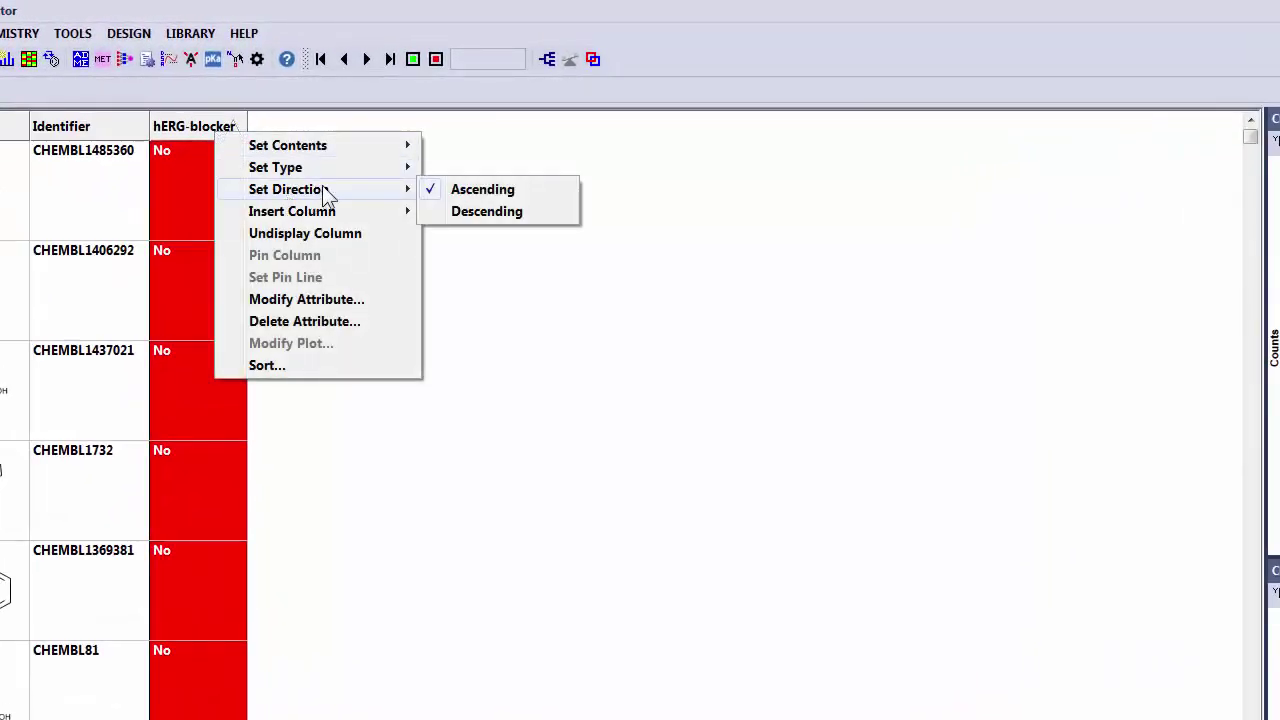
{"action": "left_click", "coordinate": [475, 211]}
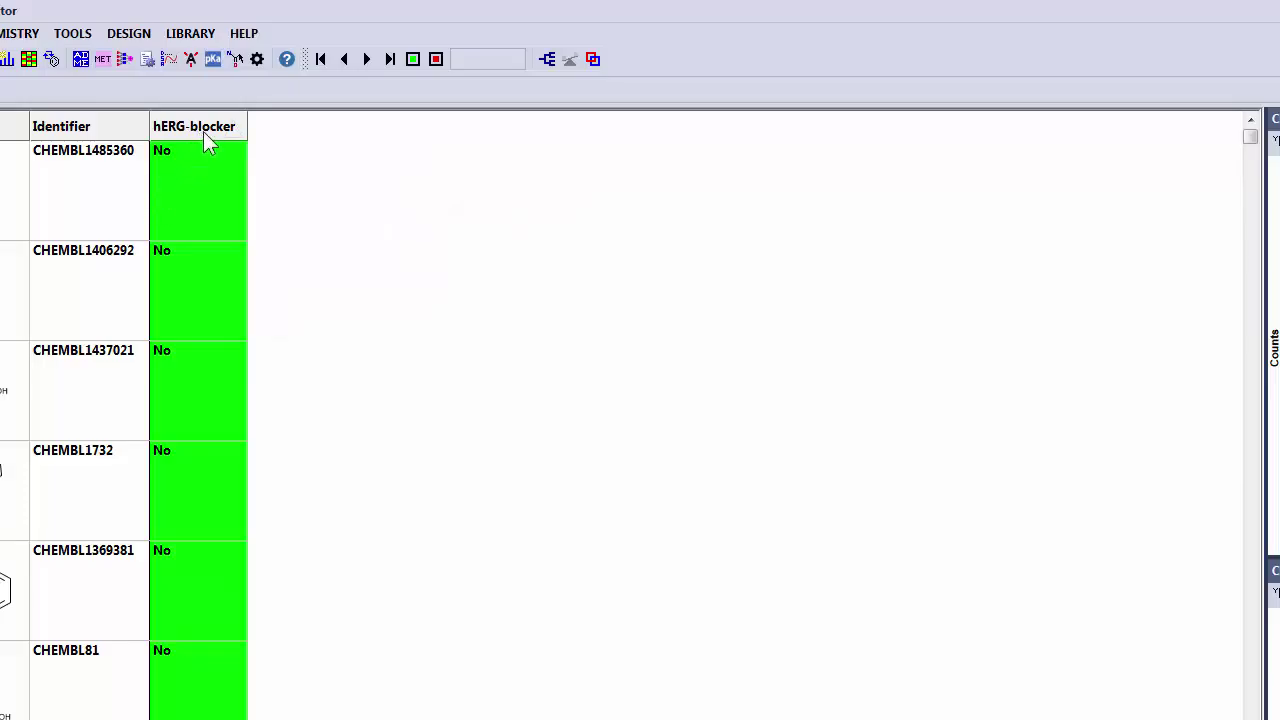
{"action": "left_click", "coordinate": [203, 131]}
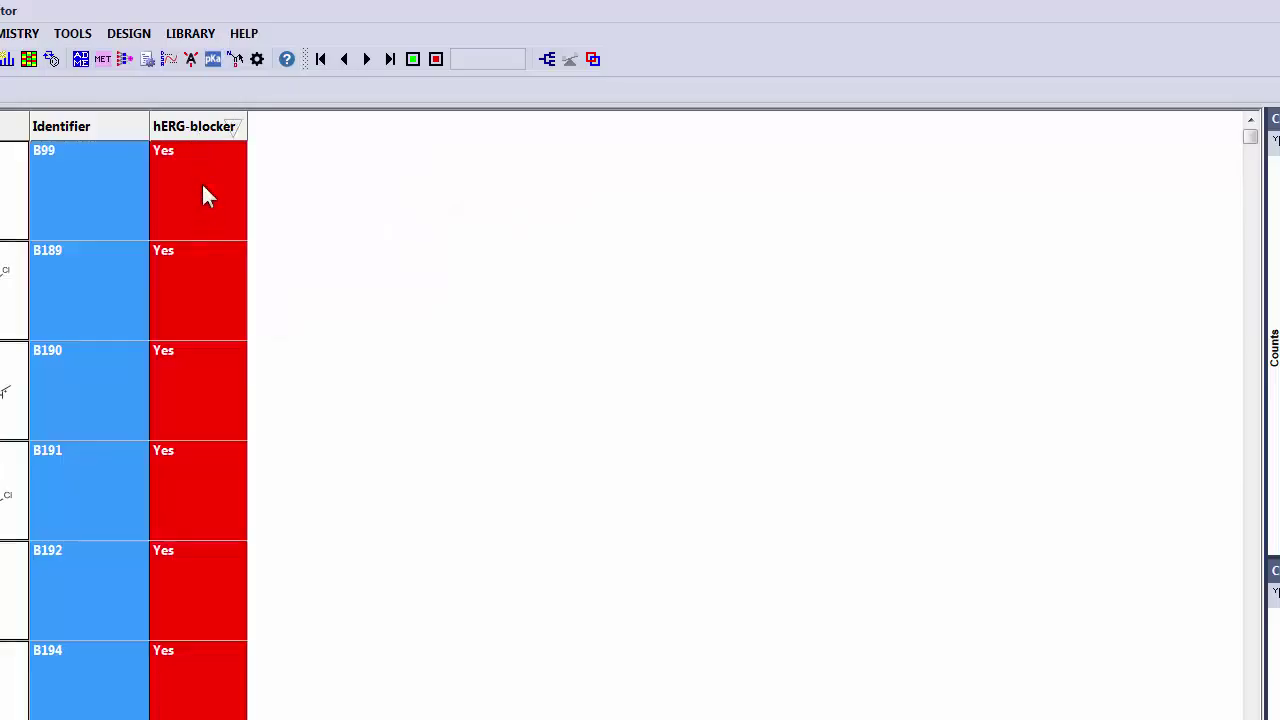
{"action": "left_click", "coordinate": [198, 129]}
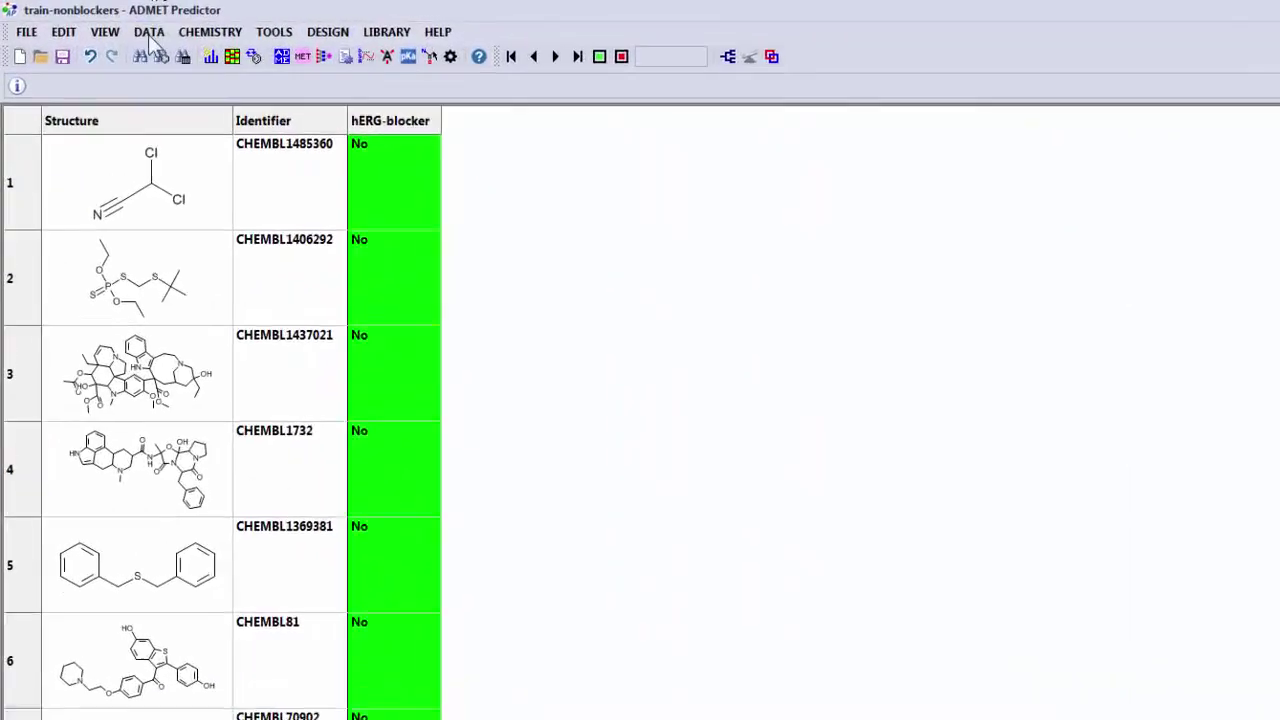
Standardize the functional groups of the compounds in all spreadsheet rows
{"action": "left_click", "coordinate": [140, 23]}
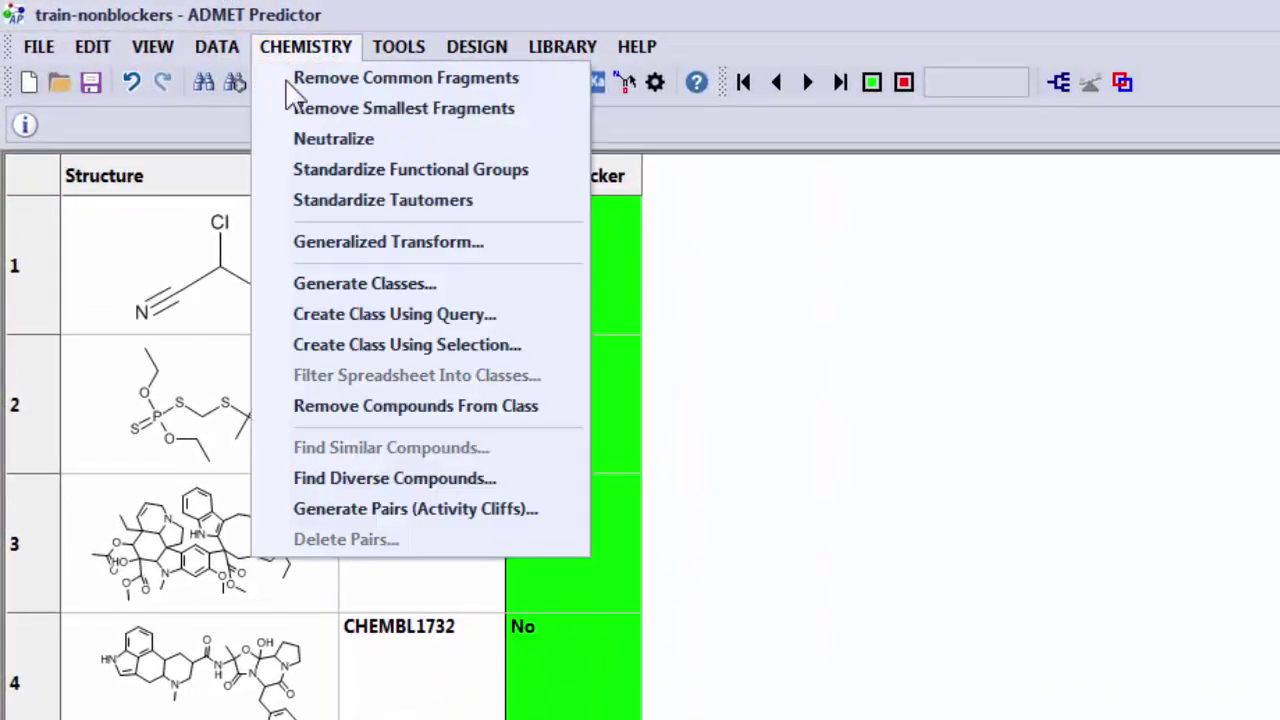
{"action": "left_click", "coordinate": [390, 172]}
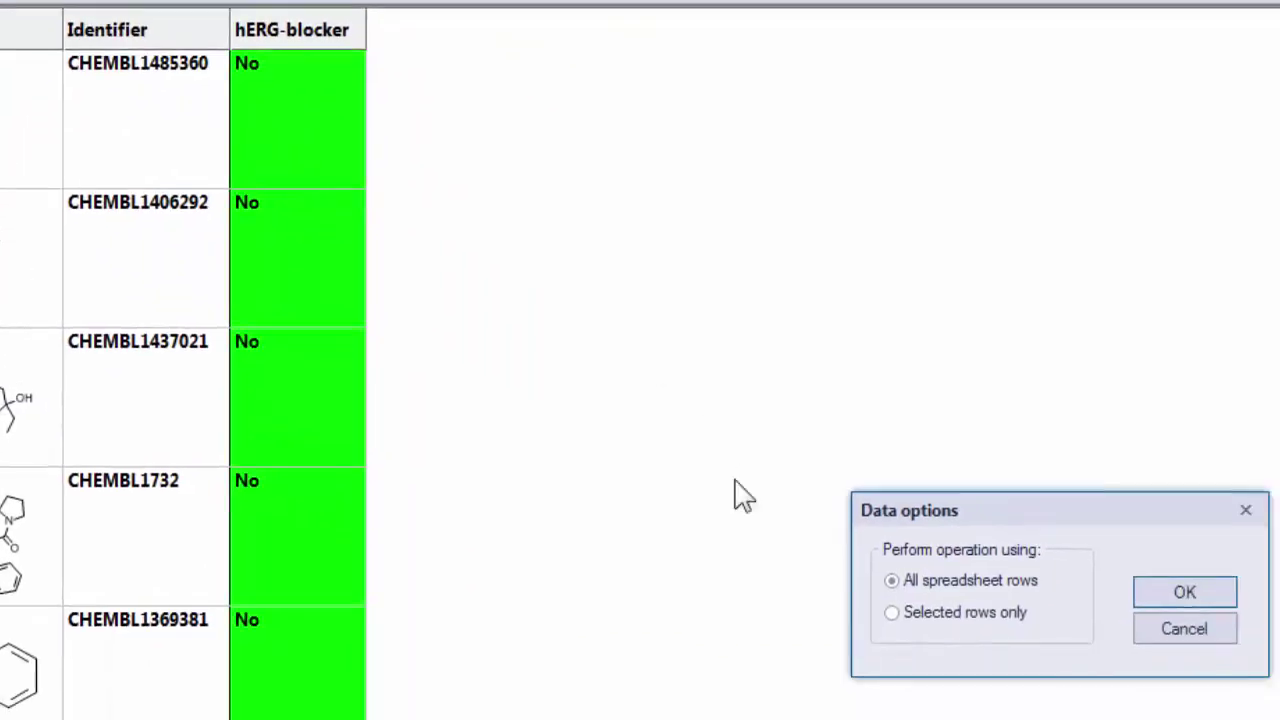
{"action": "left_click", "coordinate": [790, 381]}
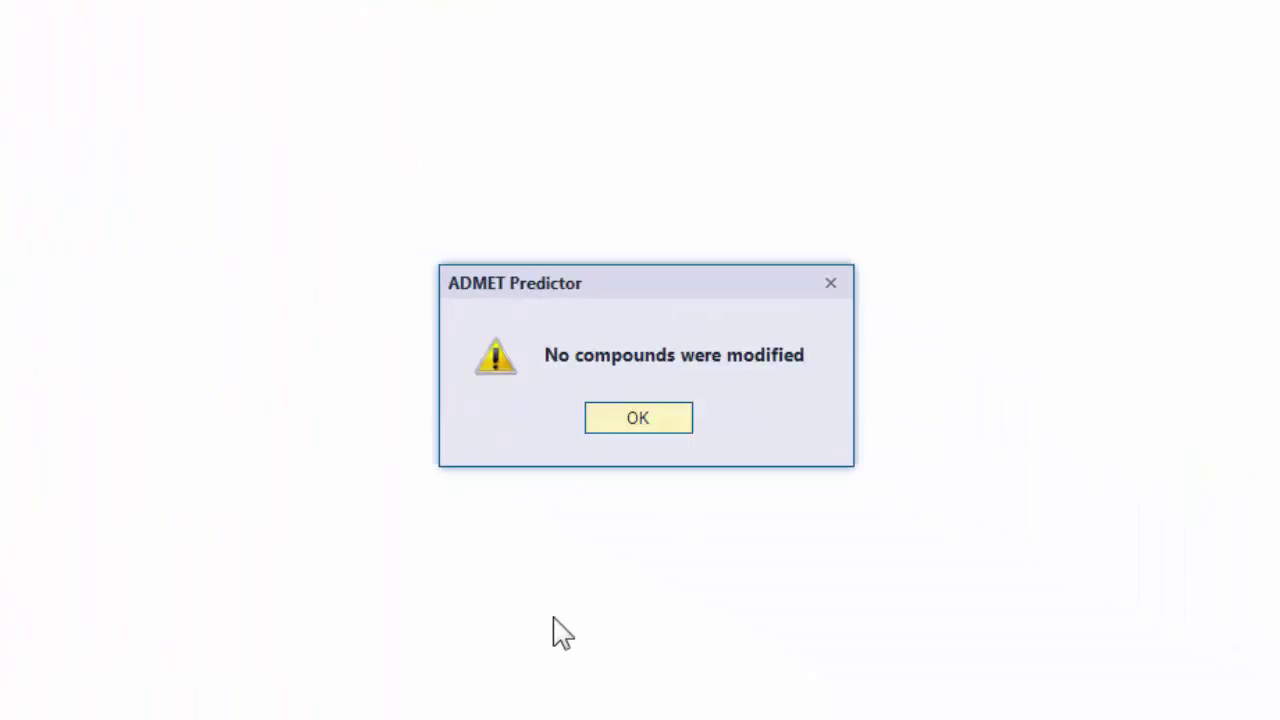
{"action": "left_click", "coordinate": [639, 419]}
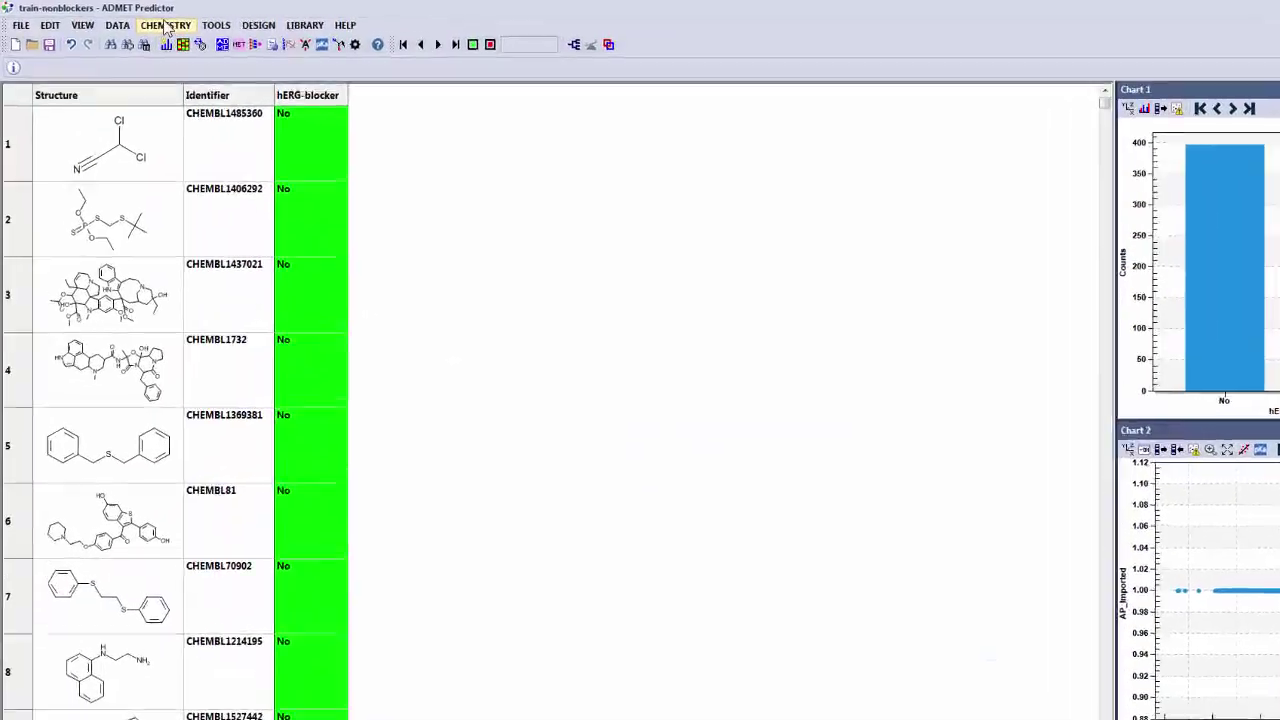
Neutralize the compound structures in all spreadsheet rows
{"action": "left_click", "coordinate": [146, 21]}
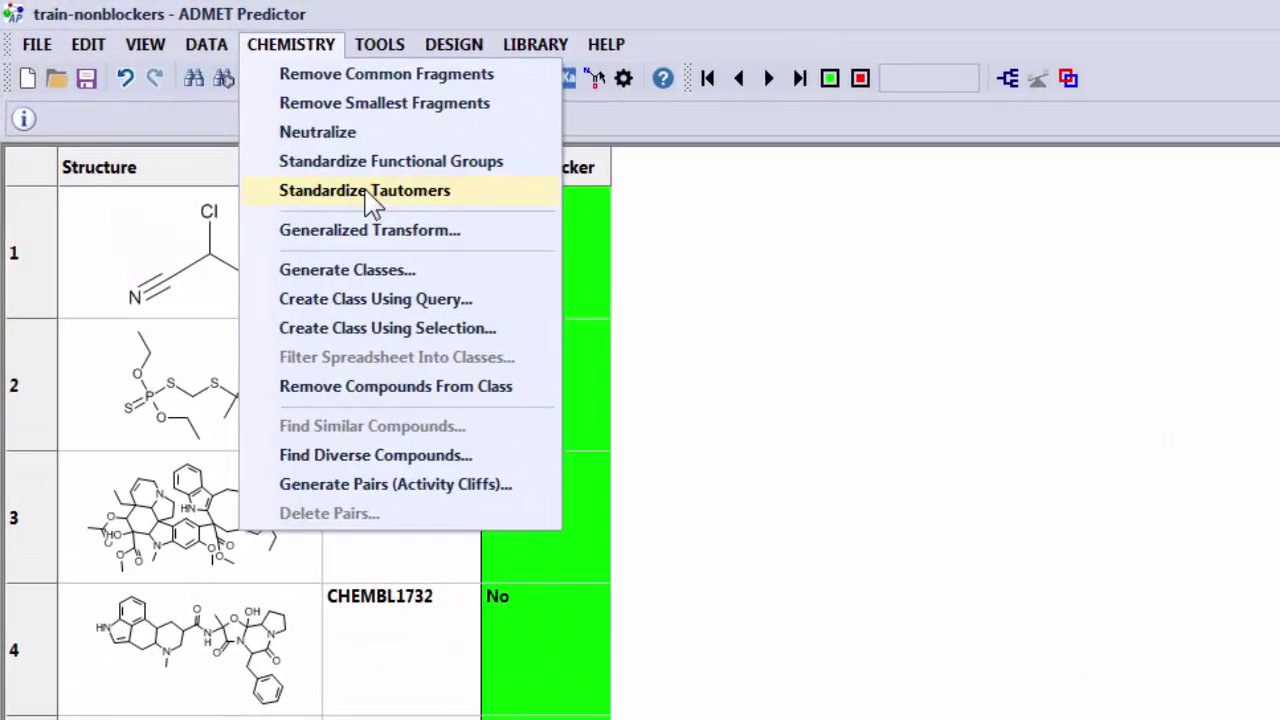
{"action": "left_click", "coordinate": [330, 131]}
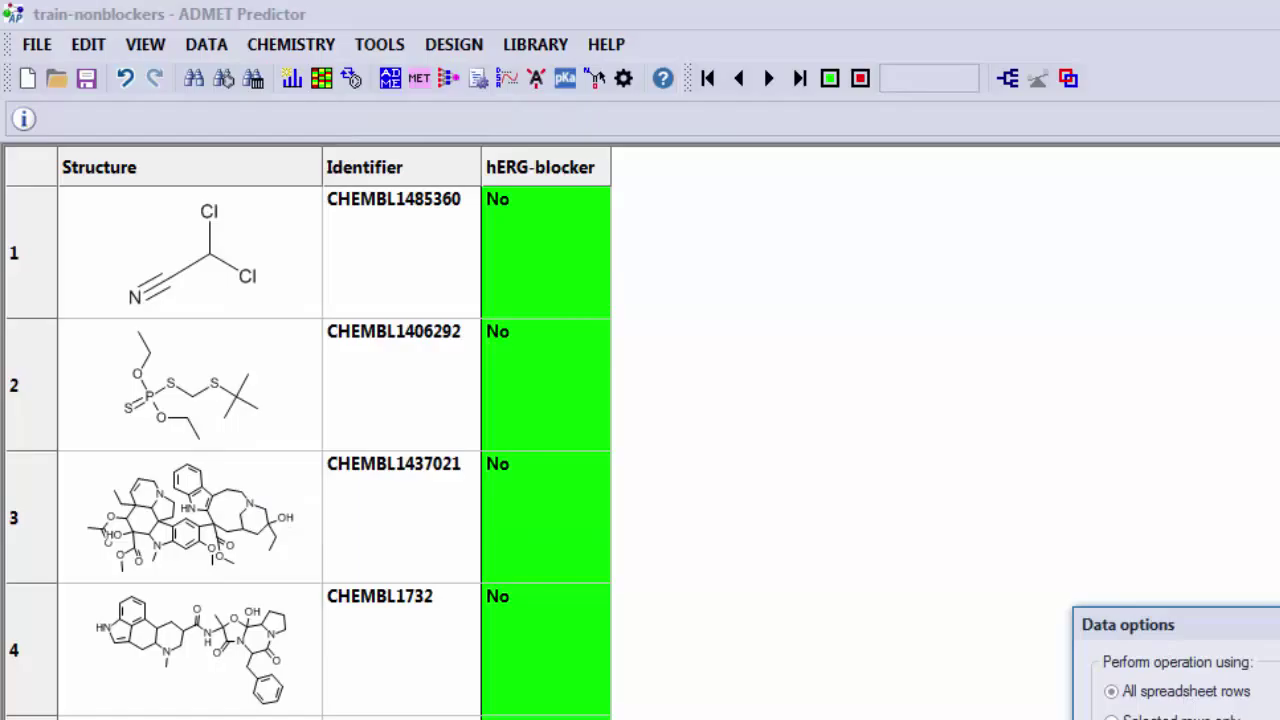
{"action": "left_click", "coordinate": [1279, 719]}
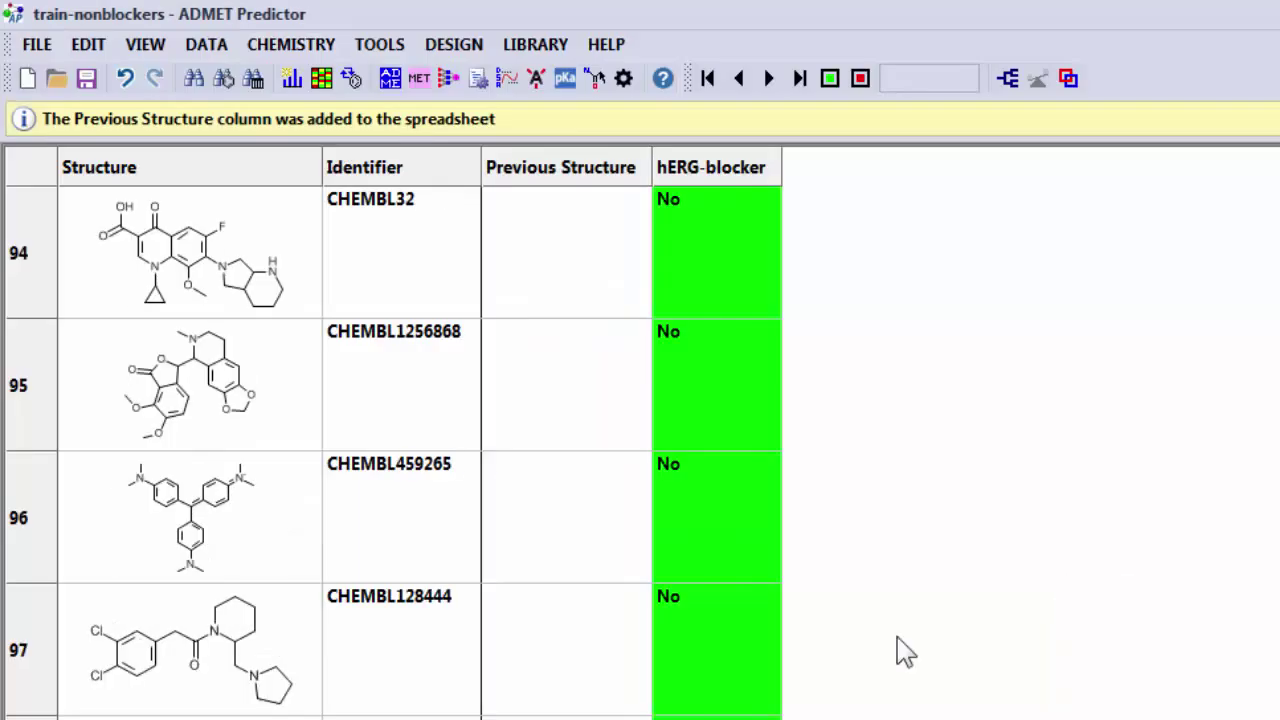
Sort the rows by Previous Structure with the modified compounds first, and enlarge both structure columns and the row height for comparison
{"action": "left_click", "coordinate": [530, 172]}
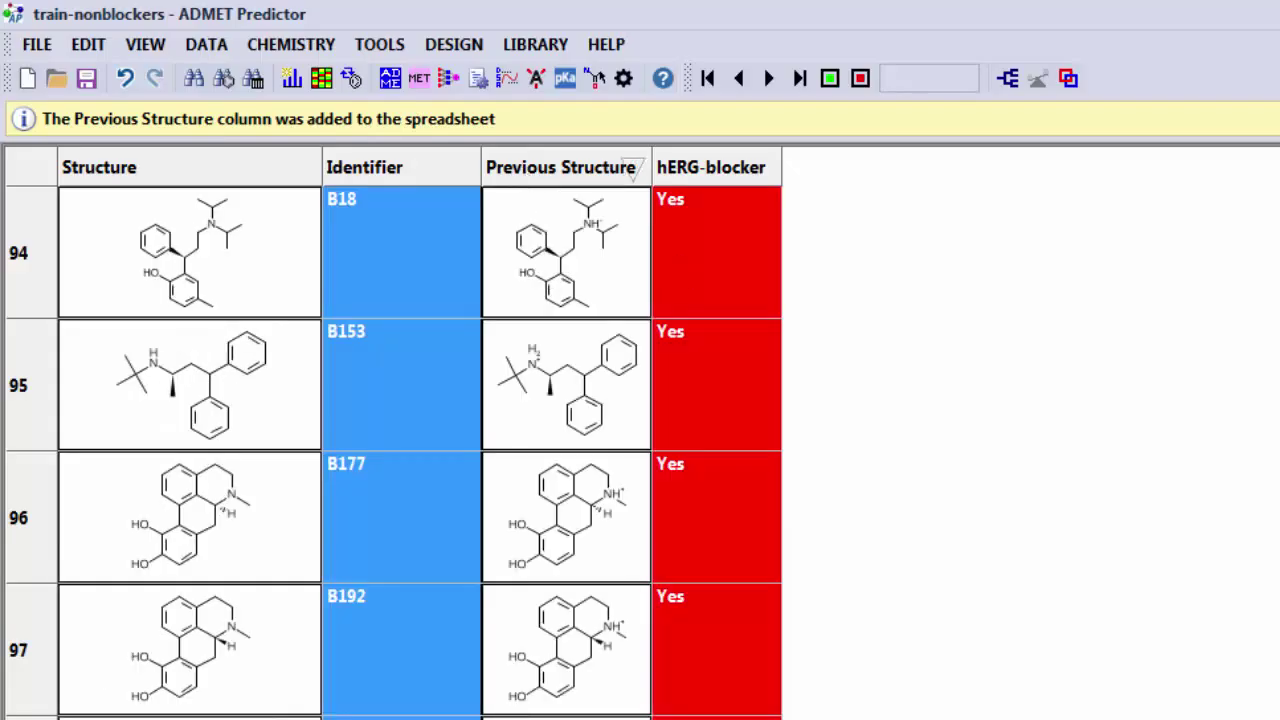
{"action": "scroll", "coordinate": [393, 450], "scroll_direction": "up", "scroll_amount": 20}
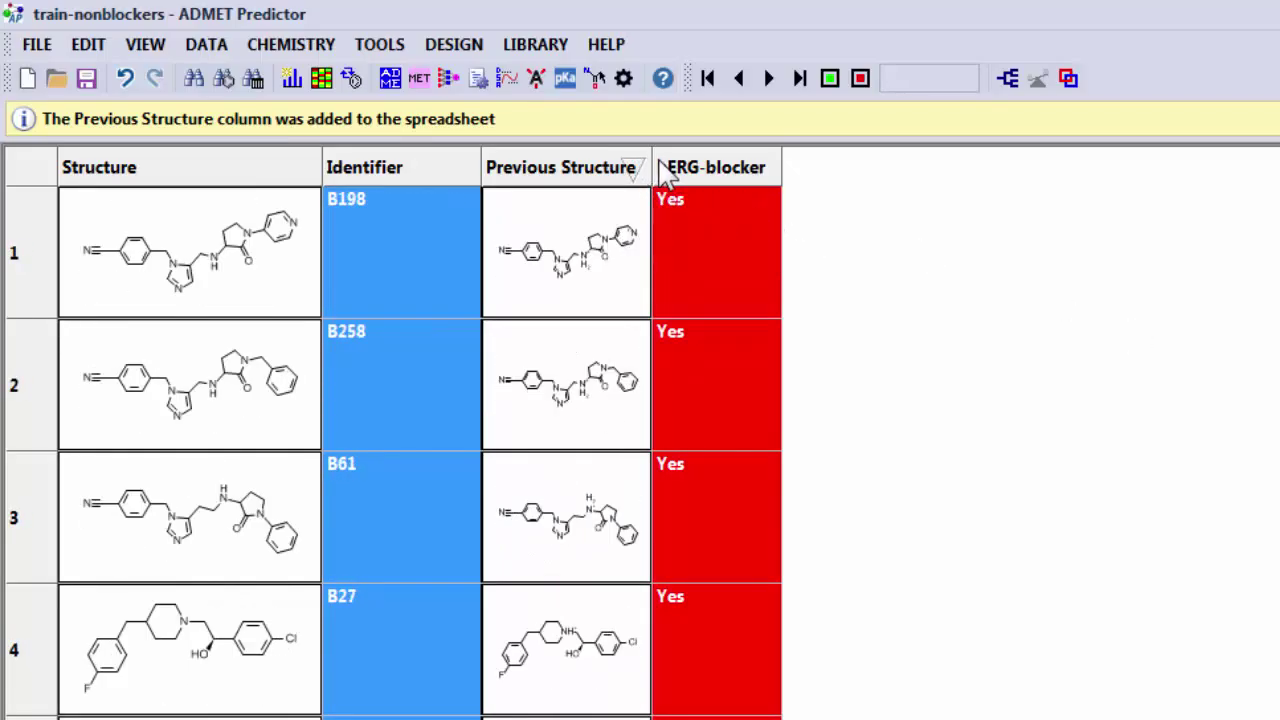
{"action": "left_click_drag", "start_coordinate": [657, 172], "coordinate": [801, 176]}
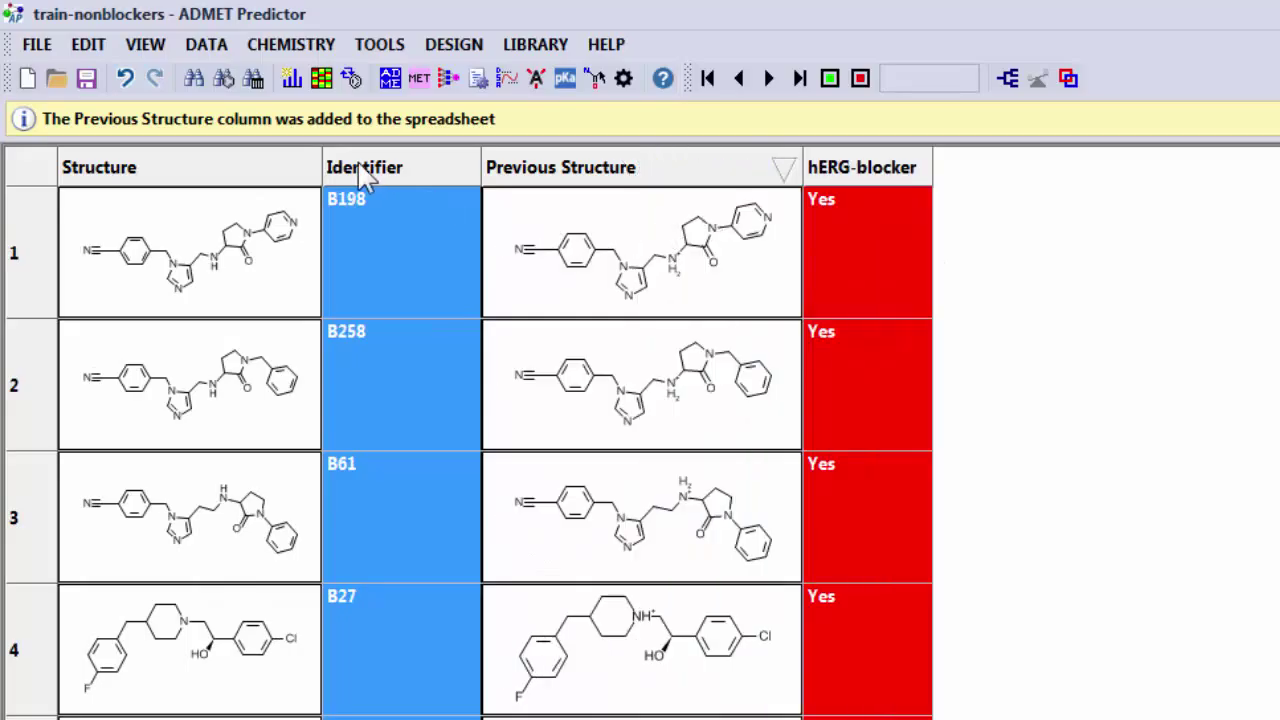
{"action": "left_click_drag", "start_coordinate": [326, 166], "coordinate": [397, 167]}
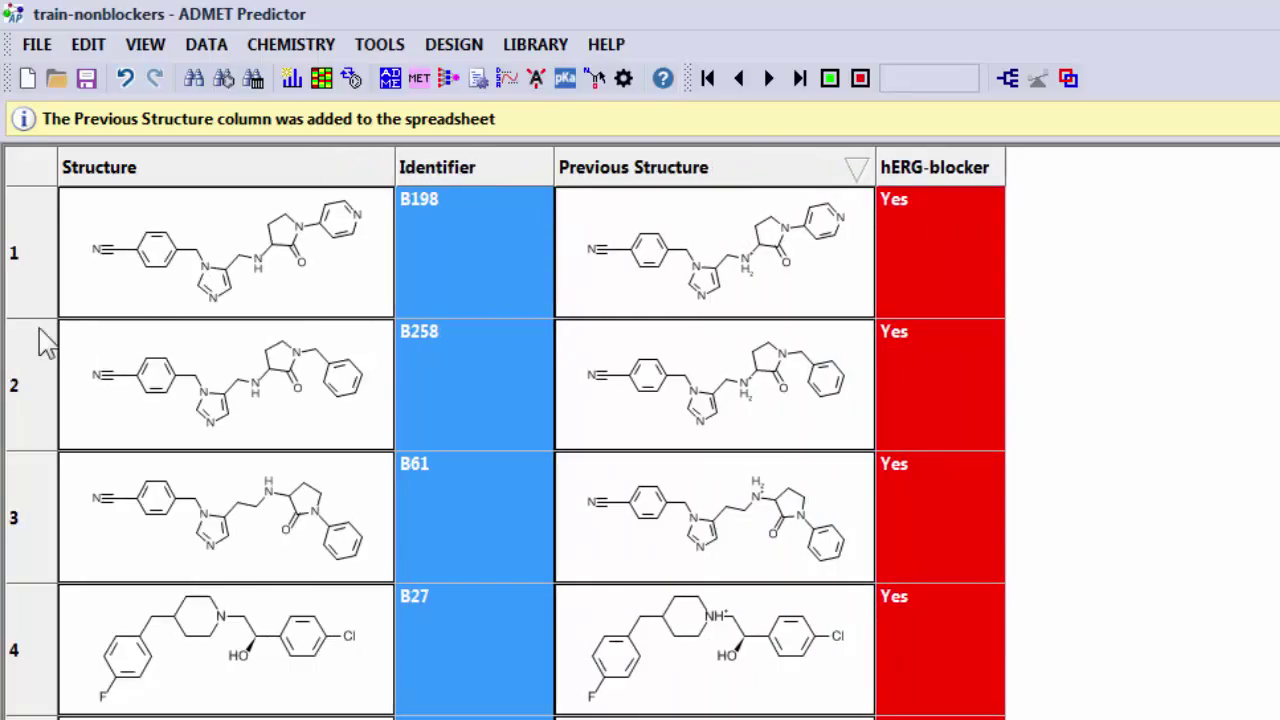
{"action": "left_click_drag", "start_coordinate": [31, 321], "coordinate": [33, 397]}
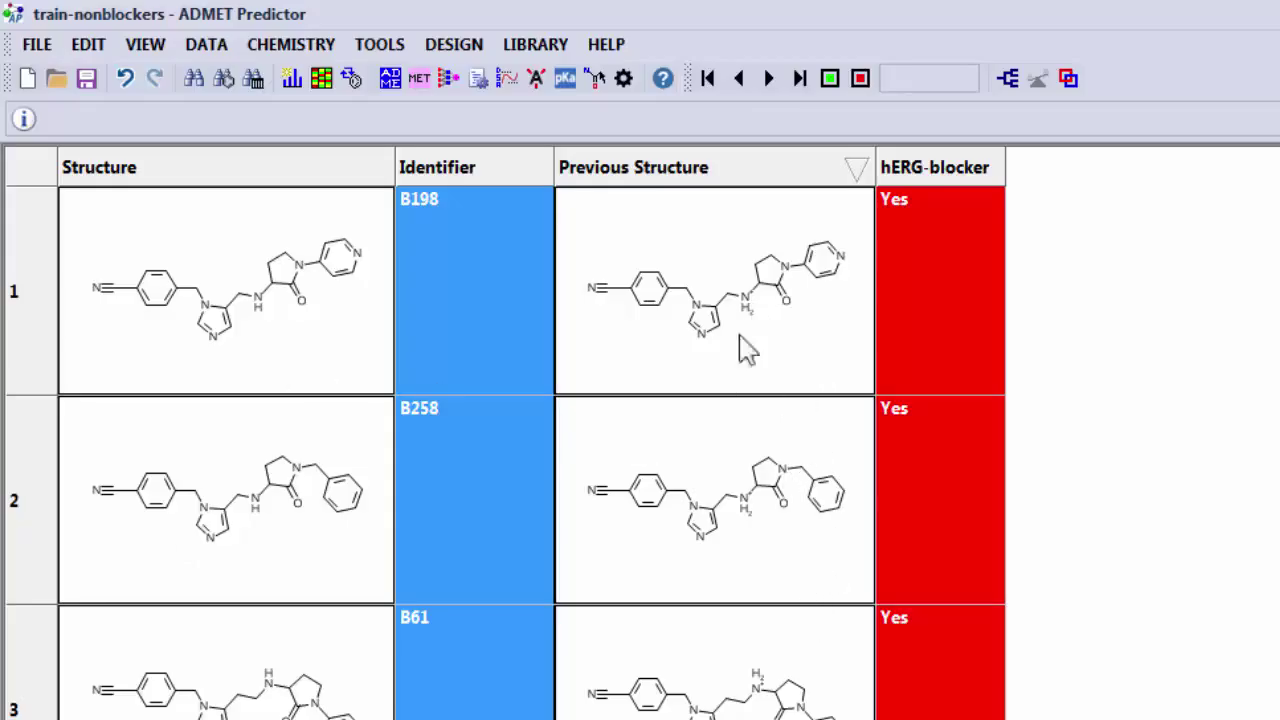
Undisplay the Previous Structure column after comparing the original and neutralized structures
{"action": "scroll", "coordinate": [530, 450], "scroll_direction": "down", "scroll_amount": 8}
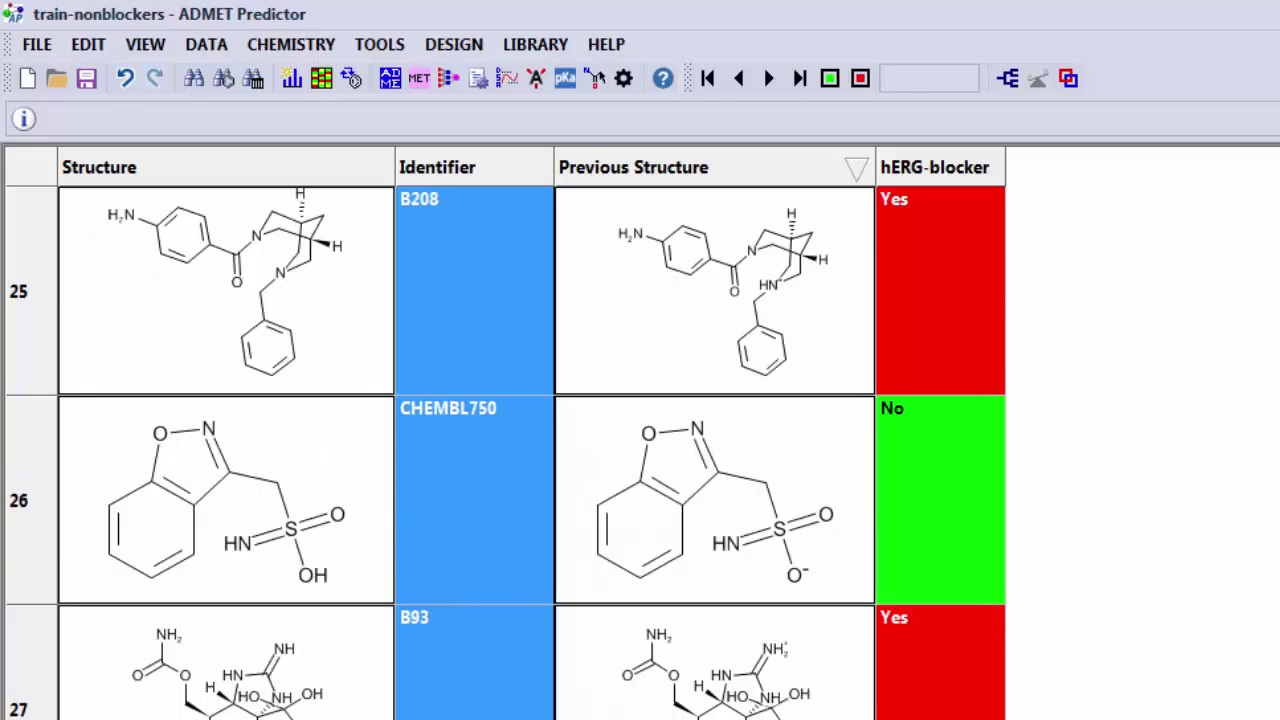
{"action": "scroll", "coordinate": [530, 450], "scroll_direction": "down", "scroll_amount": 4}
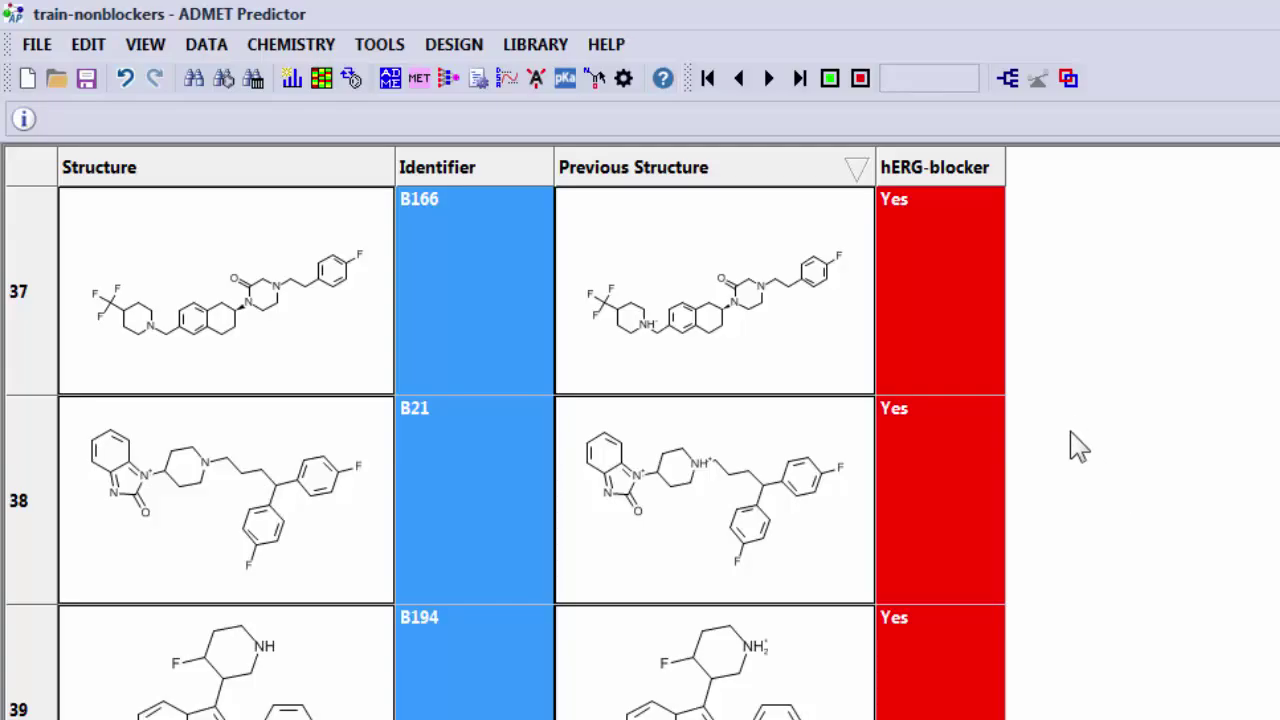
{"action": "right_click", "coordinate": [780, 172]}
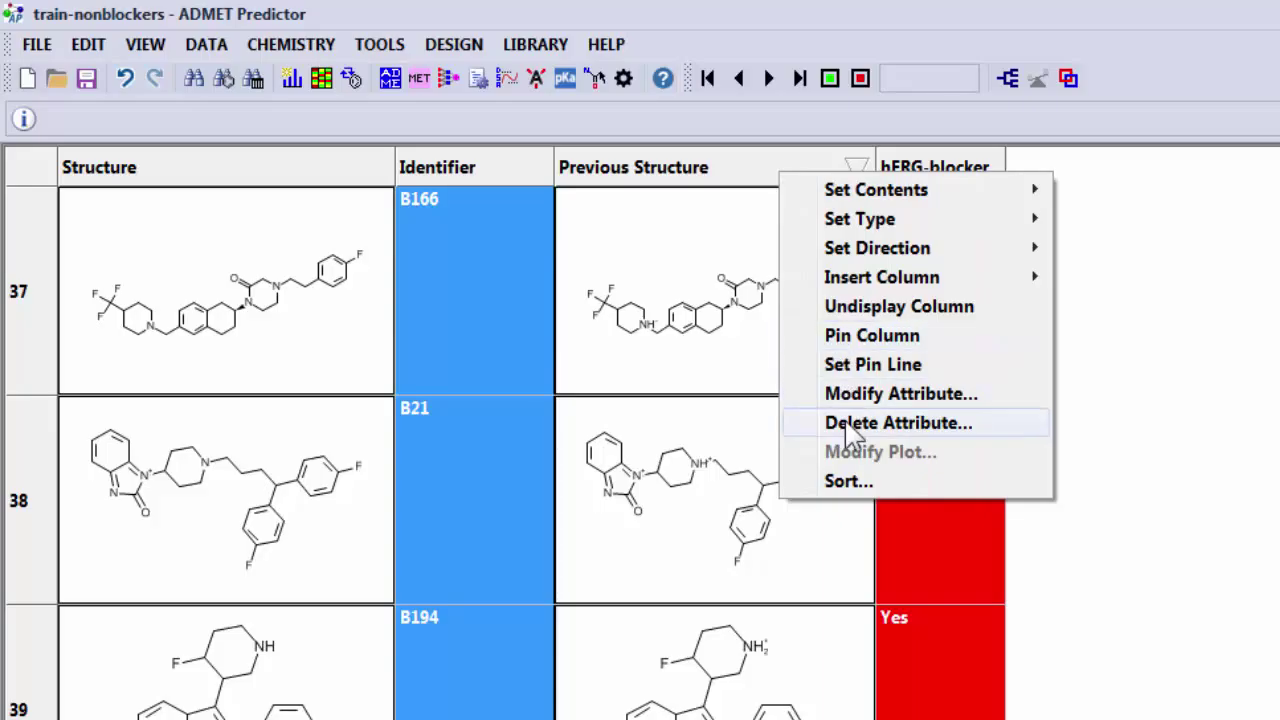
{"action": "left_click", "coordinate": [888, 306]}
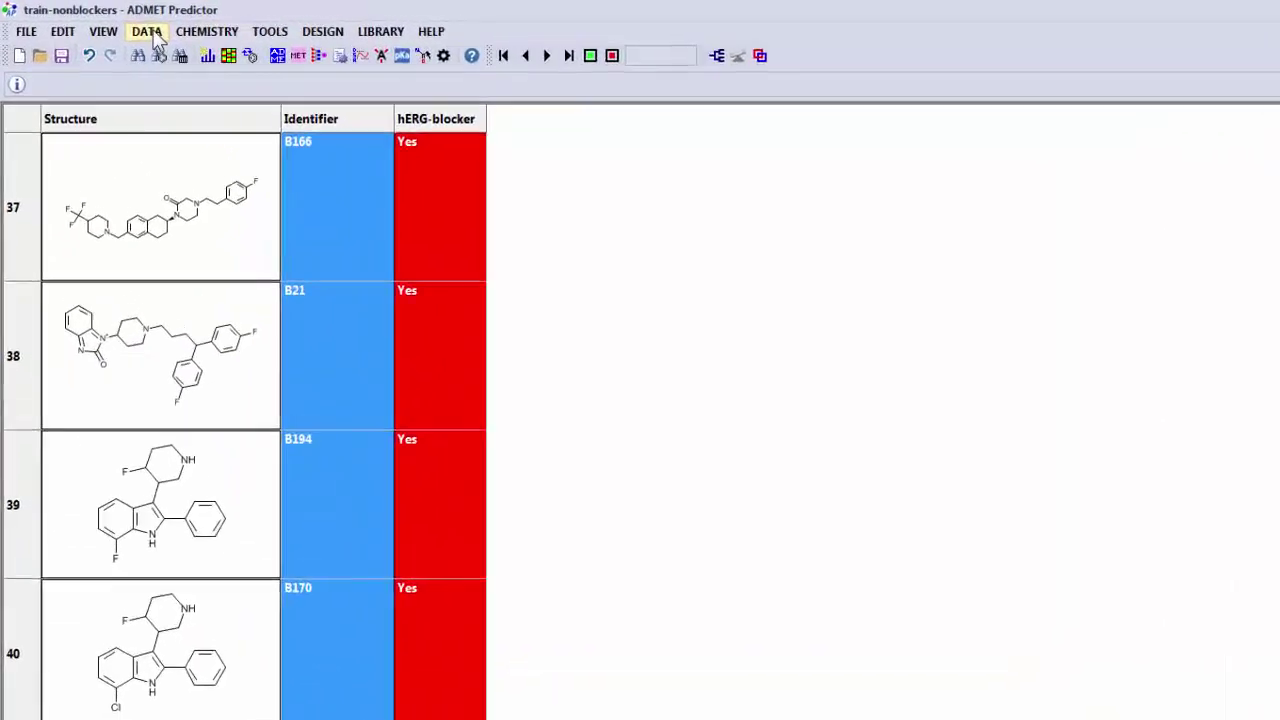
Find duplicates by compound structure, placing duplicates next to one another in the spreadsheet without grouping them into new classes
{"action": "left_click", "coordinate": [105, 22]}
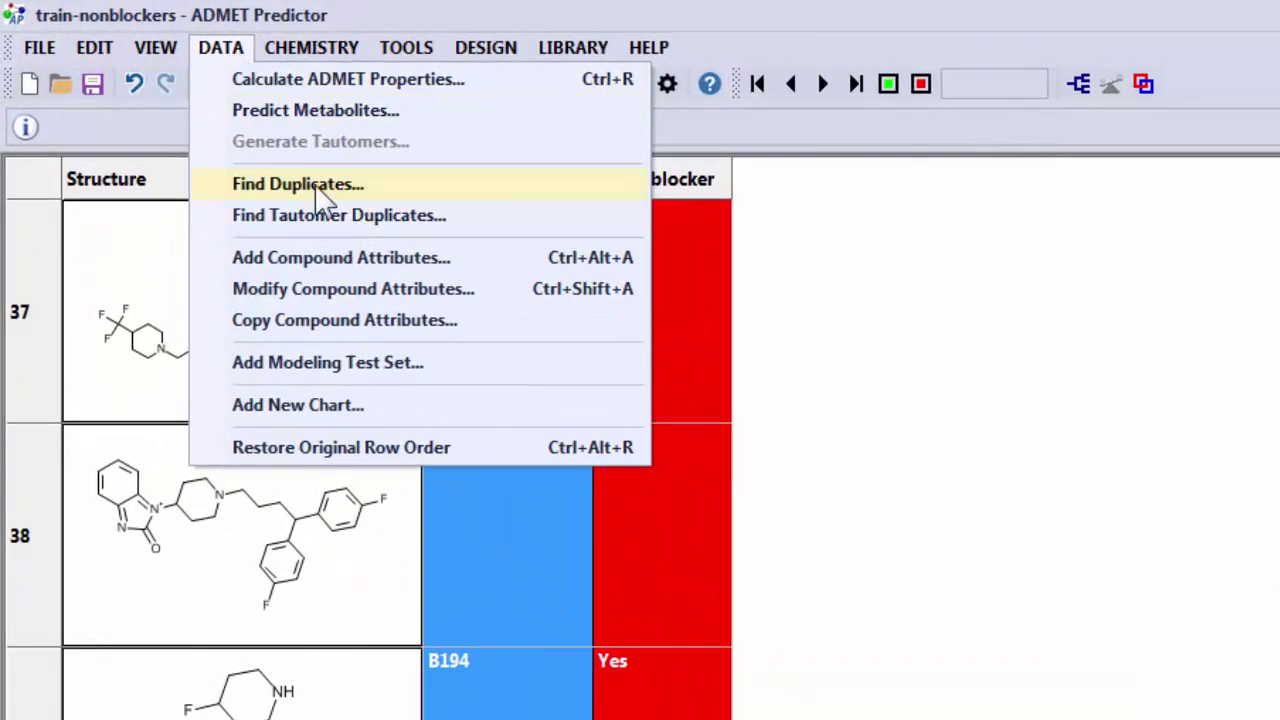
{"action": "left_click", "coordinate": [316, 190]}
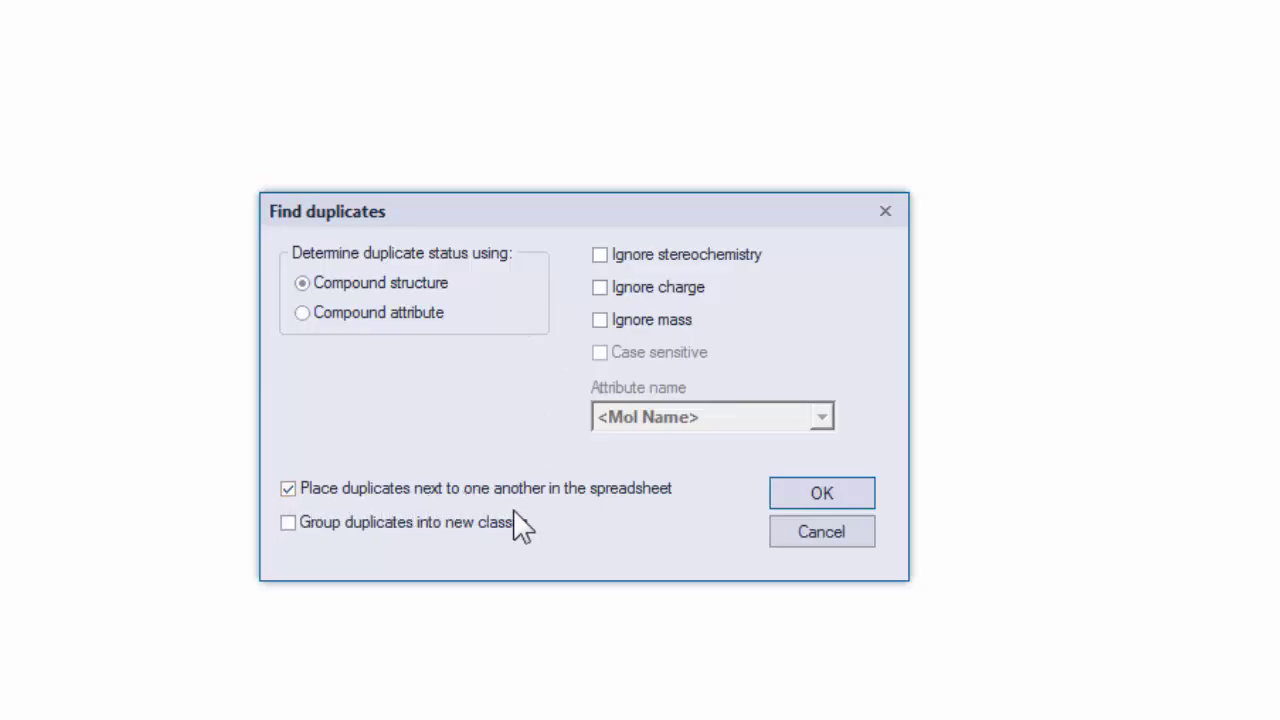
{"action": "left_click", "coordinate": [820, 489]}
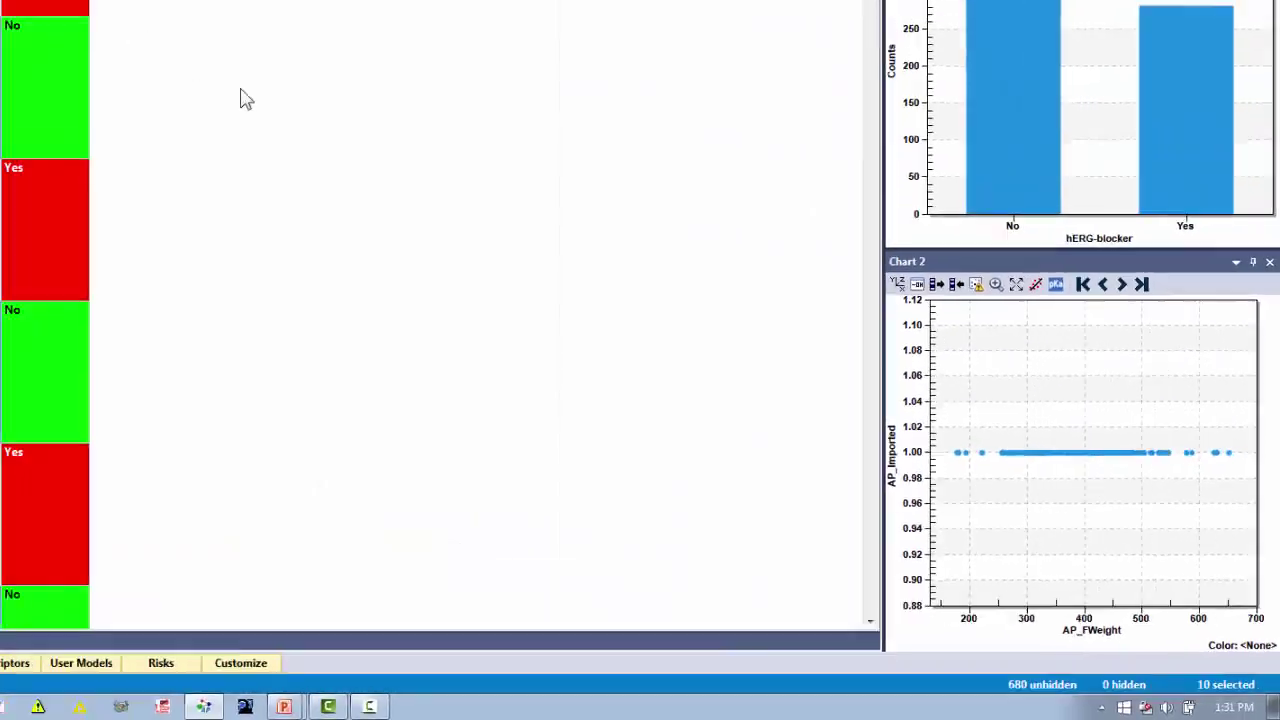
Hide all rows below the duplicate pairs, from B198 in row 21 through the last compound
{"action": "scroll", "coordinate": [510, 252], "scroll_direction": "down", "scroll_amount": 2}
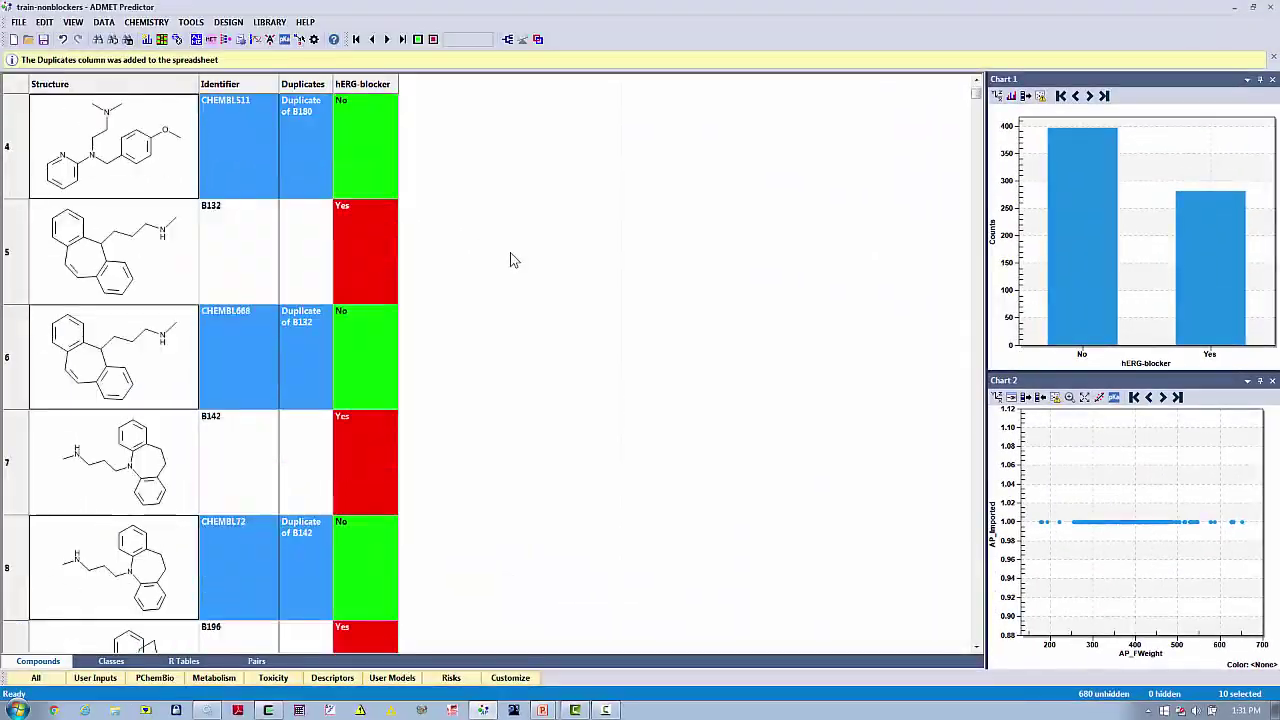
{"action": "scroll", "coordinate": [510, 253], "scroll_direction": "down", "scroll_amount": 8}
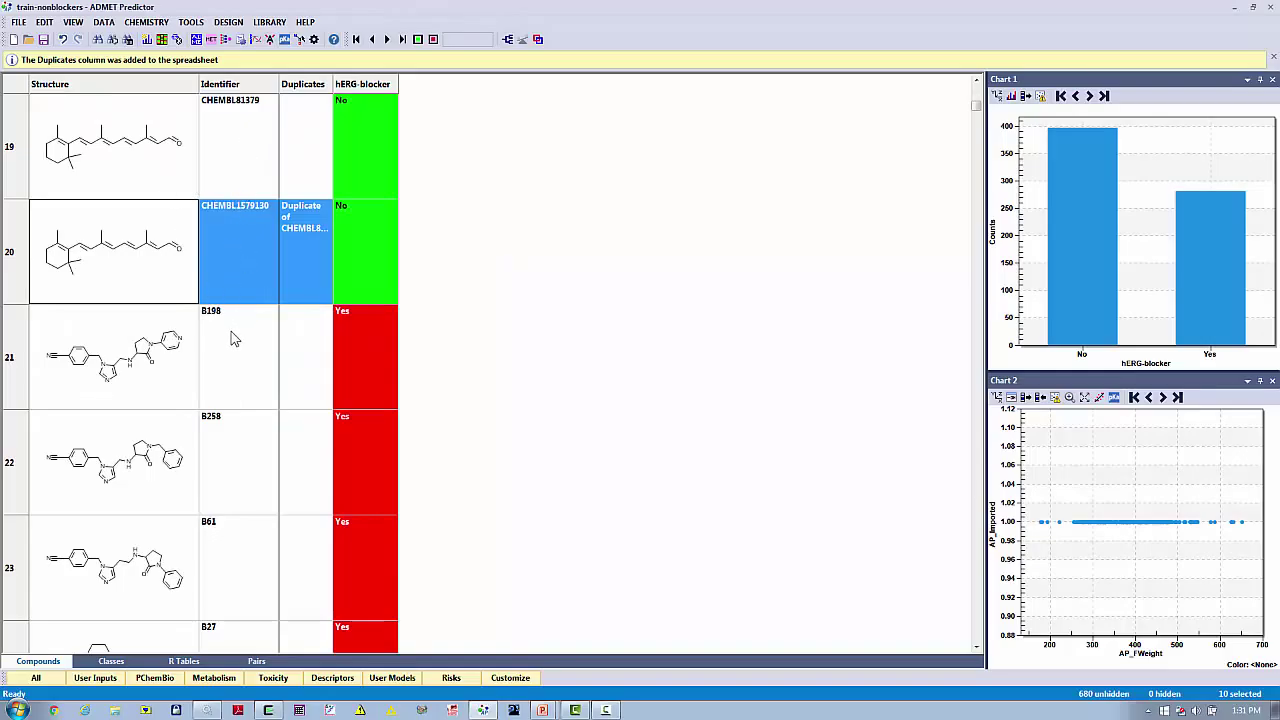
{"action": "left_click", "coordinate": [234, 332]}
{"action": "left_click_drag", "start_coordinate": [976, 105], "coordinate": [977, 645]}
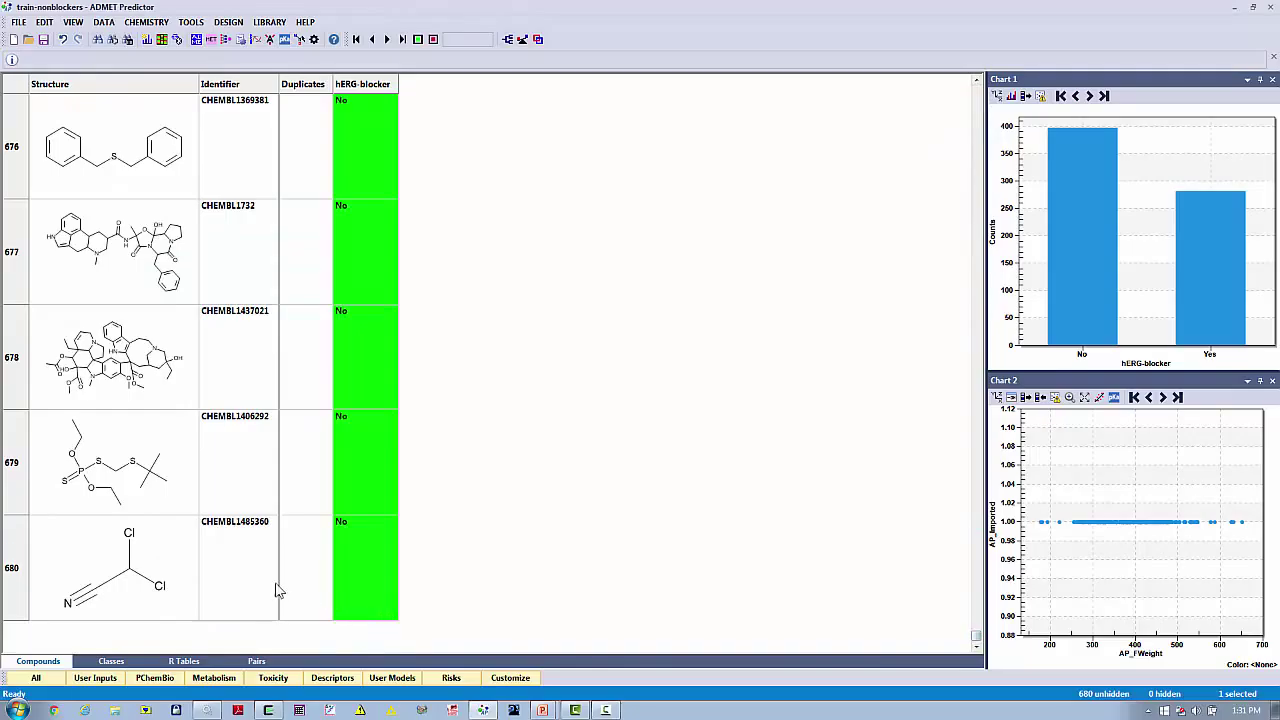
{"action": "left_click", "coordinate": [277, 590], "text": "shift"}
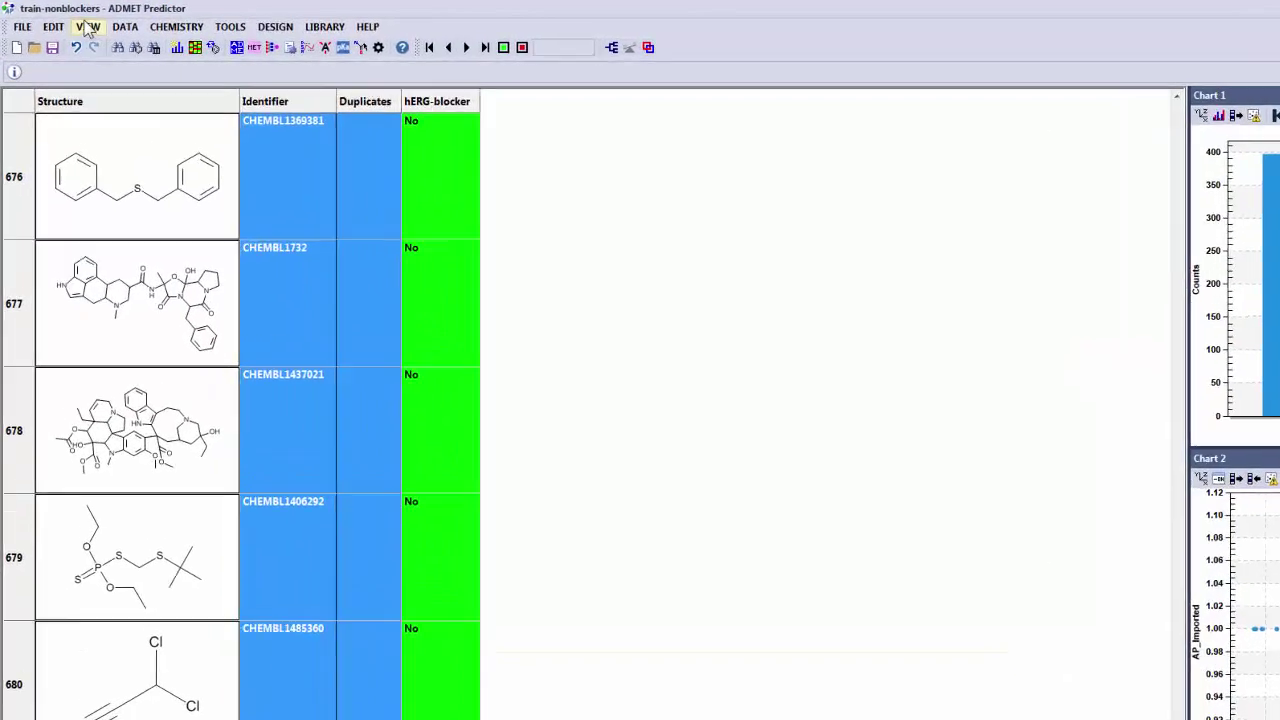
{"action": "left_click", "coordinate": [69, 24]}
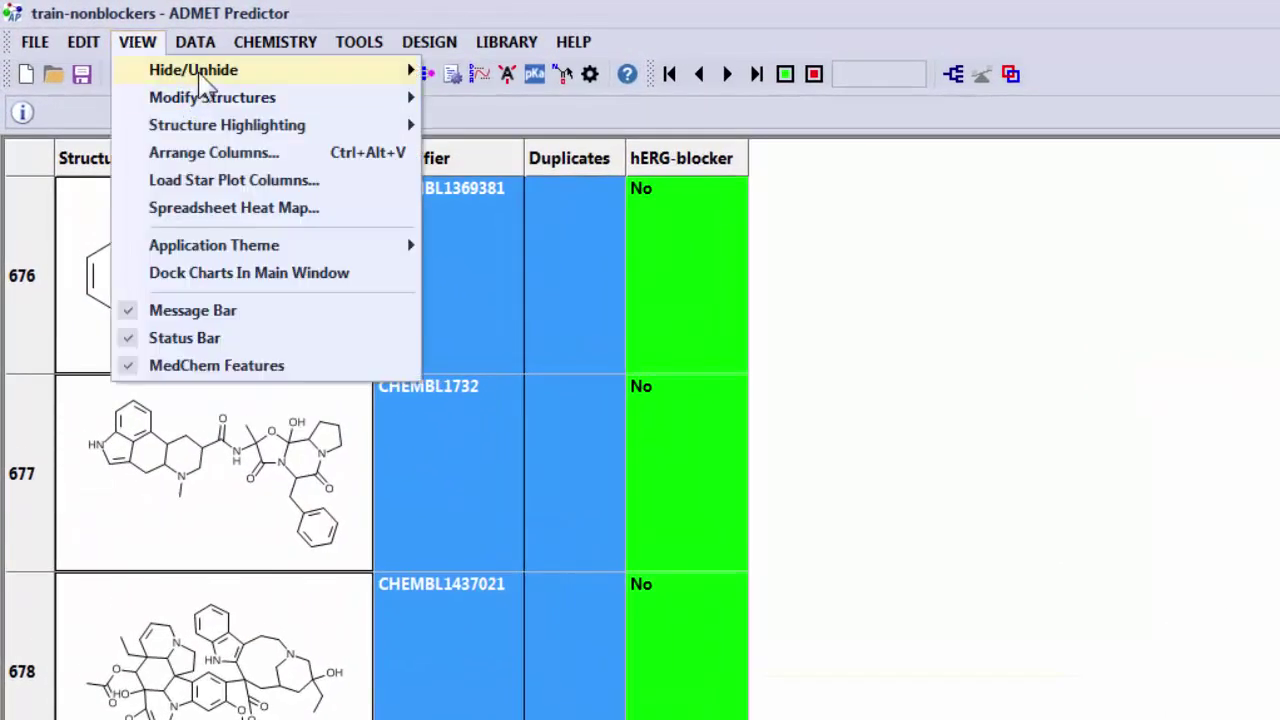
{"action": "mouse_move", "coordinate": [200, 79]}
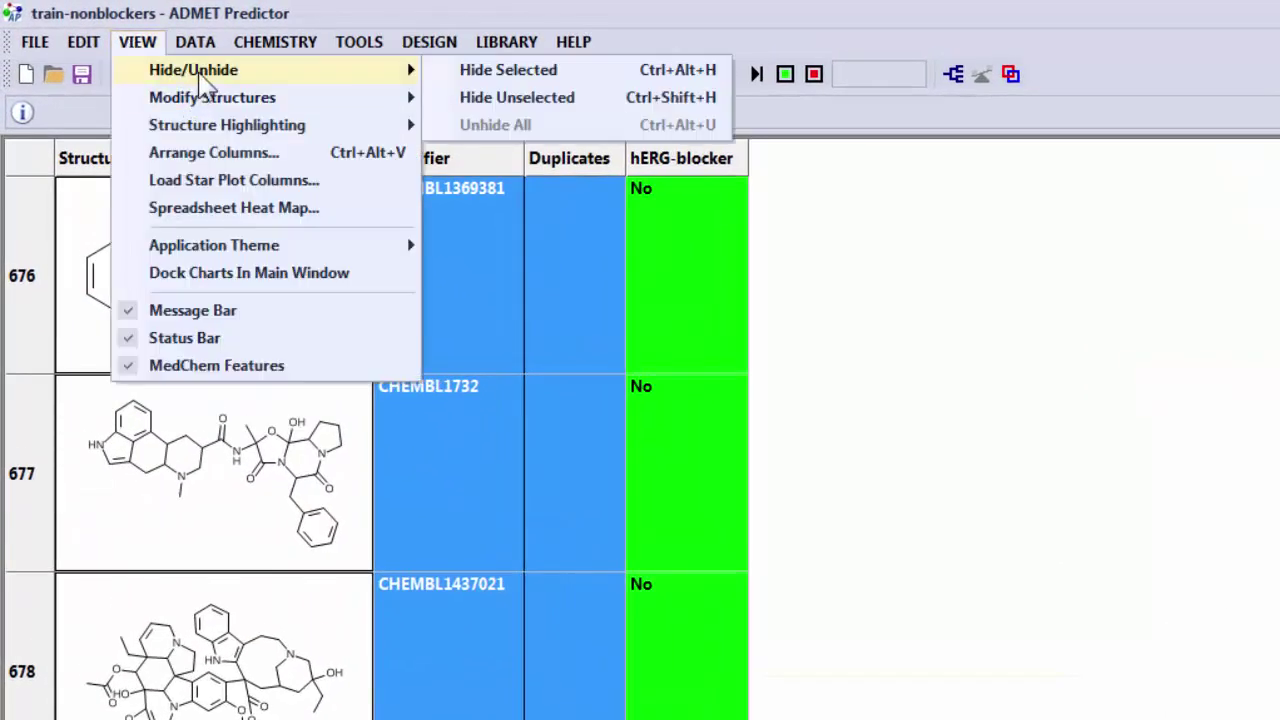
{"action": "left_click", "coordinate": [551, 72]}
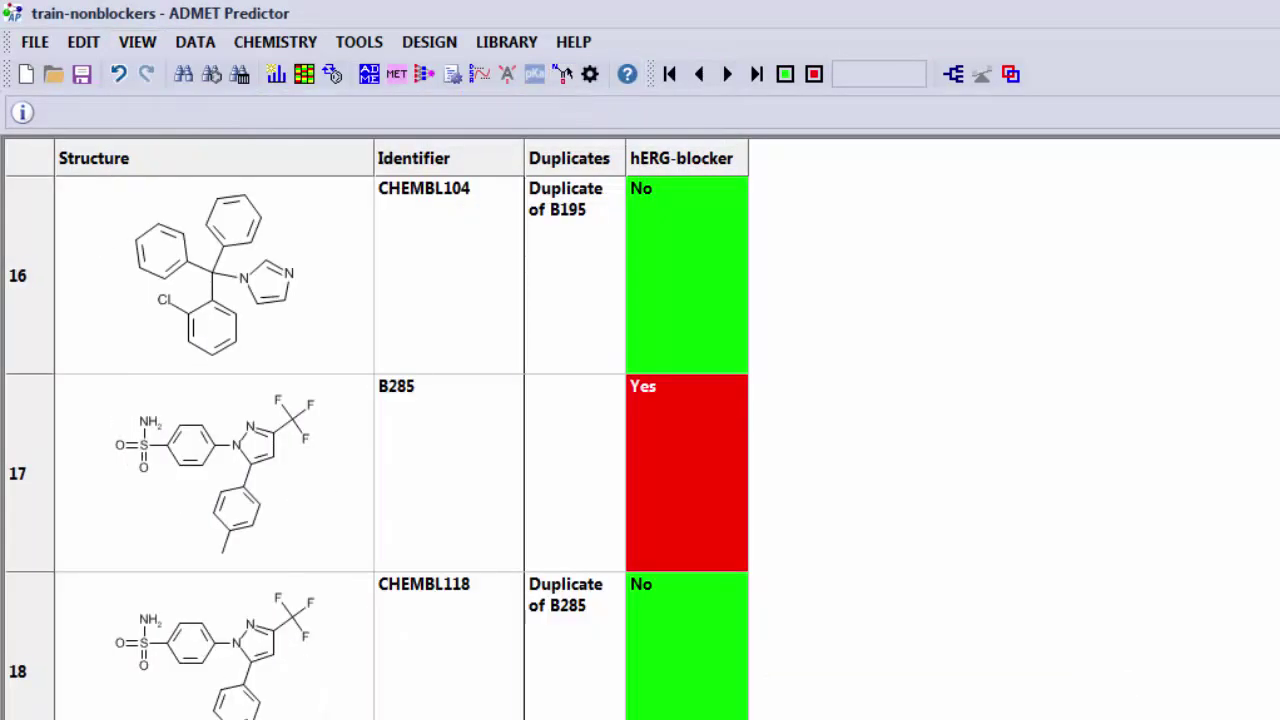
Reduce the row height and delete the six duplicate pairs with conflicting hERG-blocker labels in rows 1 to 12
{"action": "scroll", "coordinate": [1118, 517], "scroll_direction": "up", "scroll_amount": 5}
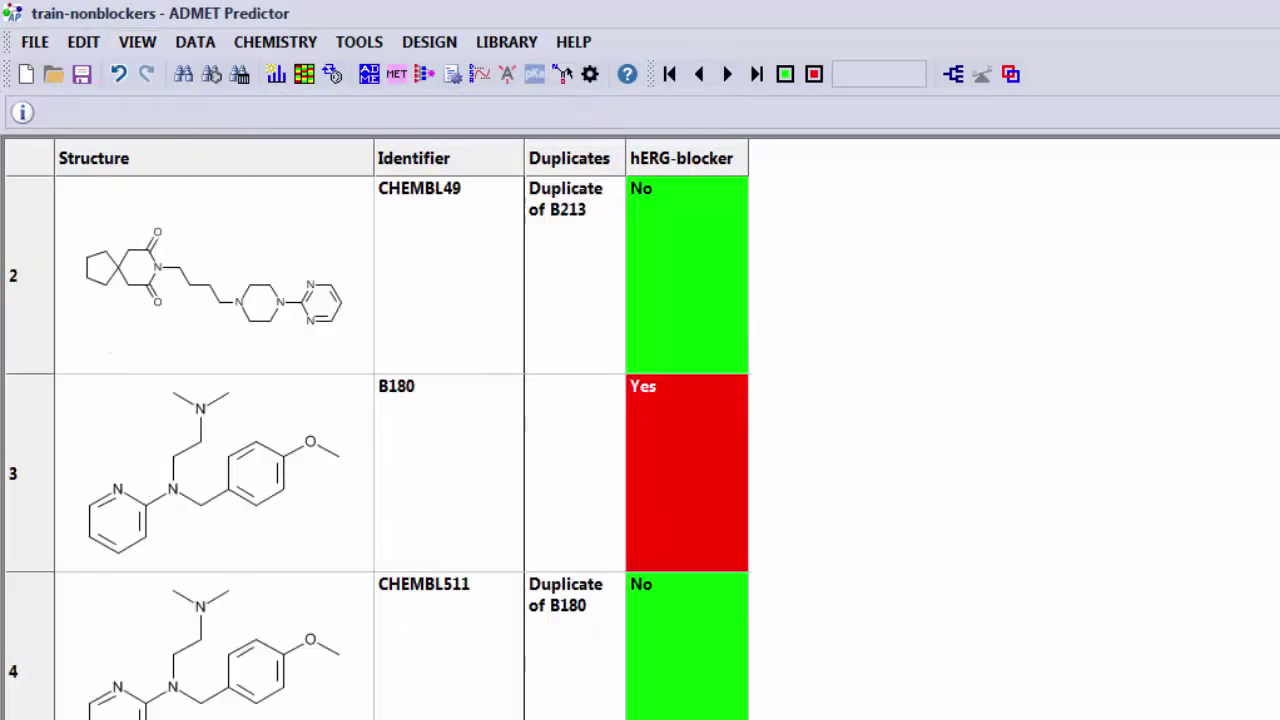
{"action": "left_click_drag", "start_coordinate": [595, 300], "coordinate": [596, 465]}
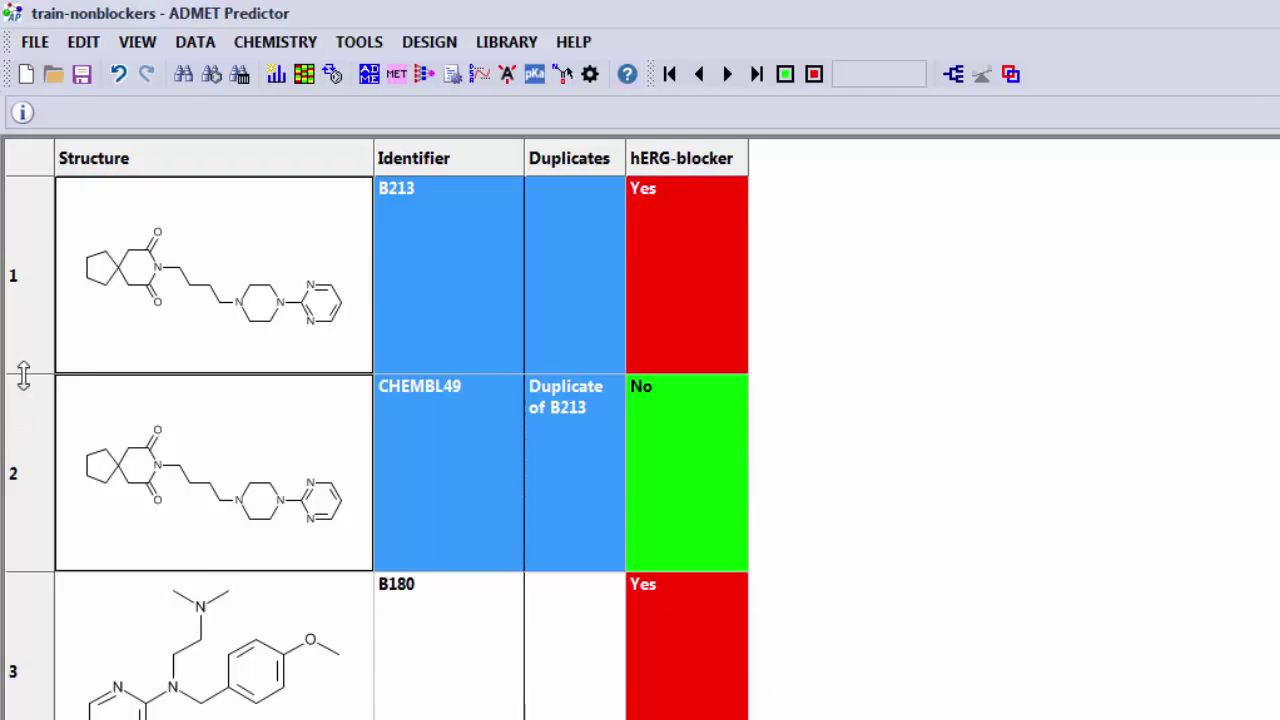
{"action": "left_click_drag", "start_coordinate": [23, 375], "coordinate": [35, 205]}
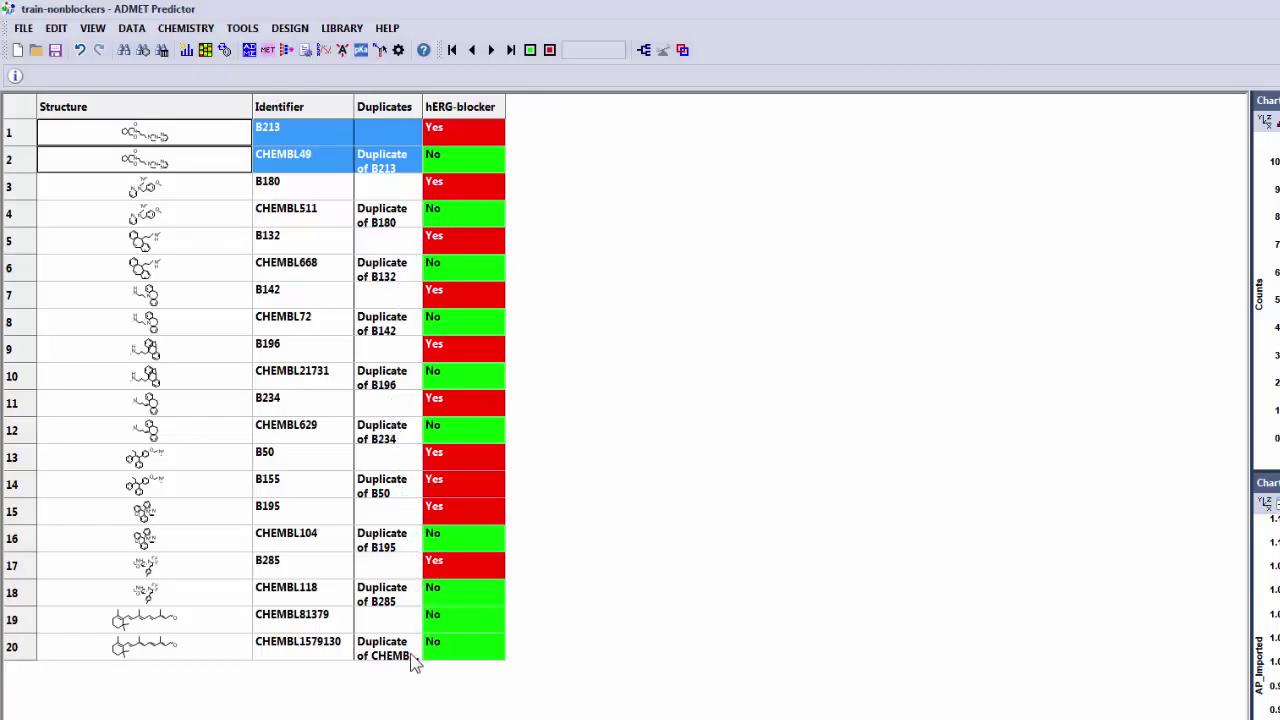
{"action": "left_click", "coordinate": [395, 131]}
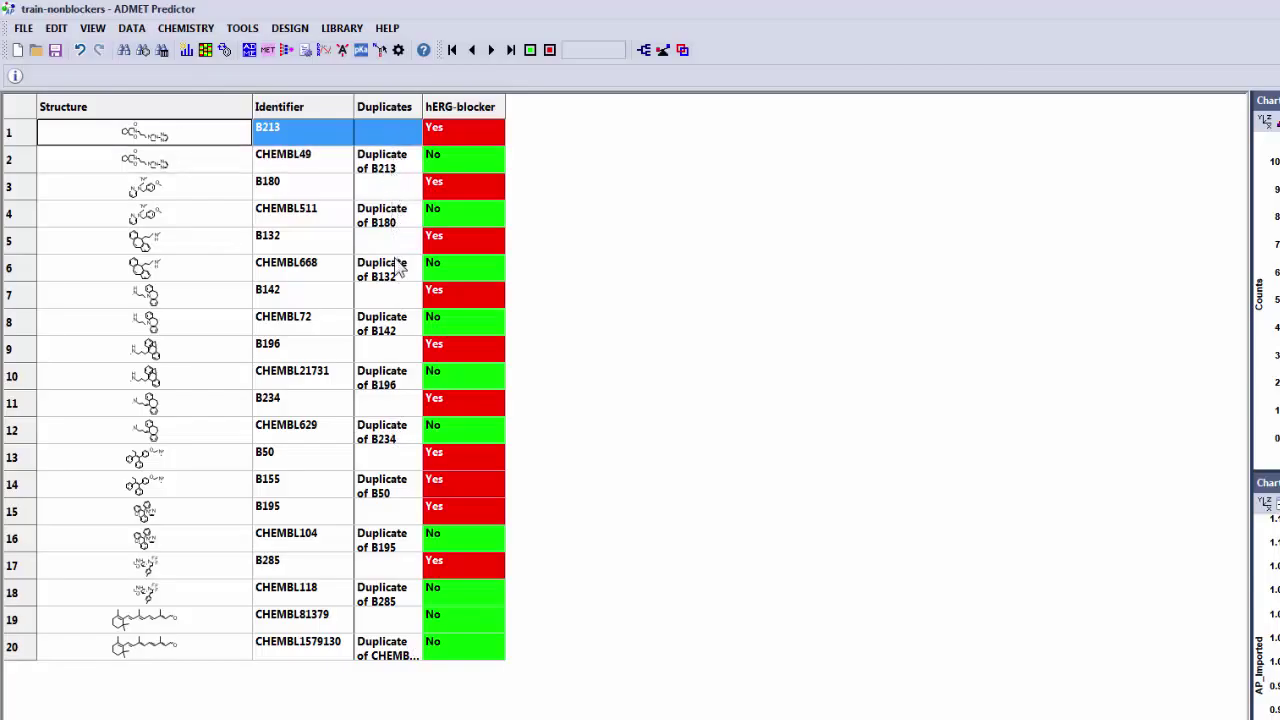
{"action": "left_click", "coordinate": [398, 435], "text": "shift"}
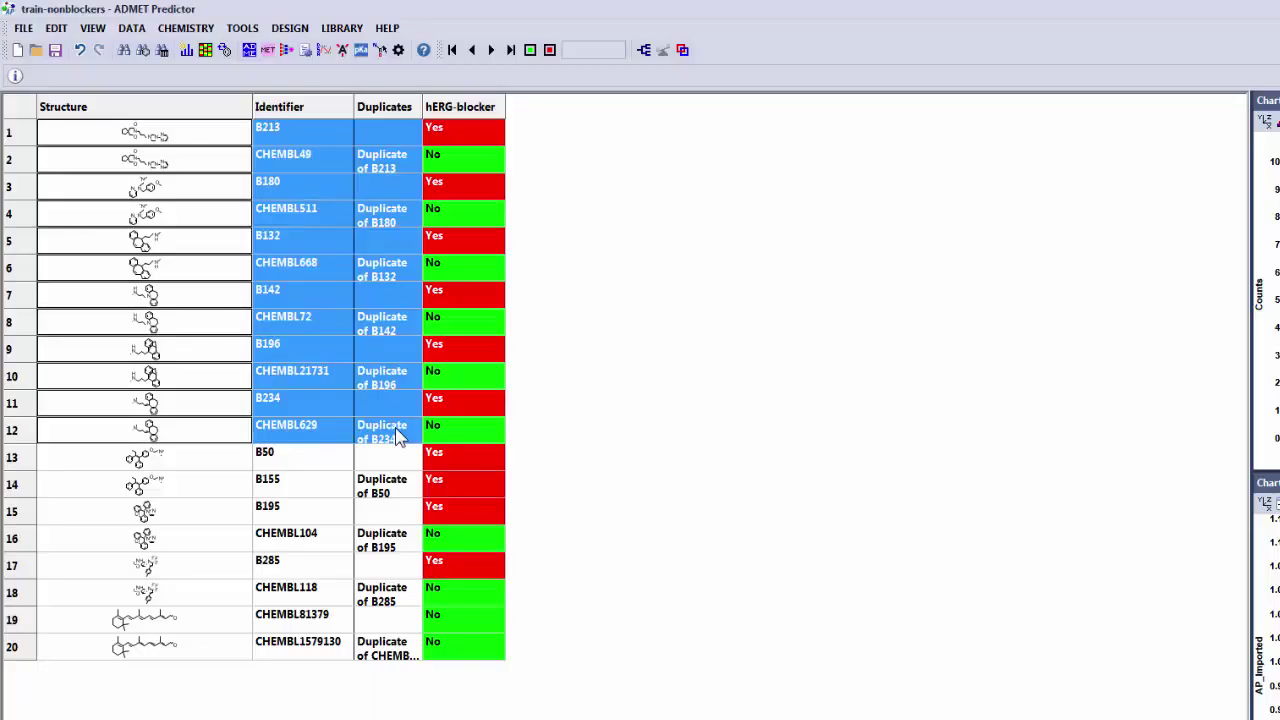
{"action": "key", "text": "Delete"}
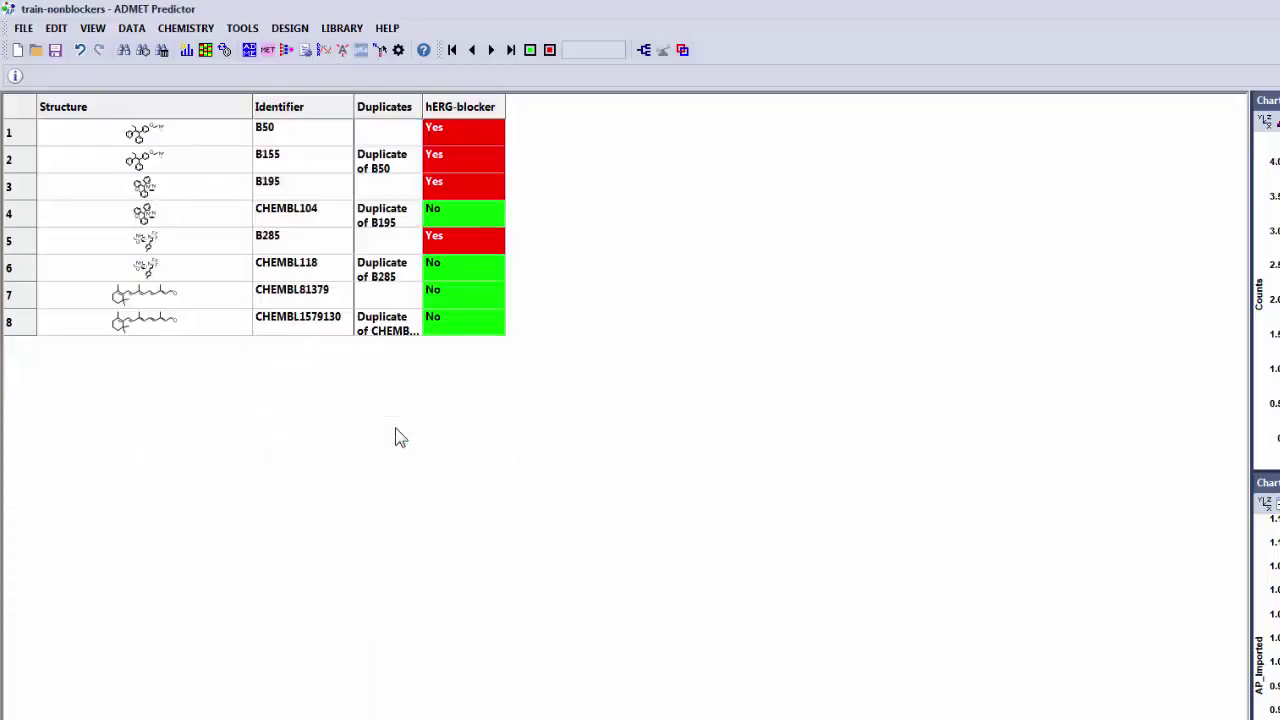
Enlarge the row height and delete B155, the duplicate of B50 with the same class label
{"action": "left_click_drag", "start_coordinate": [29, 149], "coordinate": [20, 206]}
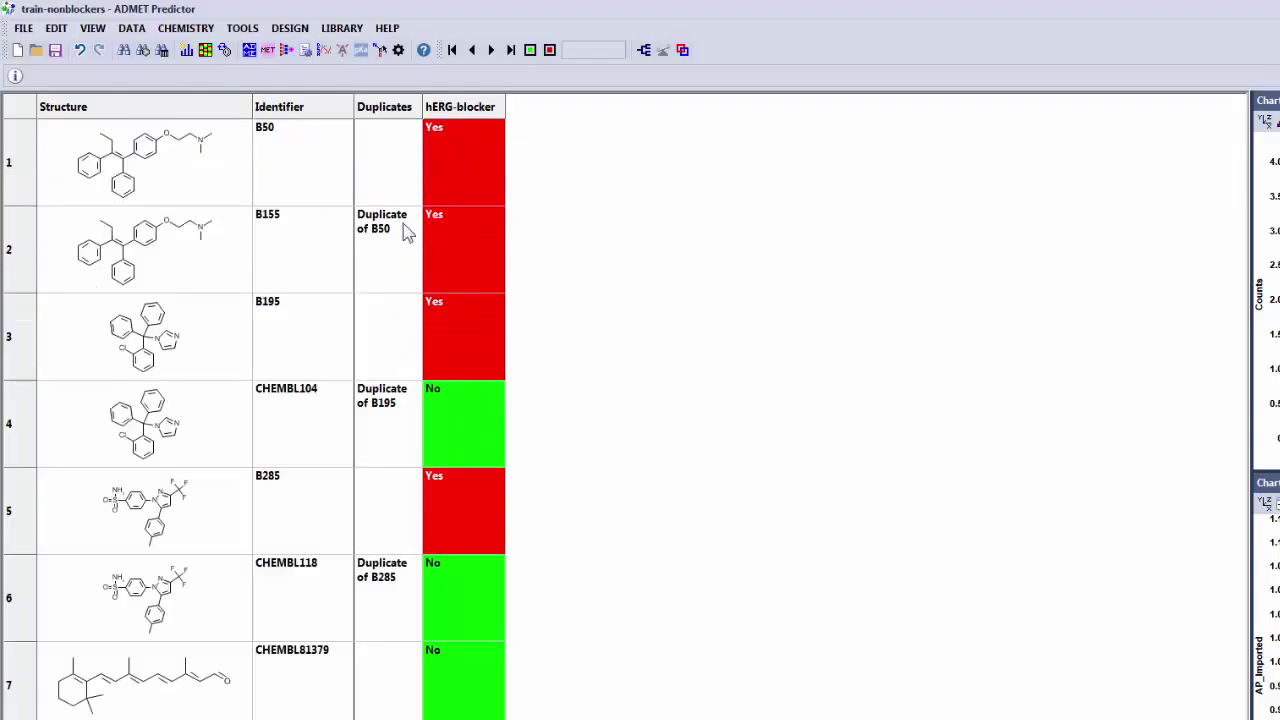
{"action": "left_click", "coordinate": [313, 257]}
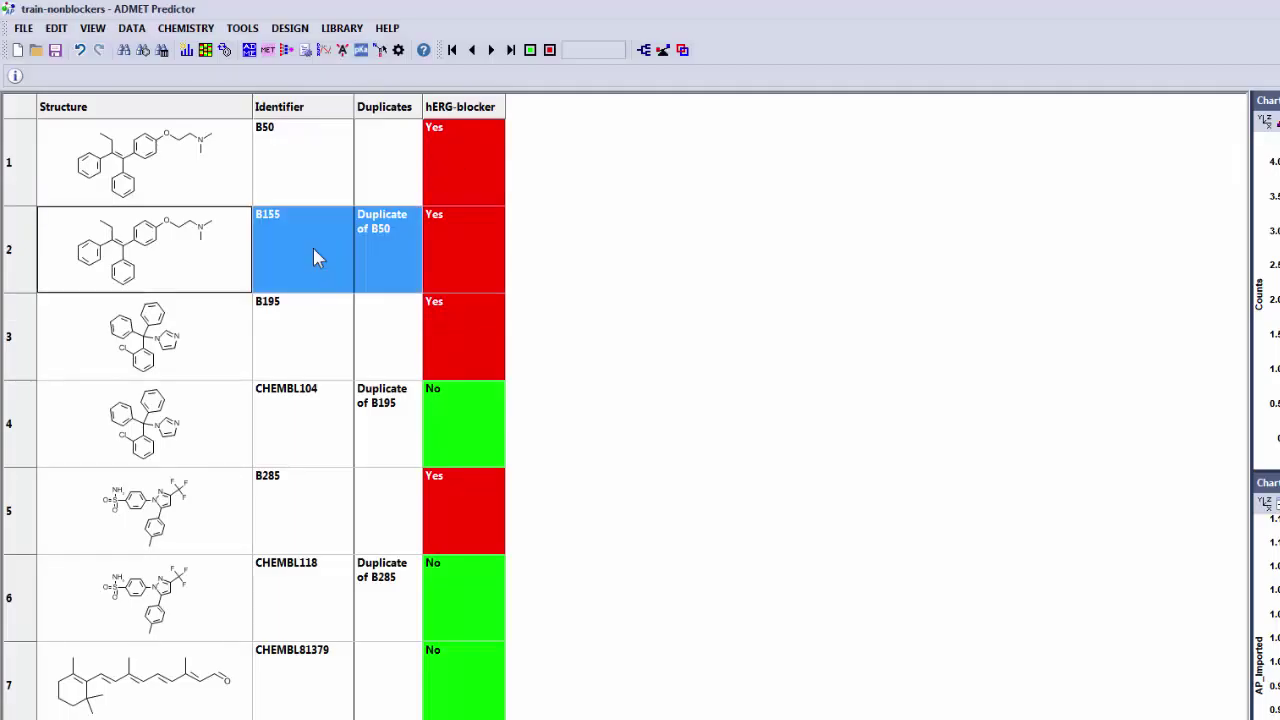
{"action": "key", "text": "Delete"}
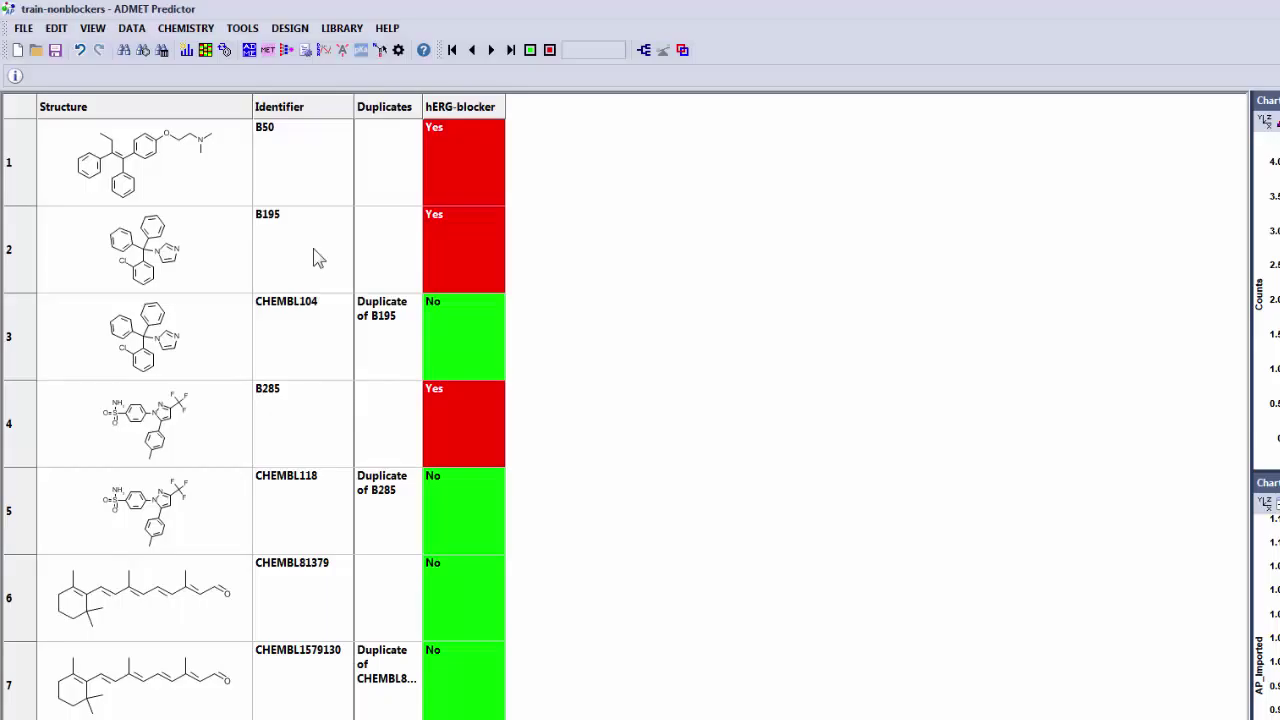
Delete the conflicting pairs B195/CHEMBL104 and B285/CHEMBL118, plus CHEMBL1579130, the same-label duplicate of CHEMBL81379
{"action": "left_click_drag", "start_coordinate": [313, 257], "coordinate": [305, 500]}
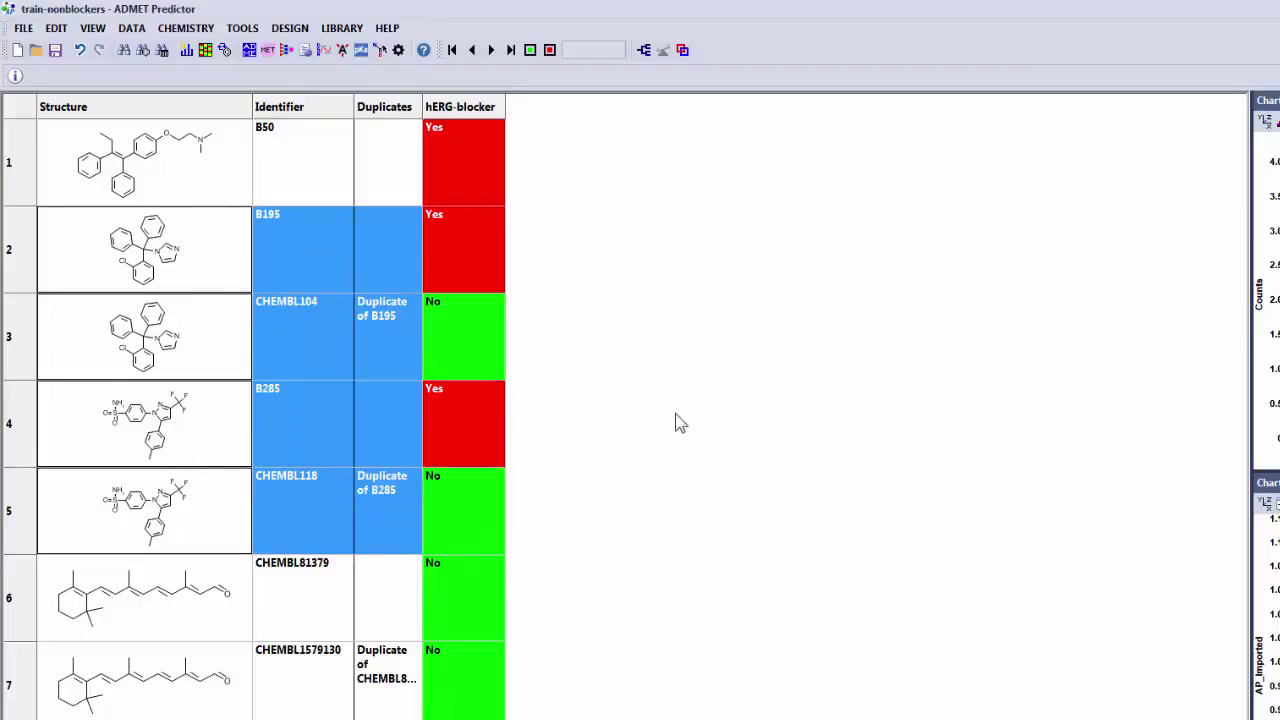
{"action": "key", "text": "Delete"}
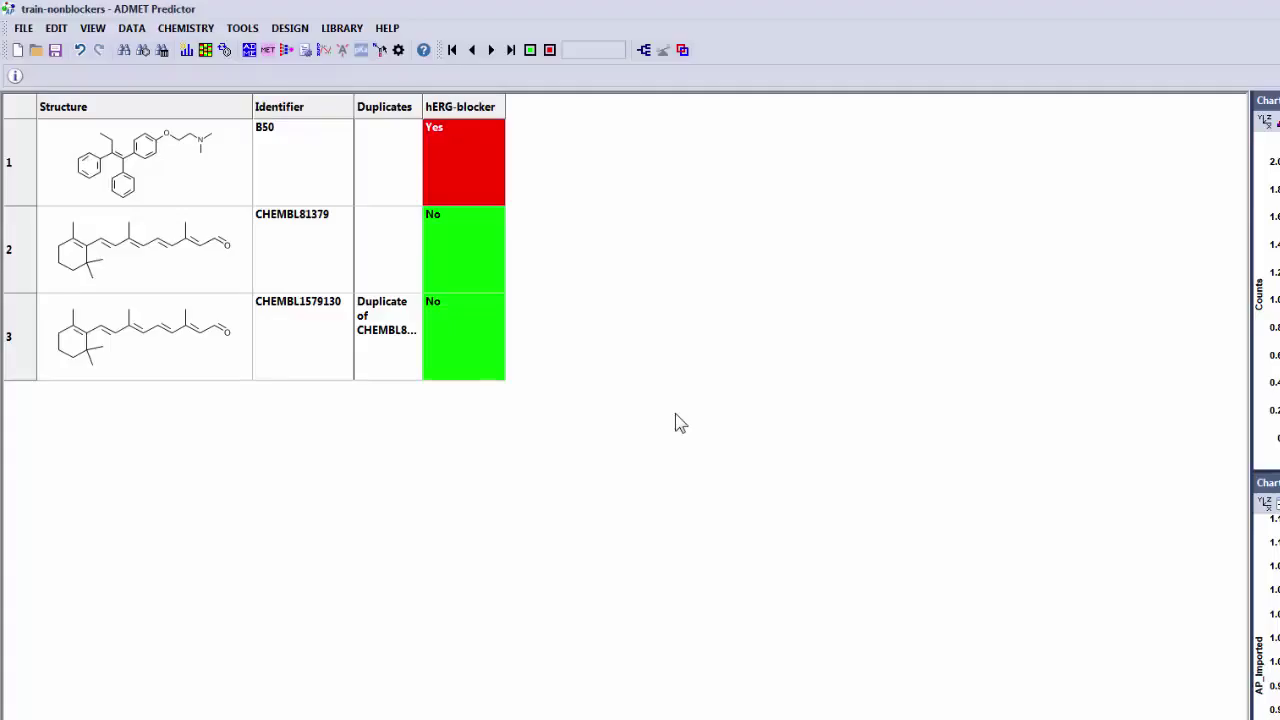
{"action": "left_click", "coordinate": [392, 346]}
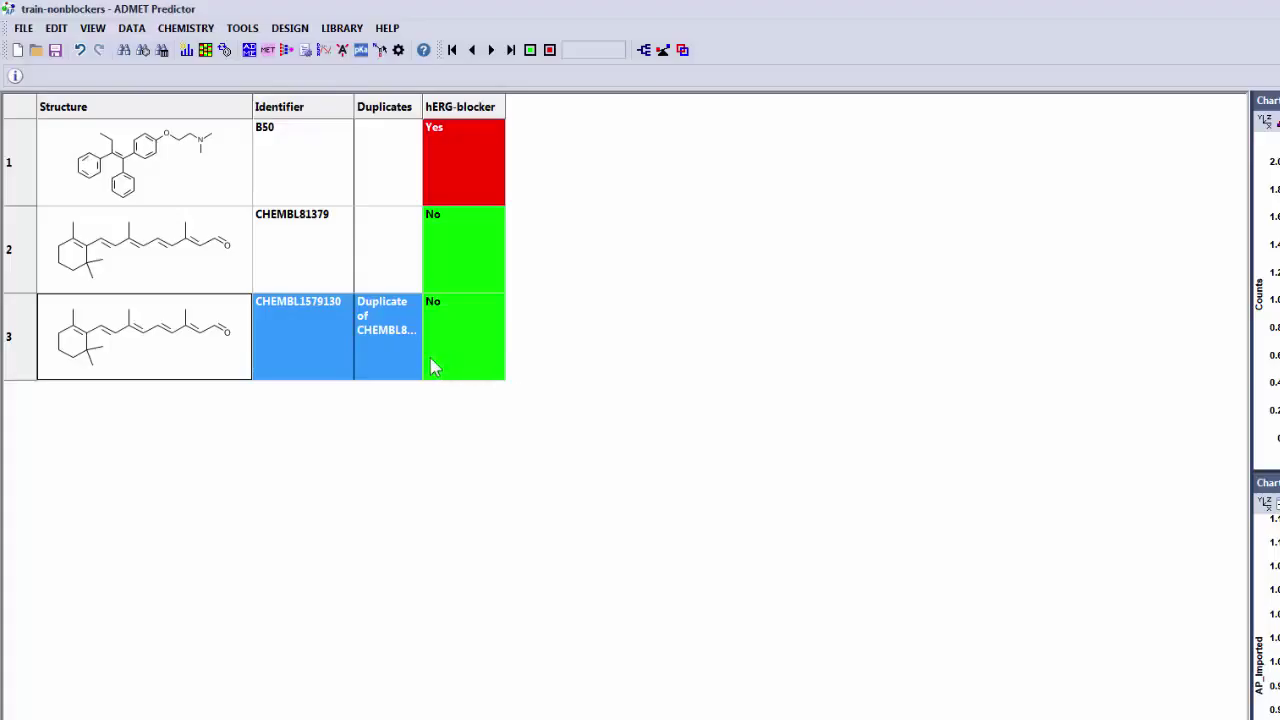
{"action": "key", "text": "Delete"}
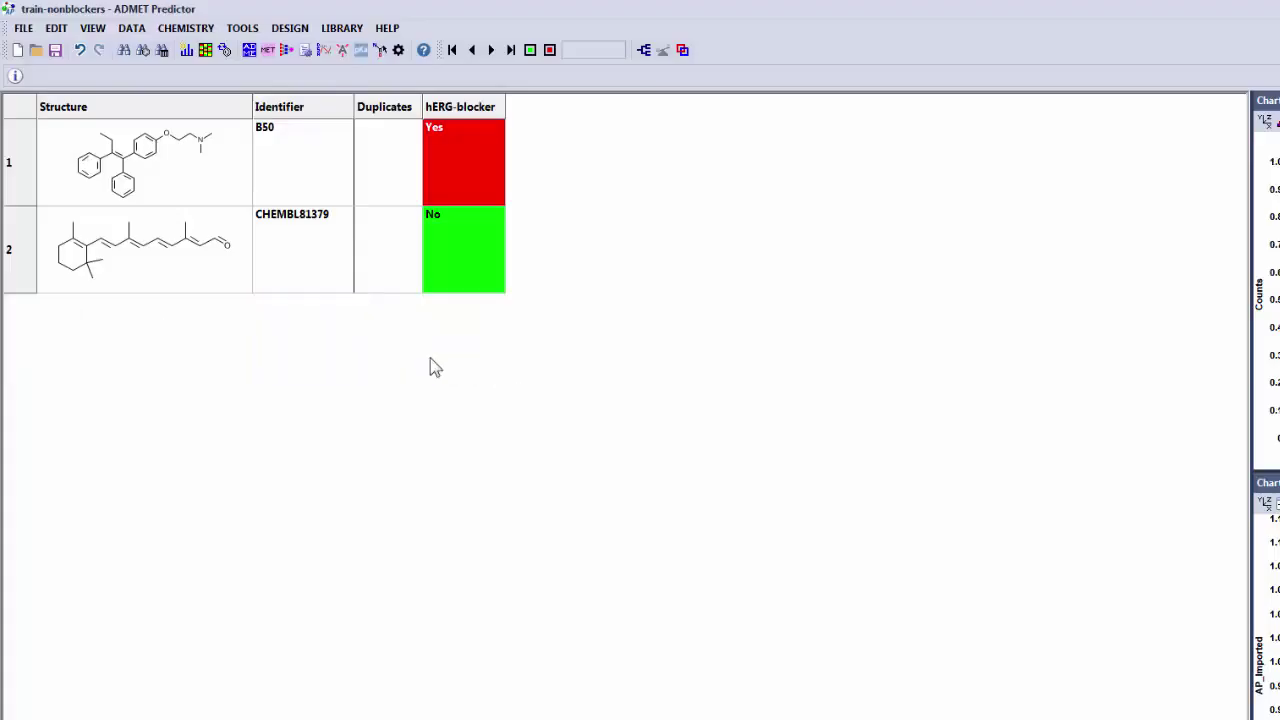
Select the two retained compounds, B50 and CHEMBL81379, and unhide all hidden rows
{"action": "left_click_drag", "start_coordinate": [386, 140], "coordinate": [386, 271]}
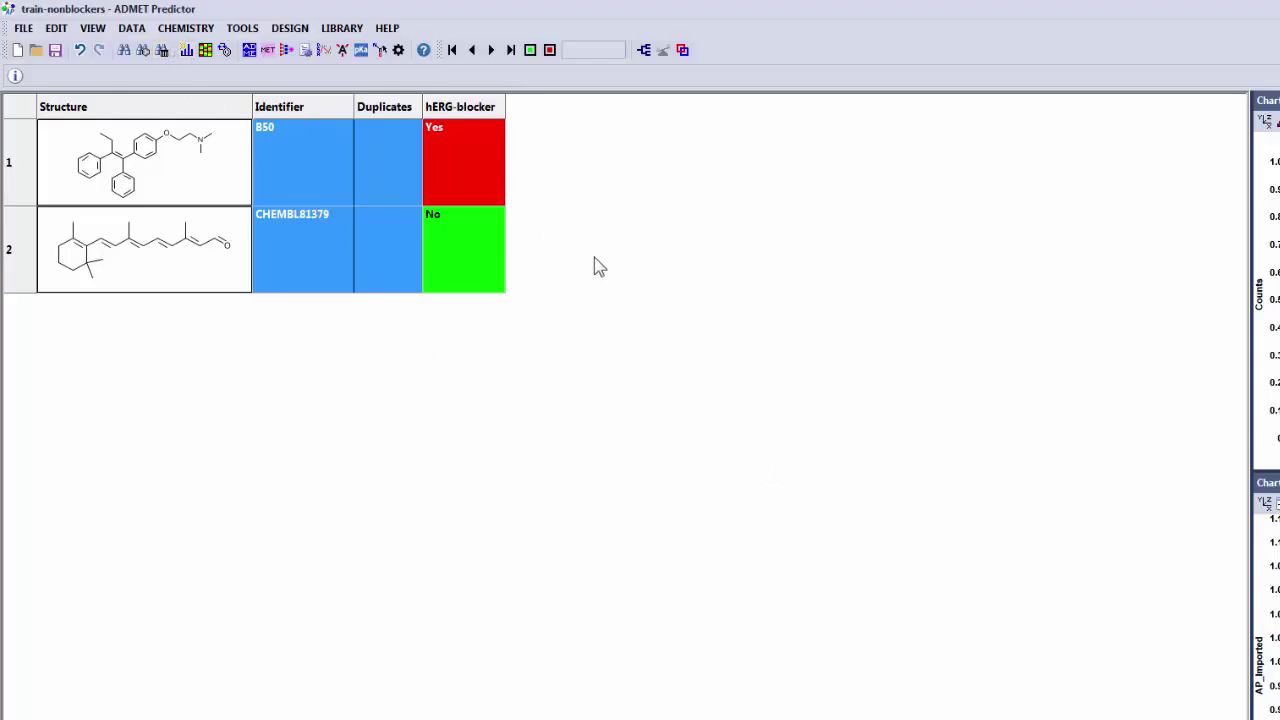
{"action": "left_click", "coordinate": [92, 28]}
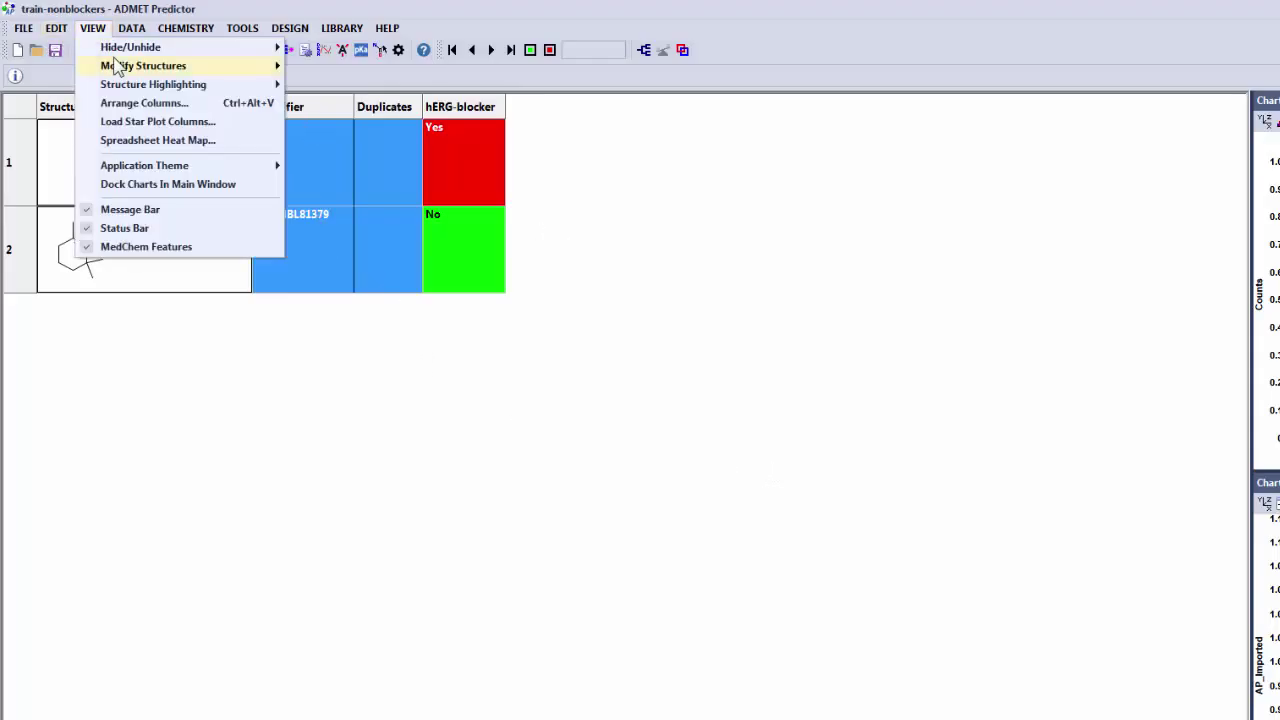
{"action": "mouse_move", "coordinate": [128, 55]}
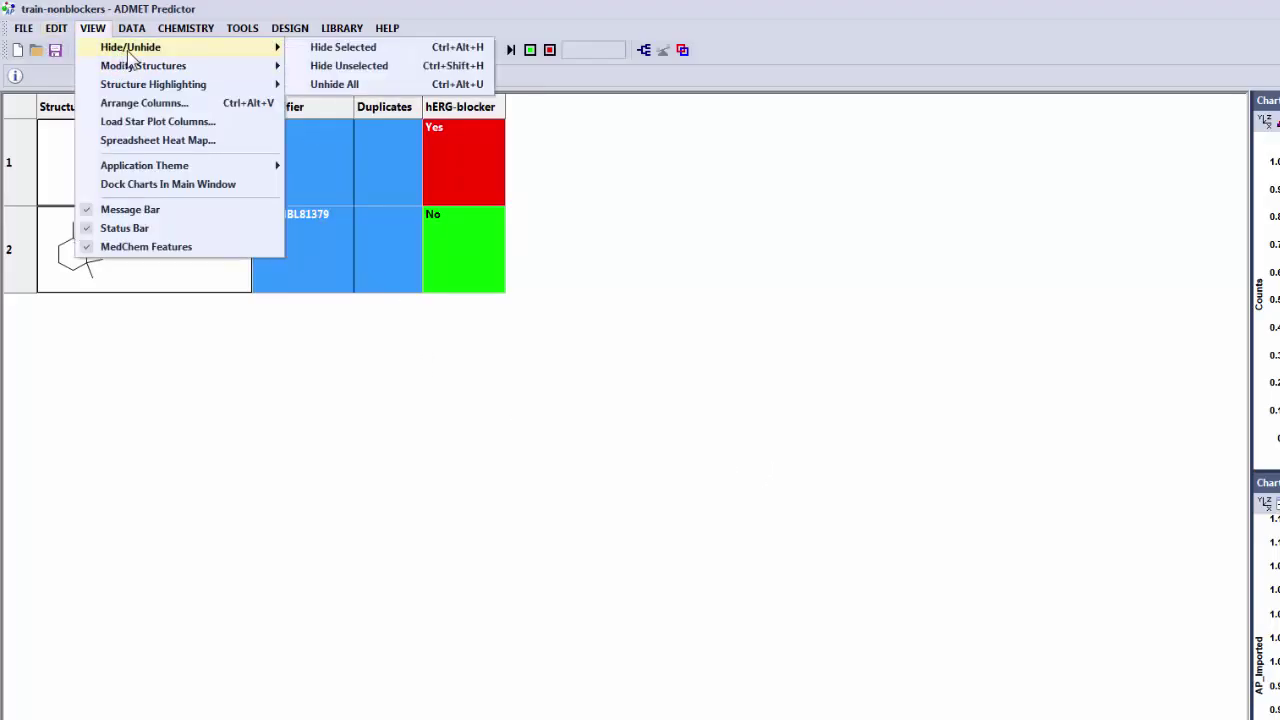
{"action": "left_click", "coordinate": [305, 84]}
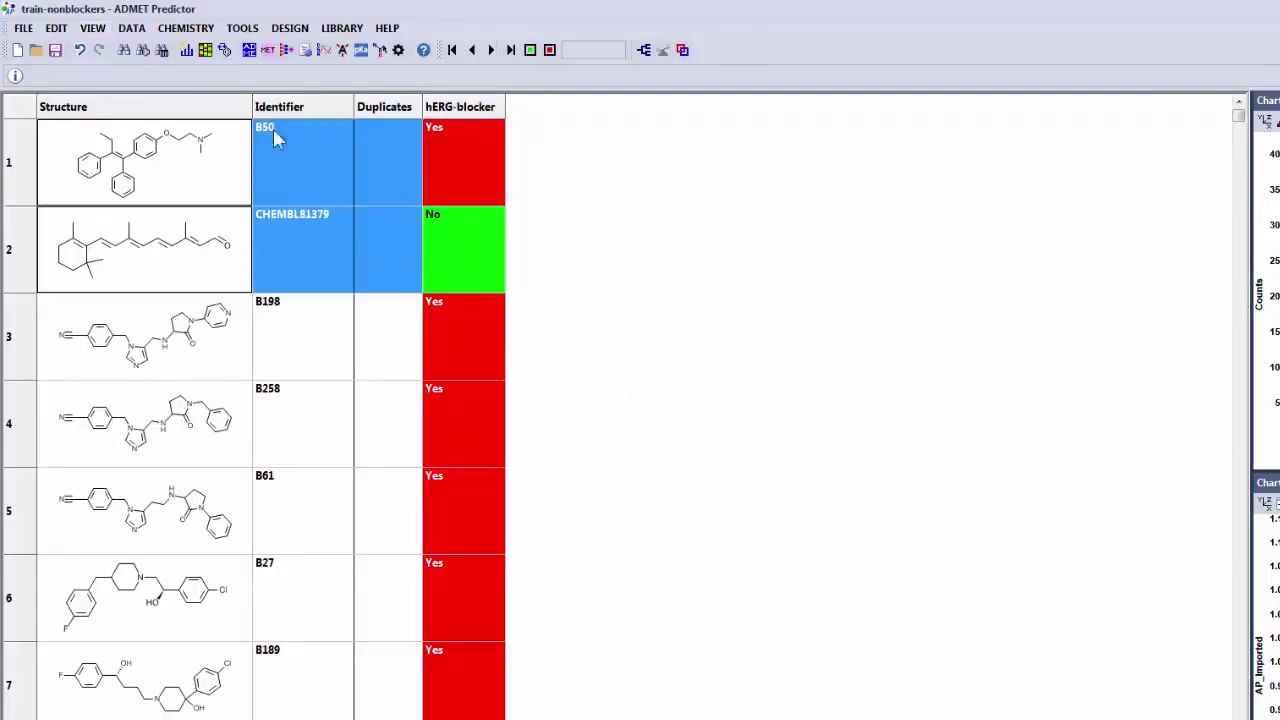
Find duplicates by compound structure again, ignoring stereochemistry and placing duplicates next to one another
{"action": "left_click", "coordinate": [132, 28]}
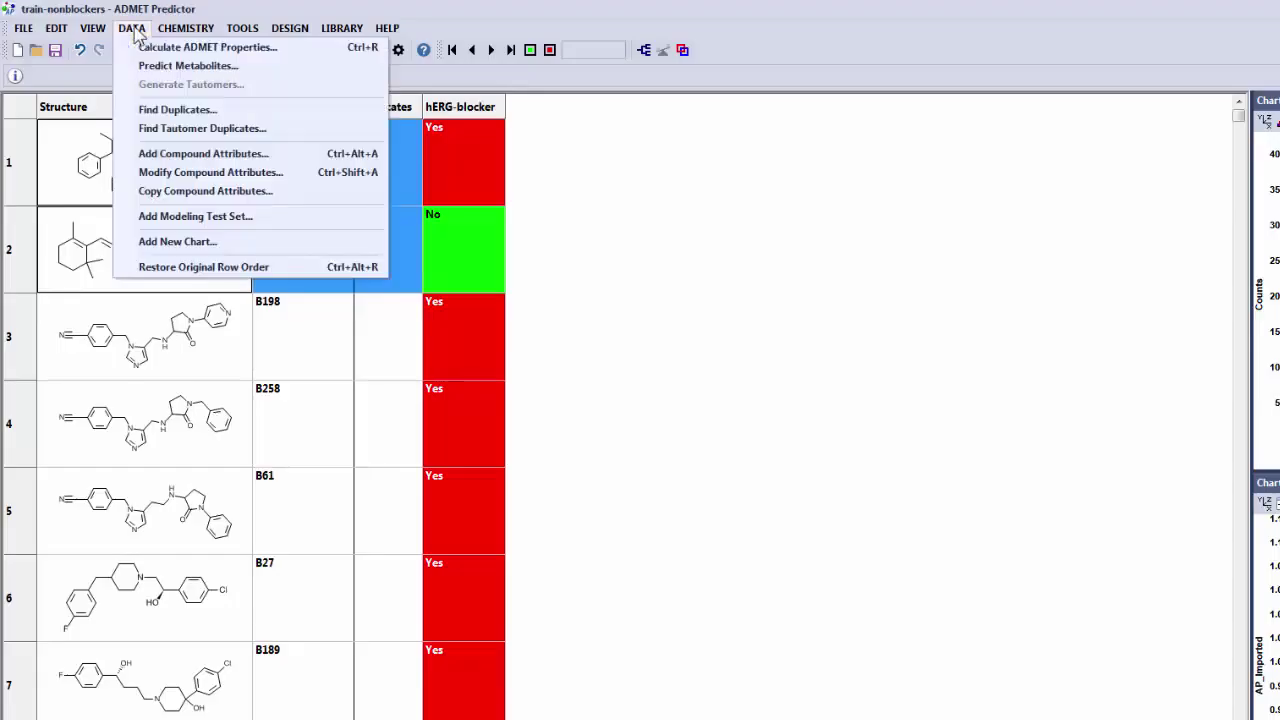
{"action": "left_click", "coordinate": [172, 106]}
{"action": "left_click", "coordinate": [824, 366]}
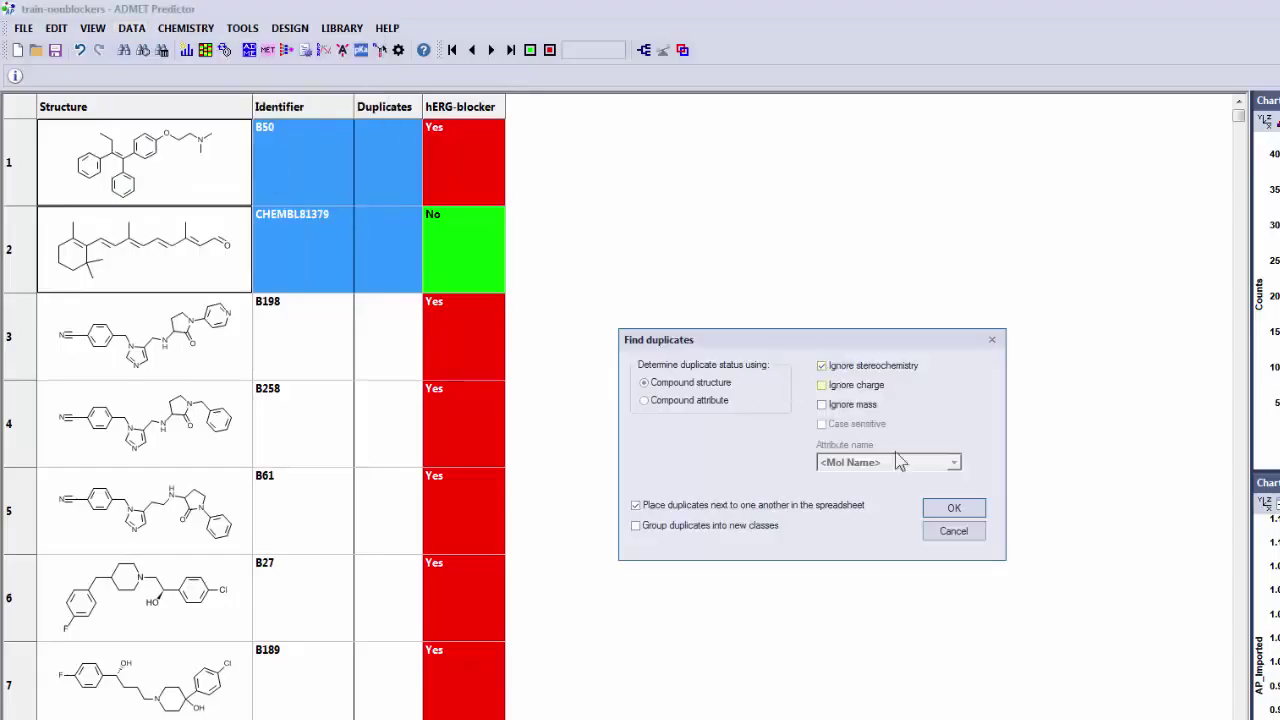
{"action": "left_click", "coordinate": [952, 509]}
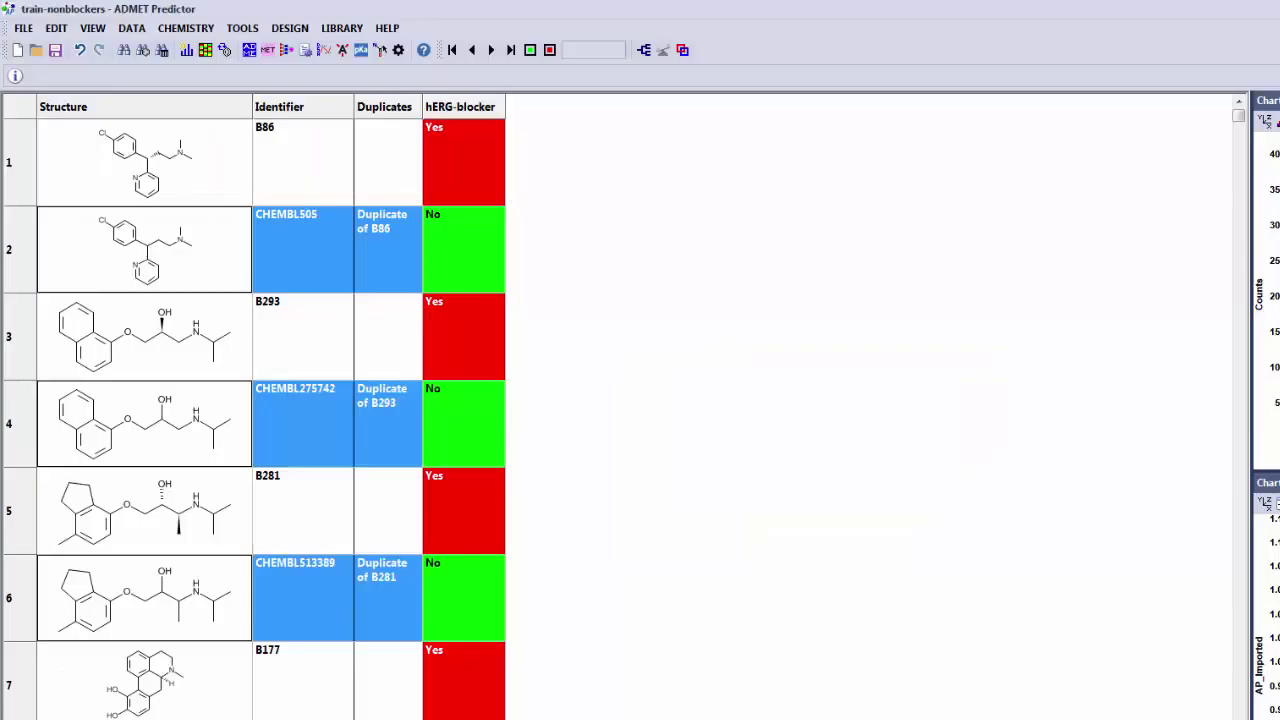
Hide all rows below the stereochemistry-insensitive duplicate pairs, from B50 in row 26 through the last compound
{"action": "scroll", "coordinate": [810, 550], "scroll_direction": "down", "scroll_amount": 11}
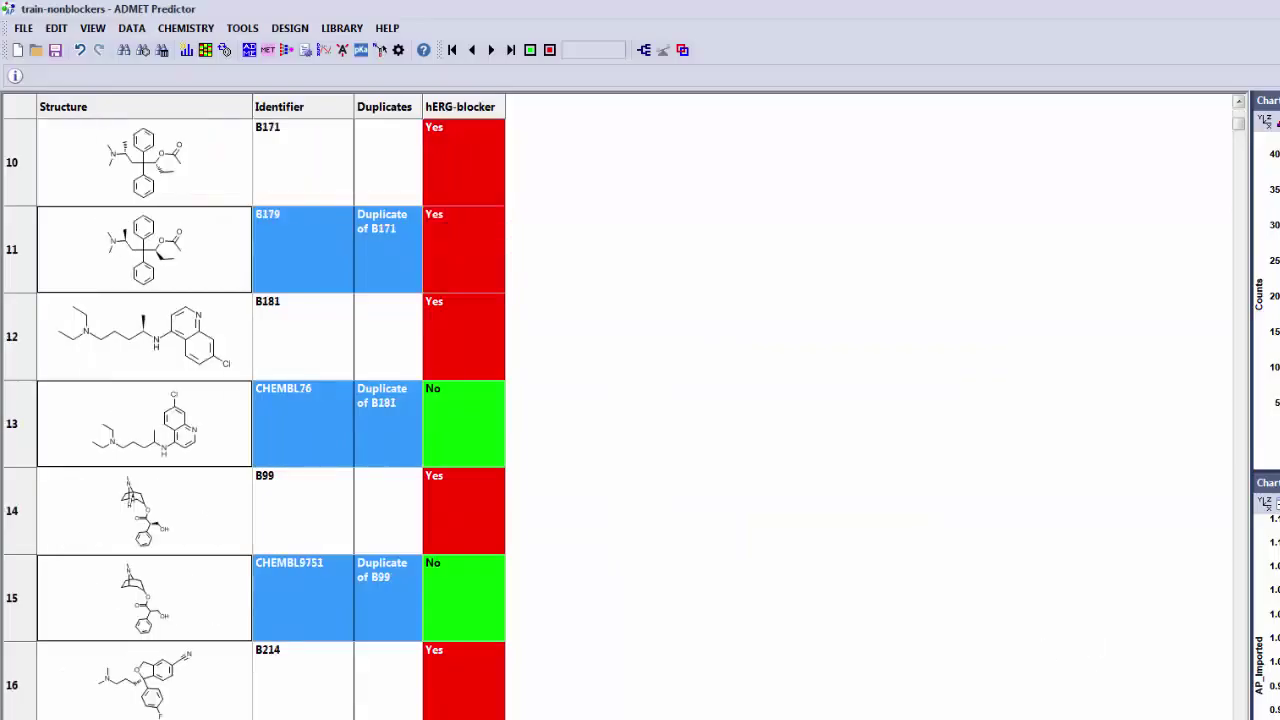
{"action": "scroll", "coordinate": [806, 549], "scroll_direction": "up", "scroll_amount": 5}
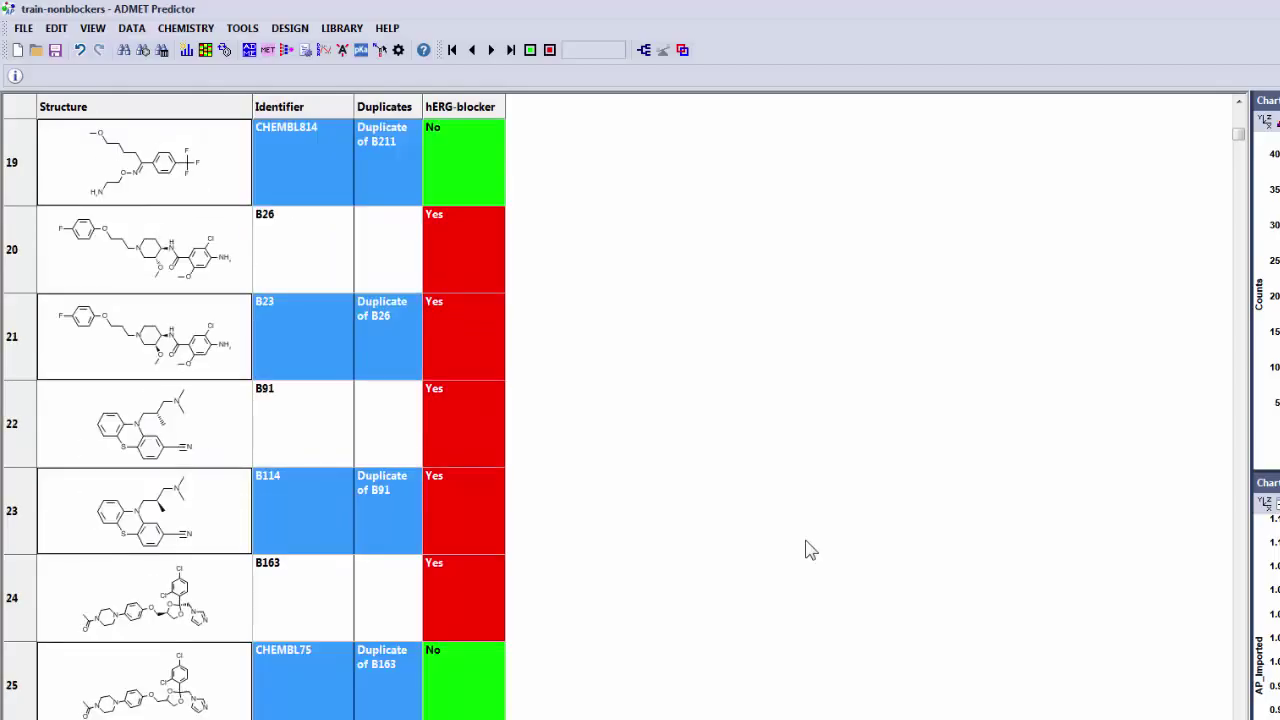
{"action": "scroll", "coordinate": [360, 383], "scroll_direction": "down", "scroll_amount": 1}
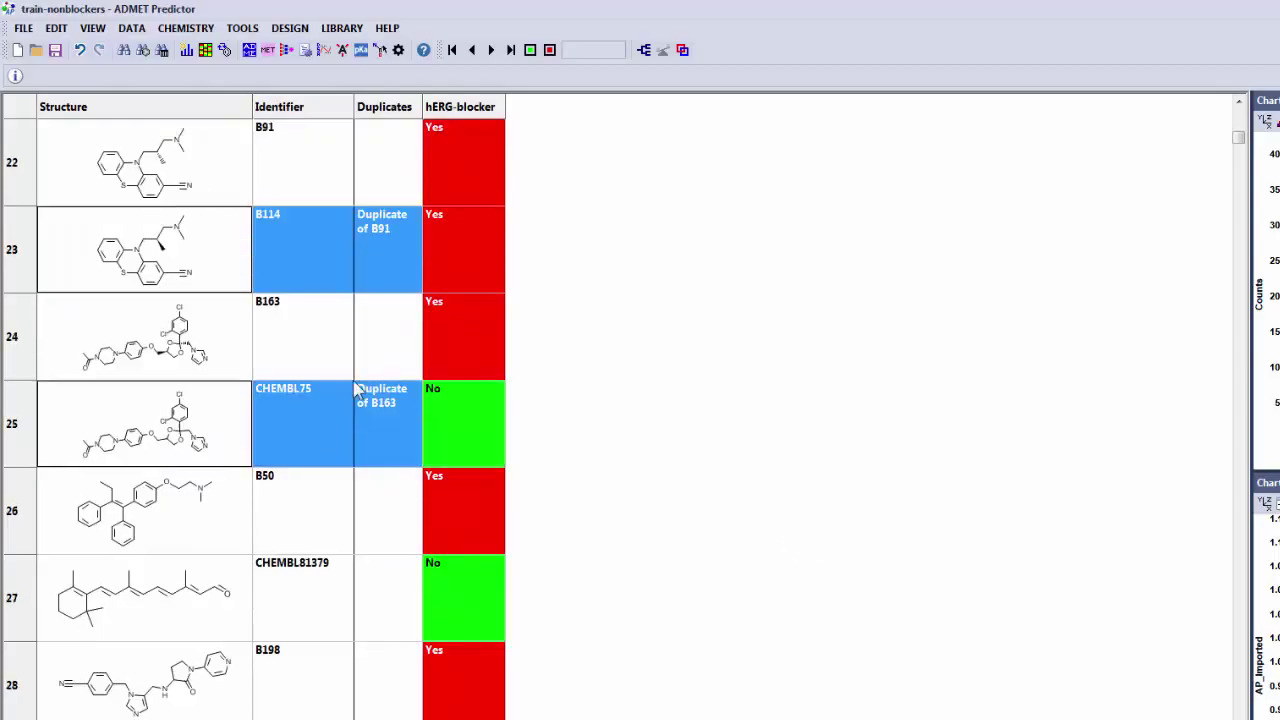
{"action": "left_click", "coordinate": [363, 498]}
{"action": "left_click_drag", "start_coordinate": [1240, 143], "coordinate": [1240, 719]}
{"action": "left_click", "coordinate": [400, 717], "text": "shift"}
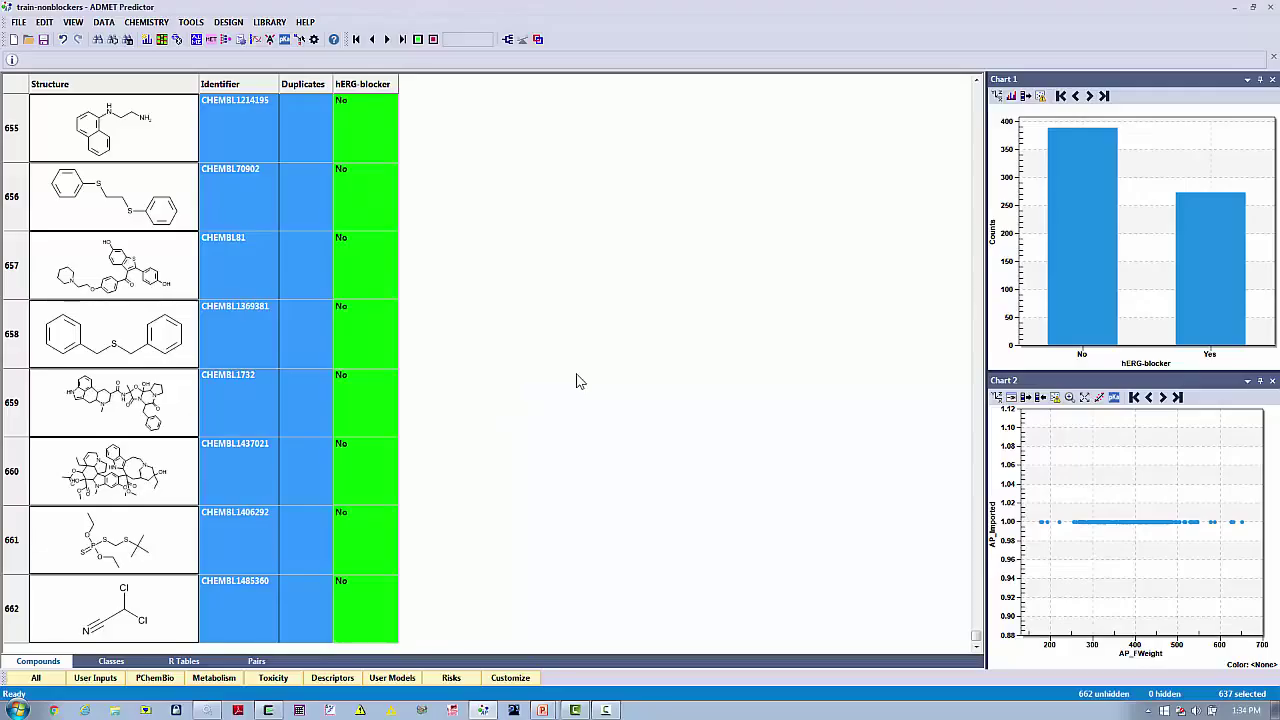
{"action": "key", "text": "ctrl+h"}
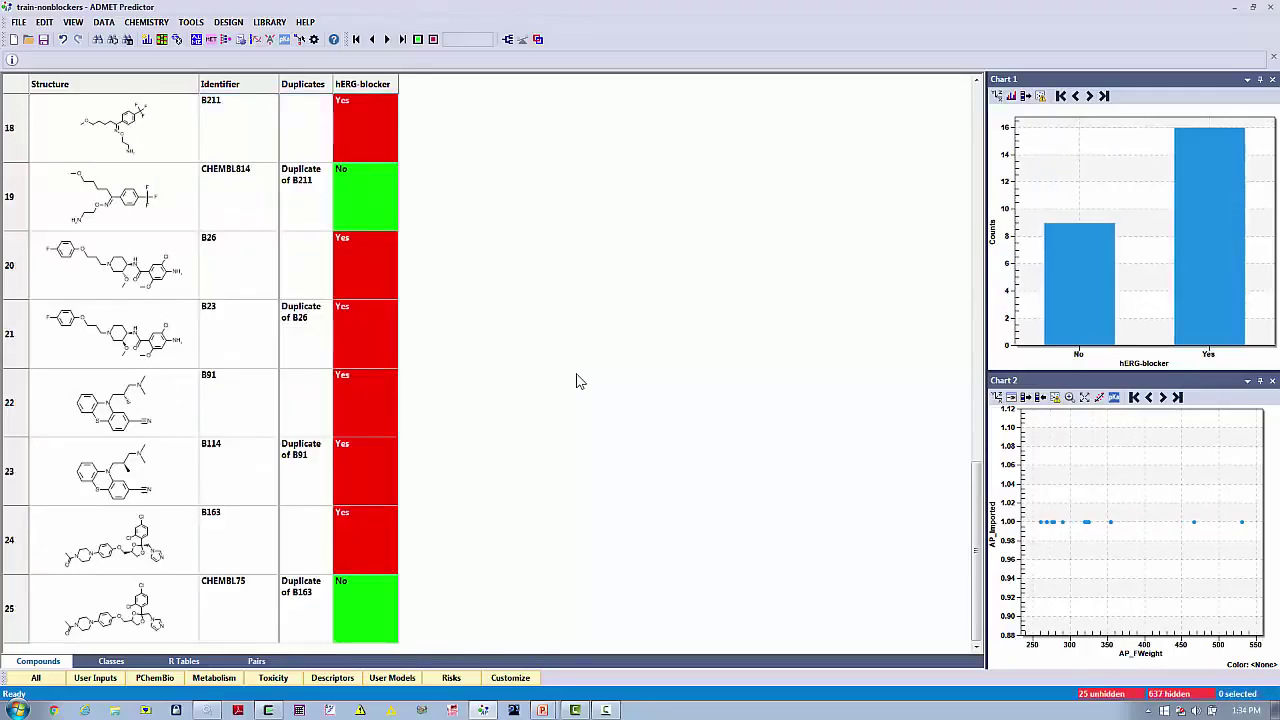
{"action": "left_click", "coordinate": [76, 23]}
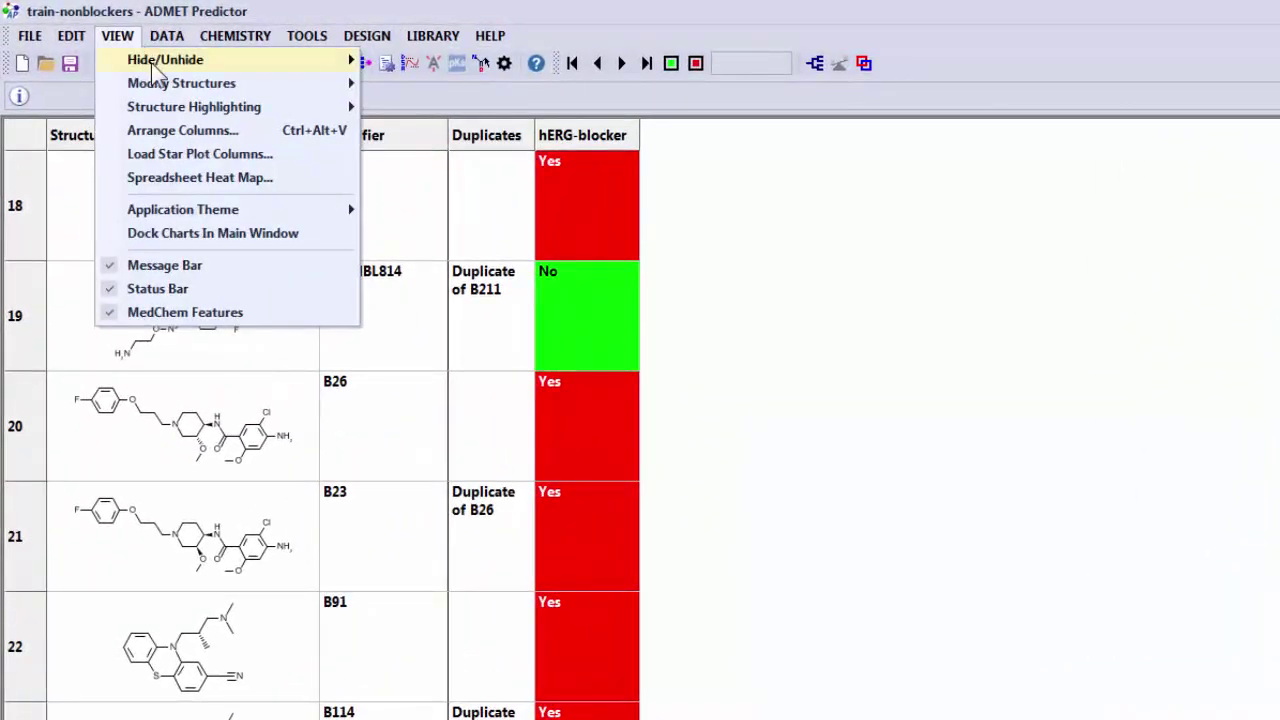
{"action": "mouse_move", "coordinate": [326, 72]}
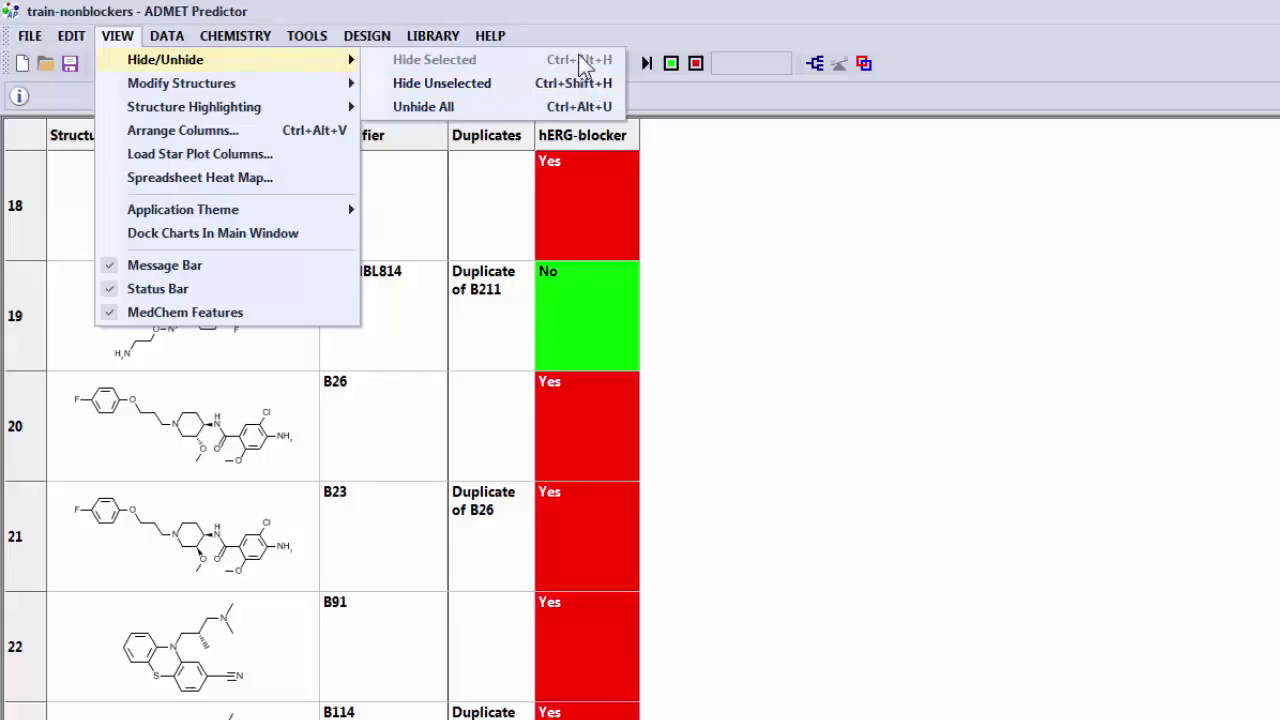
{"action": "left_click", "coordinate": [807, 284]}
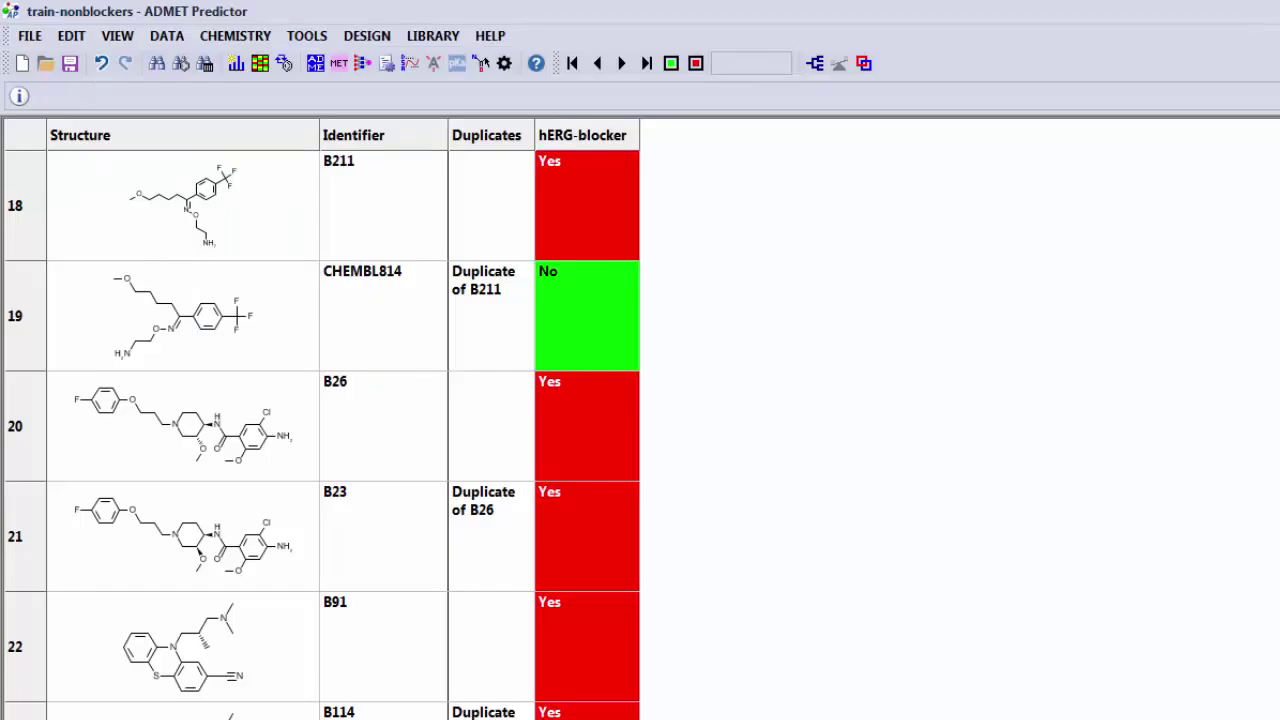
Shrink the rows so all stereochemistry-insensitive duplicates fit in view, and examine their hERG-blocker labels, including the B177, B192 and CHEMBL70099 group
{"action": "scroll", "coordinate": [320, 425], "scroll_direction": "up", "scroll_amount": 6}
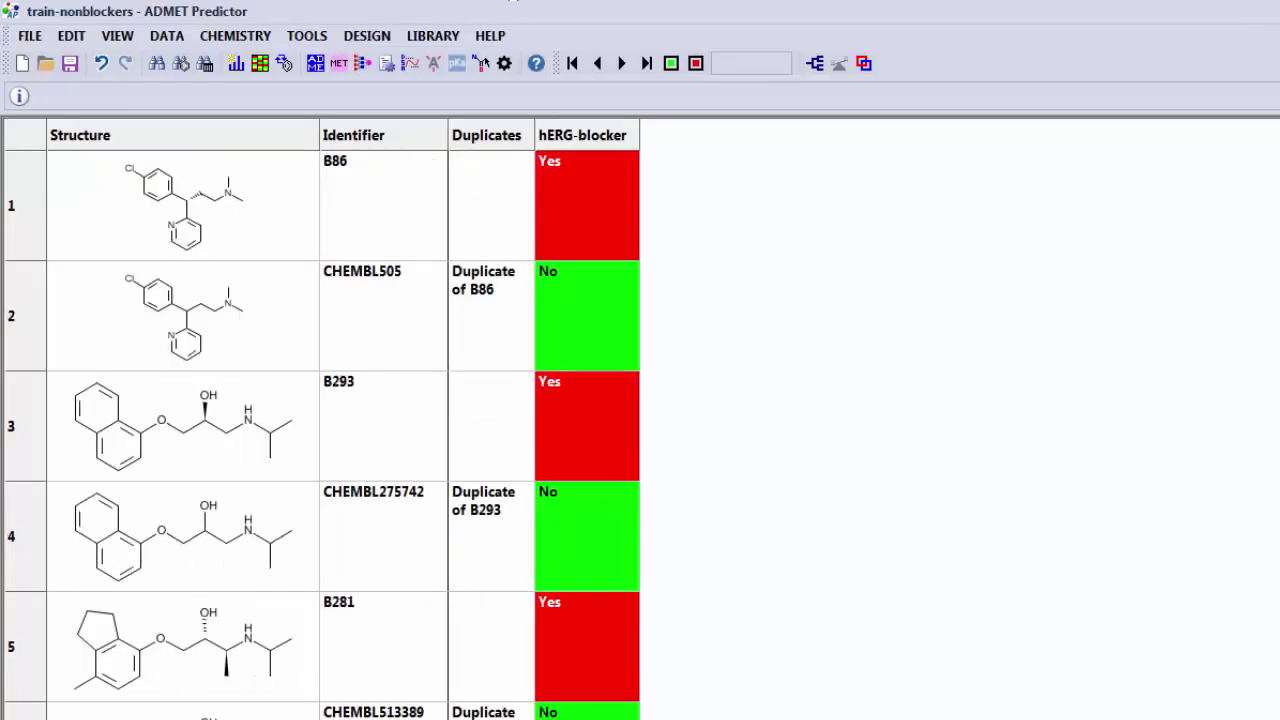
{"action": "left_click_drag", "start_coordinate": [34, 260], "coordinate": [34, 182]}
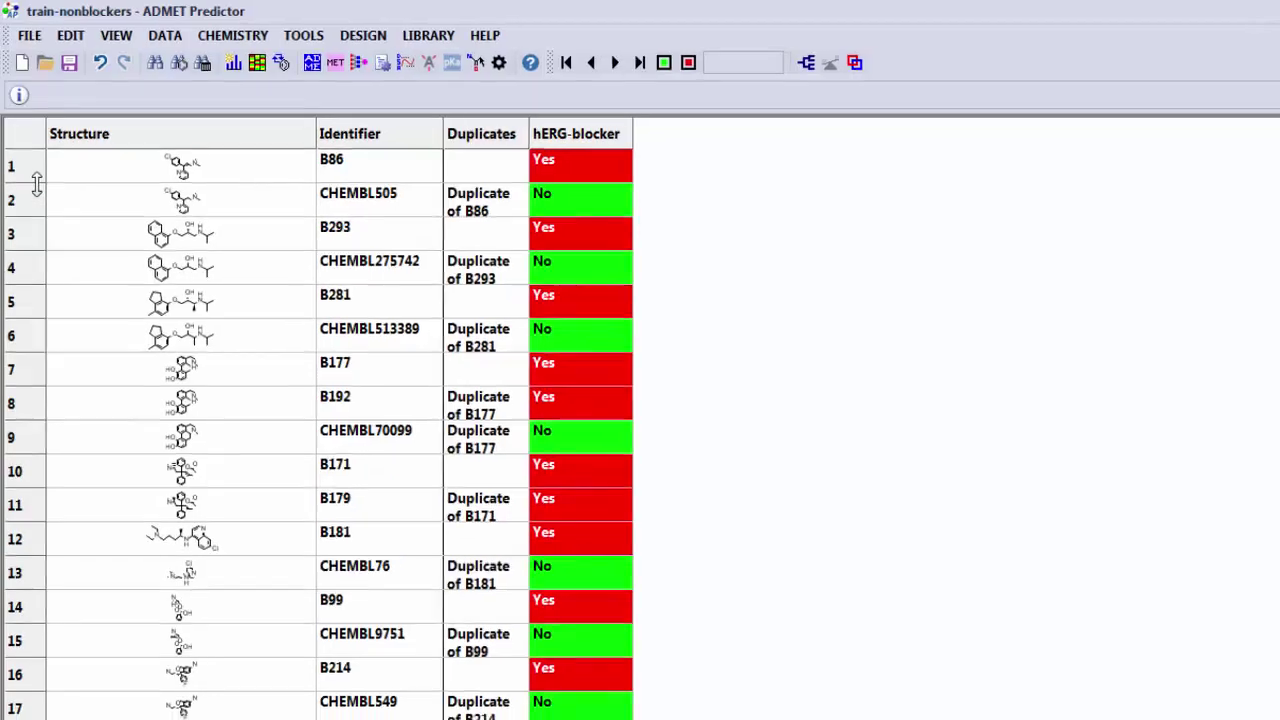
{"action": "left_click_drag", "start_coordinate": [421, 140], "coordinate": [415, 179]}
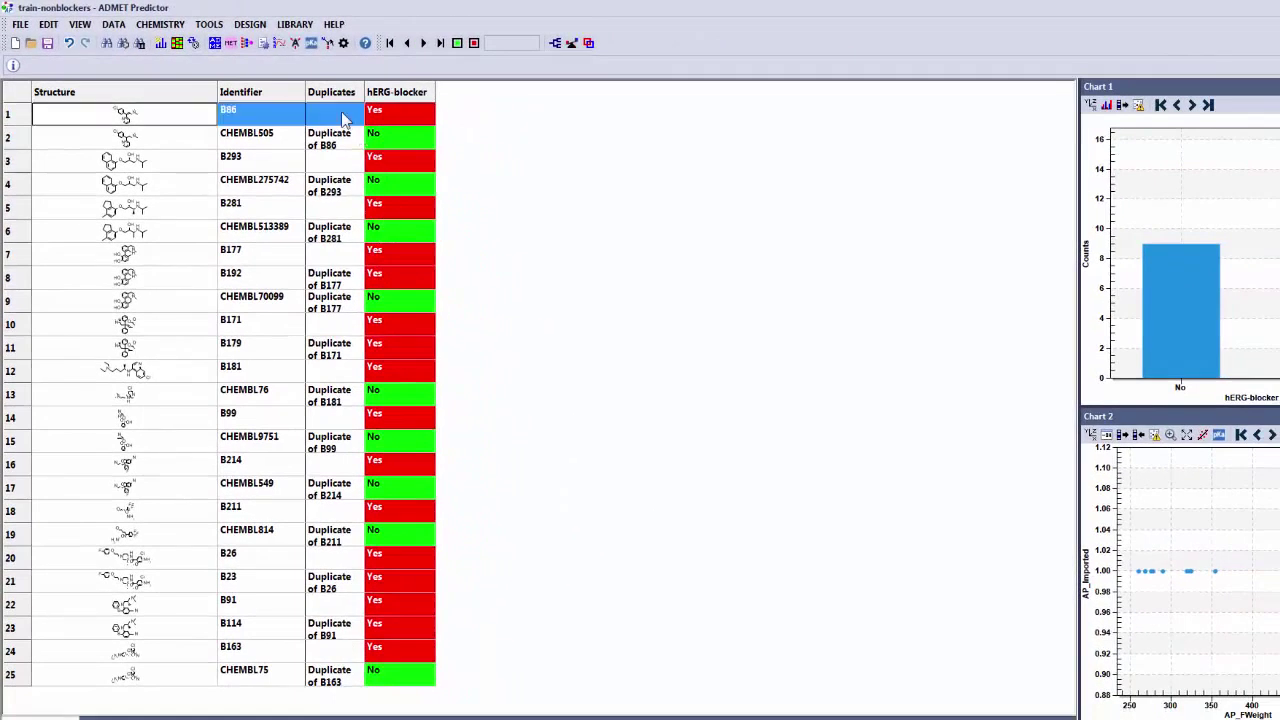
{"action": "left_click_drag", "start_coordinate": [340, 147], "coordinate": [356, 496]}
{"action": "left_click_drag", "start_coordinate": [314, 252], "coordinate": [326, 310]}
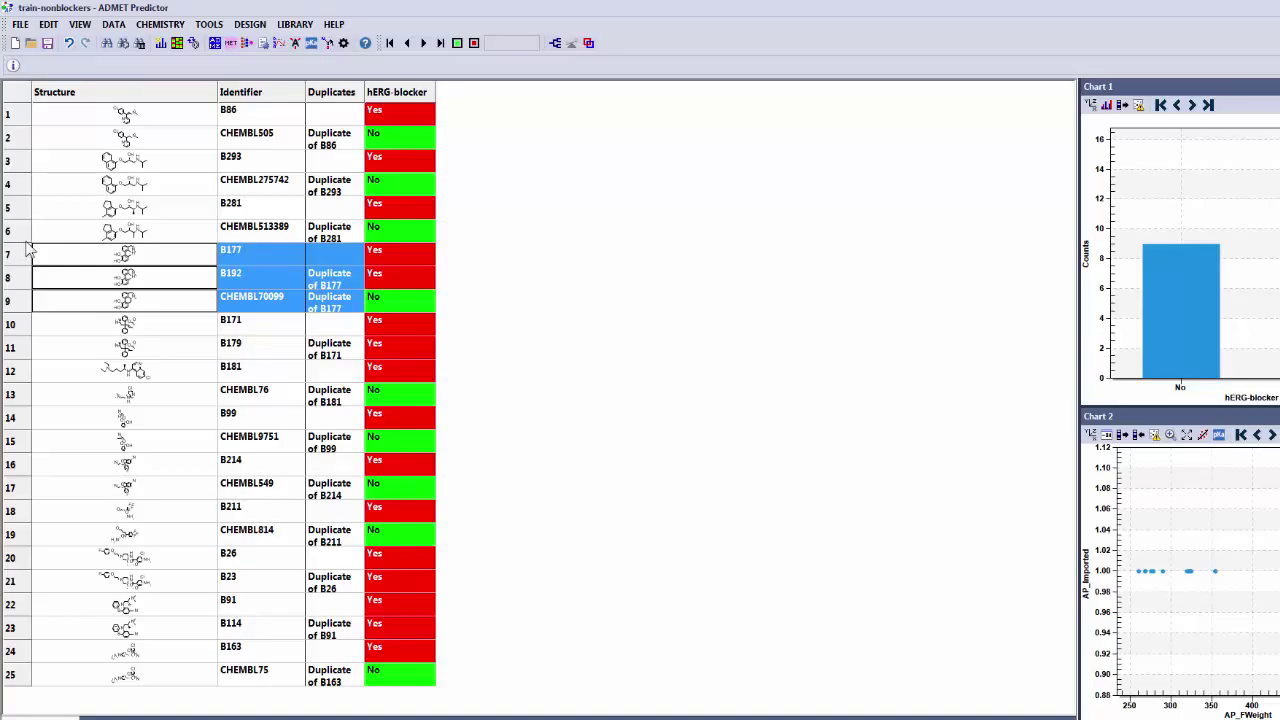
Enlarge the rows until the structures are readable and delete the conflicting pair B86/CHEMBL505
{"action": "left_click_drag", "start_coordinate": [24, 243], "coordinate": [24, 287]}
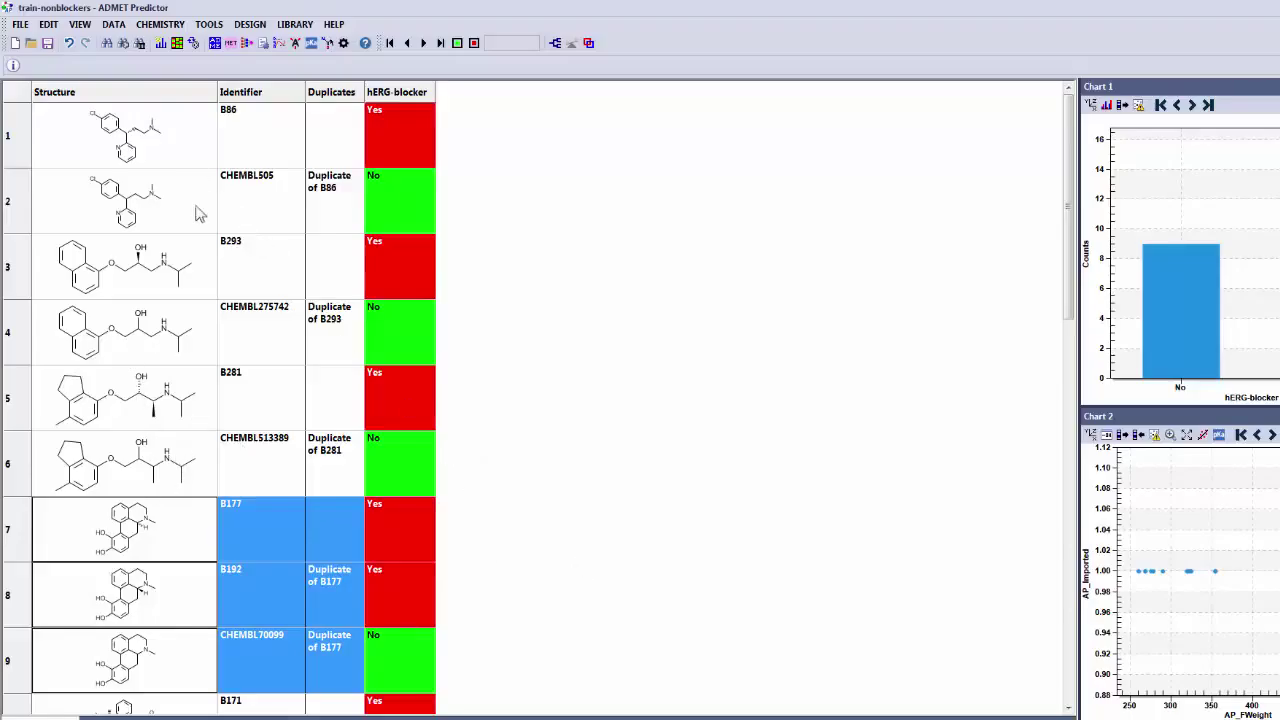
{"action": "left_click_drag", "start_coordinate": [195, 158], "coordinate": [185, 222]}
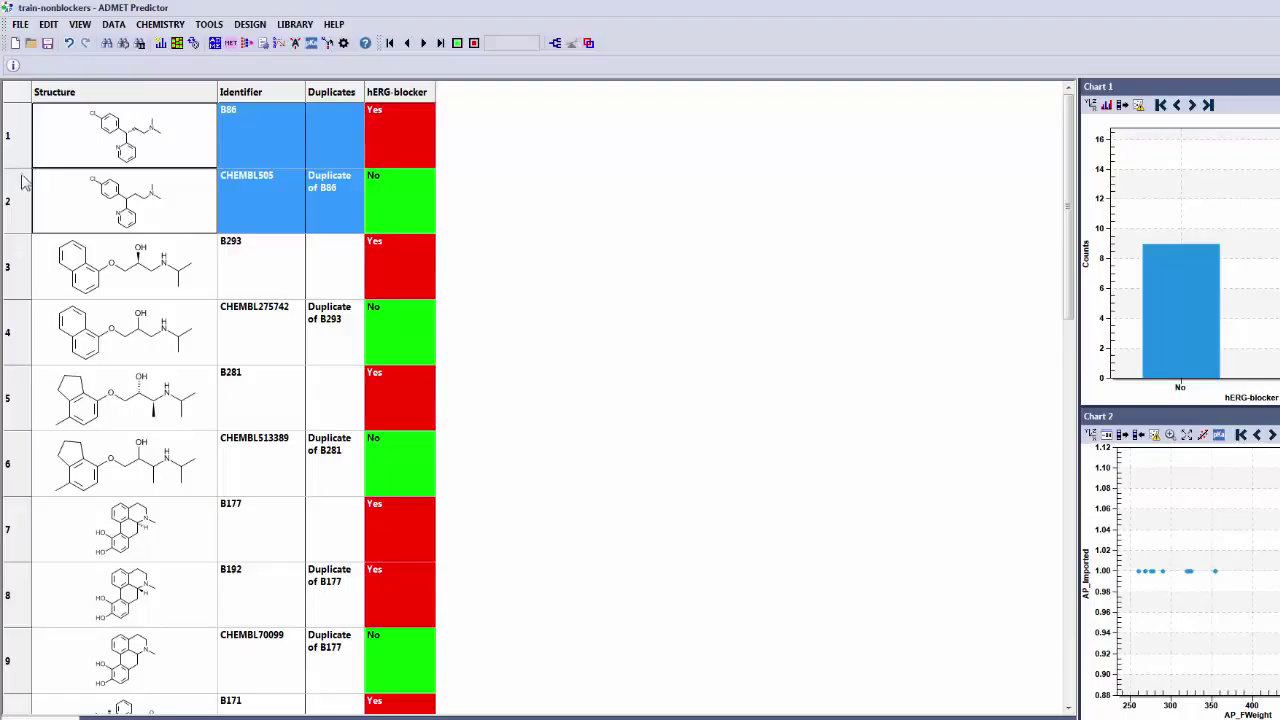
{"action": "left_click_drag", "start_coordinate": [23, 169], "coordinate": [23, 204]}
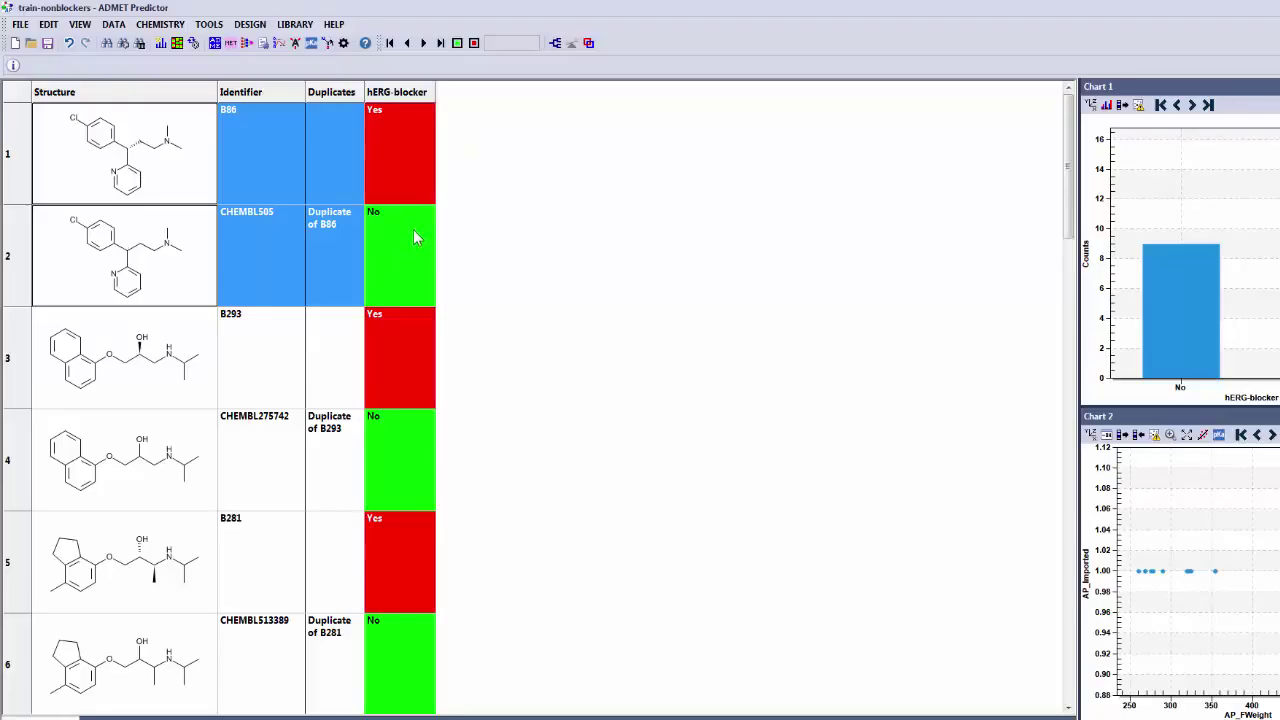
{"action": "key", "text": "Delete"}
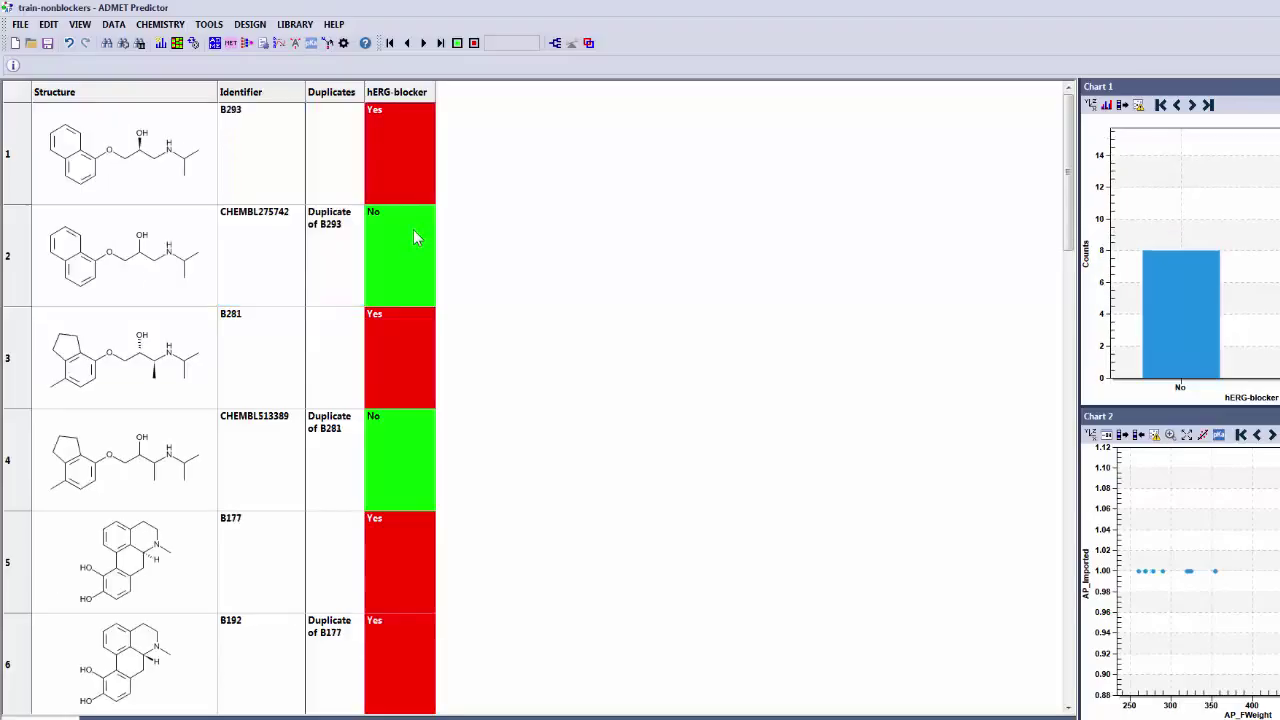
Delete the conflicting stereoisomer pairs B293/CHEMBL275742 and B281/CHEMBL513389
{"action": "left_click", "coordinate": [339, 170]}
{"action": "left_click", "coordinate": [341, 243], "text": "shift"}
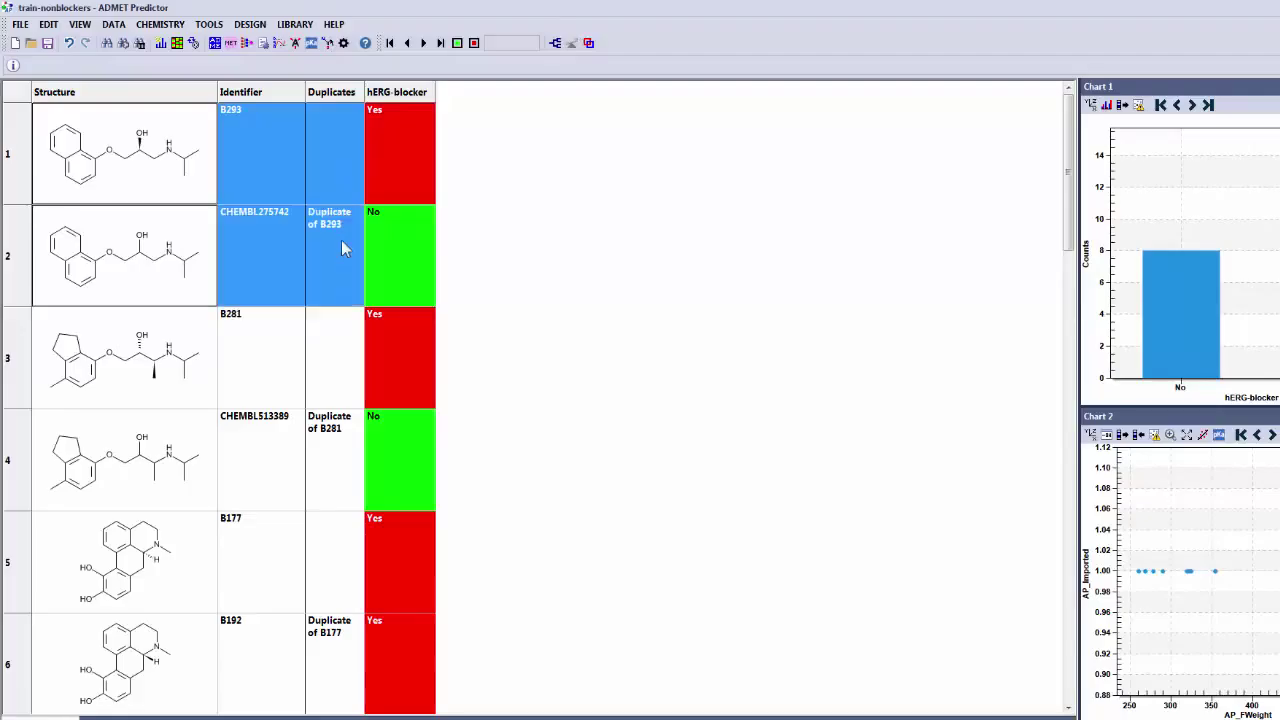
{"action": "left_click", "coordinate": [341, 441], "text": "shift"}
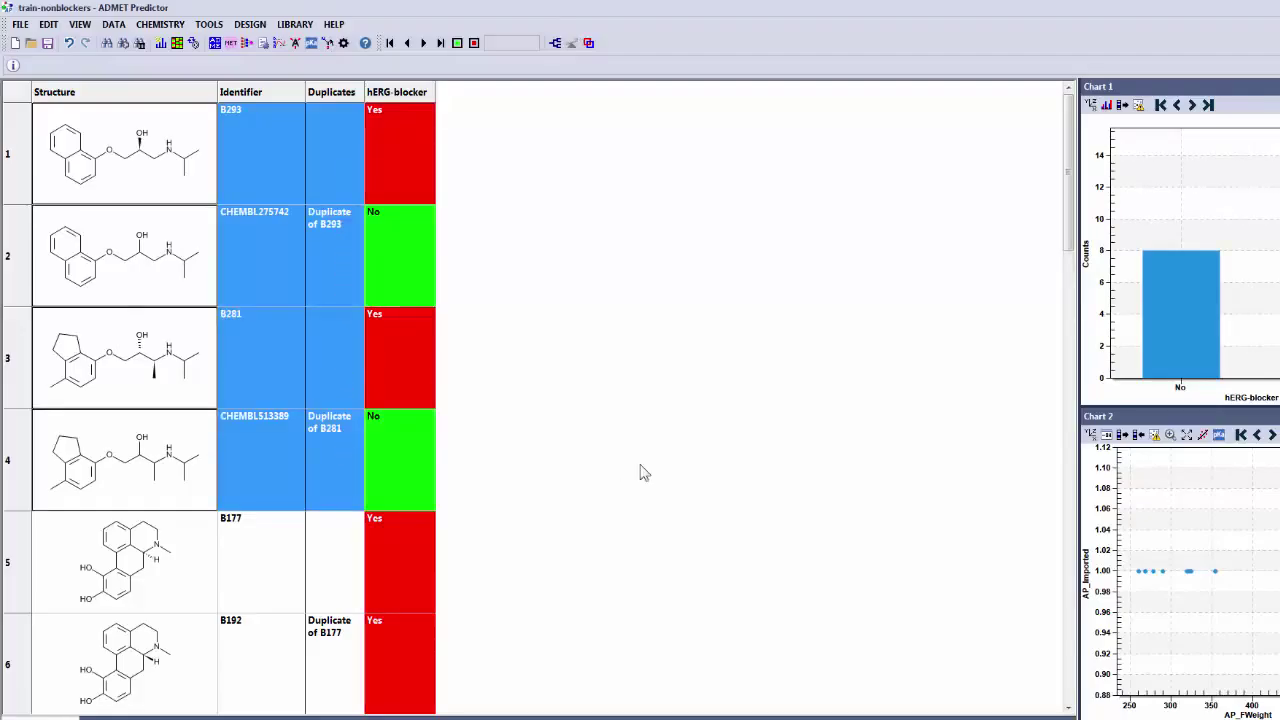
{"action": "key", "text": "Delete"}
Delete the conflicting group B177, B192 and CHEMBL70099, plus B179, the same-label duplicate of B171
{"action": "left_click_drag", "start_coordinate": [283, 172], "coordinate": [260, 346]}
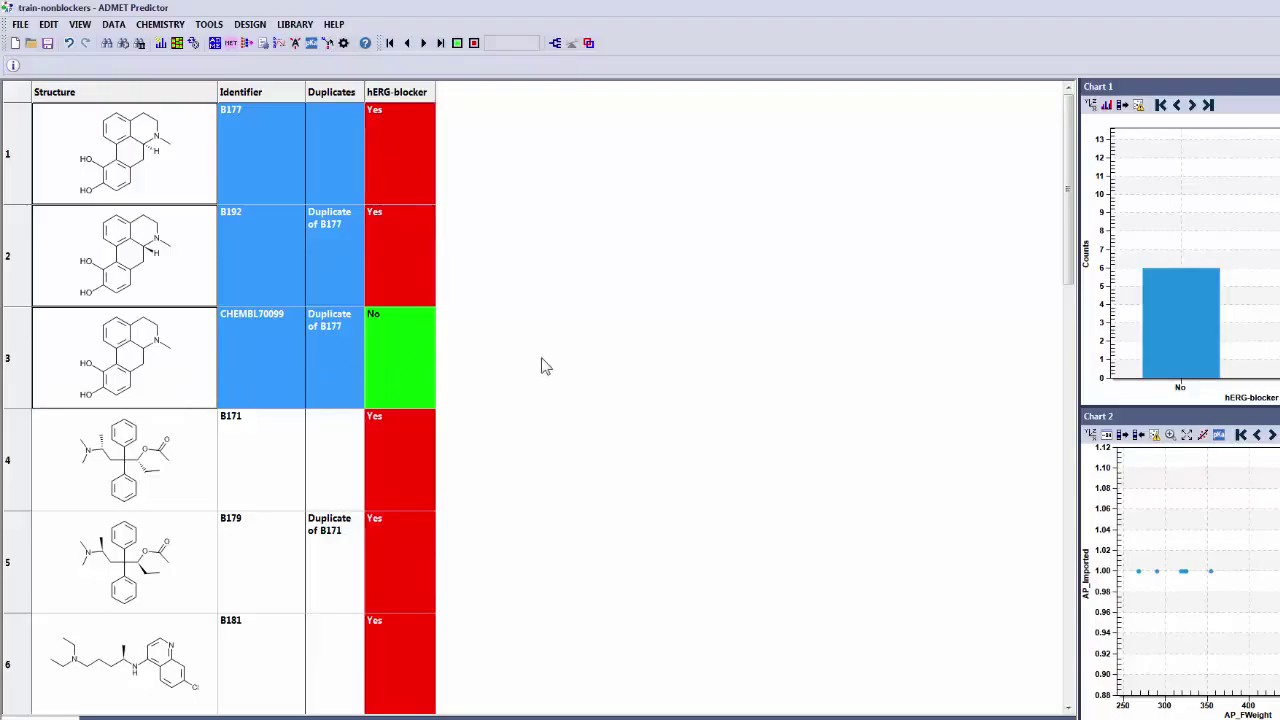
{"action": "key", "text": "Delete"}
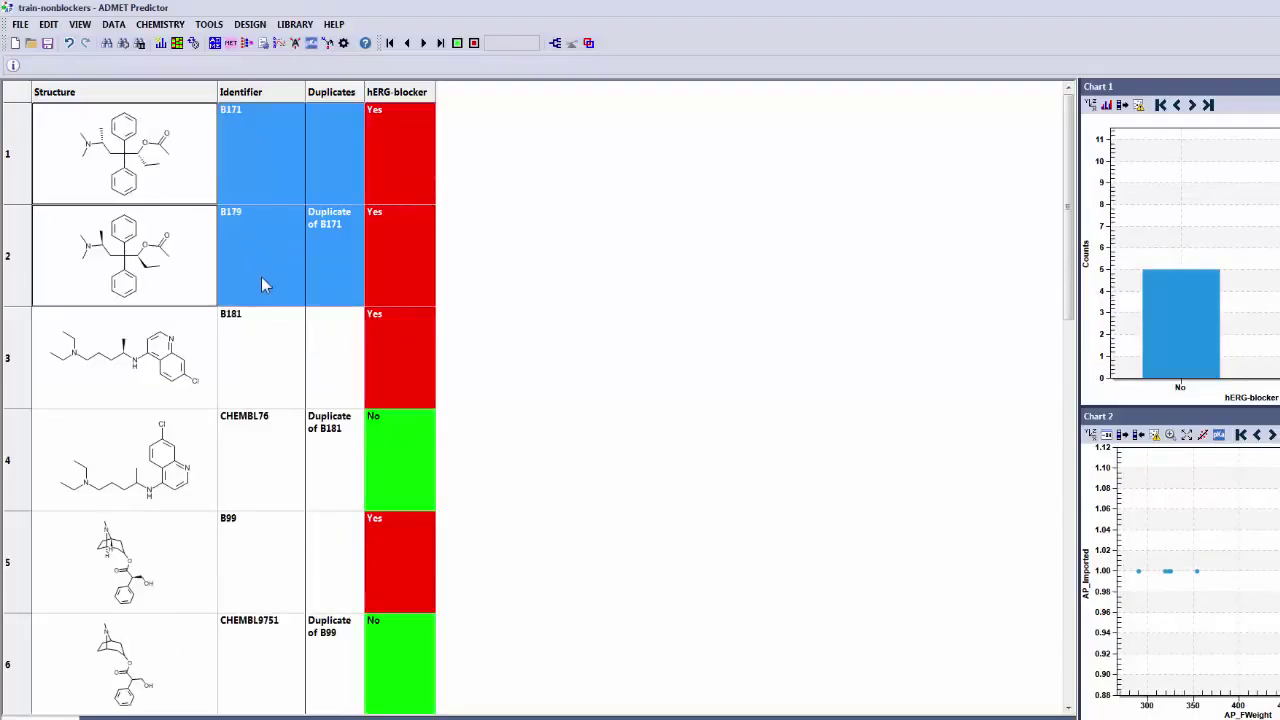
{"action": "left_click", "coordinate": [280, 243]}
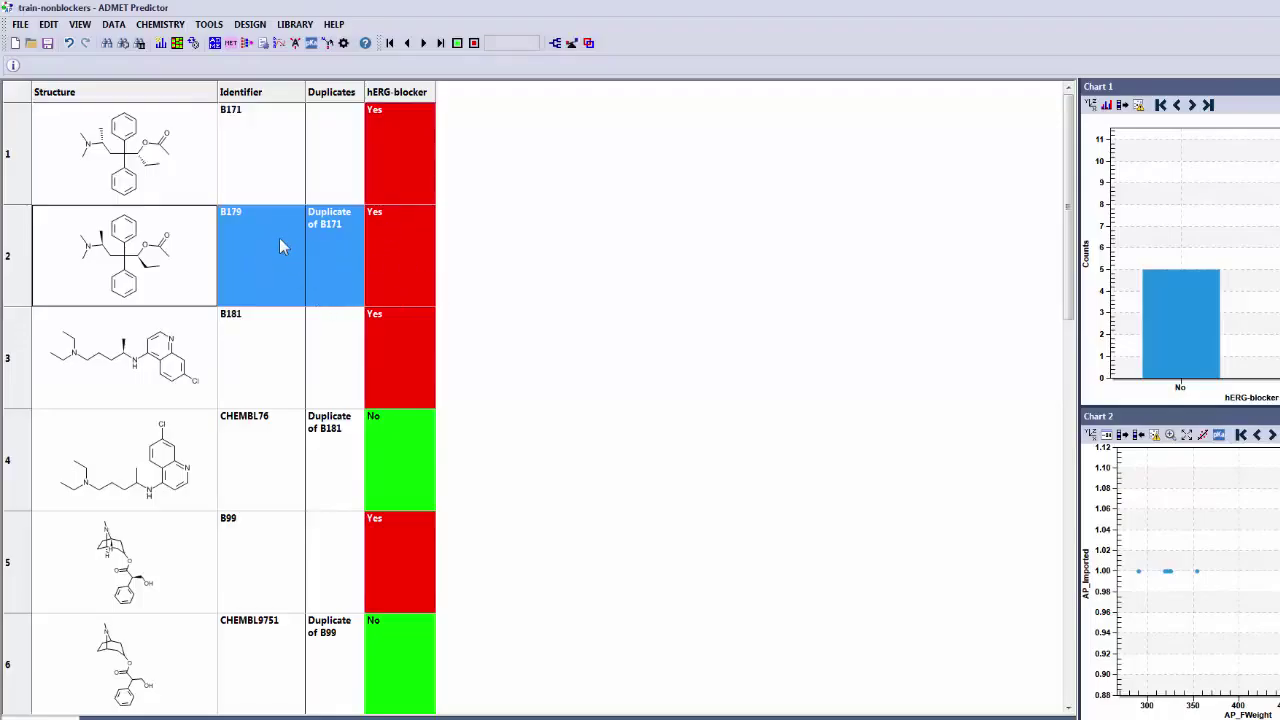
{"action": "key", "text": "Delete"}
Delete the conflicting pairs B181/CHEMBL76, B99/CHEMBL9751, B214/CHEMBL549 and B211/CHEMBL814
{"action": "left_click_drag", "start_coordinate": [279, 239], "coordinate": [276, 317]}
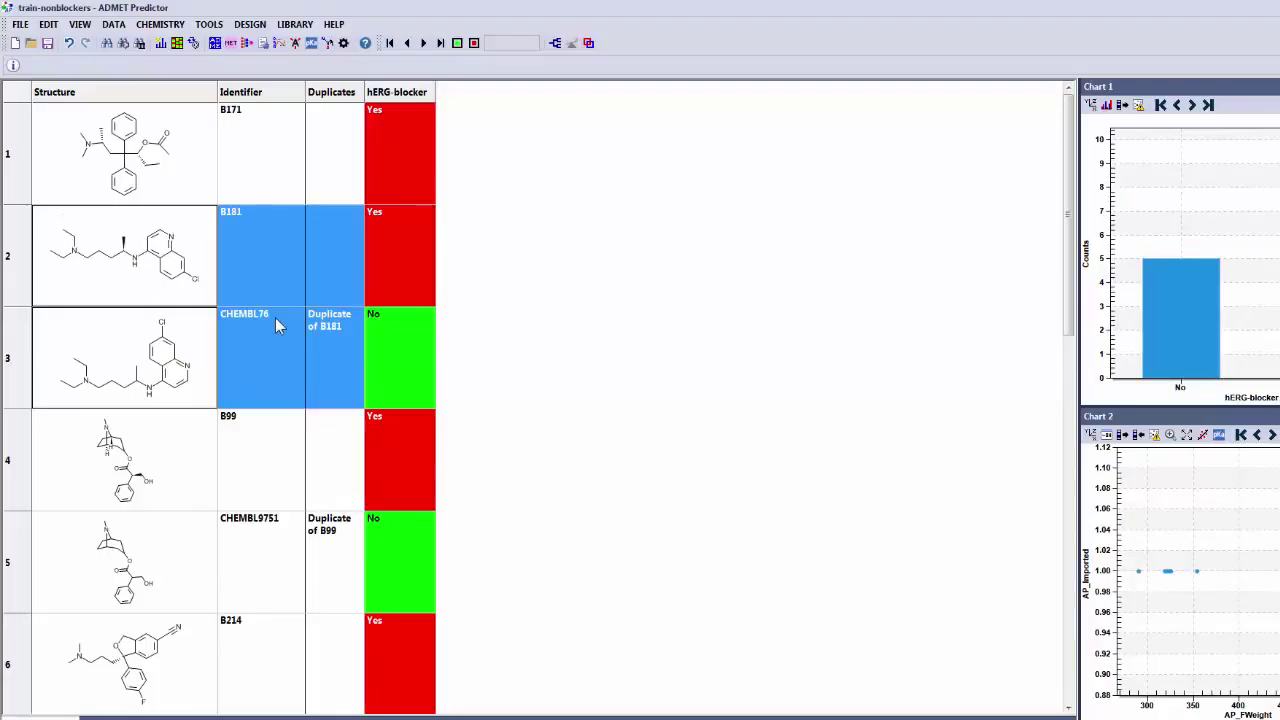
{"action": "key", "text": "Delete"}
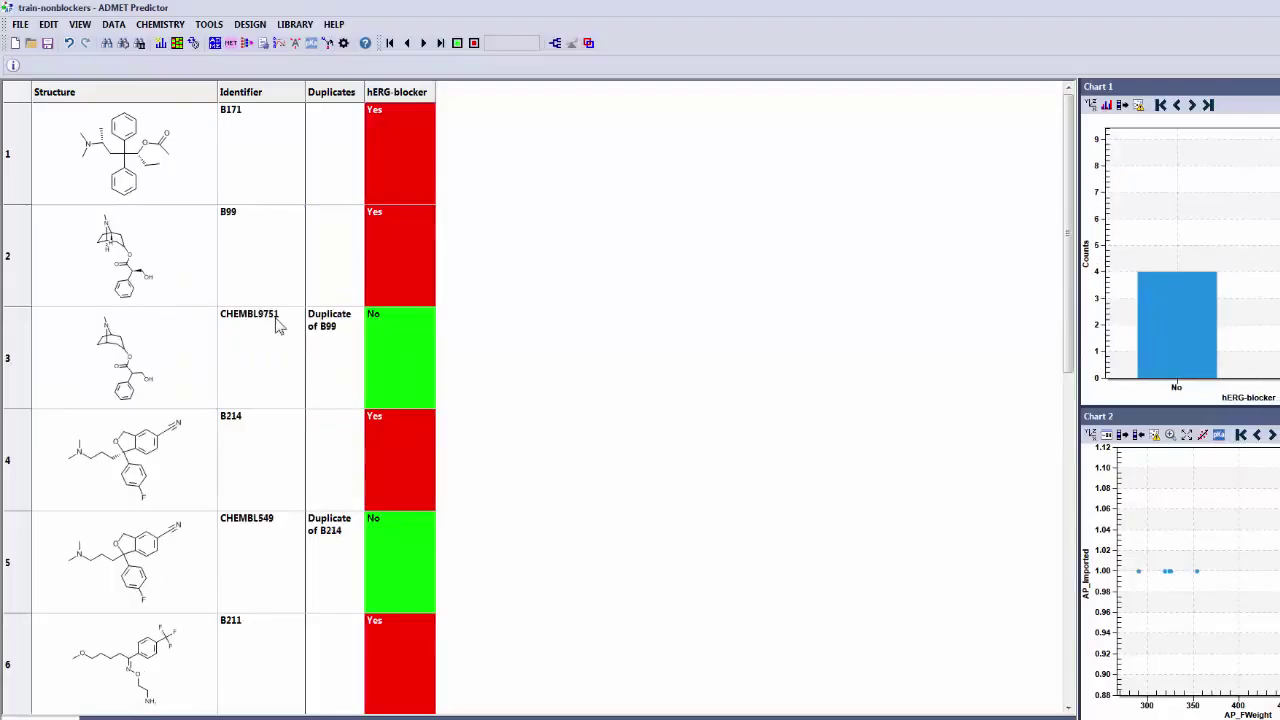
{"action": "left_click_drag", "start_coordinate": [277, 286], "coordinate": [282, 355]}
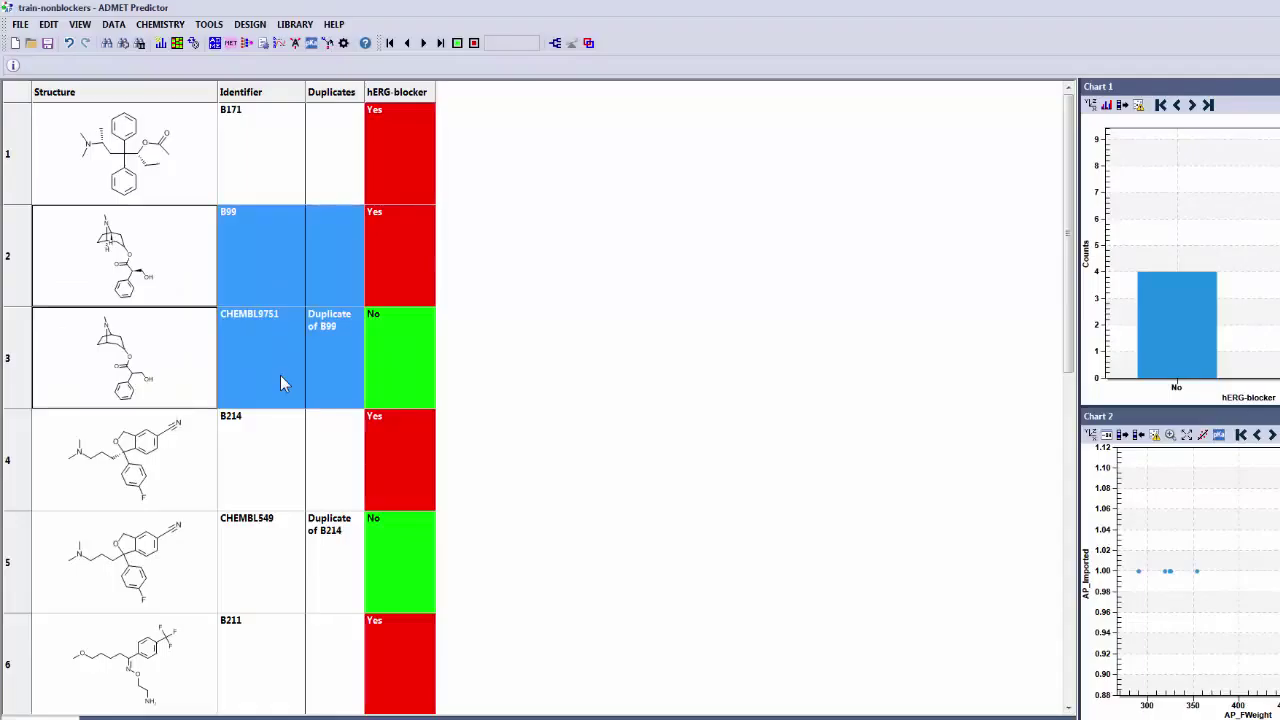
{"action": "key", "text": "Delete"}
{"action": "left_click_drag", "start_coordinate": [277, 286], "coordinate": [271, 371]}
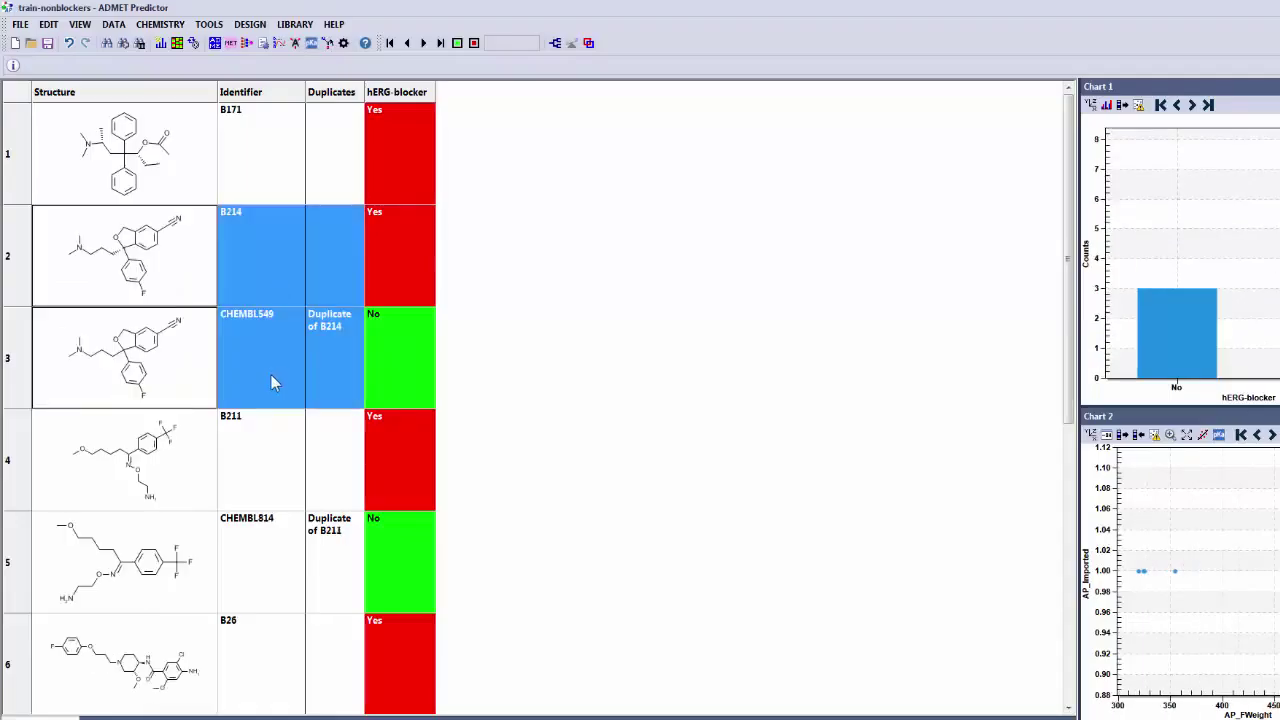
{"action": "key", "text": "Delete"}
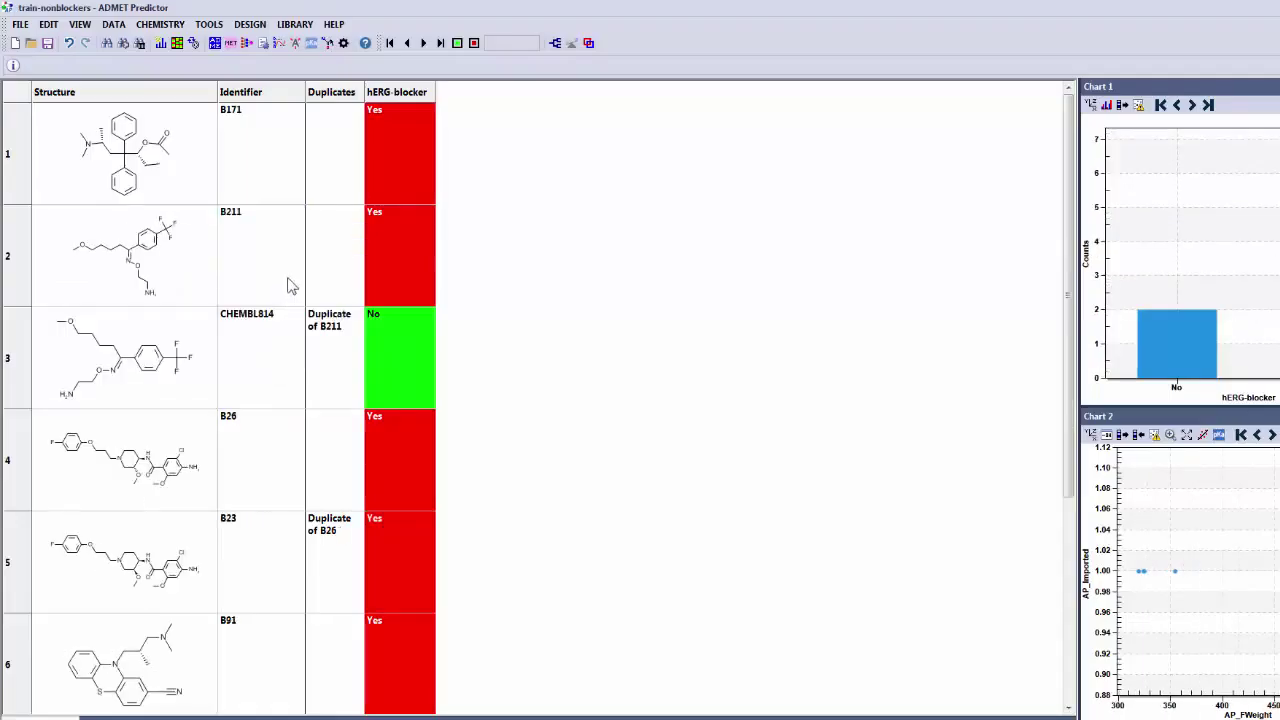
{"action": "left_click_drag", "start_coordinate": [290, 286], "coordinate": [280, 371]}
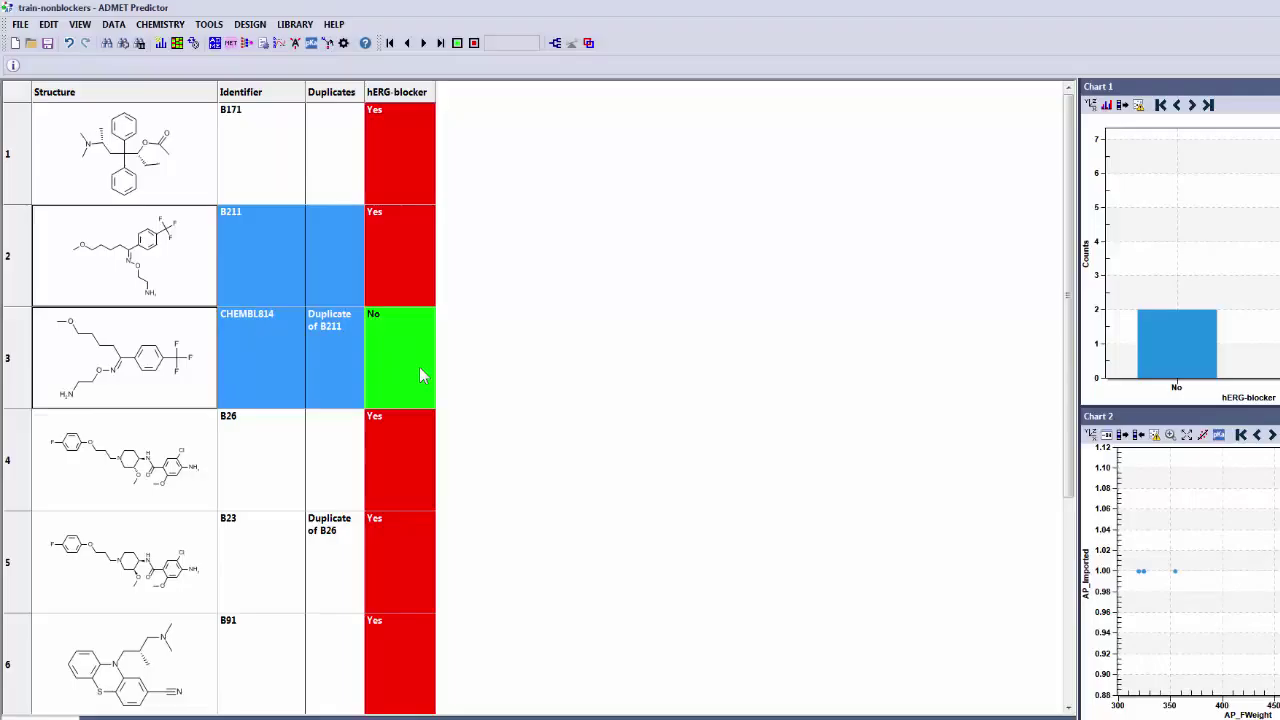
{"action": "key", "text": "Delete"}
Delete the same-label duplicates B23 and B114, keeping B26 and B91
{"action": "left_click_drag", "start_coordinate": [240, 256], "coordinate": [242, 352]}
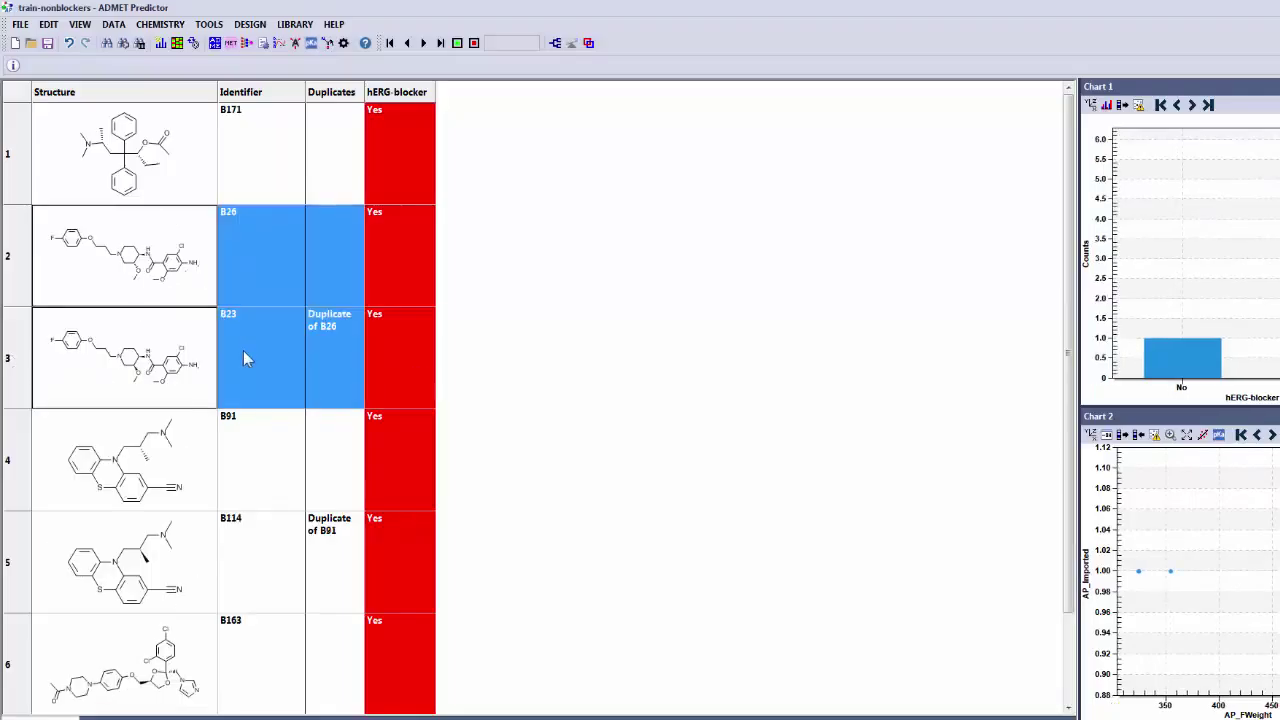
{"action": "left_click", "coordinate": [243, 350]}
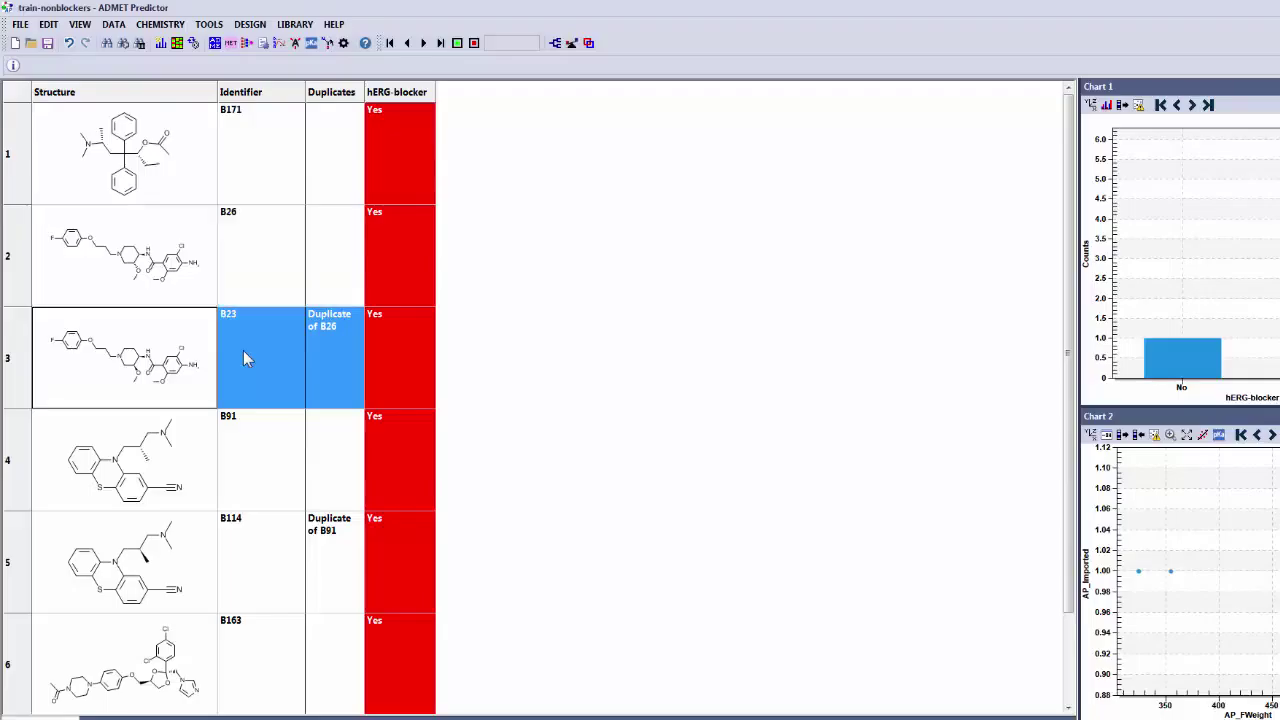
{"action": "key", "text": "Delete"}
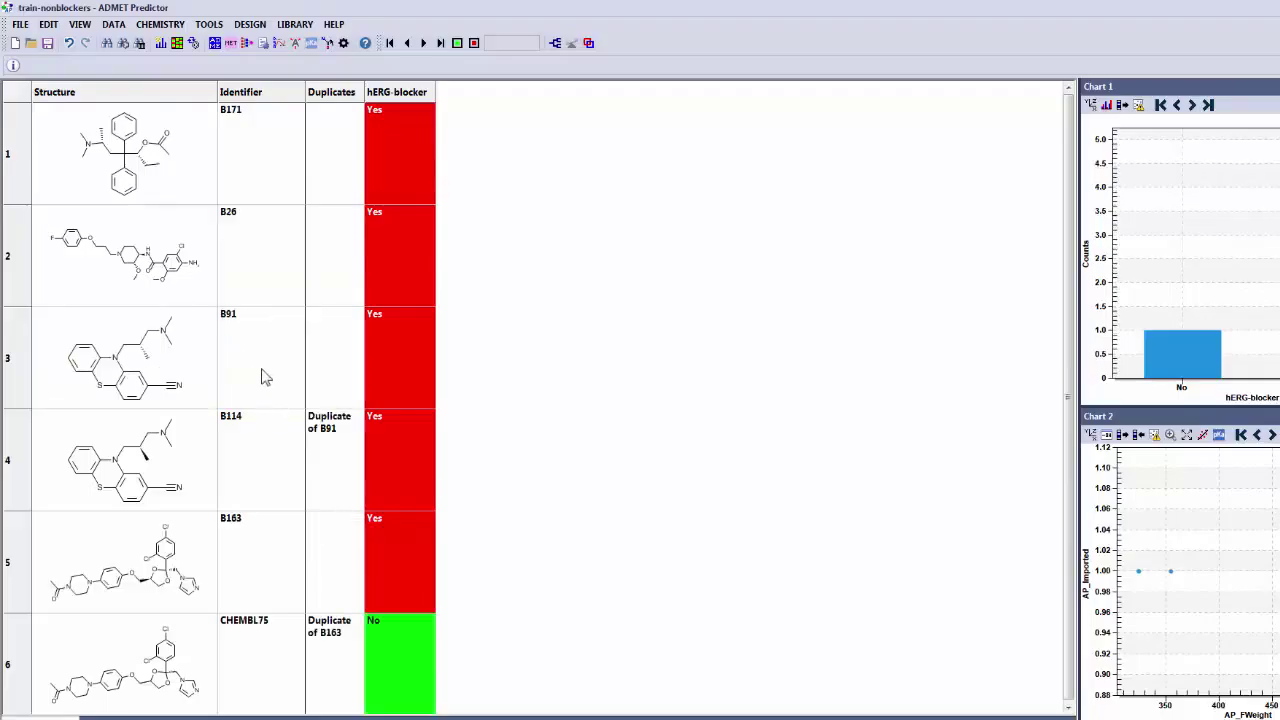
{"action": "left_click", "coordinate": [265, 458]}
{"action": "key", "text": "Delete"}
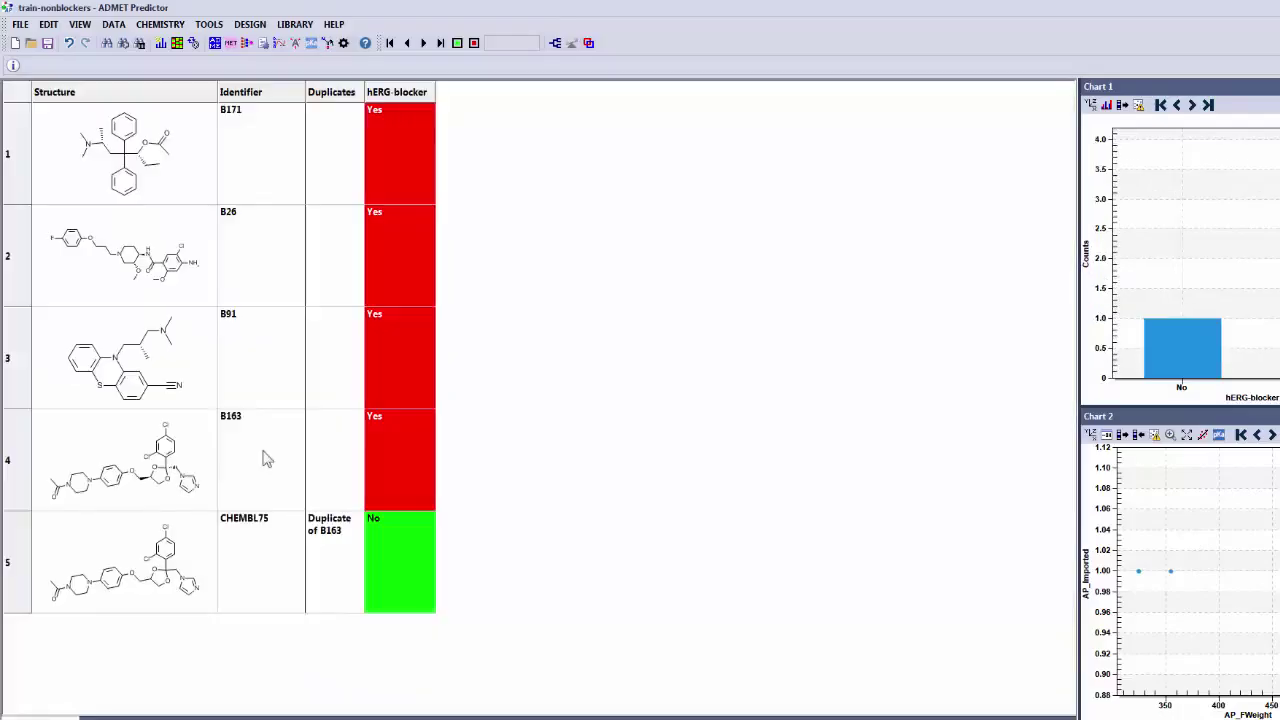
Delete the conflicting pair B163/CHEMBL75 and unhide all hidden rows
{"action": "left_click_drag", "start_coordinate": [265, 458], "coordinate": [263, 513]}
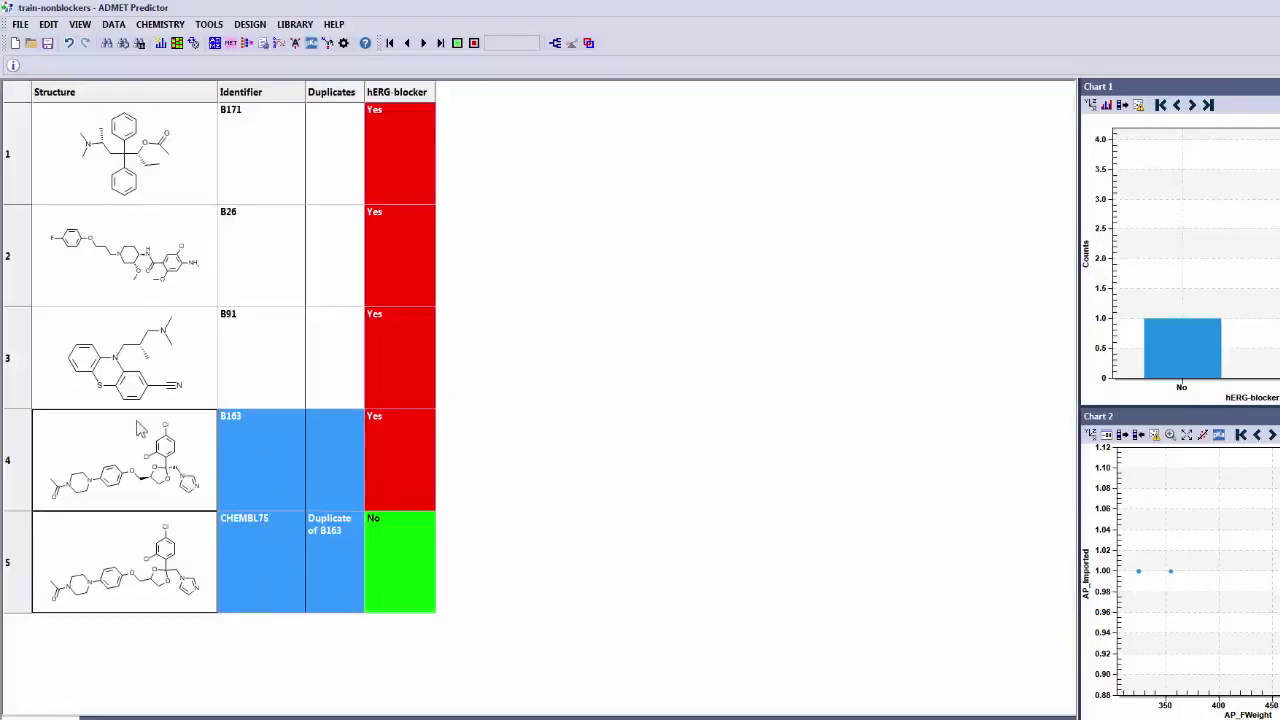
{"action": "key", "text": "Delete"}
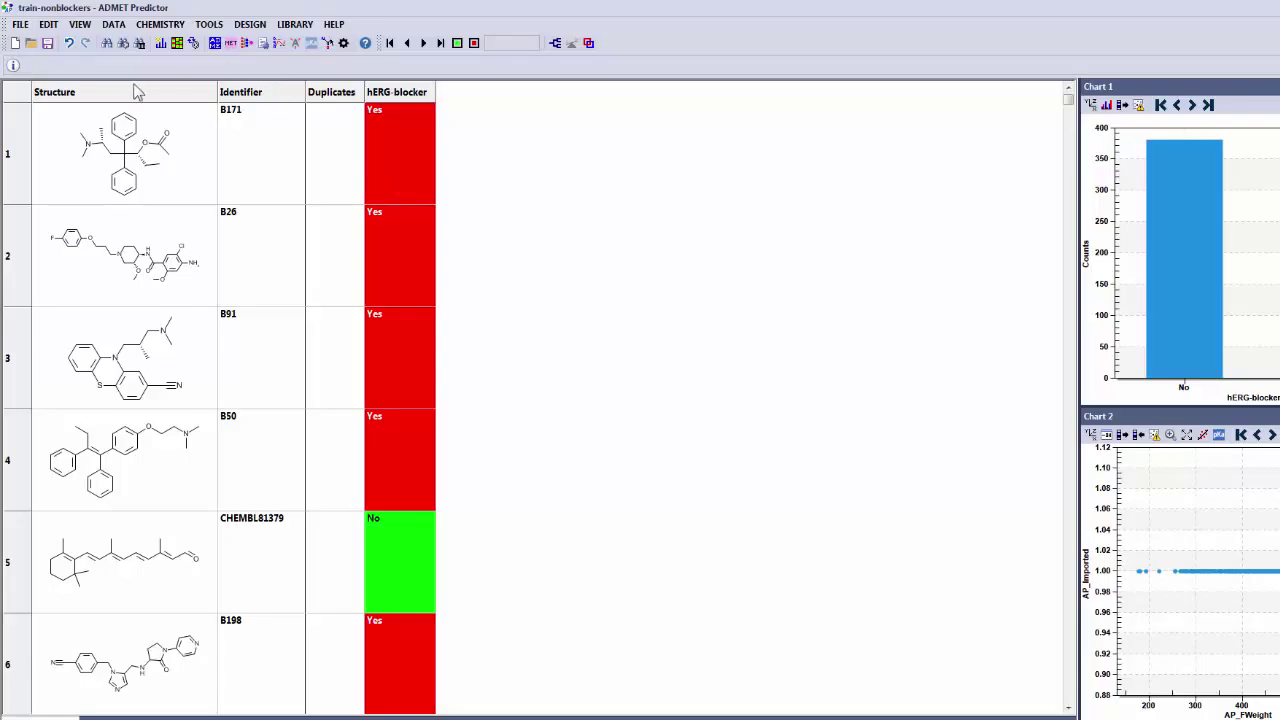
Save the curated dataset in the hERG folder as an XTK file under the new name hERG-training-data
{"action": "left_click", "coordinate": [22, 27]}
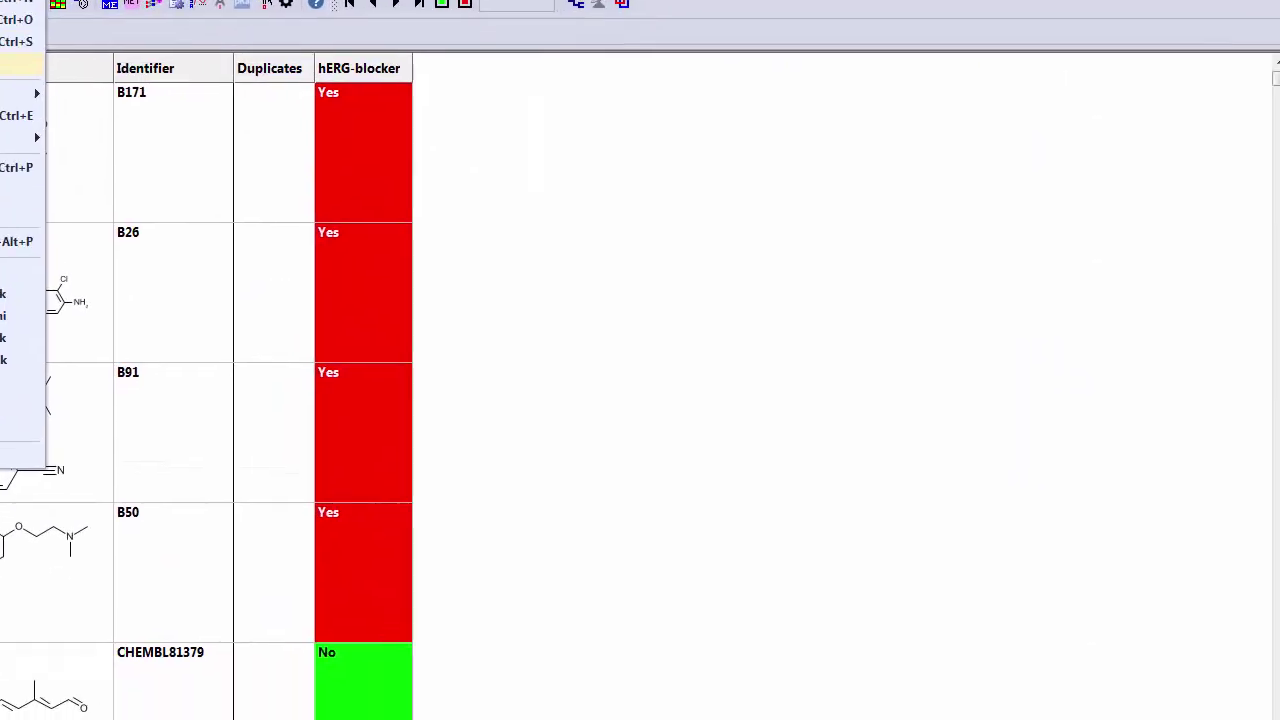
{"action": "left_click", "coordinate": [20, 66]}
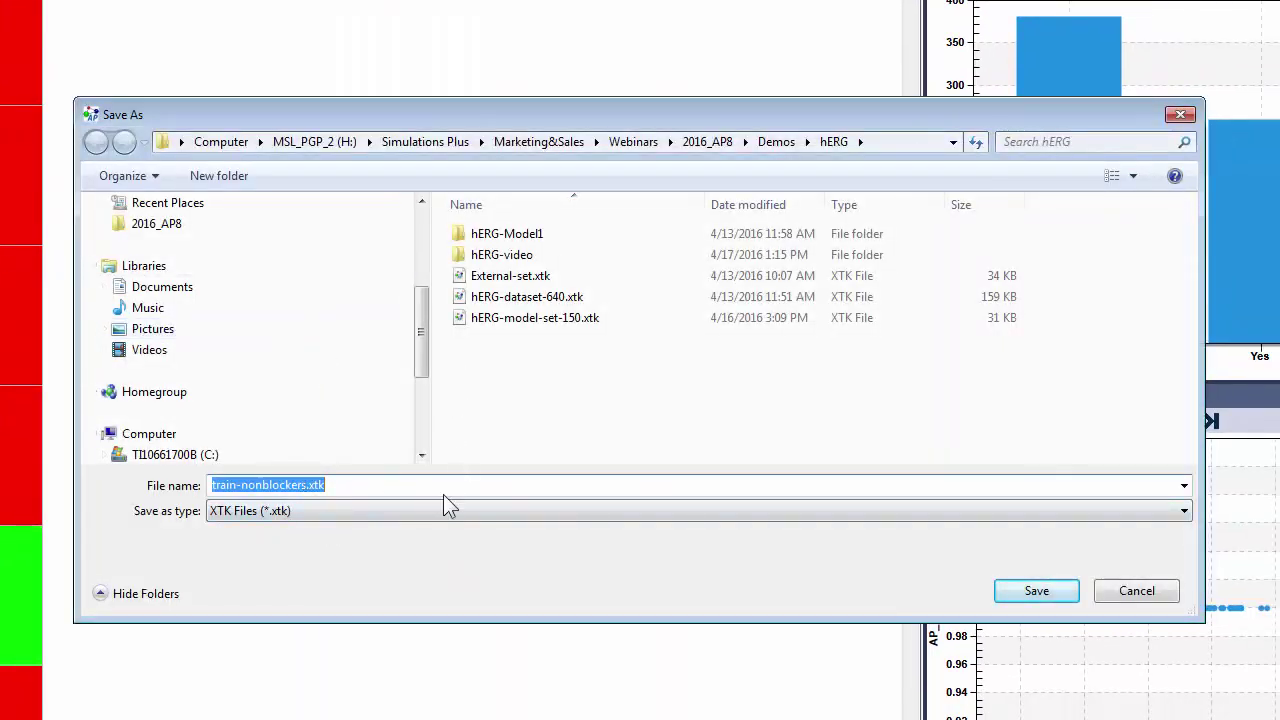
{"action": "left_click_drag", "start_coordinate": [363, 489], "coordinate": [227, 485]}
{"action": "type", "text": "trainin"}
{"action": "key", "text": "BackSpace"}
{"action": "key", "text": "BackSpace"}
{"action": "key", "text": "BackSpace"}
{"action": "key", "text": "BackSpace"}
{"action": "type", "text": "h"}
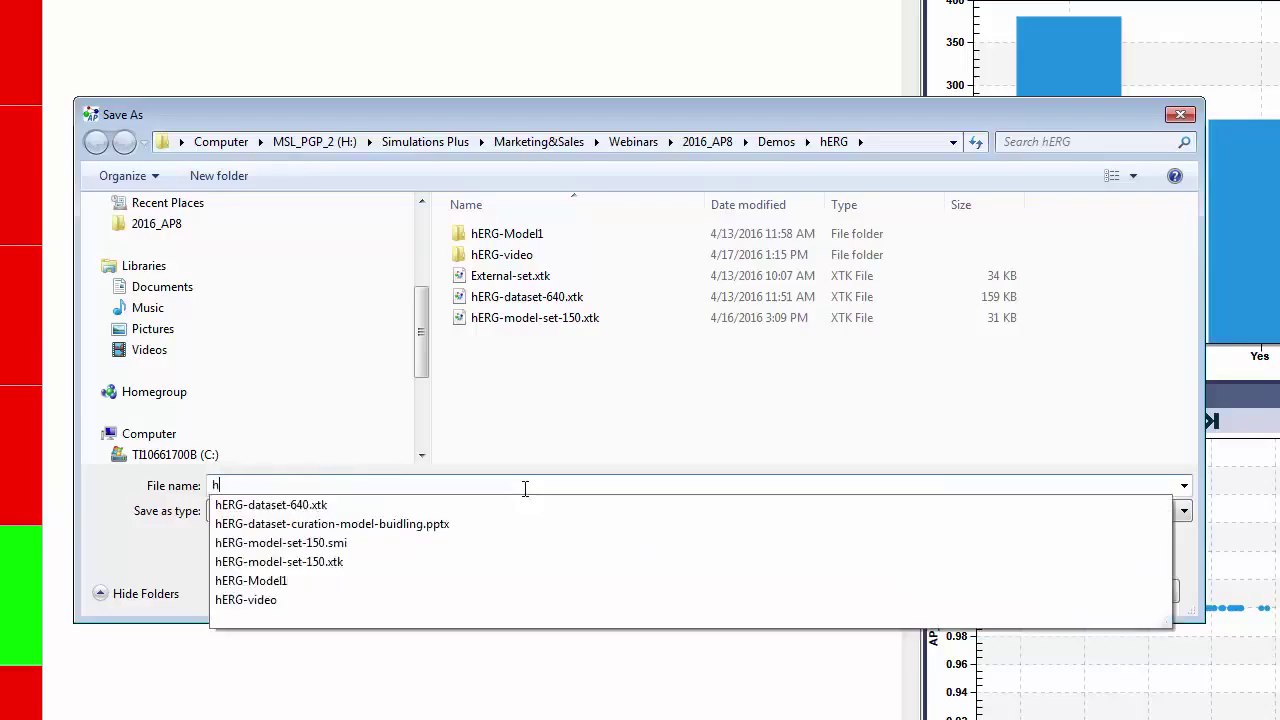
{"action": "type", "text": "ERG-train"}
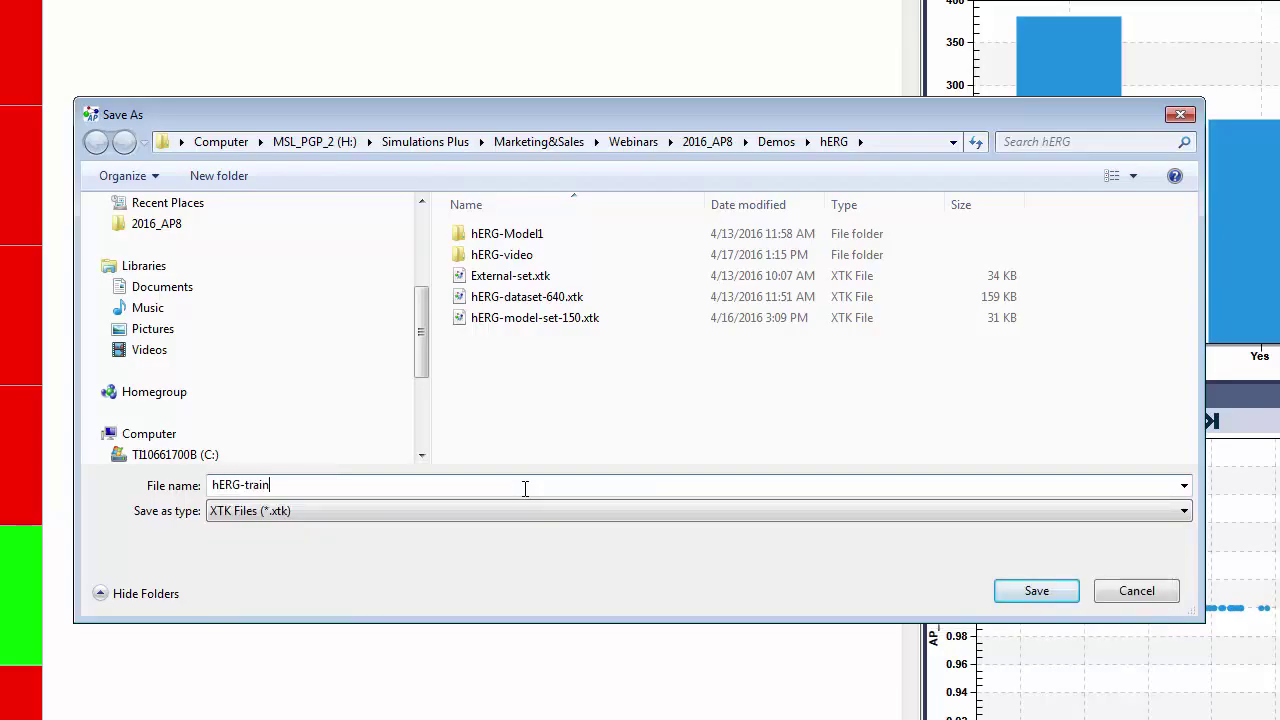
{"action": "type", "text": "ing-data"}
{"action": "key", "text": "Return"}
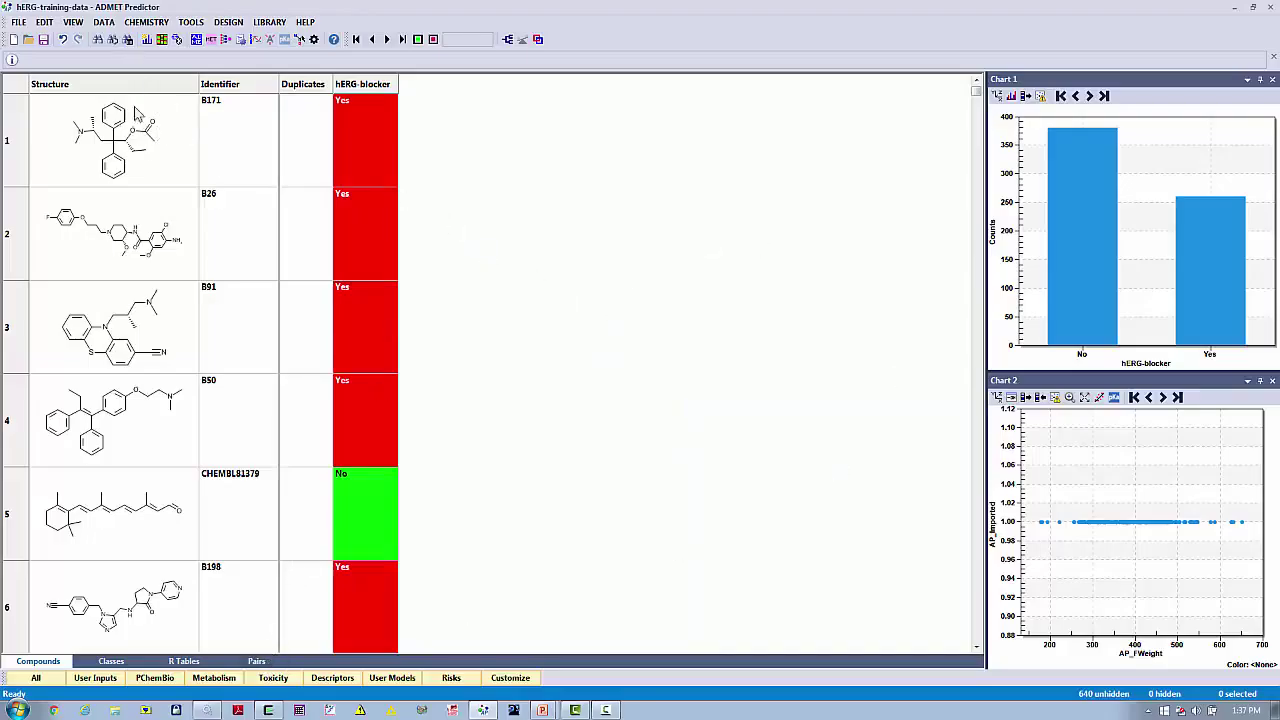
Generate activity-cliff pairs using hERG-blocker as the compound attribute with a minimum difference of 1
{"action": "left_click", "coordinate": [189, 22]}
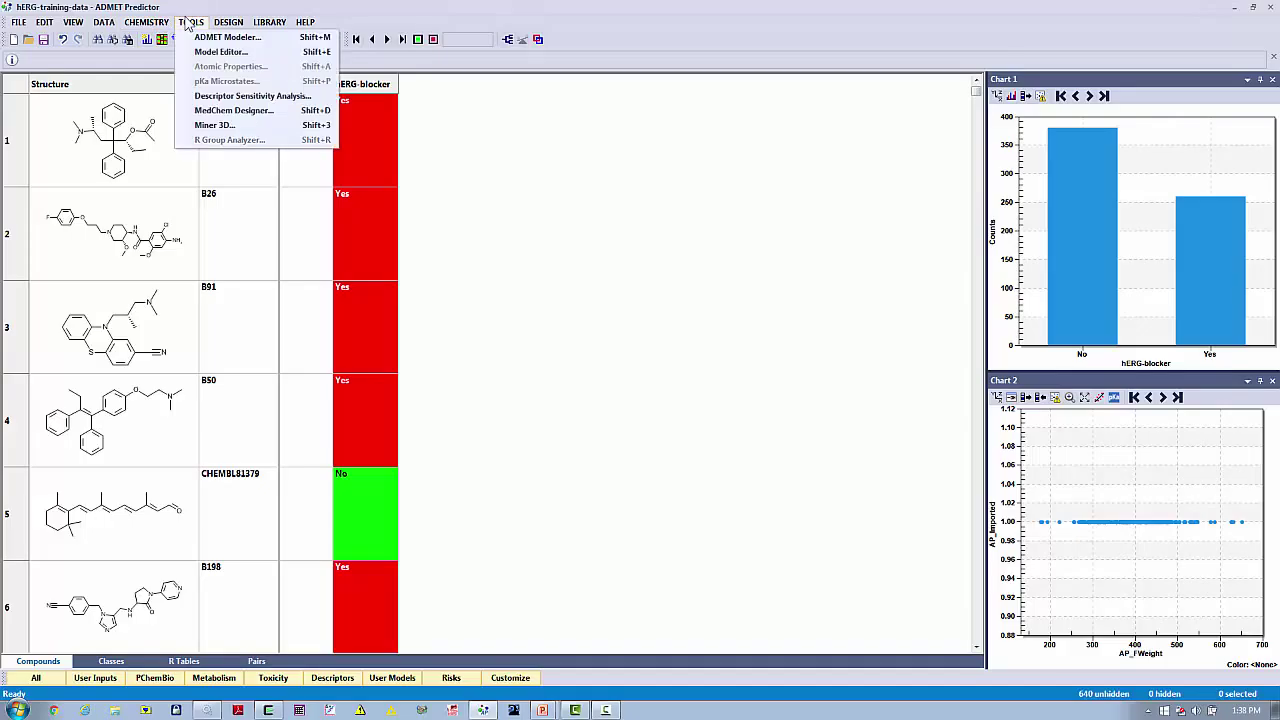
{"action": "mouse_move", "coordinate": [160, 24]}
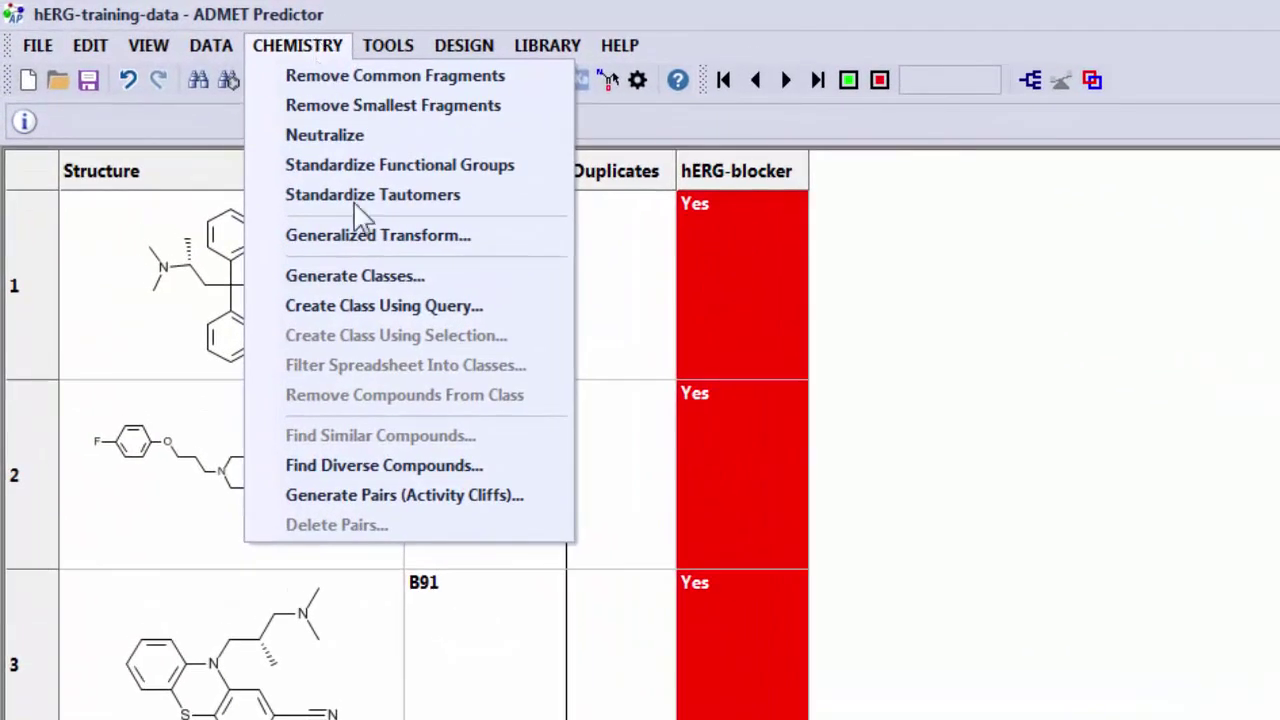
{"action": "left_click", "coordinate": [416, 505]}
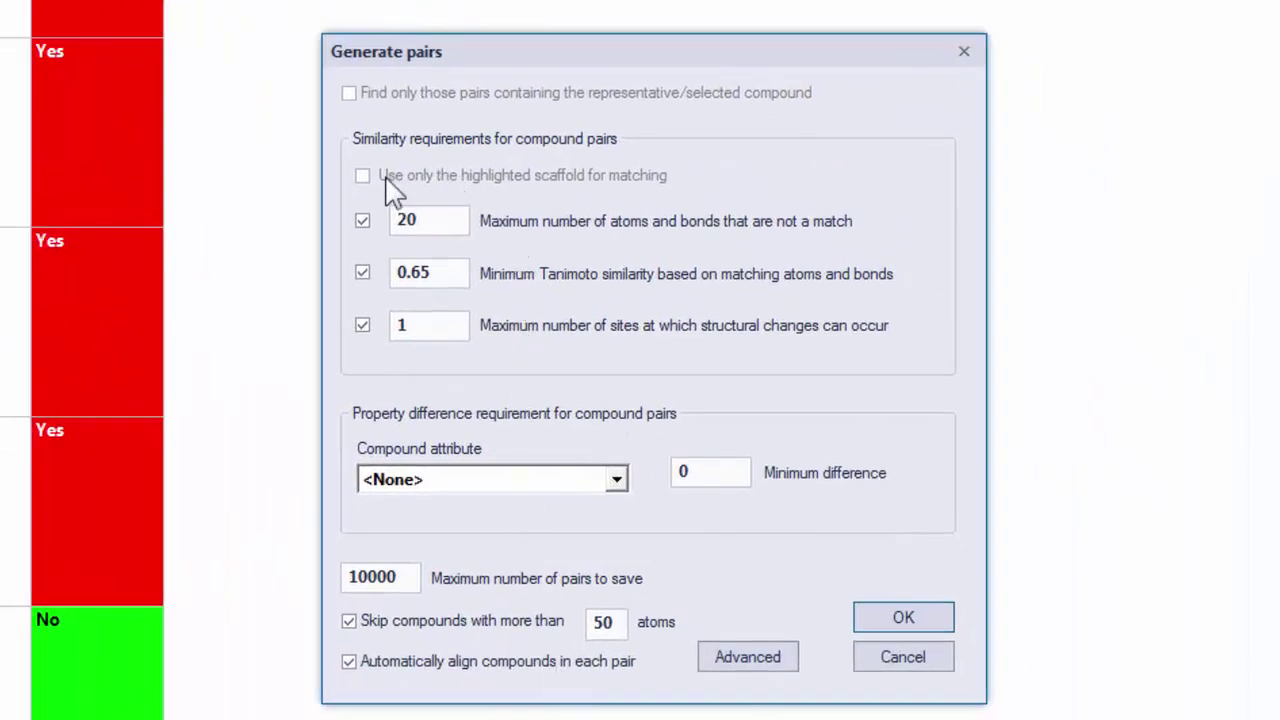
{"action": "left_click", "coordinate": [614, 481]}
{"action": "left_click", "coordinate": [535, 628]}
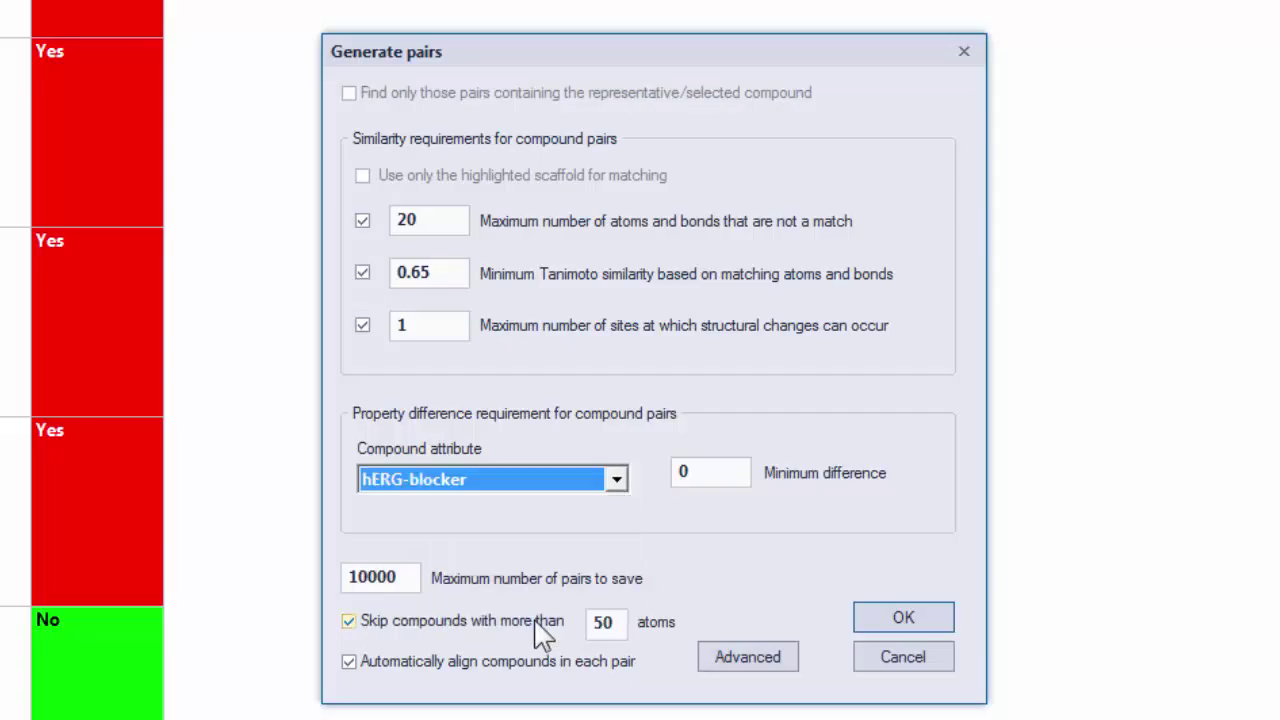
{"action": "left_click", "coordinate": [714, 480]}
{"action": "left_click_drag", "start_coordinate": [714, 480], "coordinate": [672, 494]}
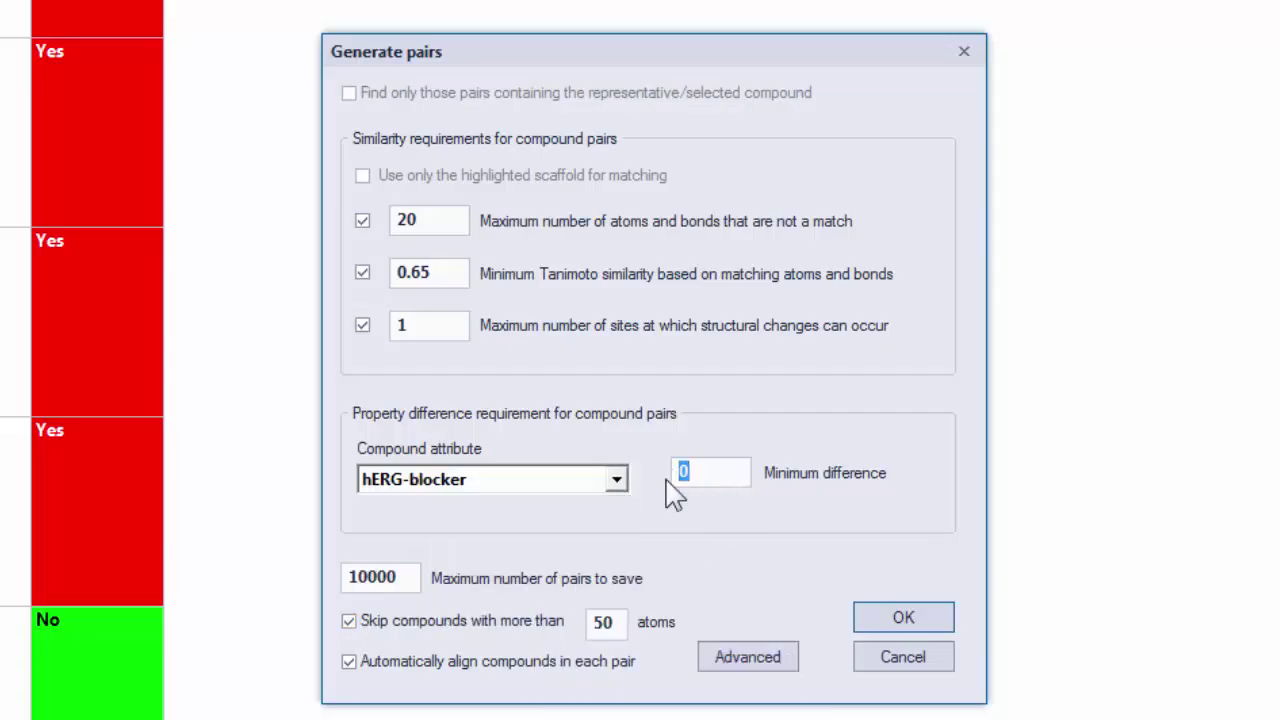
{"action": "type", "text": "1"}
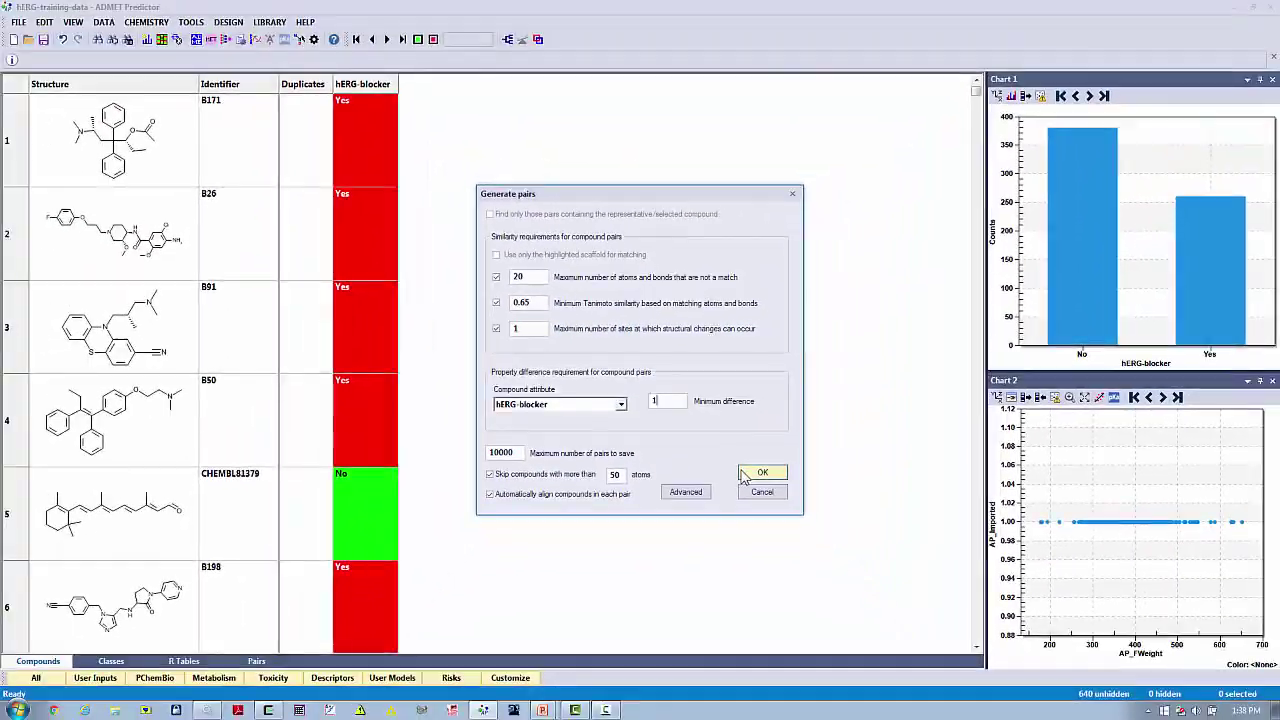
{"action": "left_click", "coordinate": [760, 473]}
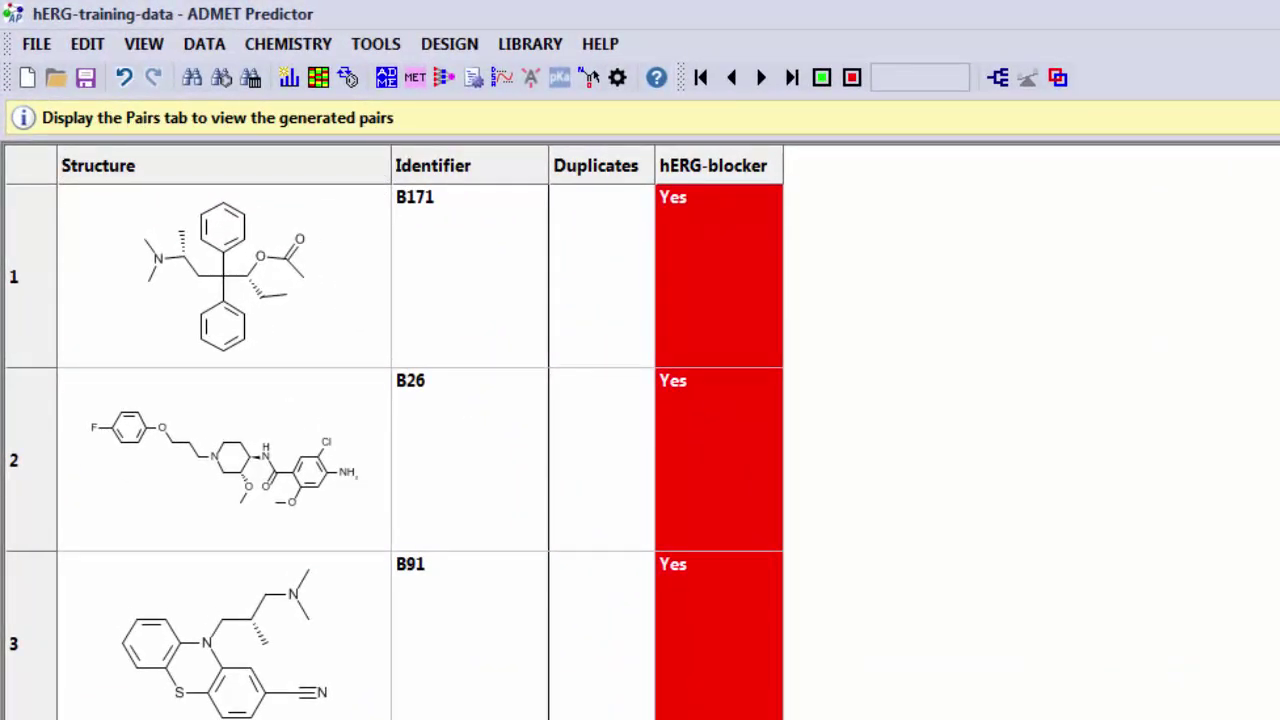
Show the generated pairs, enlarge the rows and structure columns, and narrow the hERG-blocker and change columns
{"action": "left_click", "coordinate": [254, 661]}
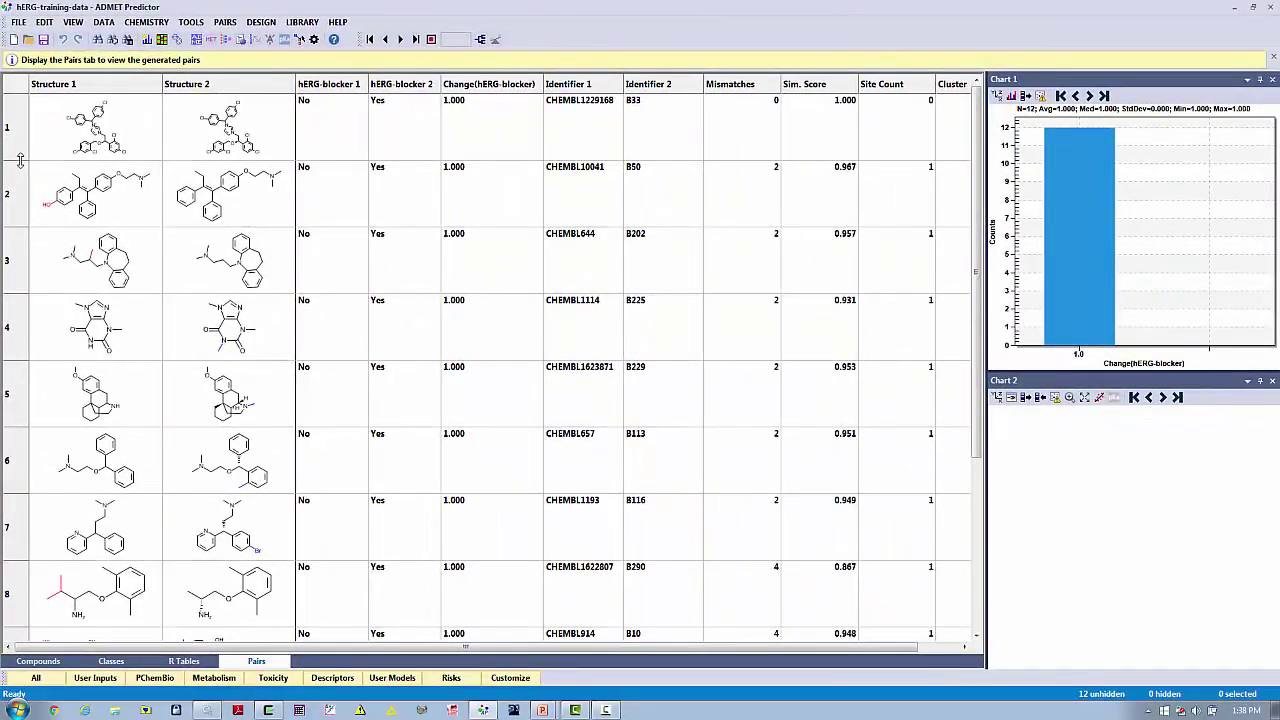
{"action": "left_click_drag", "start_coordinate": [20, 160], "coordinate": [22, 224]}
{"action": "left_click_drag", "start_coordinate": [162, 80], "coordinate": [195, 84]}
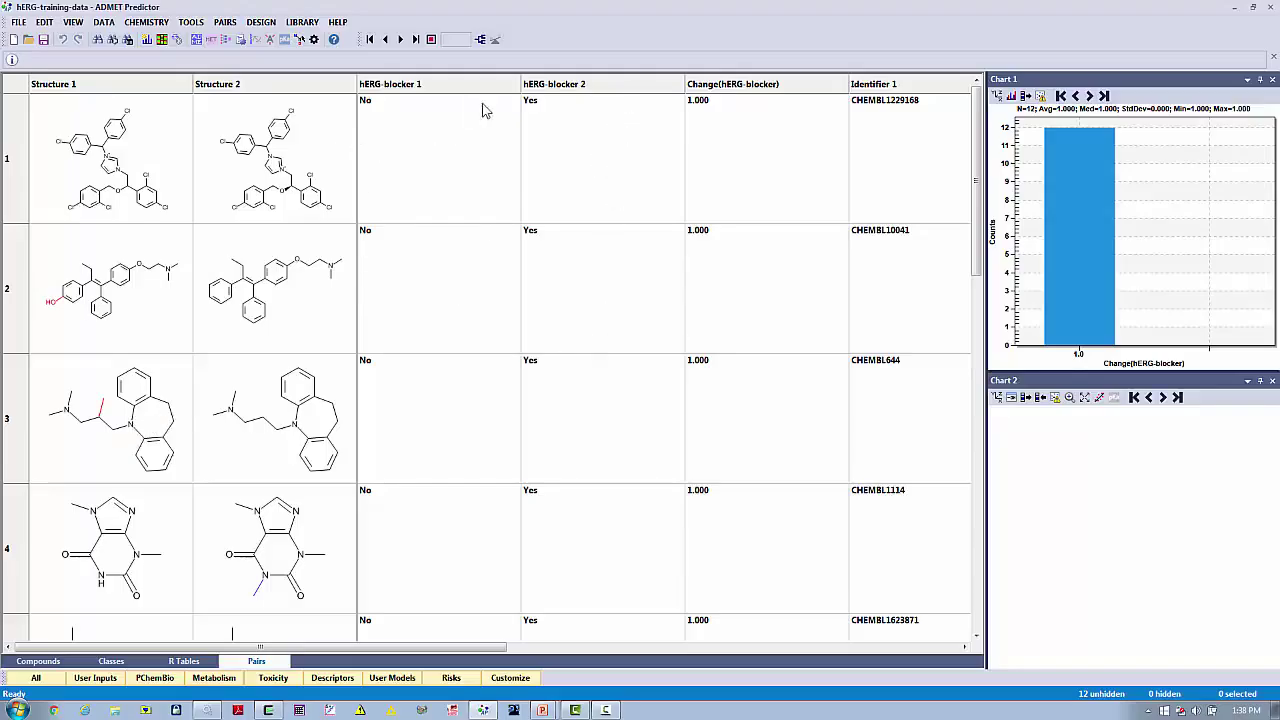
{"action": "left_click_drag", "start_coordinate": [520, 84], "coordinate": [432, 84]}
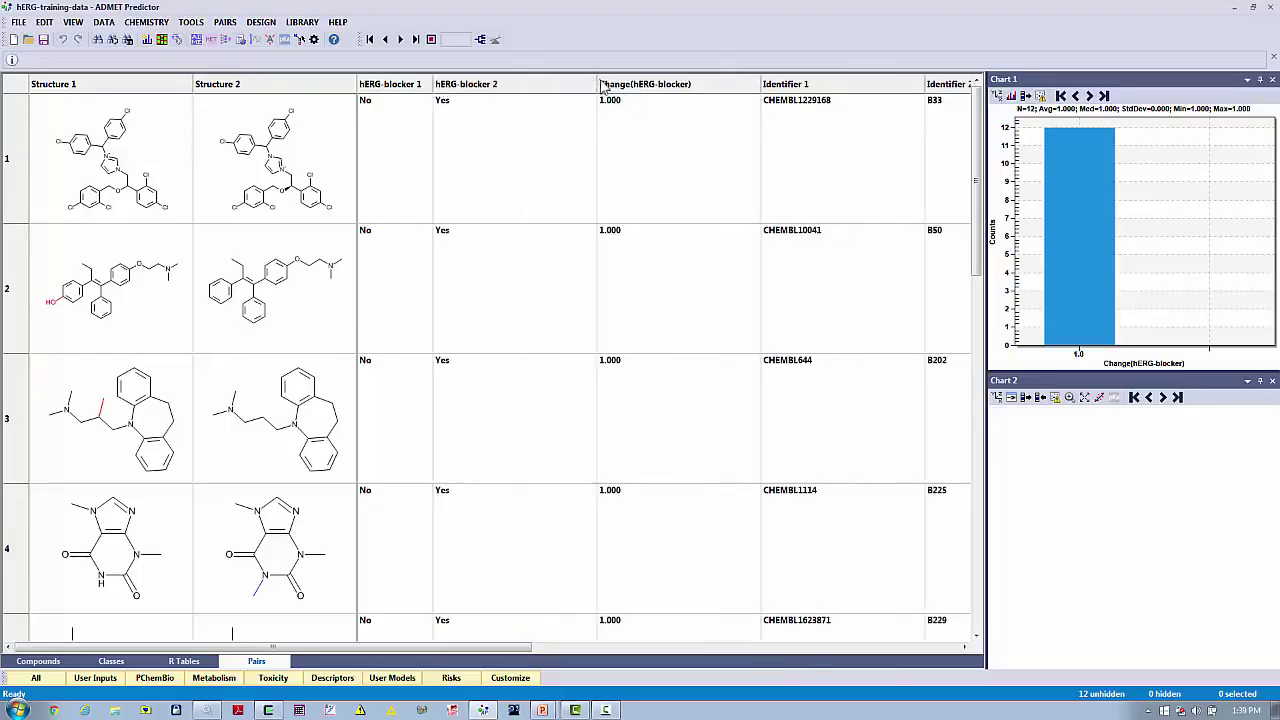
{"action": "left_click_drag", "start_coordinate": [597, 84], "coordinate": [515, 84]}
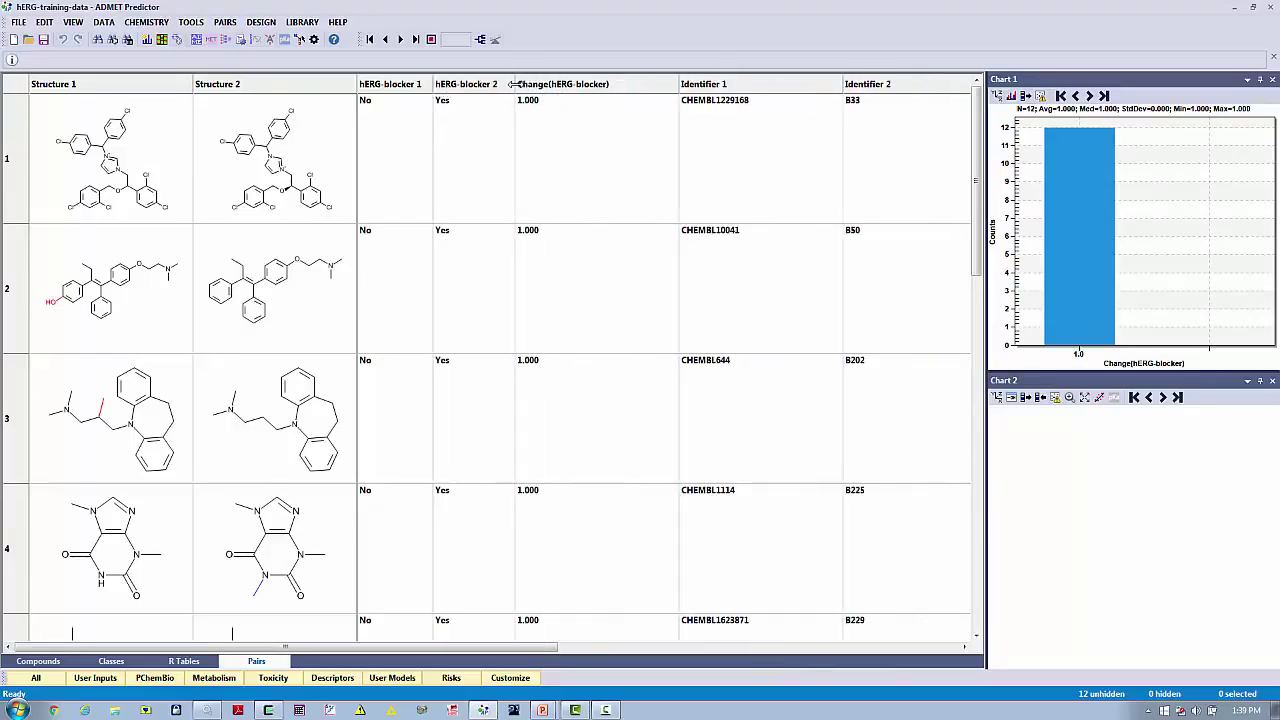
{"action": "left_click_drag", "start_coordinate": [679, 86], "coordinate": [623, 86]}
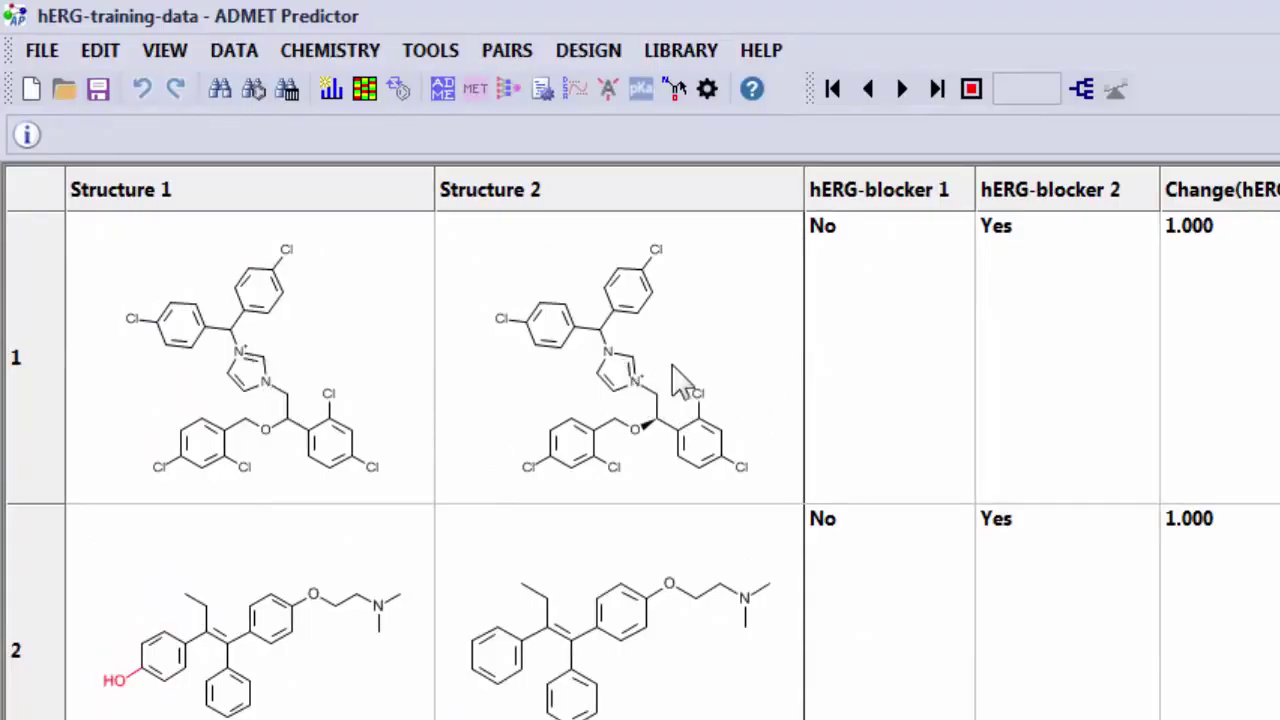
Delete the pair CHEMBL1229168/B33 from the generated pairs
{"action": "left_click", "coordinate": [712, 349]}
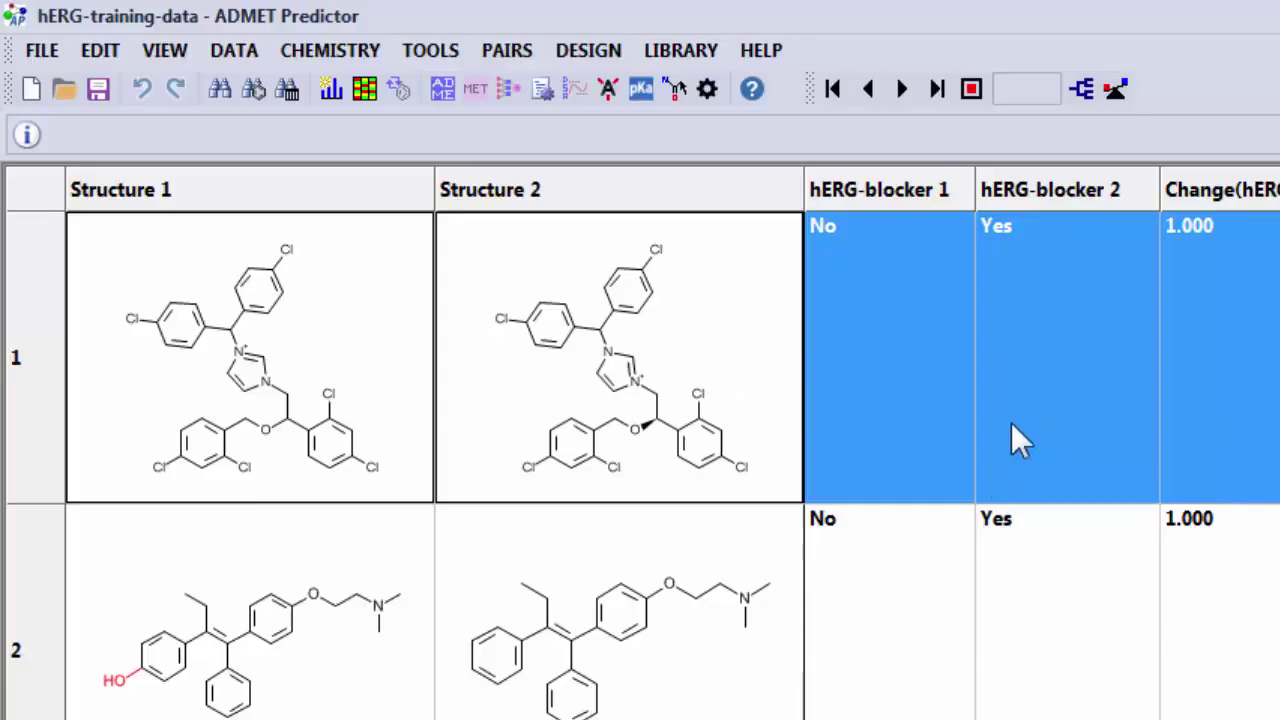
{"action": "key", "text": "Delete"}
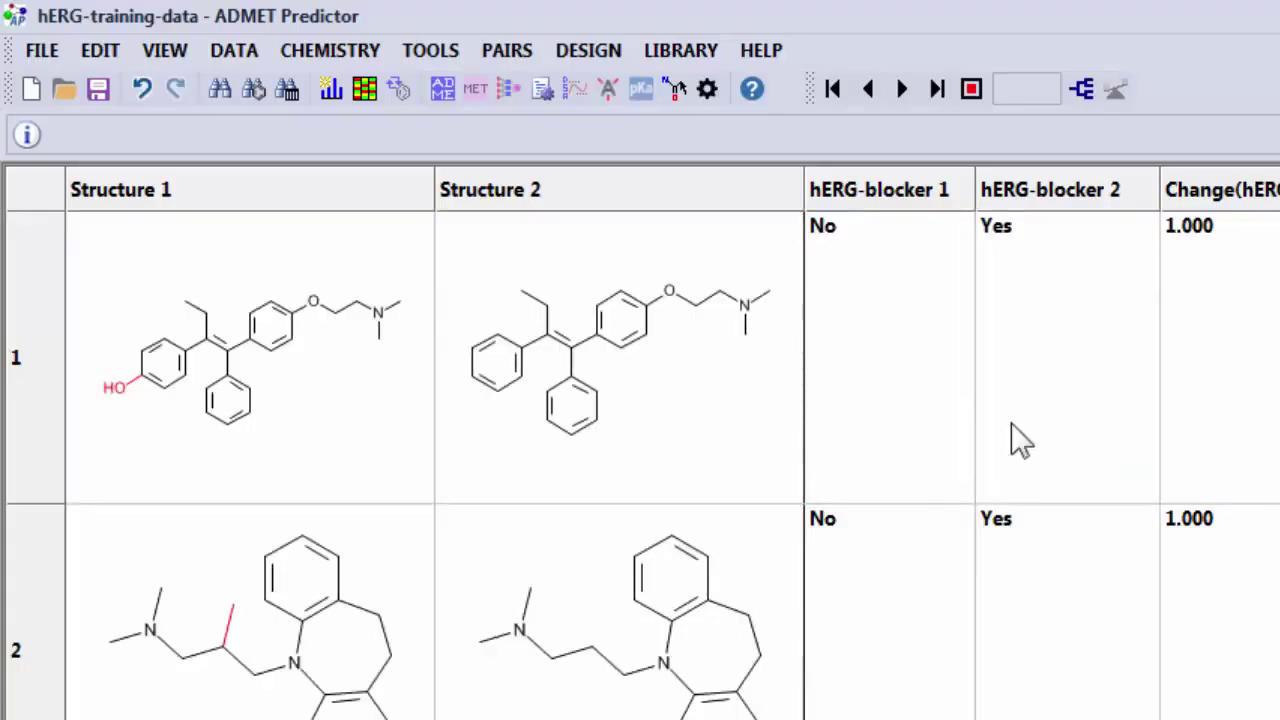
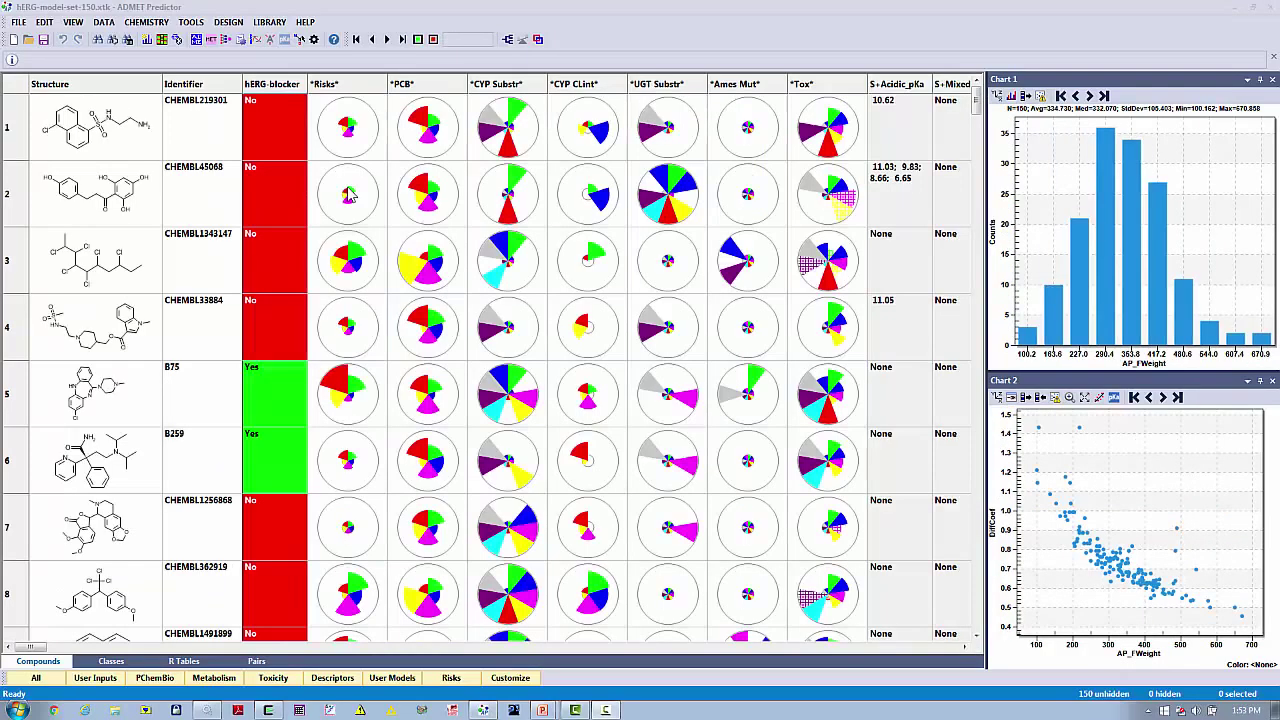
Start ADMET Modeler with hERG-blocker as the dependent variable and no test set attribute
{"action": "left_click", "coordinate": [420, 14]}
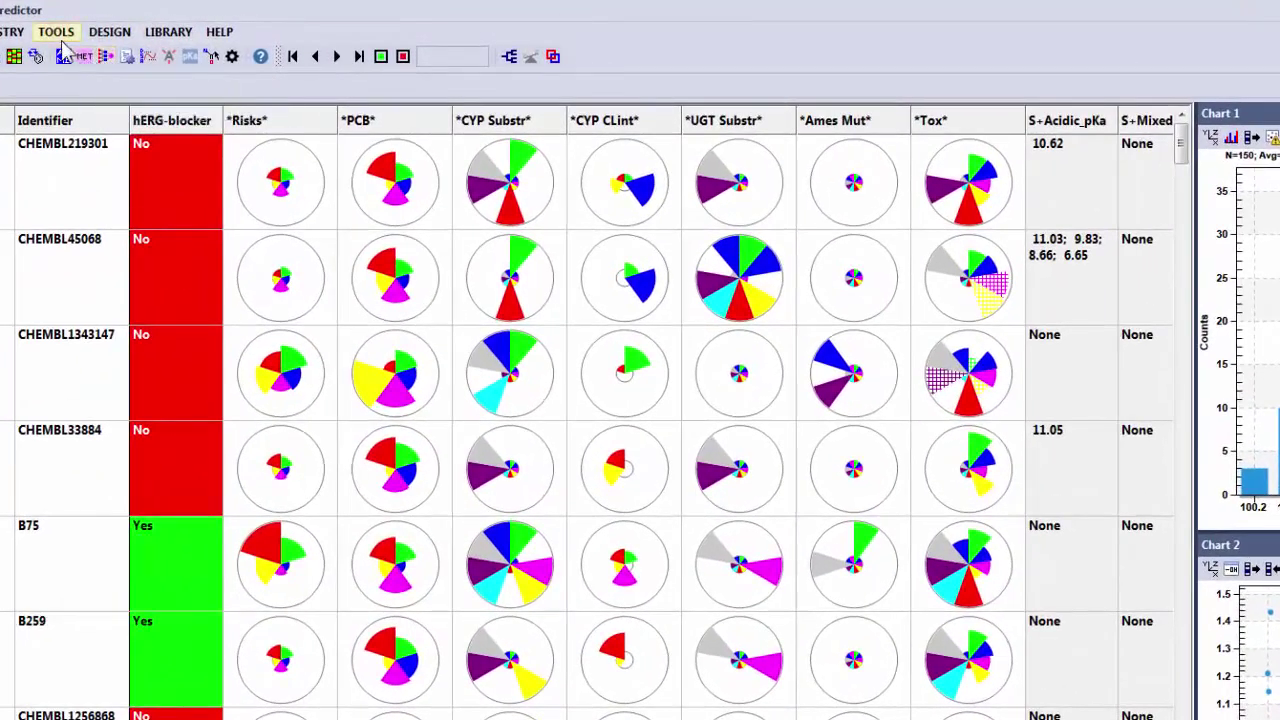
{"action": "left_click", "coordinate": [57, 33]}
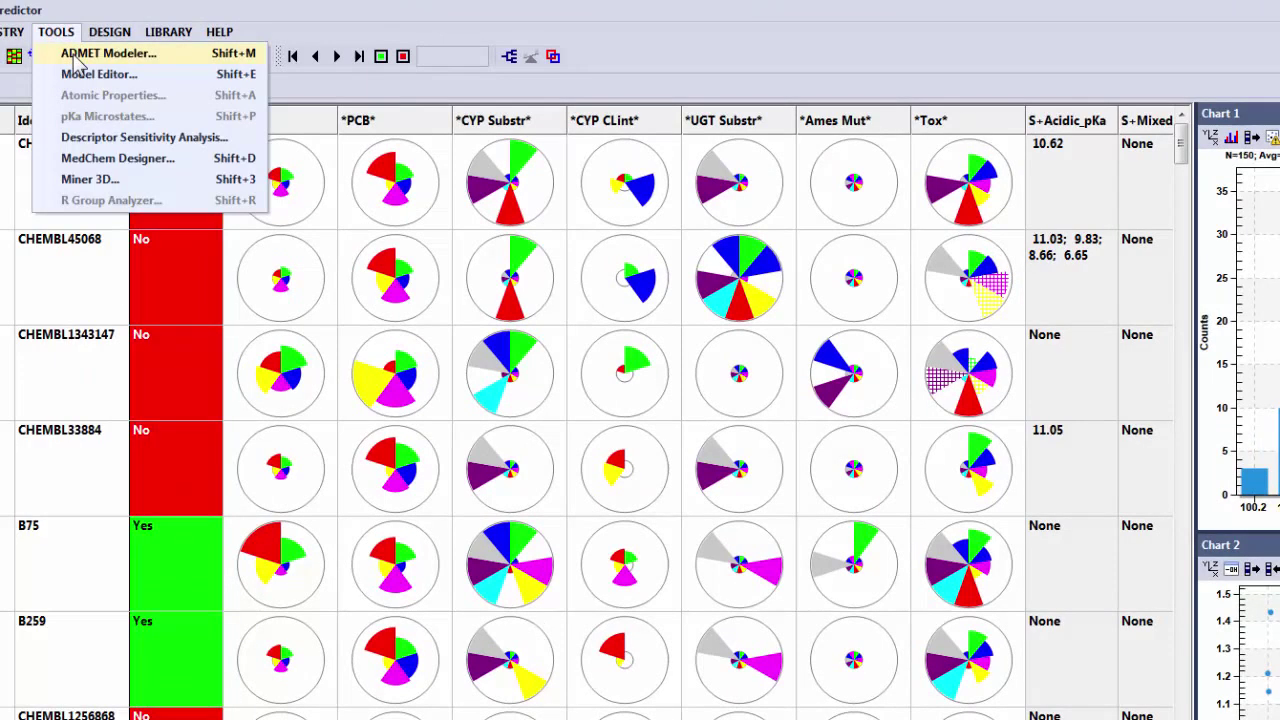
{"action": "left_click", "coordinate": [76, 54]}
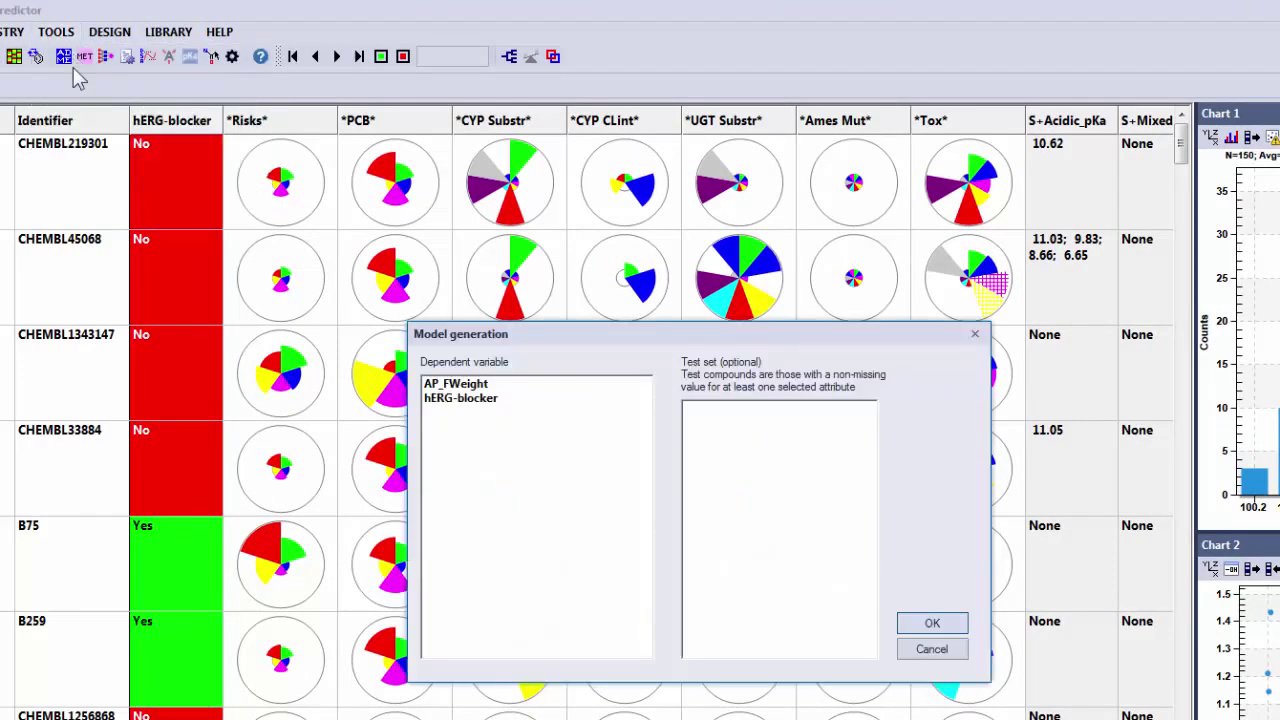
{"action": "left_click", "coordinate": [492, 400]}
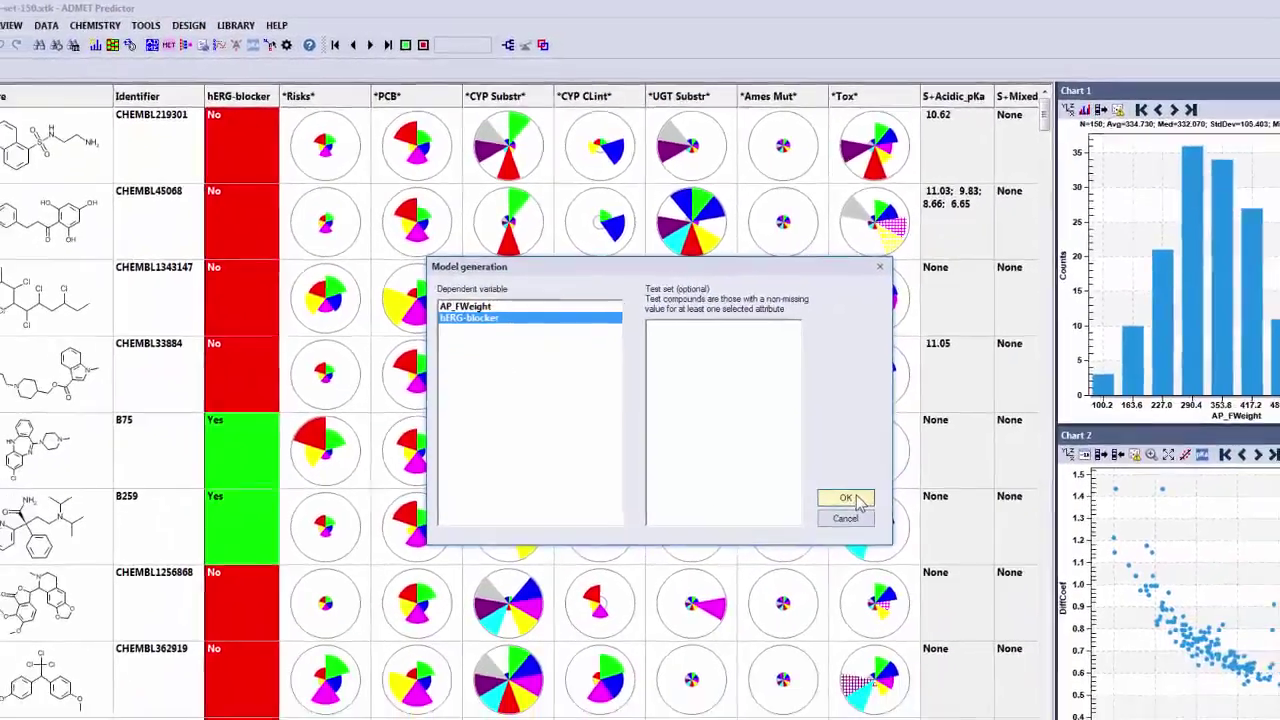
{"action": "left_click", "coordinate": [910, 591]}
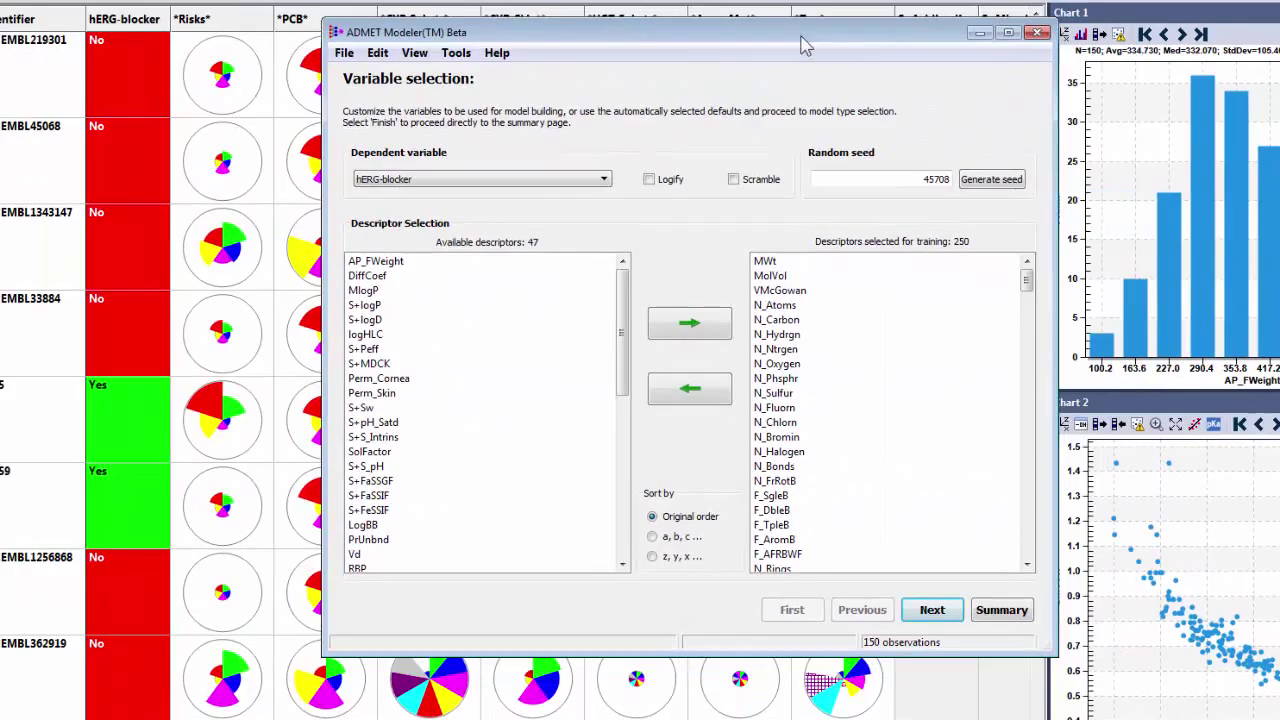
{"action": "left_click_drag", "start_coordinate": [806, 46], "coordinate": [762, 30]}
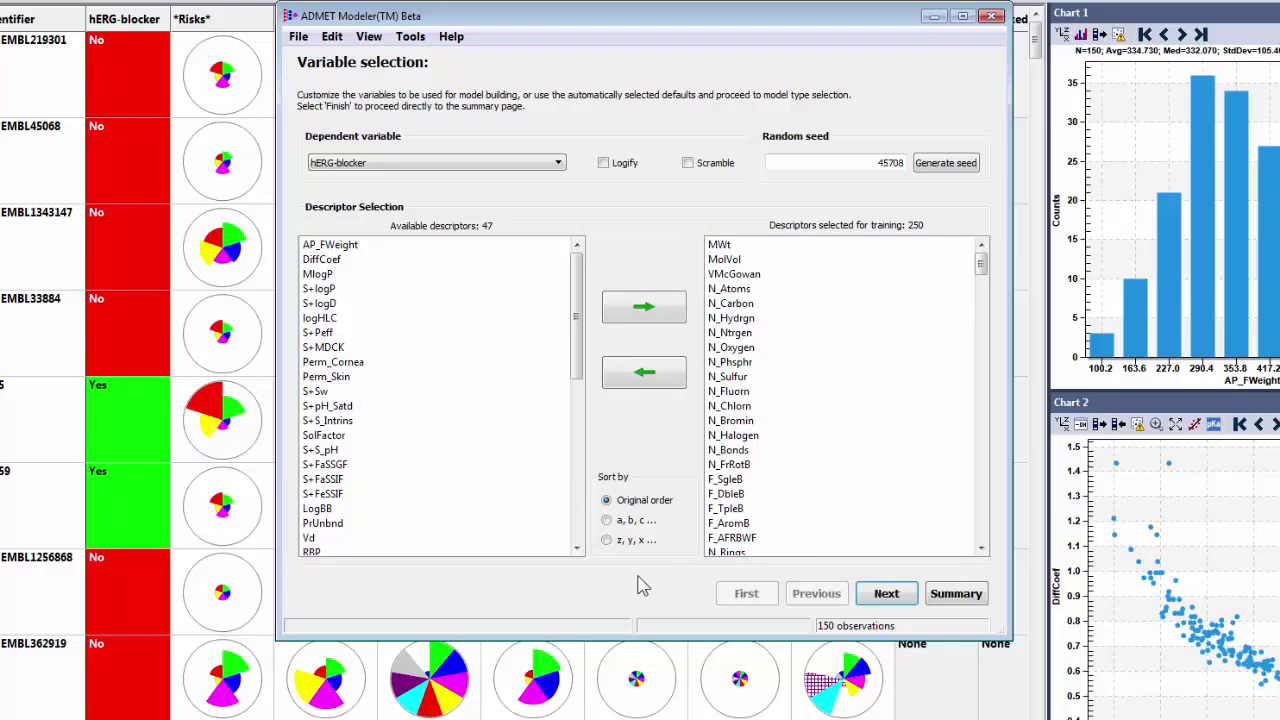
Accept the default variables and Kohonen map test set with 10% minimum size, and set the sensitivity analysis to Input gradient
{"action": "left_click", "coordinate": [883, 595]}
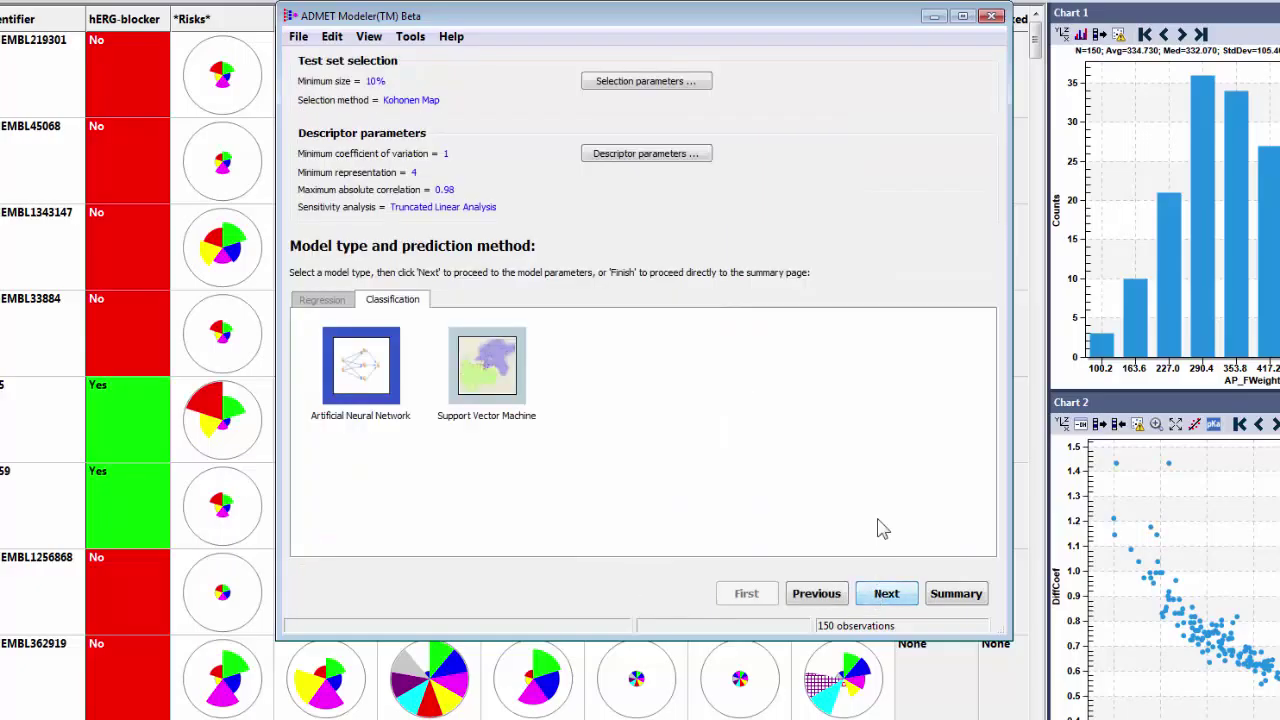
{"action": "left_click", "coordinate": [690, 82]}
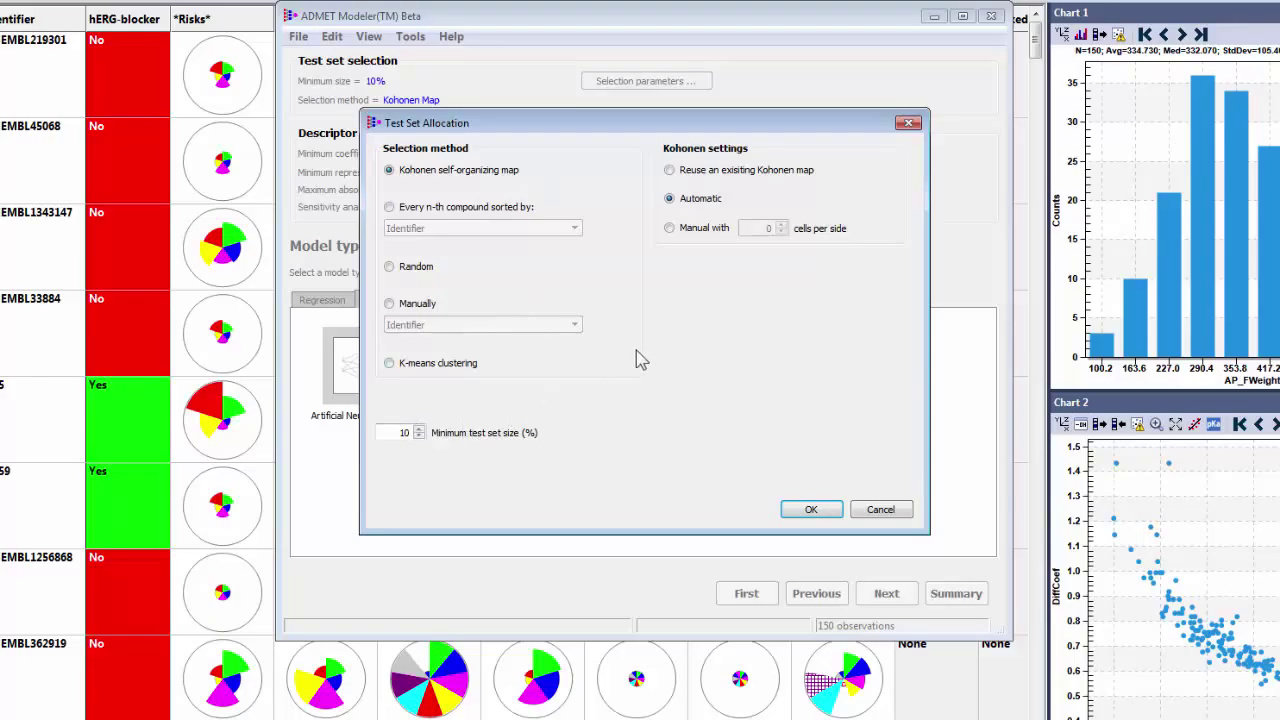
{"action": "left_click", "coordinate": [811, 510]}
{"action": "left_click", "coordinate": [700, 153]}
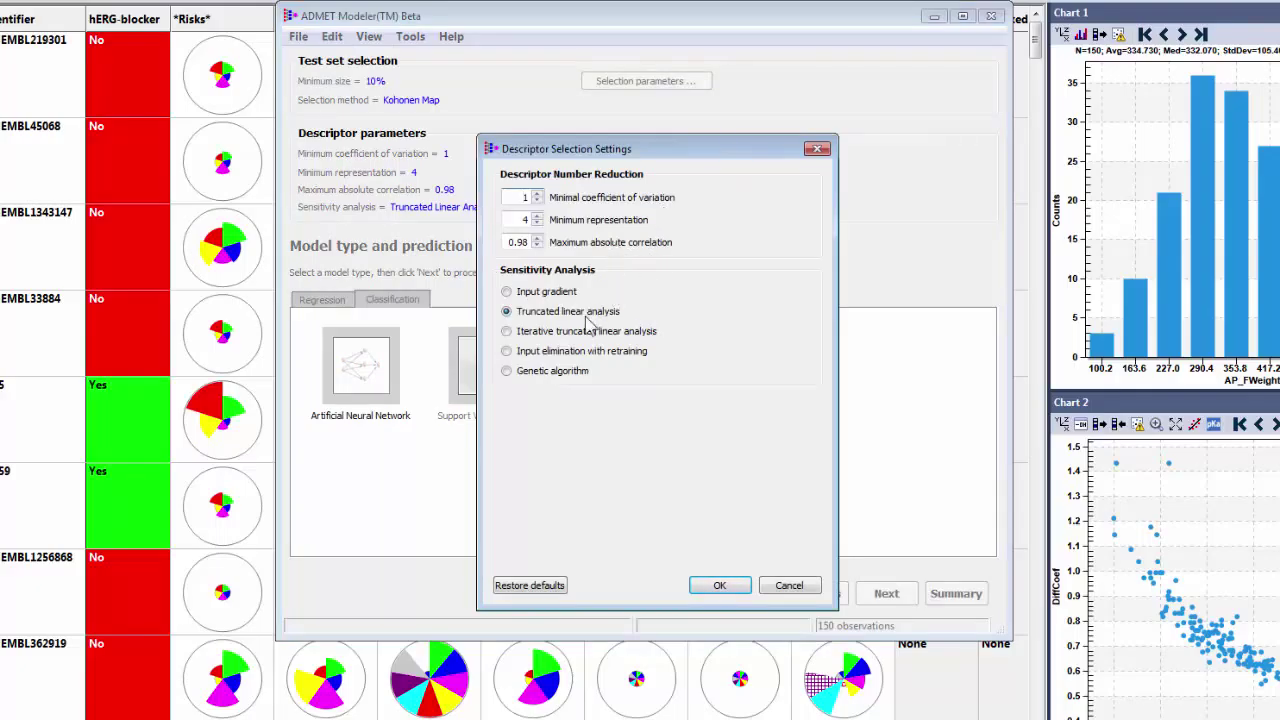
{"action": "left_click", "coordinate": [528, 292]}
{"action": "left_click", "coordinate": [712, 587]}
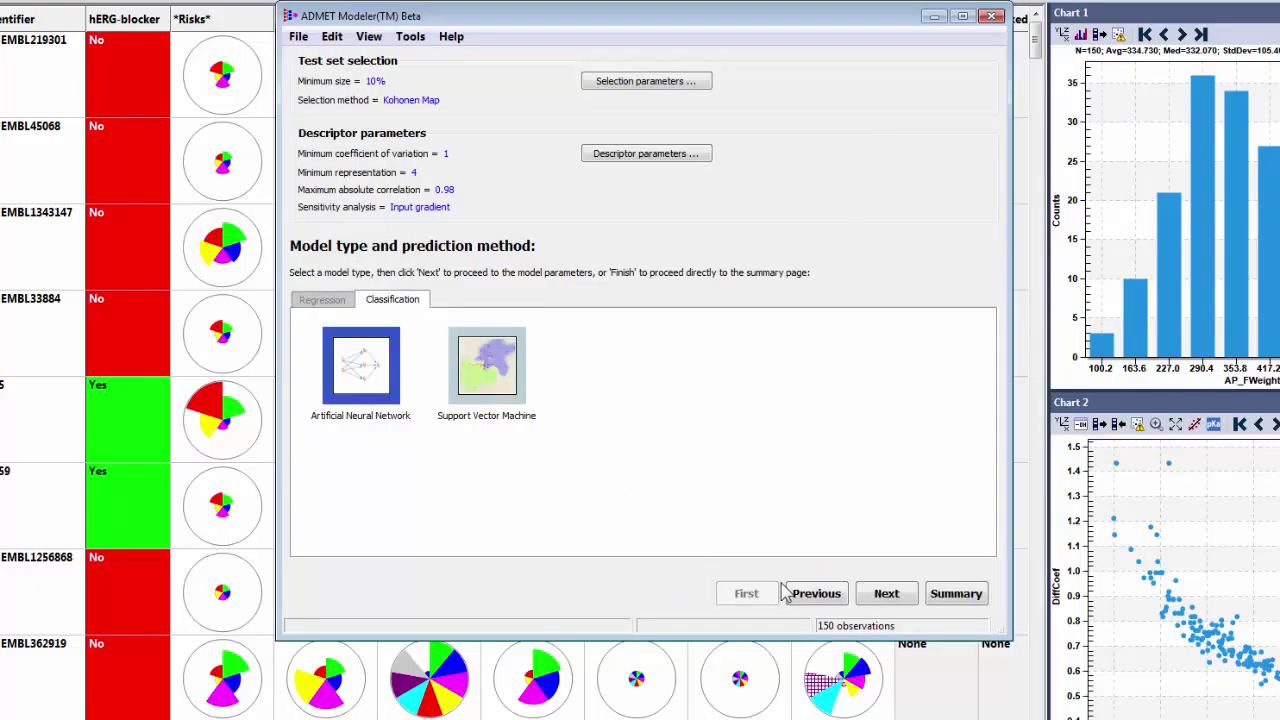
For the artificial neural network, set the minimum neurons to 1, autofill the remaining ranges, and set the neuron step to 2
{"action": "left_click", "coordinate": [885, 594]}
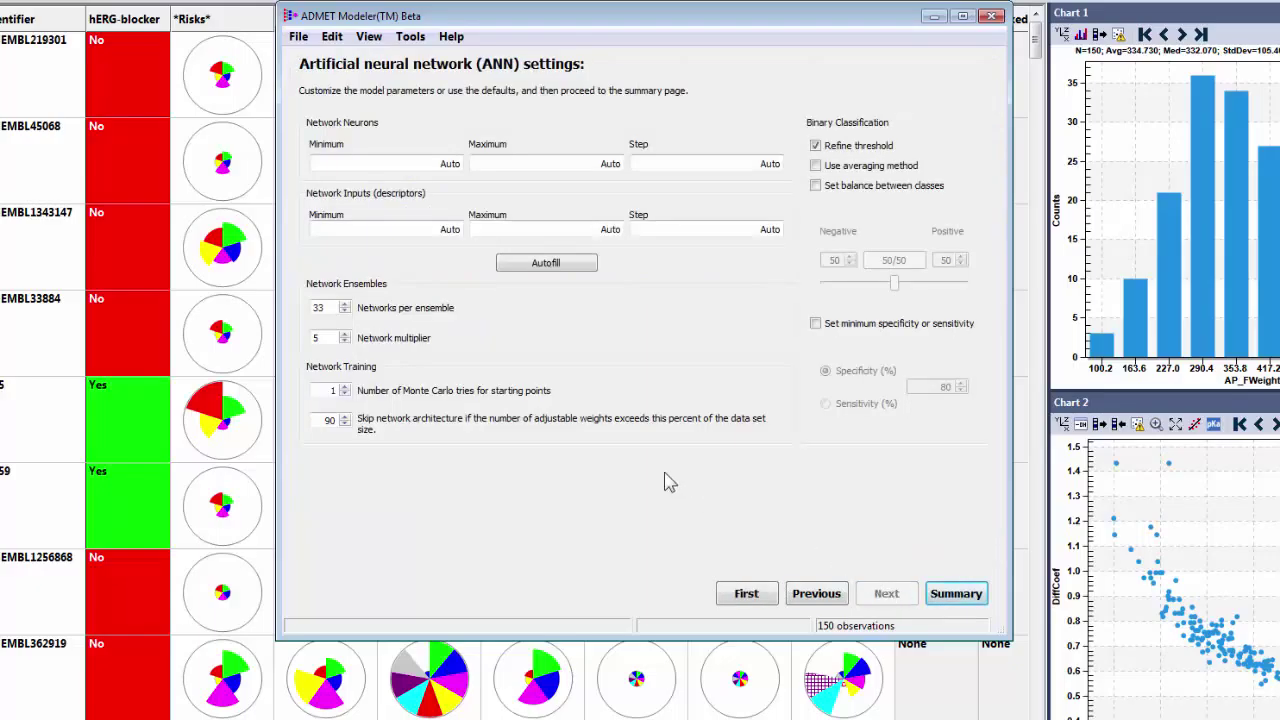
{"action": "left_click", "coordinate": [432, 163]}
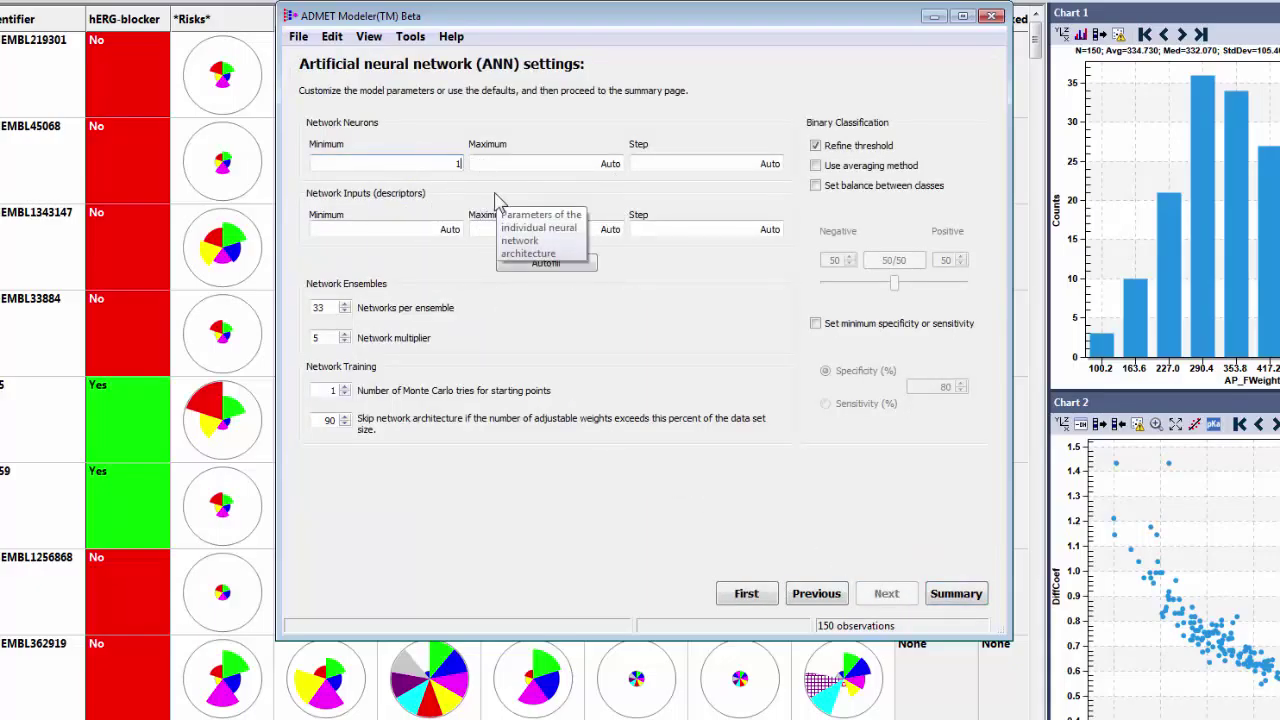
{"action": "left_click", "coordinate": [574, 268]}
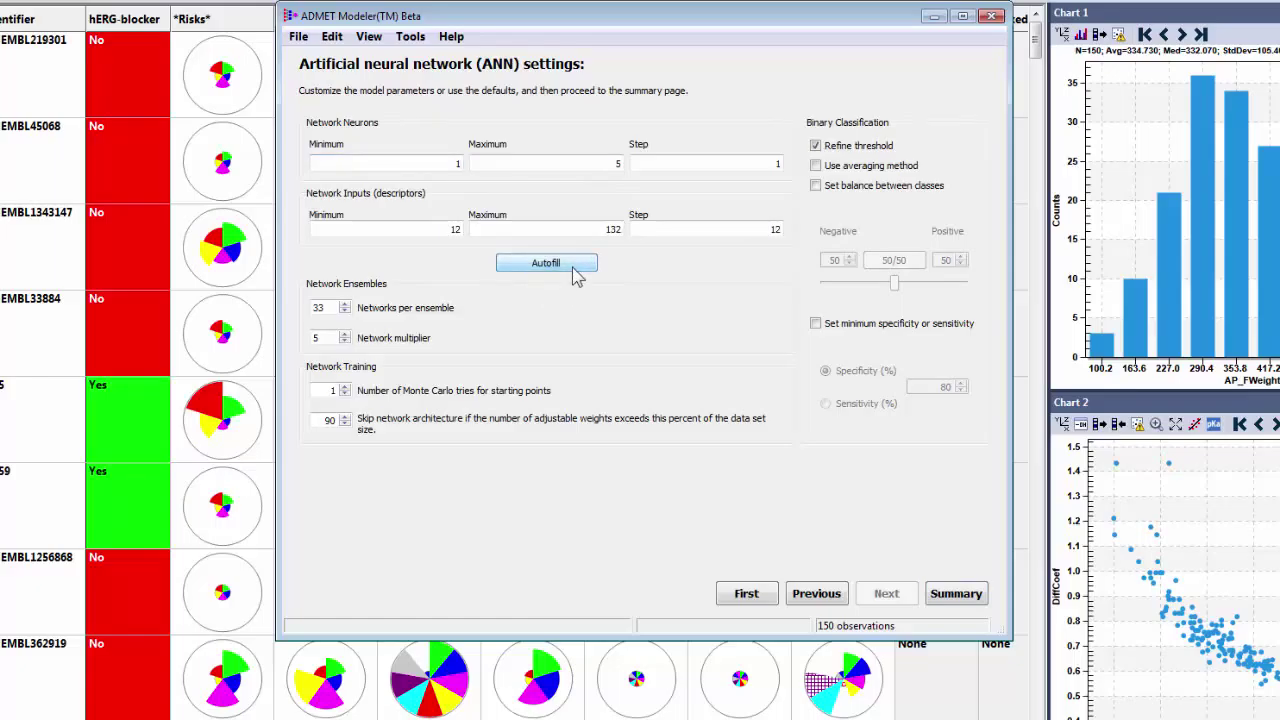
{"action": "left_click", "coordinate": [769, 166]}
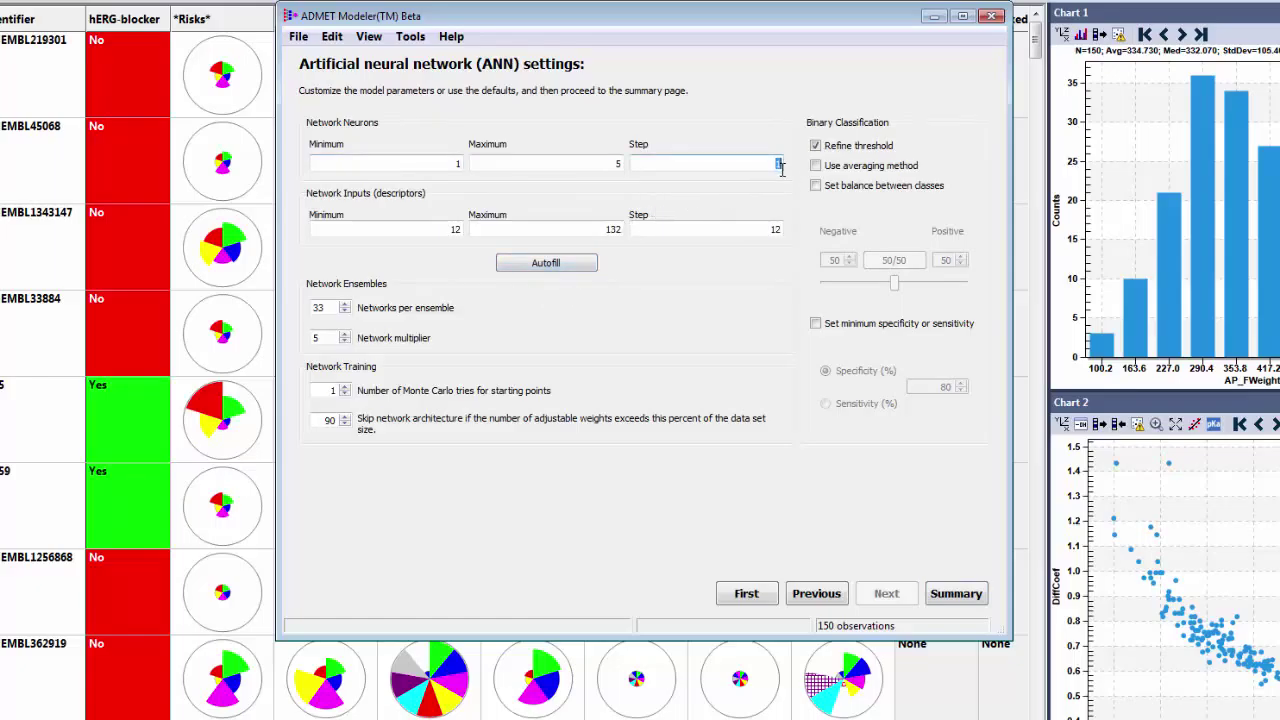
{"action": "type", "text": "2"}
Set the network inputs to a minimum of 5, a maximum of 15 and a step of 2
{"action": "double_click", "coordinate": [452, 229]}
{"action": "type", "text": "5"}
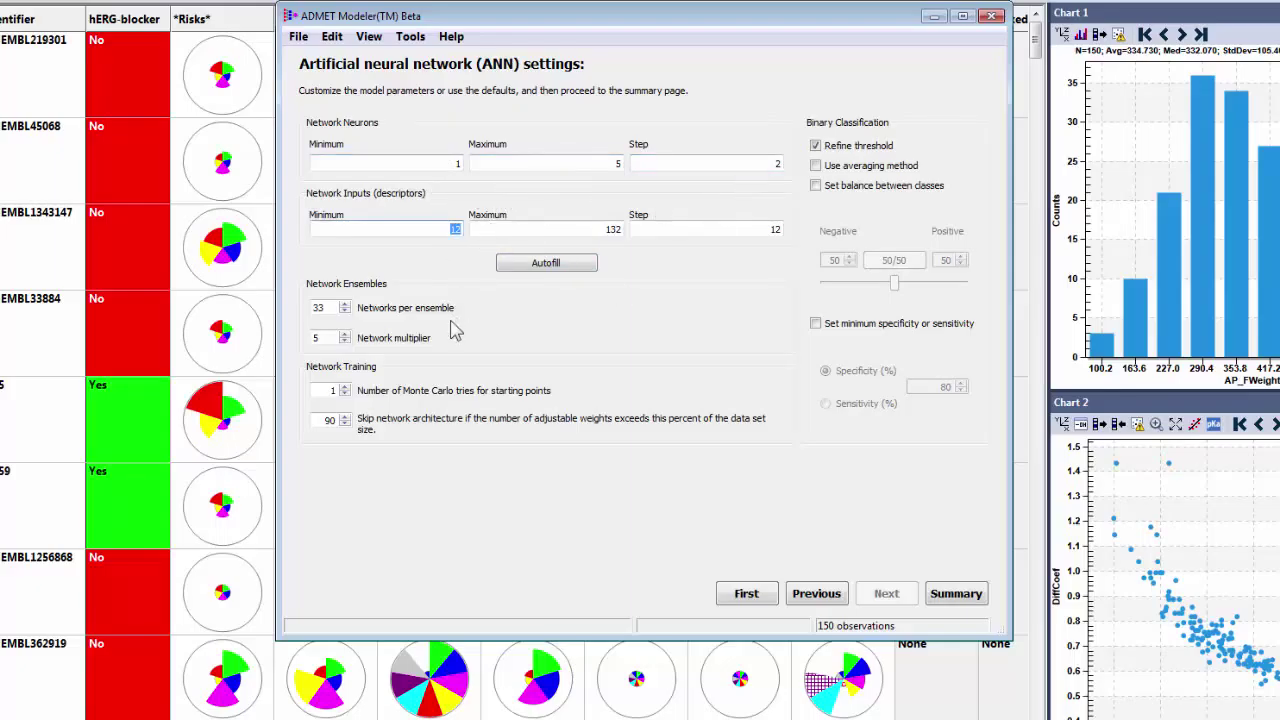
{"action": "double_click", "coordinate": [607, 228]}
{"action": "type", "text": "15"}
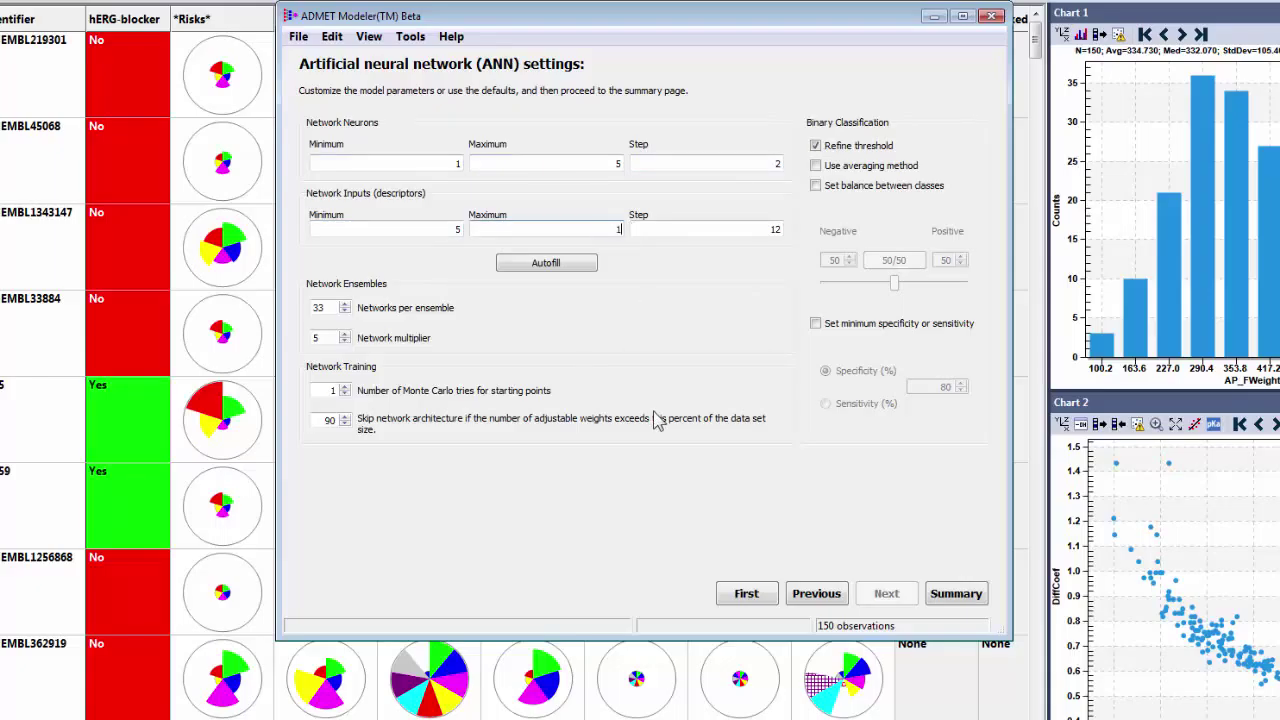
{"action": "double_click", "coordinate": [772, 228]}
{"action": "type", "text": "2"}
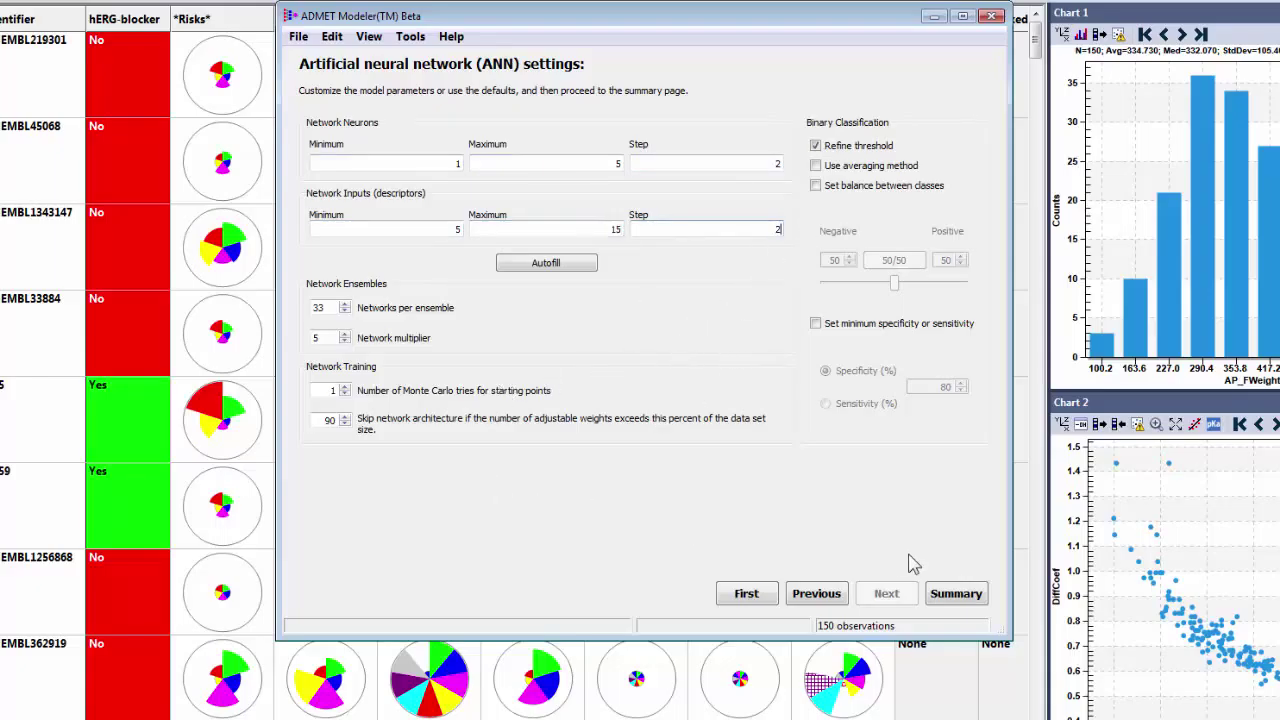
Review the model settings summary and start building the neural network classification model
{"action": "left_click", "coordinate": [955, 595]}
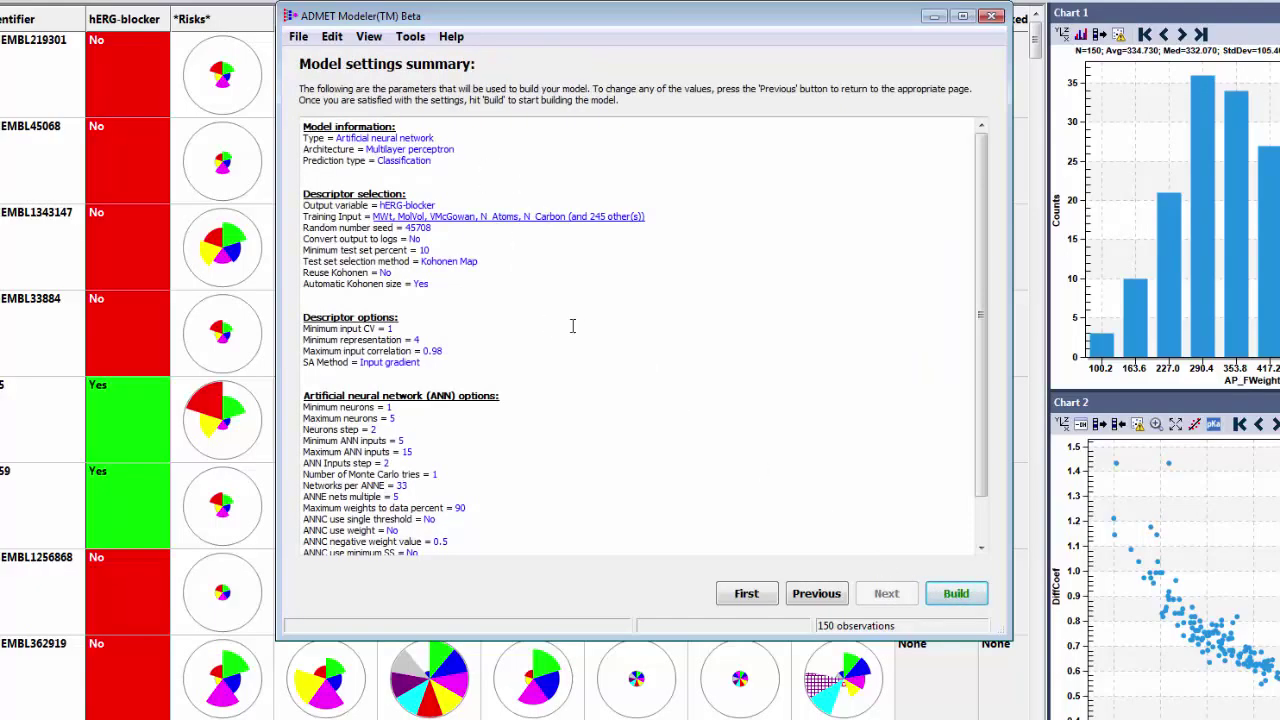
{"action": "scroll", "coordinate": [968, 460], "scroll_direction": "down", "scroll_amount": 2}
{"action": "scroll", "coordinate": [970, 457], "scroll_direction": "up", "scroll_amount": 2}
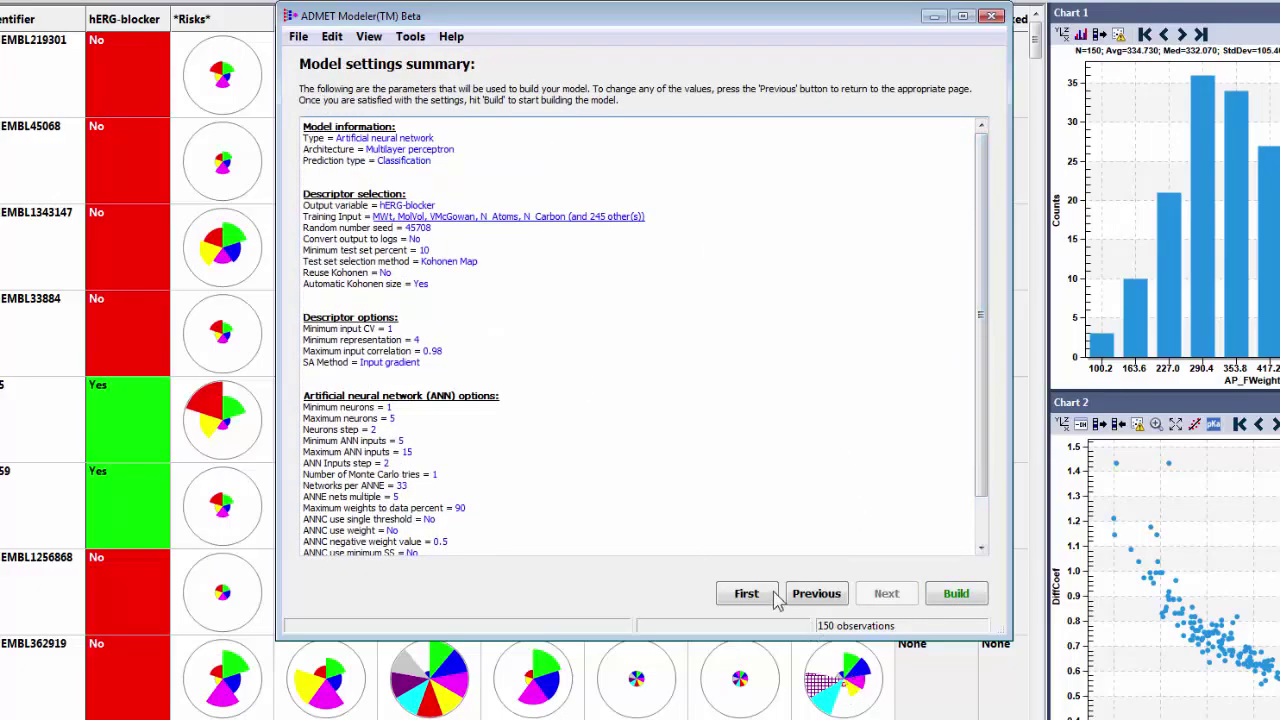
{"action": "left_click", "coordinate": [944, 597]}
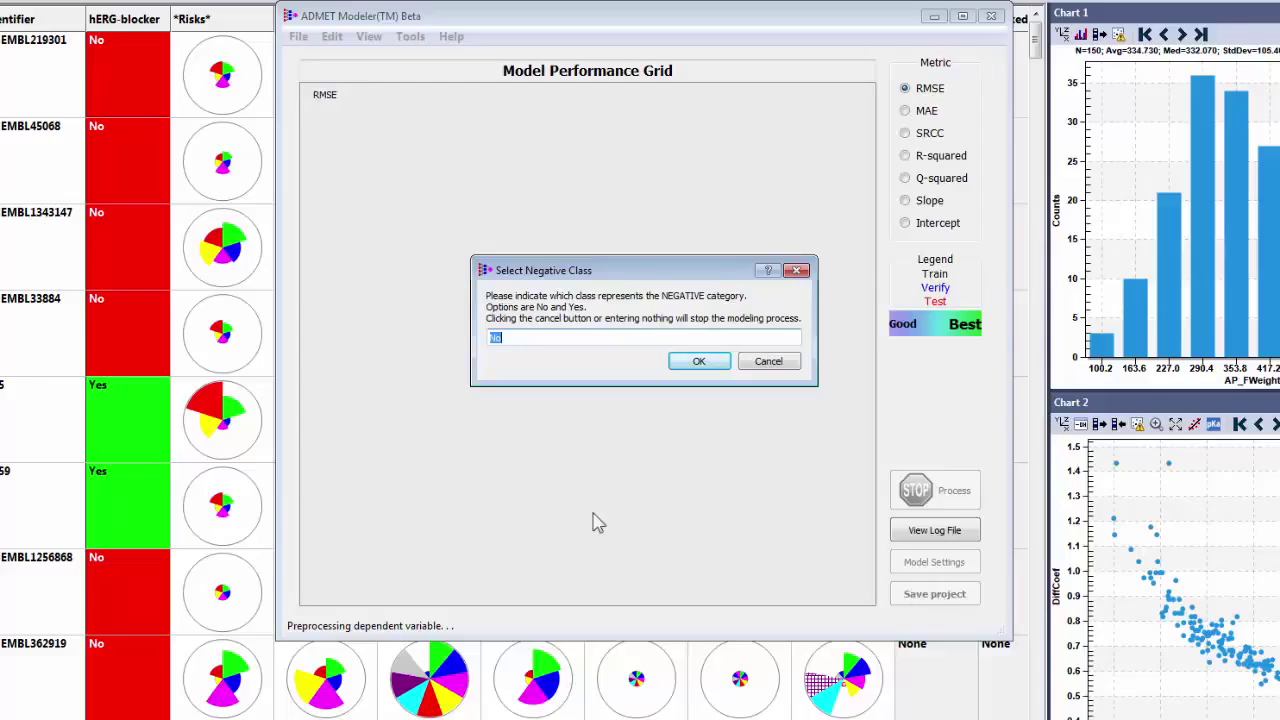
Accept No as the negative class for the model run and skip reviewing the error log
{"action": "left_click", "coordinate": [700, 362]}
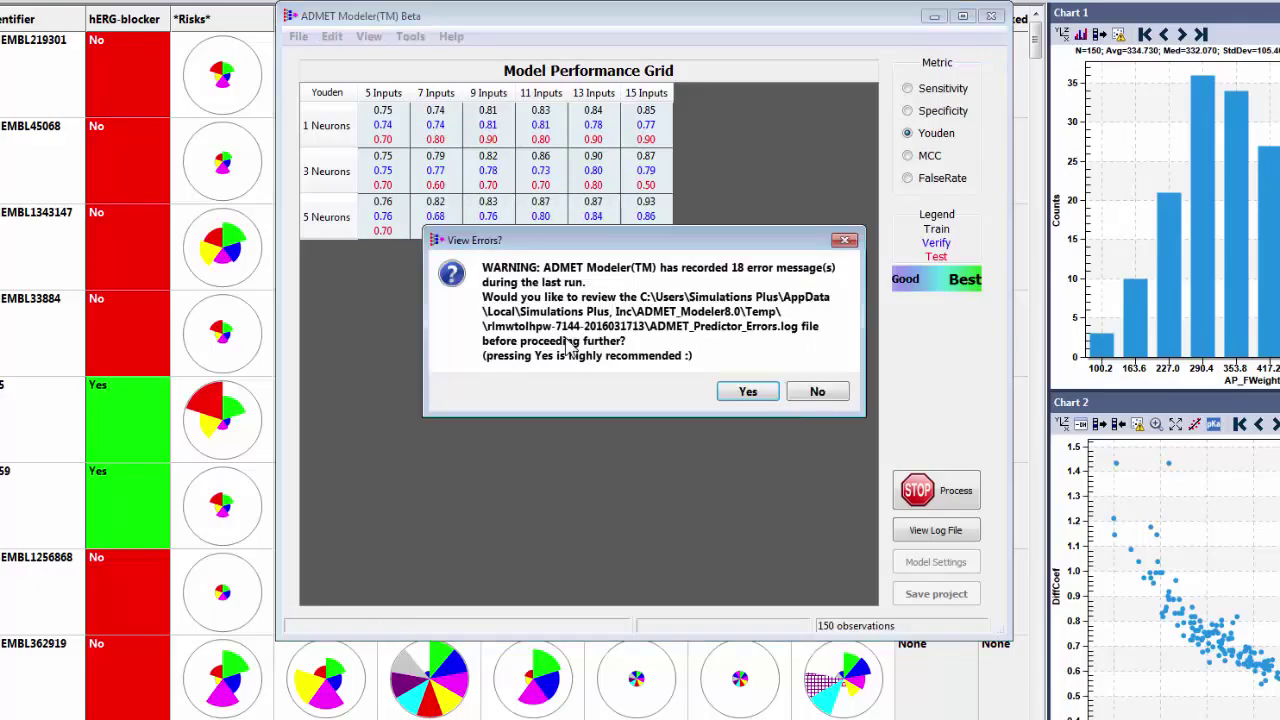
{"action": "left_click", "coordinate": [828, 393]}
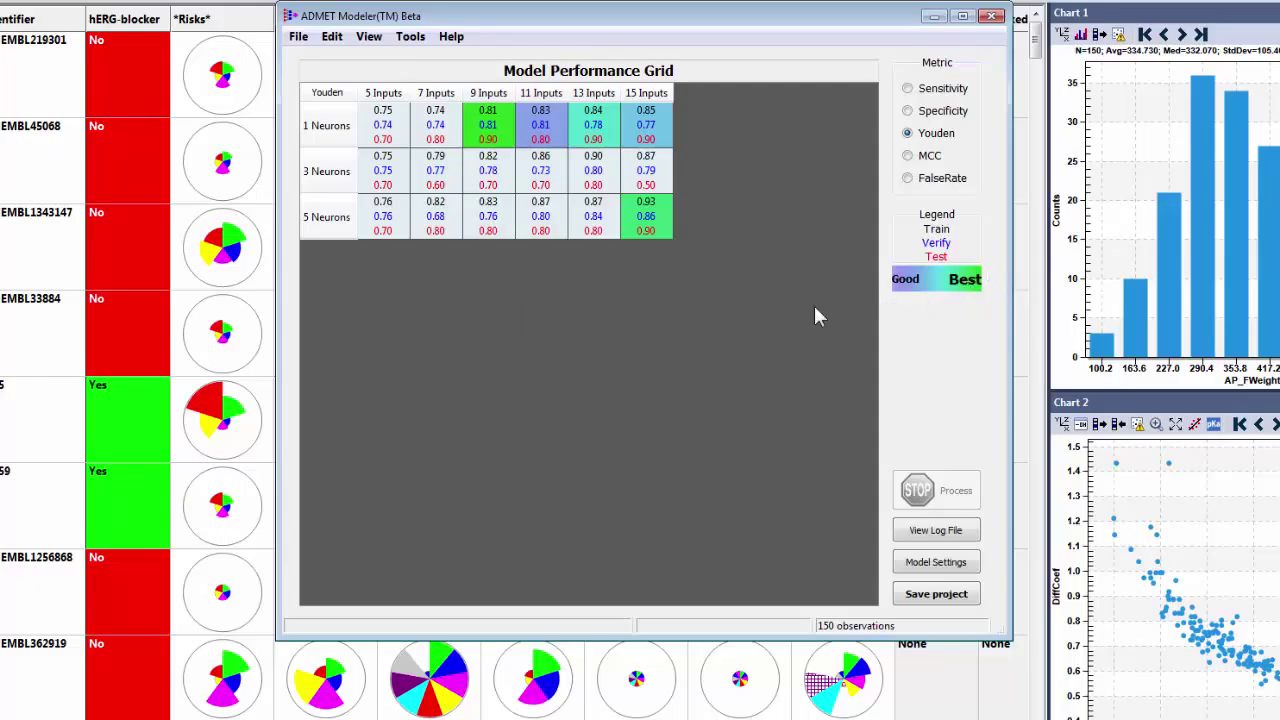
Examine the performance plot of the 9-input, 1-neuron model with only test compounds shown, and inspect the false-negative compound
{"action": "left_click", "coordinate": [505, 130]}
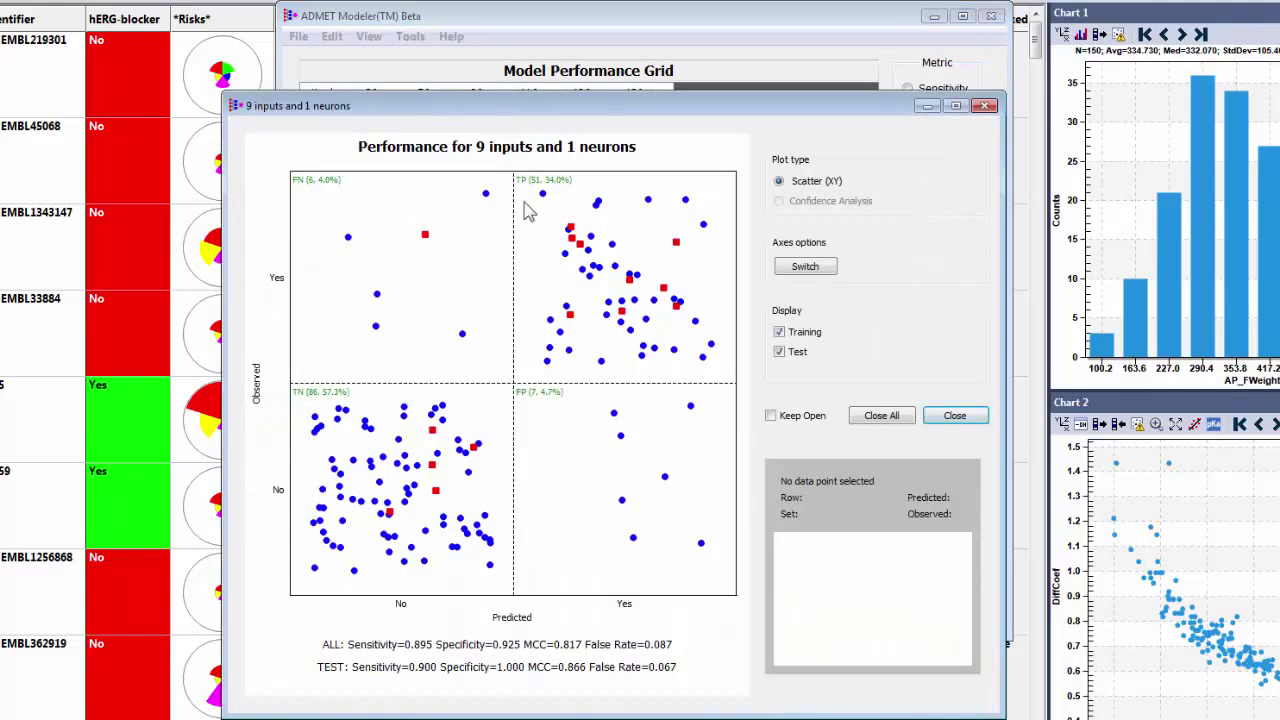
{"action": "left_click_drag", "start_coordinate": [565, 113], "coordinate": [580, 79]}
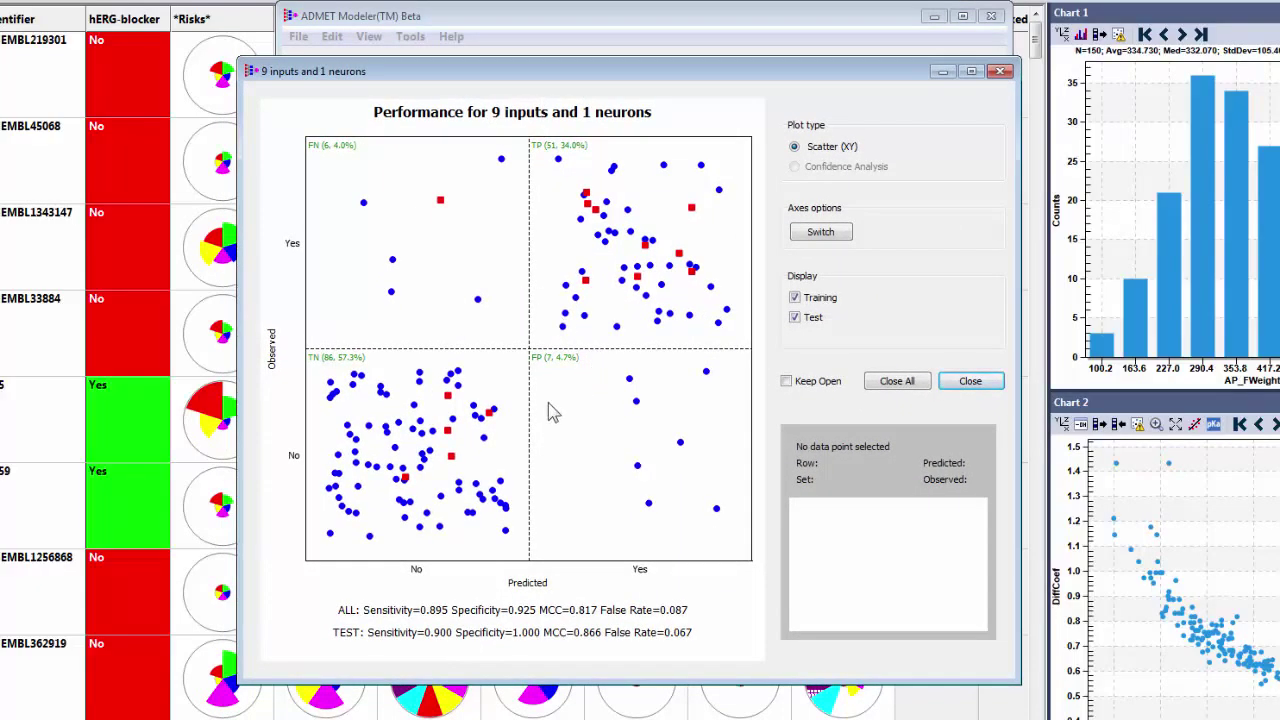
{"action": "left_click", "coordinate": [795, 297]}
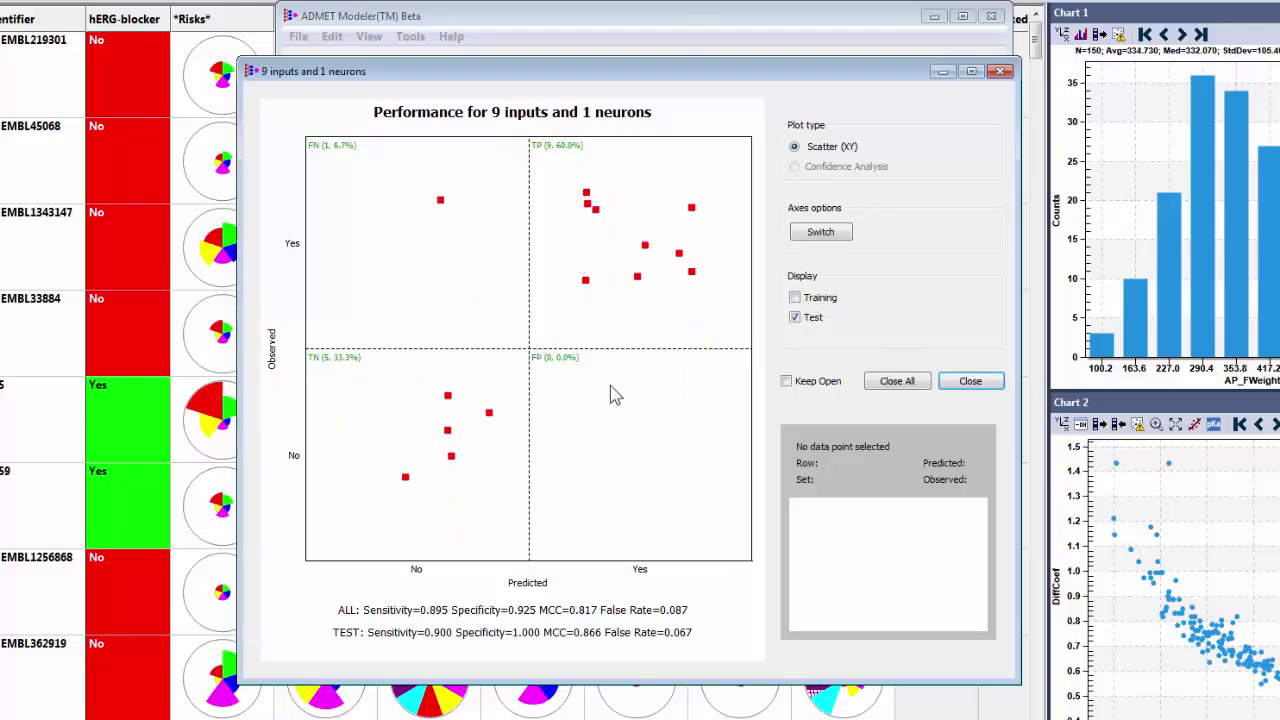
{"action": "left_click", "coordinate": [441, 201]}
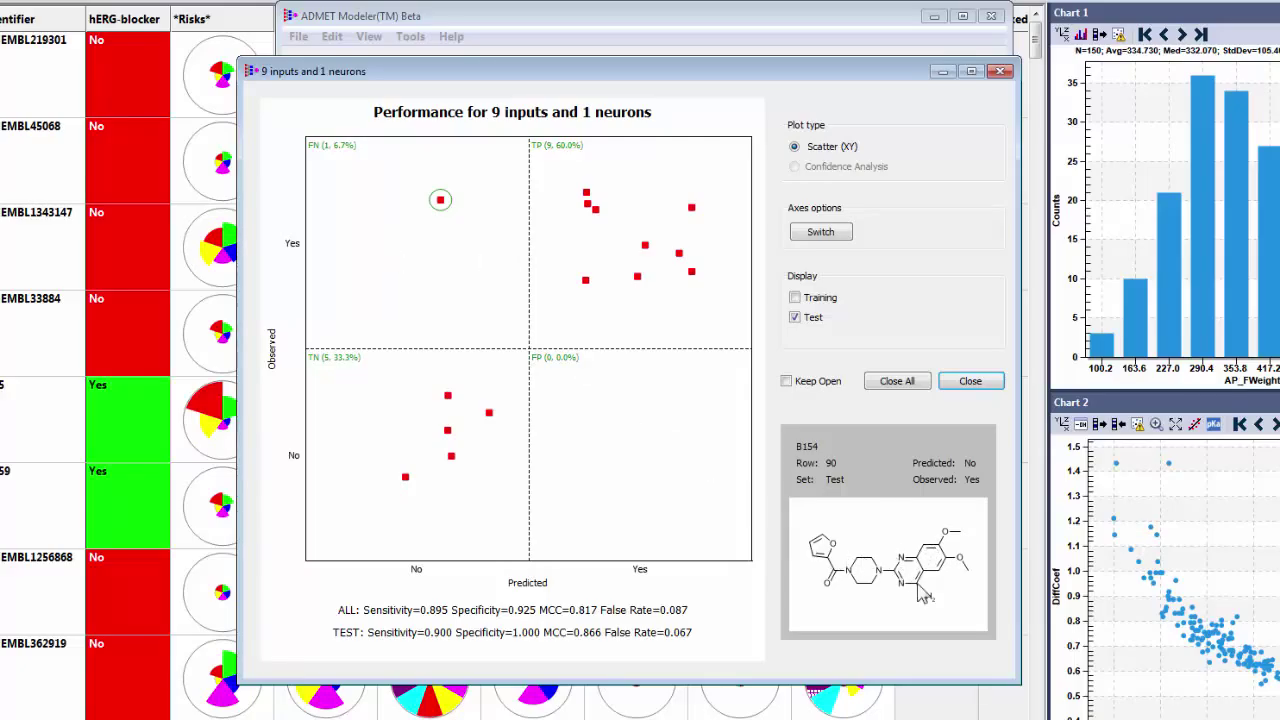
Show only the training compounds in the plot, inspect two neighbouring false positives, and close the plot
{"action": "left_click", "coordinate": [795, 297]}
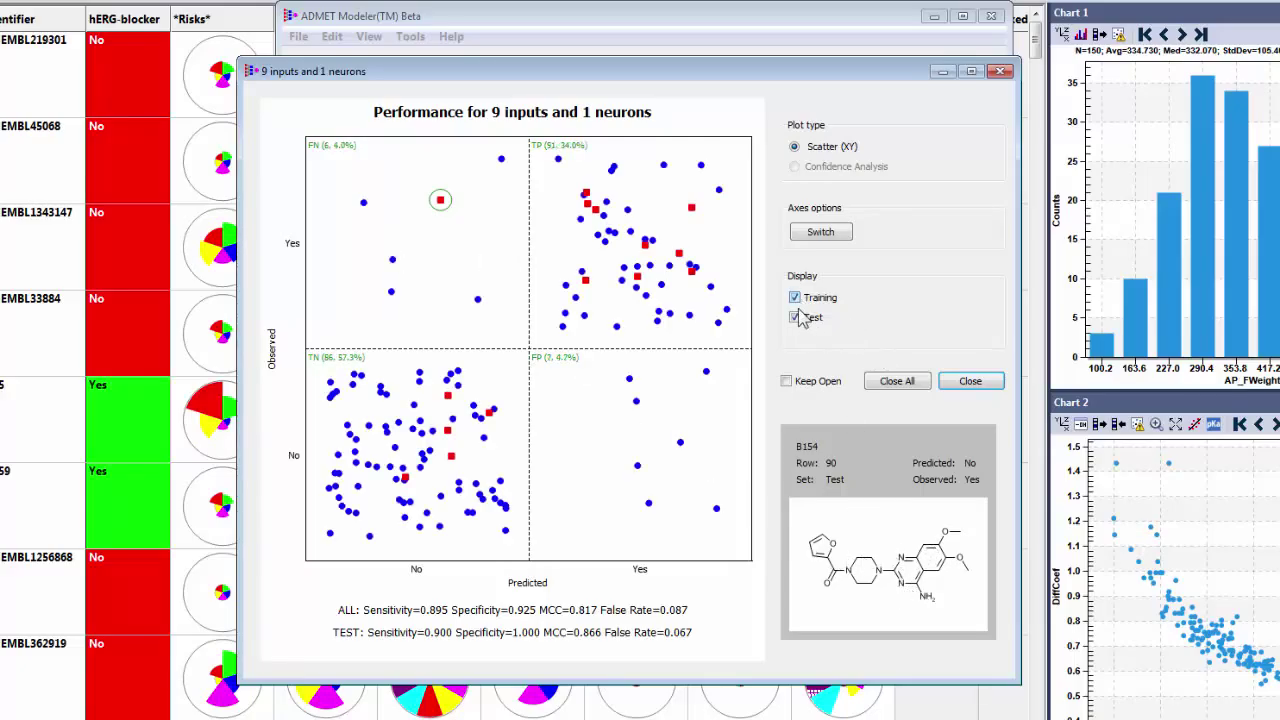
{"action": "left_click", "coordinate": [795, 317]}
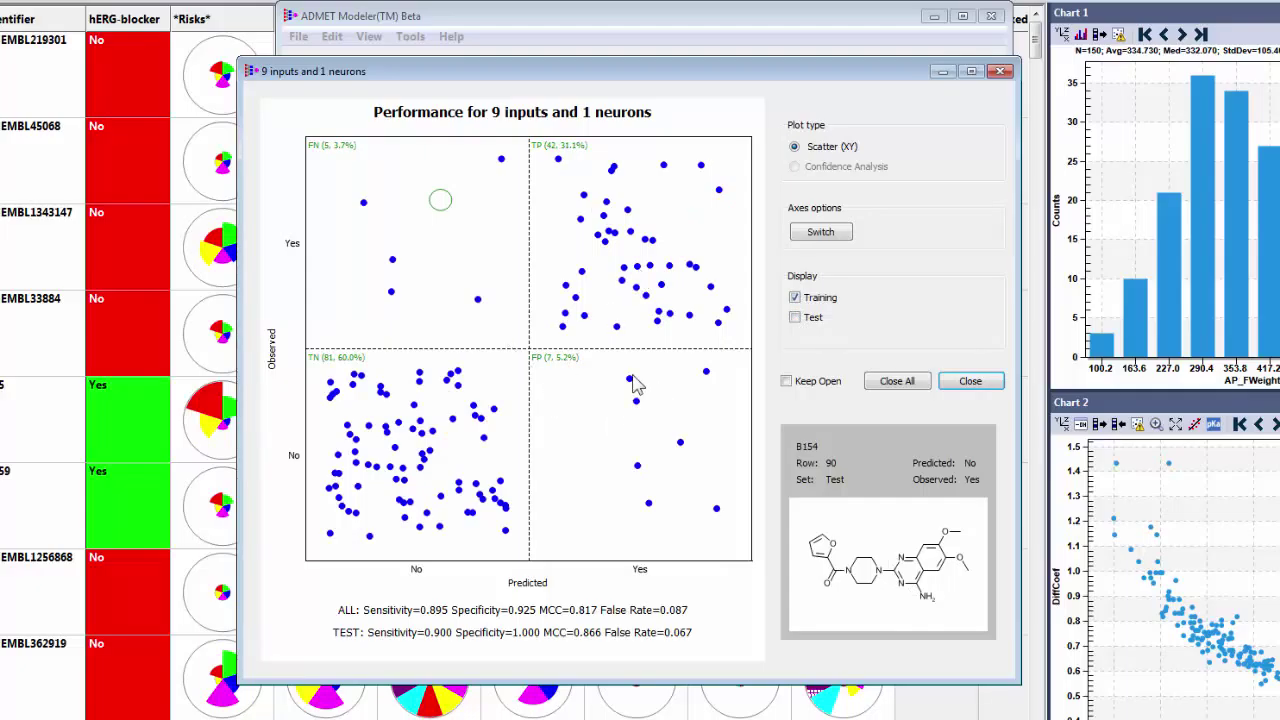
{"action": "left_click", "coordinate": [630, 380]}
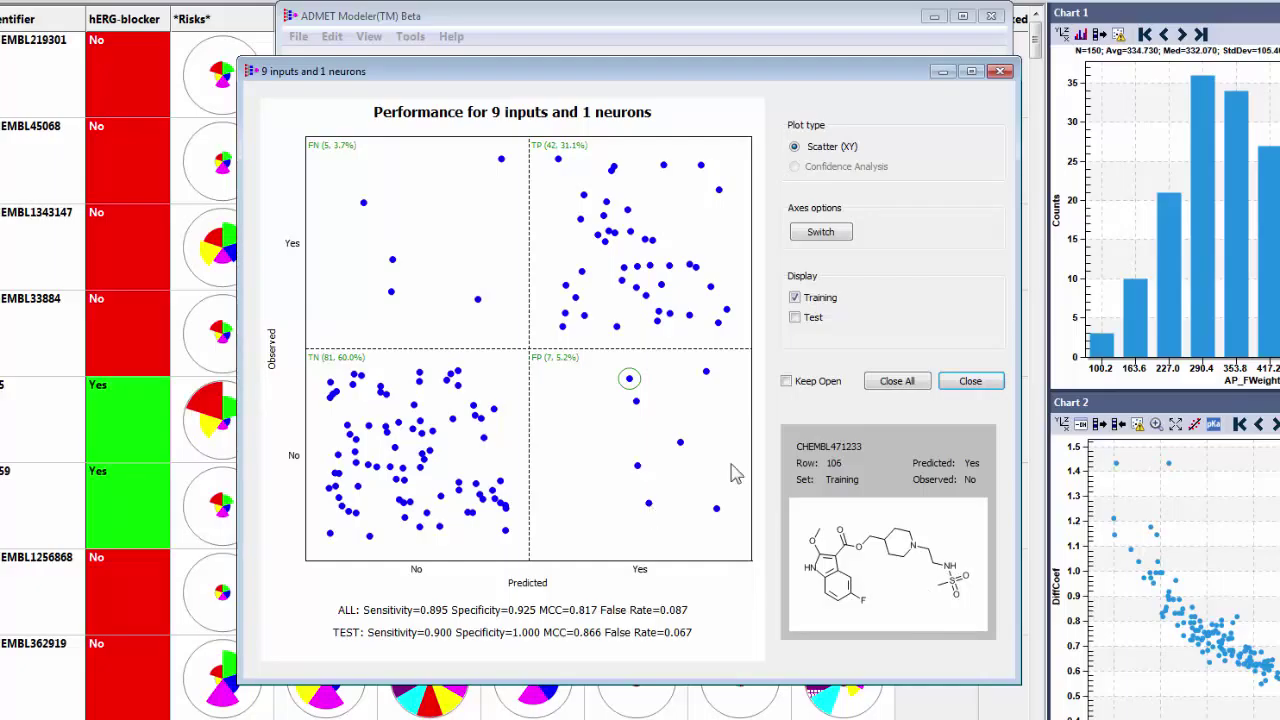
{"action": "left_click", "coordinate": [637, 401]}
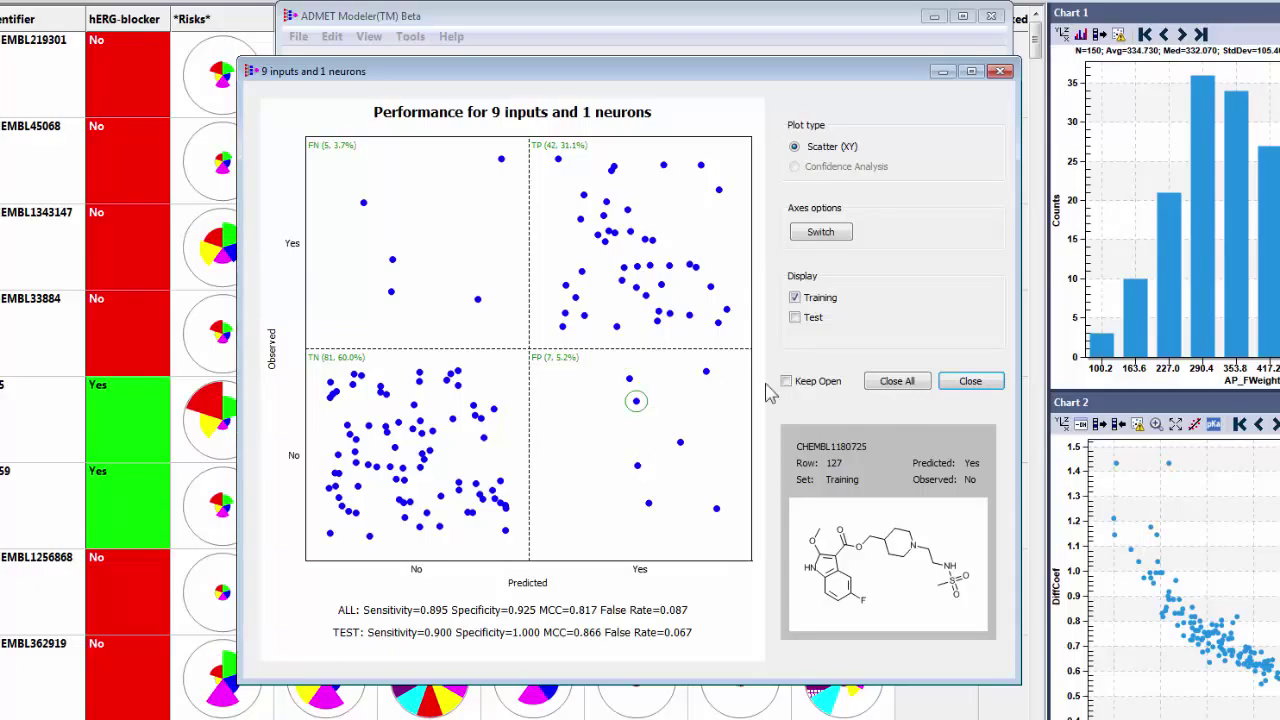
{"action": "left_click", "coordinate": [970, 385]}
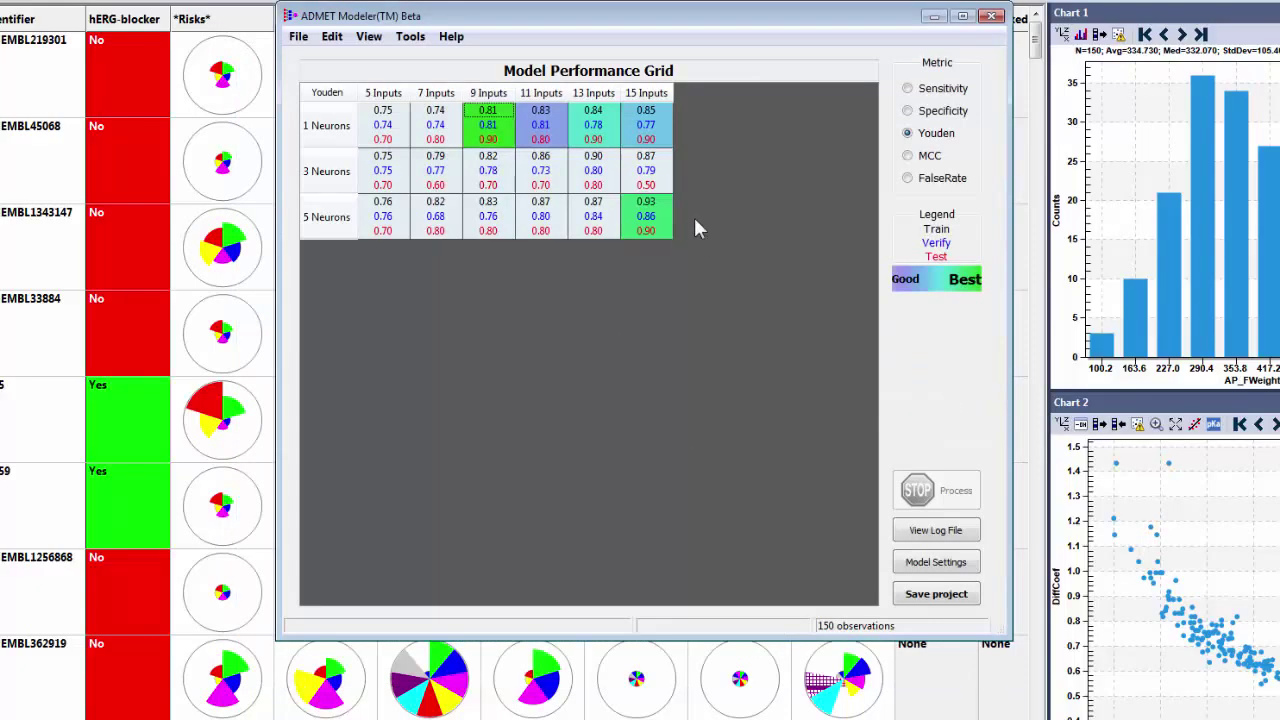
Turn off Model Complexity in the best ensemble settings and apply the criteria to the performance grid
{"action": "left_click", "coordinate": [410, 36]}
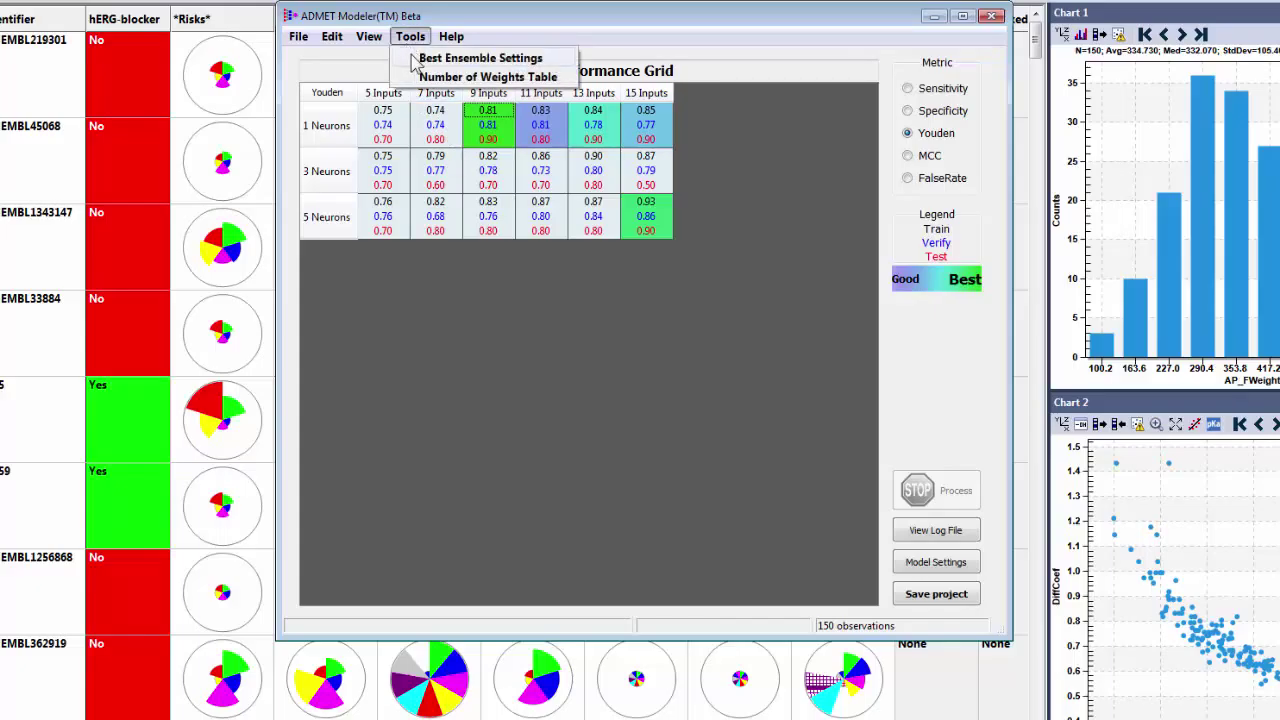
{"action": "left_click", "coordinate": [480, 58]}
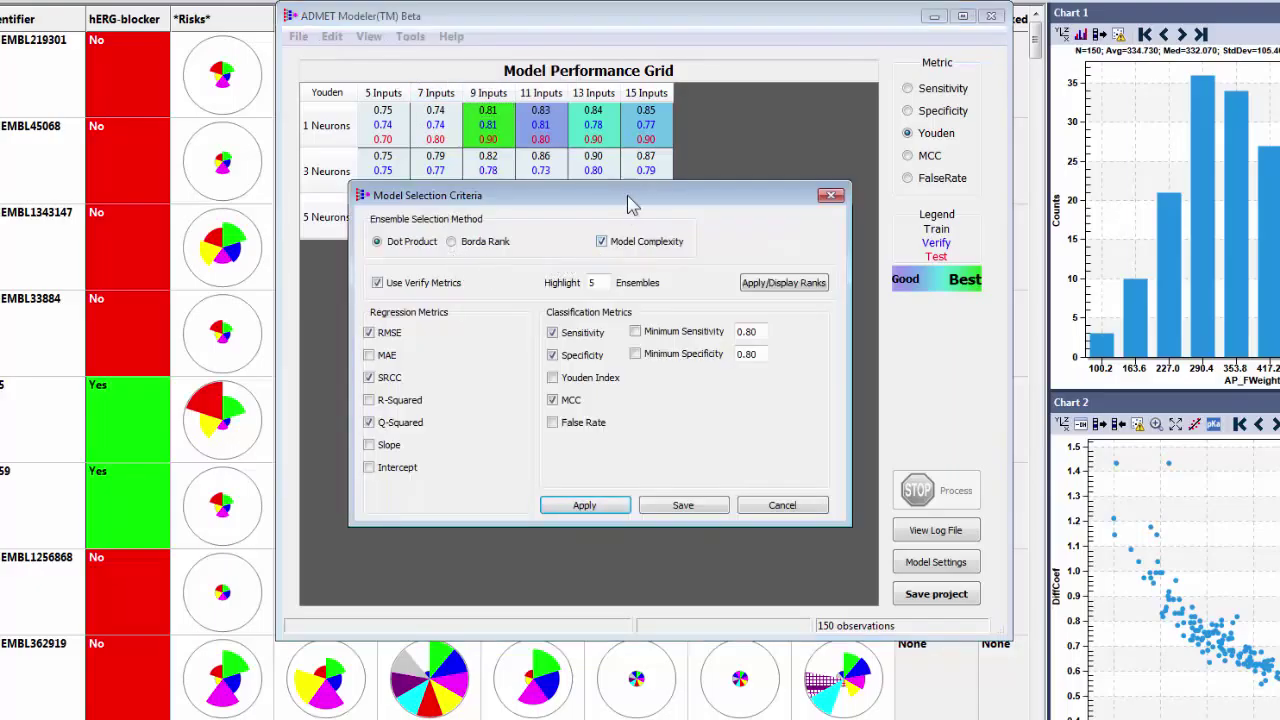
{"action": "left_click_drag", "start_coordinate": [634, 196], "coordinate": [627, 232]}
{"action": "left_click", "coordinate": [596, 278]}
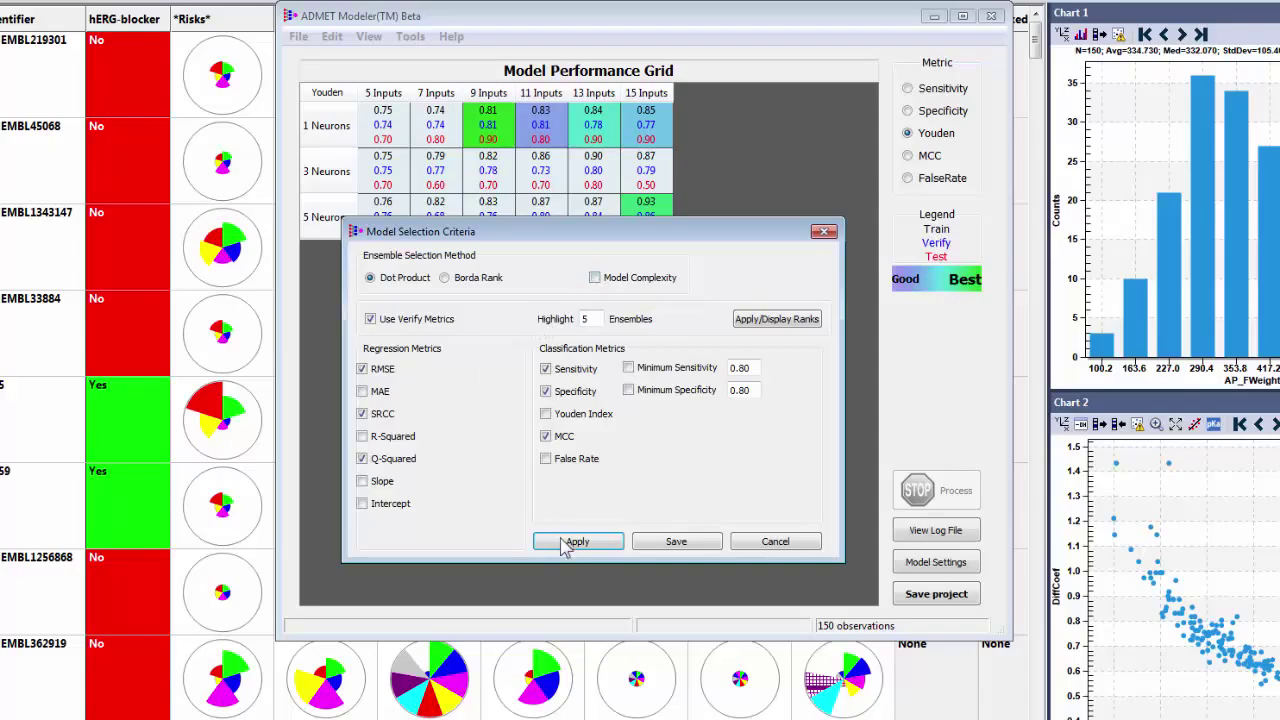
{"action": "left_click", "coordinate": [613, 554]}
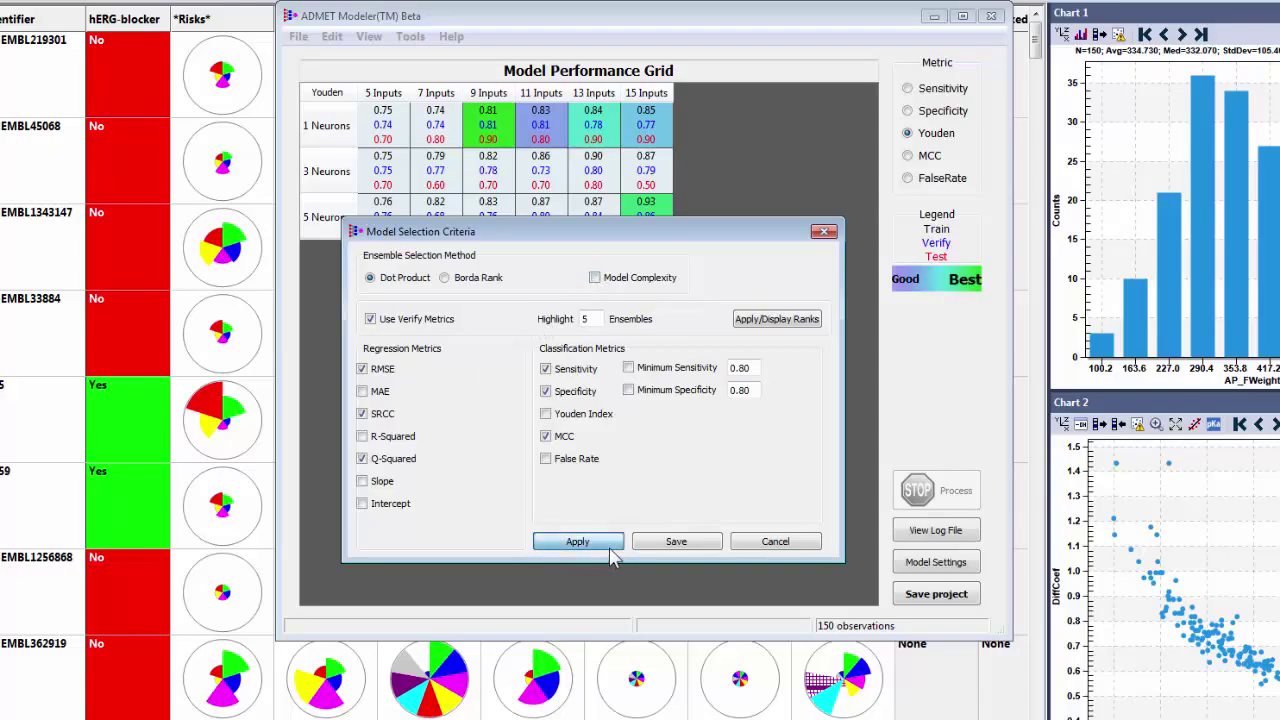
{"action": "left_click", "coordinate": [773, 543]}
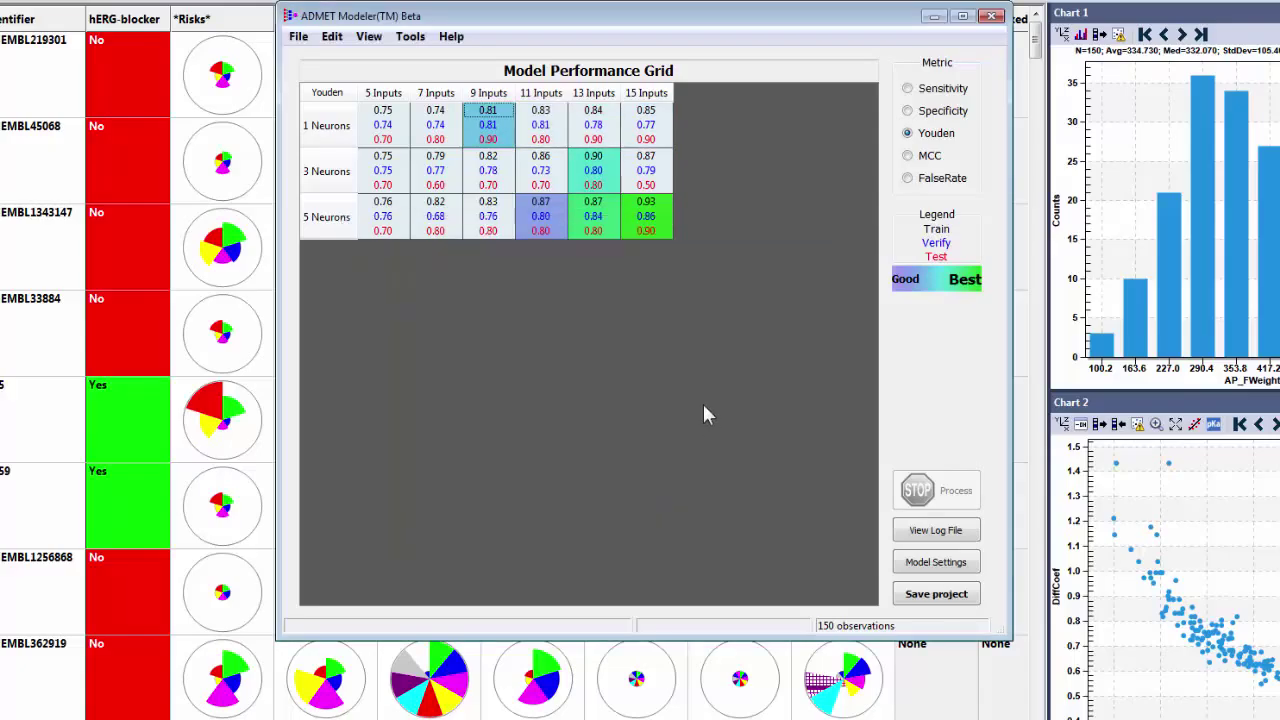
Review the performance plot of the 15-input, 5-neuron model, and compare the grid by Sensitivity and Specificity
{"action": "double_click", "coordinate": [655, 227]}
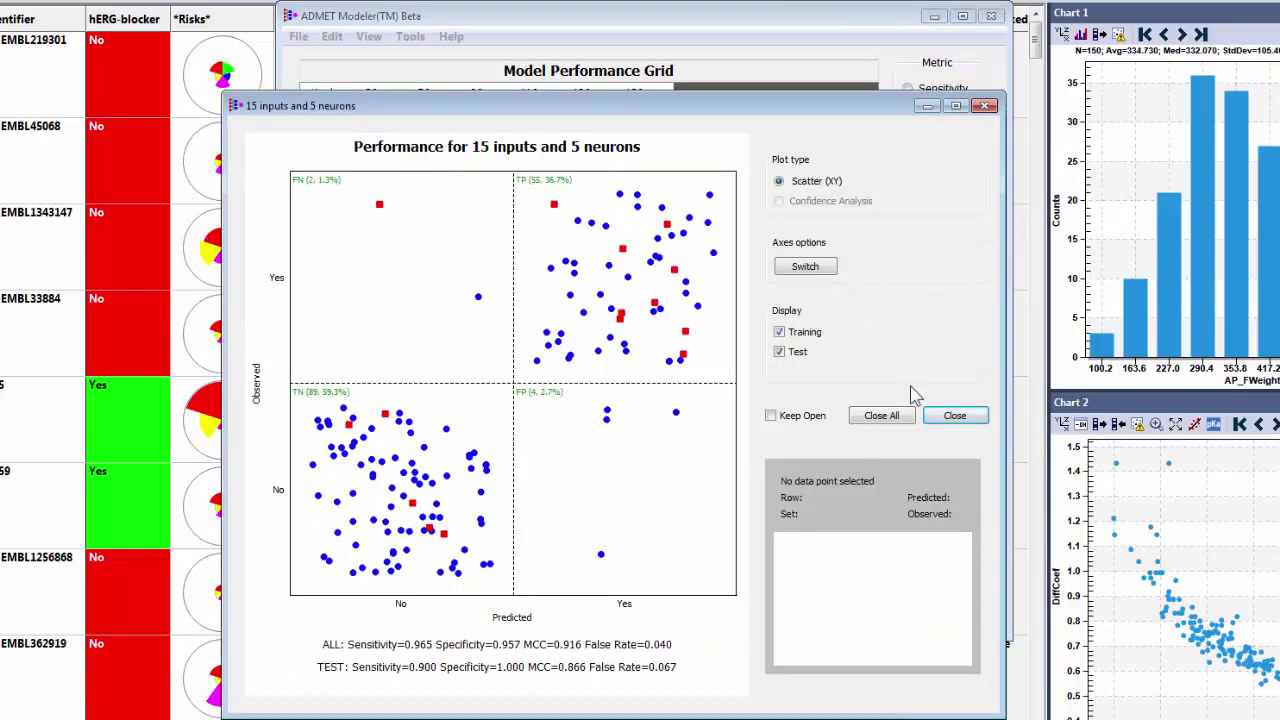
{"action": "left_click", "coordinate": [985, 105]}
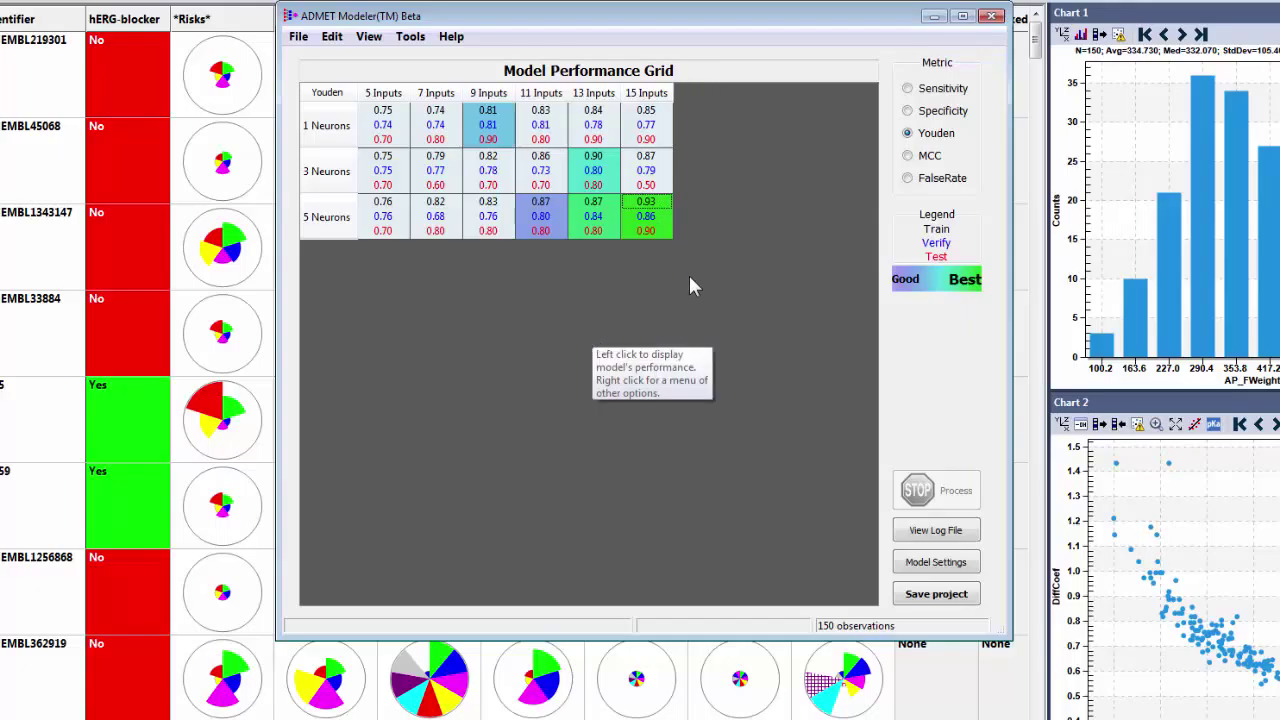
{"action": "left_click", "coordinate": [916, 90]}
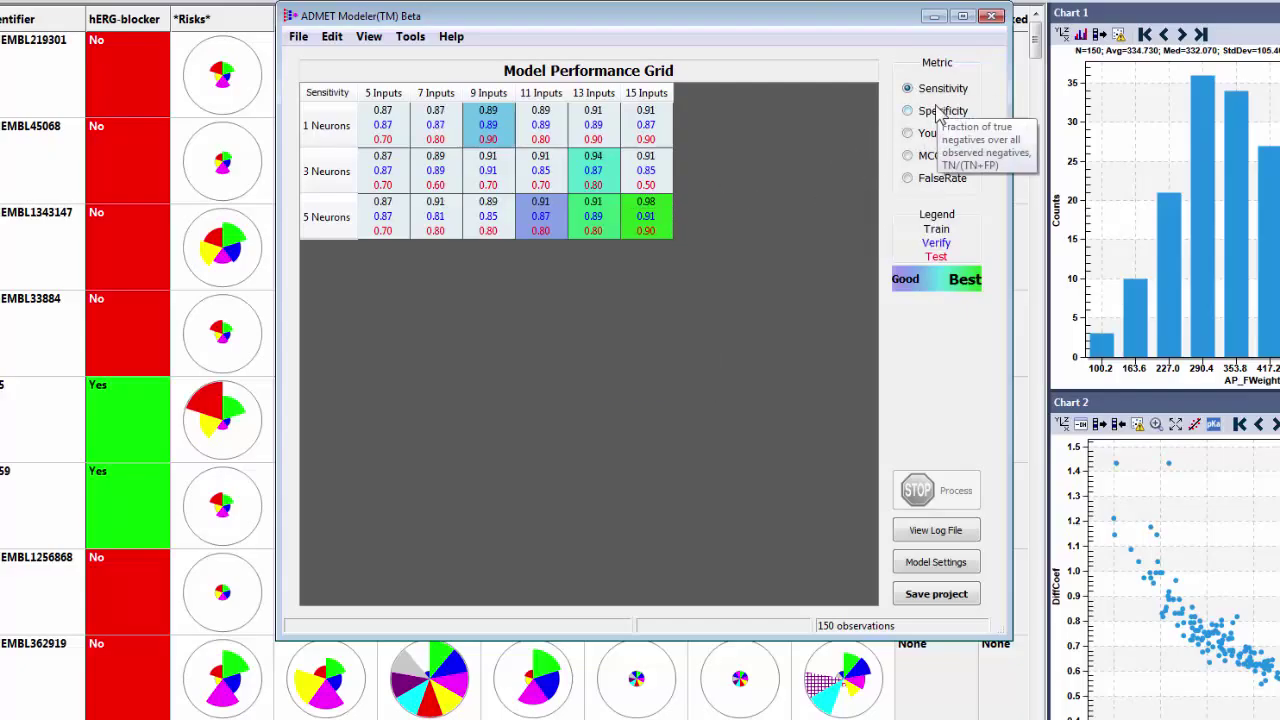
{"action": "left_click", "coordinate": [940, 113]}
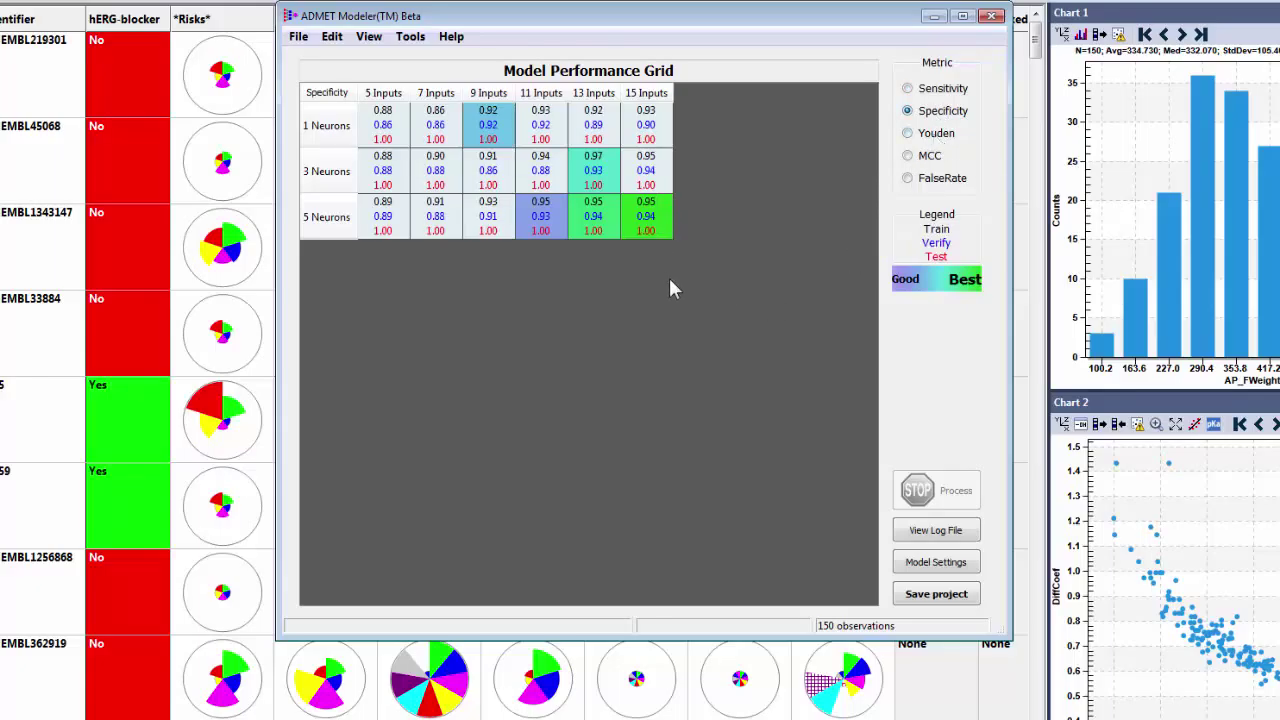
Start exporting the 15-input, 5-neuron model and name it hERG-model1
{"action": "right_click", "coordinate": [646, 222]}
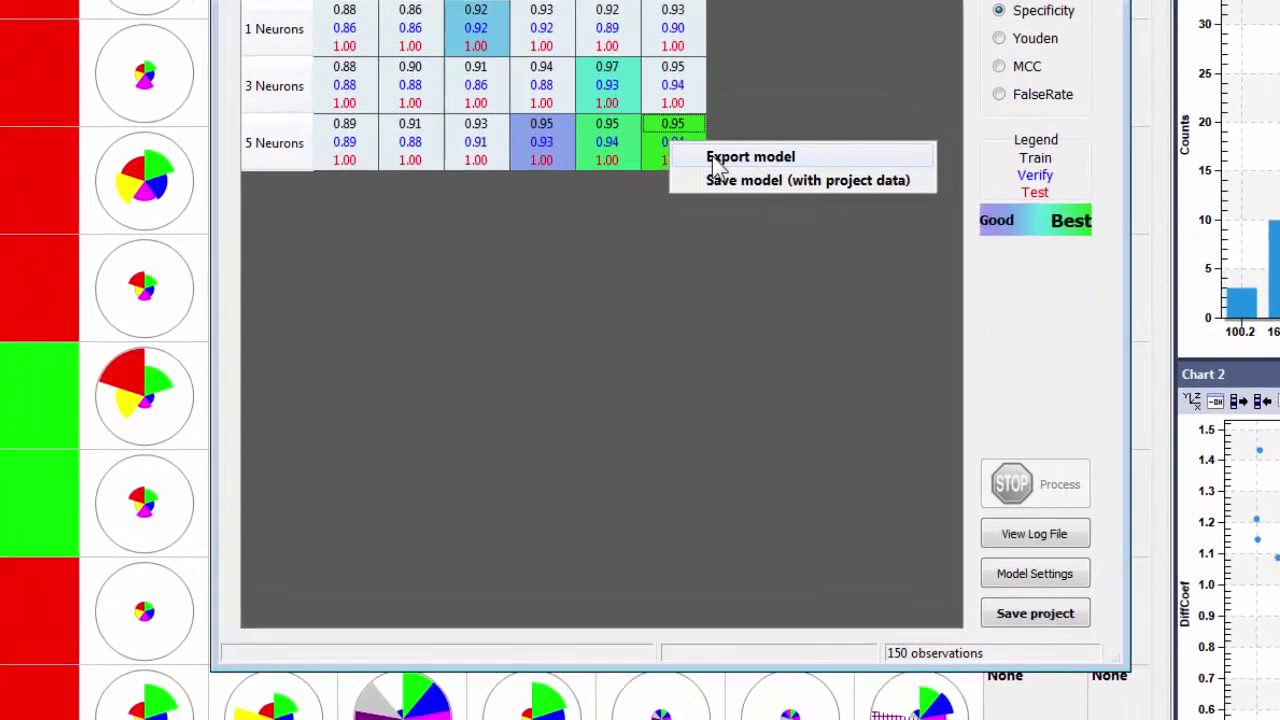
{"action": "left_click", "coordinate": [683, 235]}
{"action": "type", "text": "hERG-mod"}
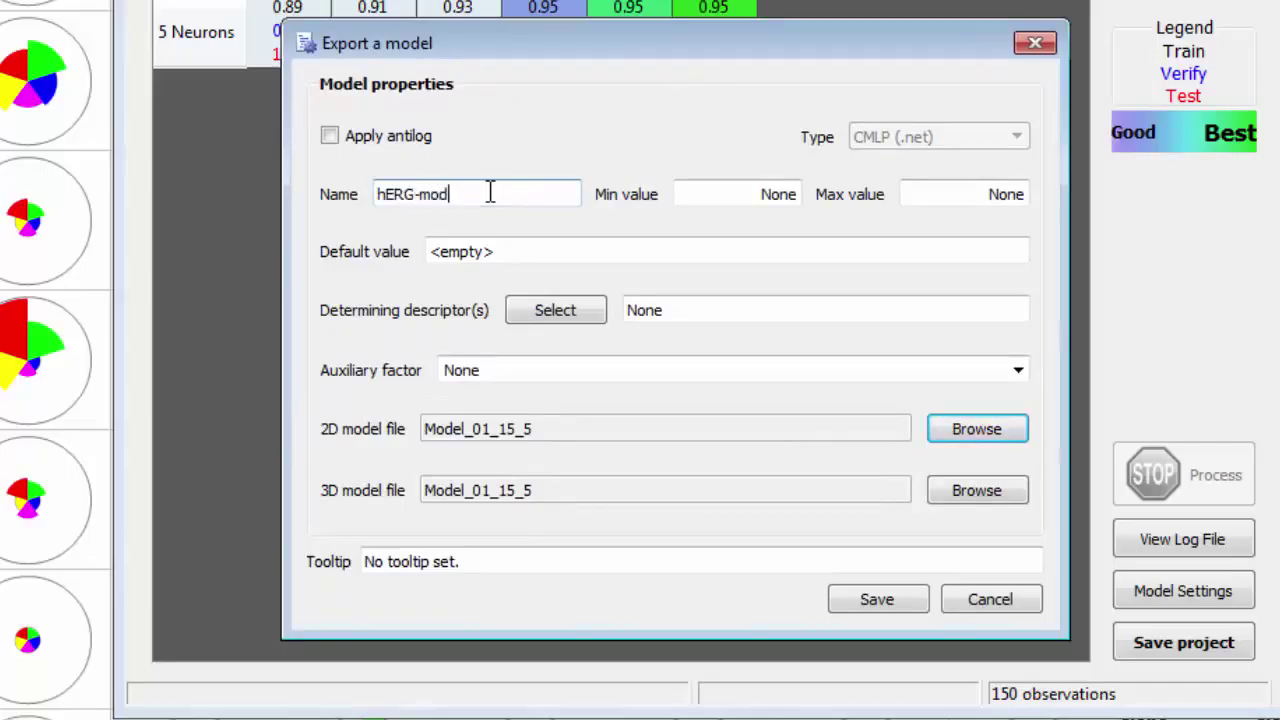
{"action": "type", "text": "el1"}
Set the exported model's tooltip to "hERG model built on 150" and save the export
{"action": "left_click", "coordinate": [612, 559]}
{"action": "key", "text": "ctrl+a"}
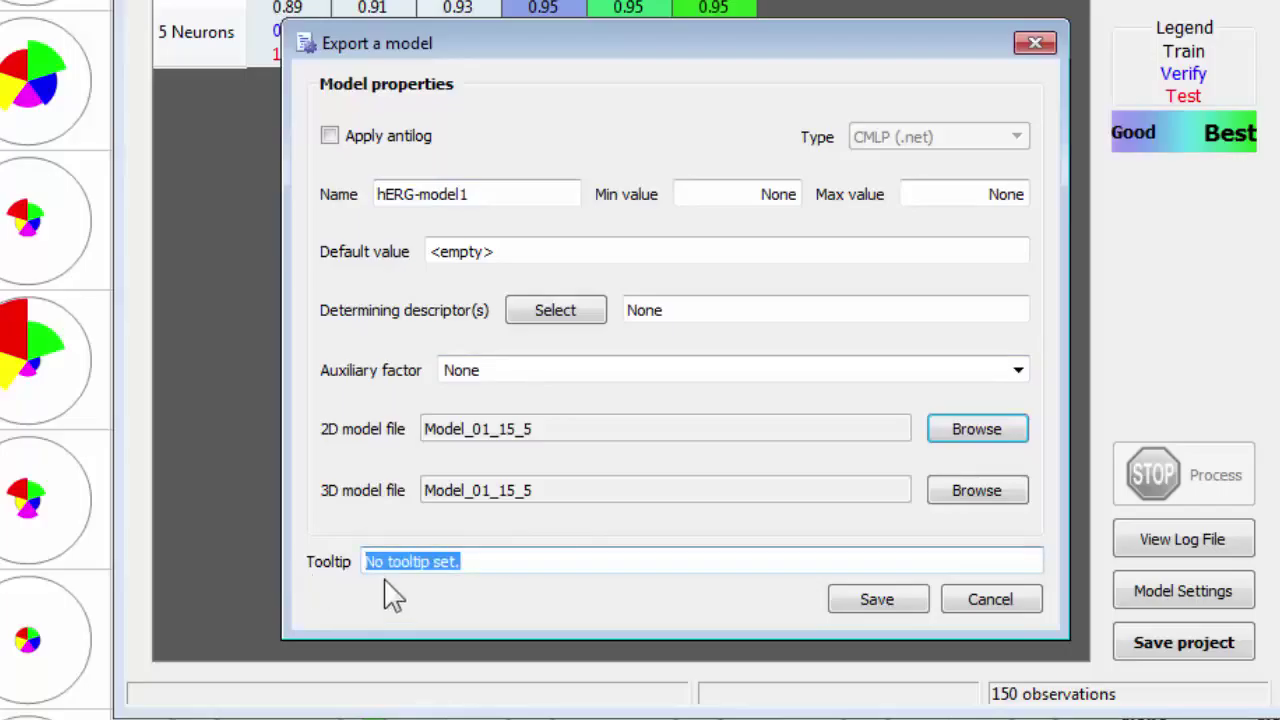
{"action": "type", "text": "B"}
{"action": "key", "text": "BackSpace"}
{"action": "type", "text": "h"}
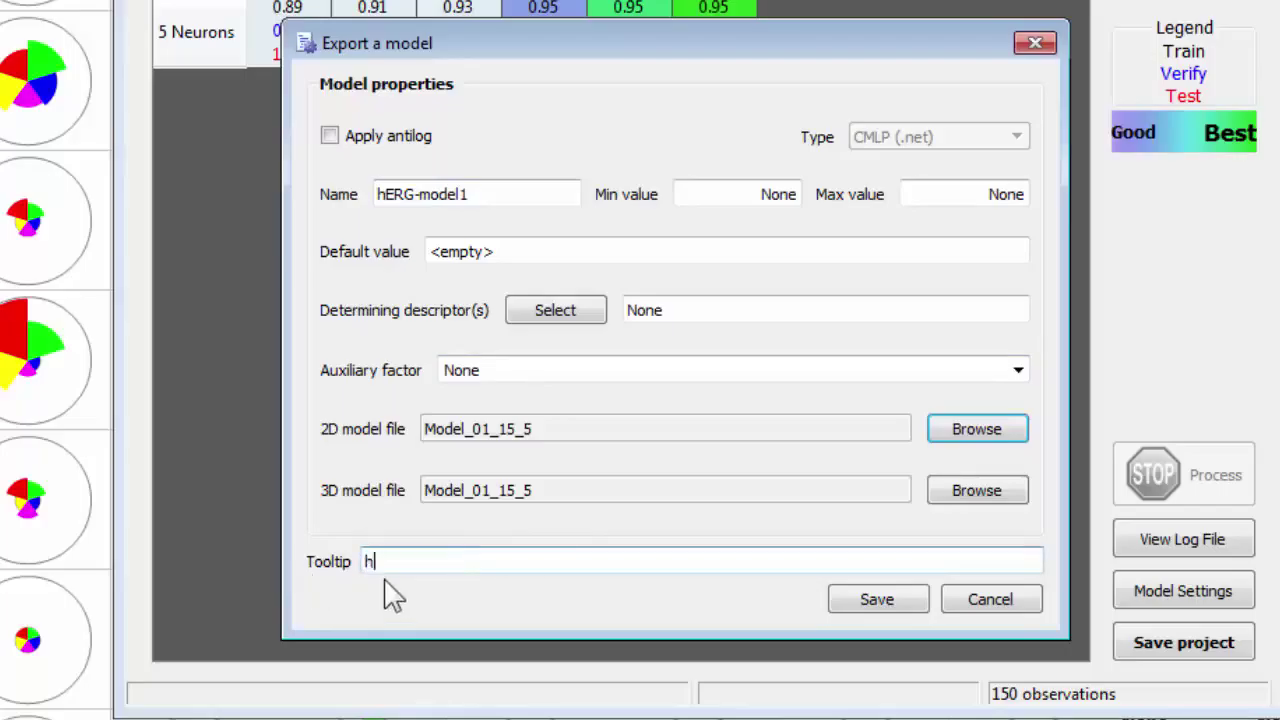
{"action": "type", "text": "ERG model "}
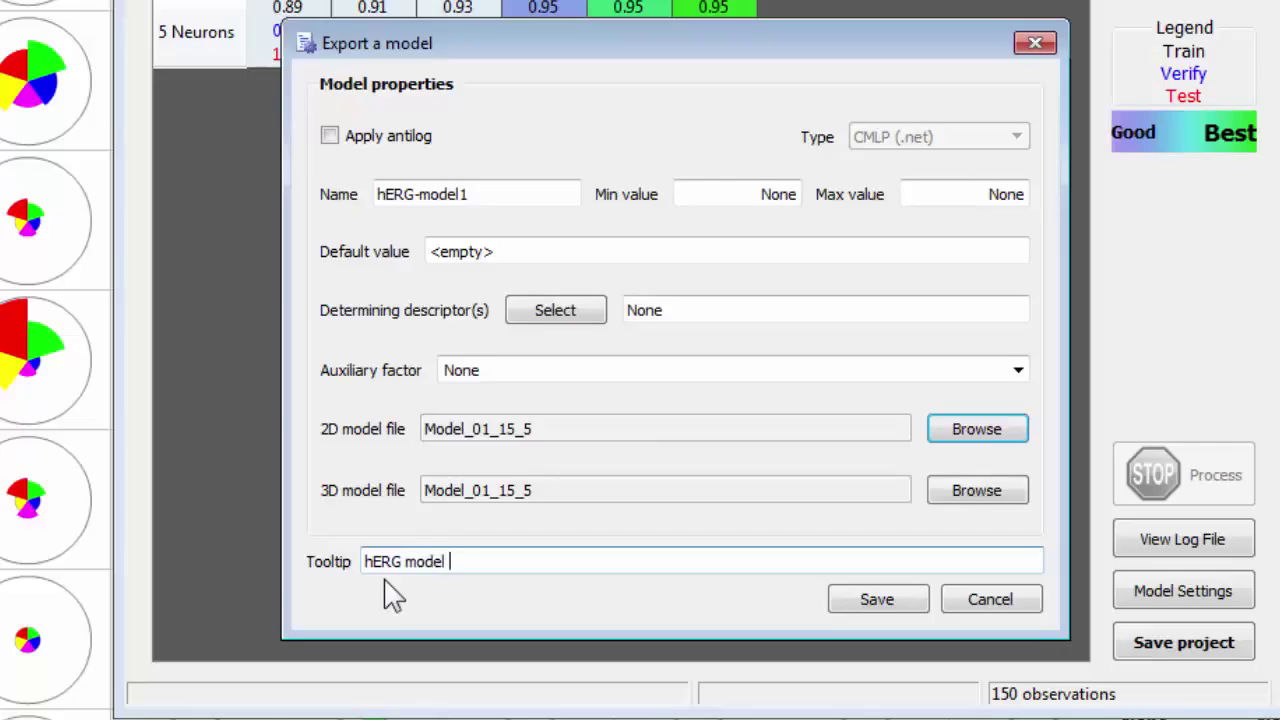
{"action": "type", "text": "built on 150"}
{"action": "left_click", "coordinate": [852, 606]}
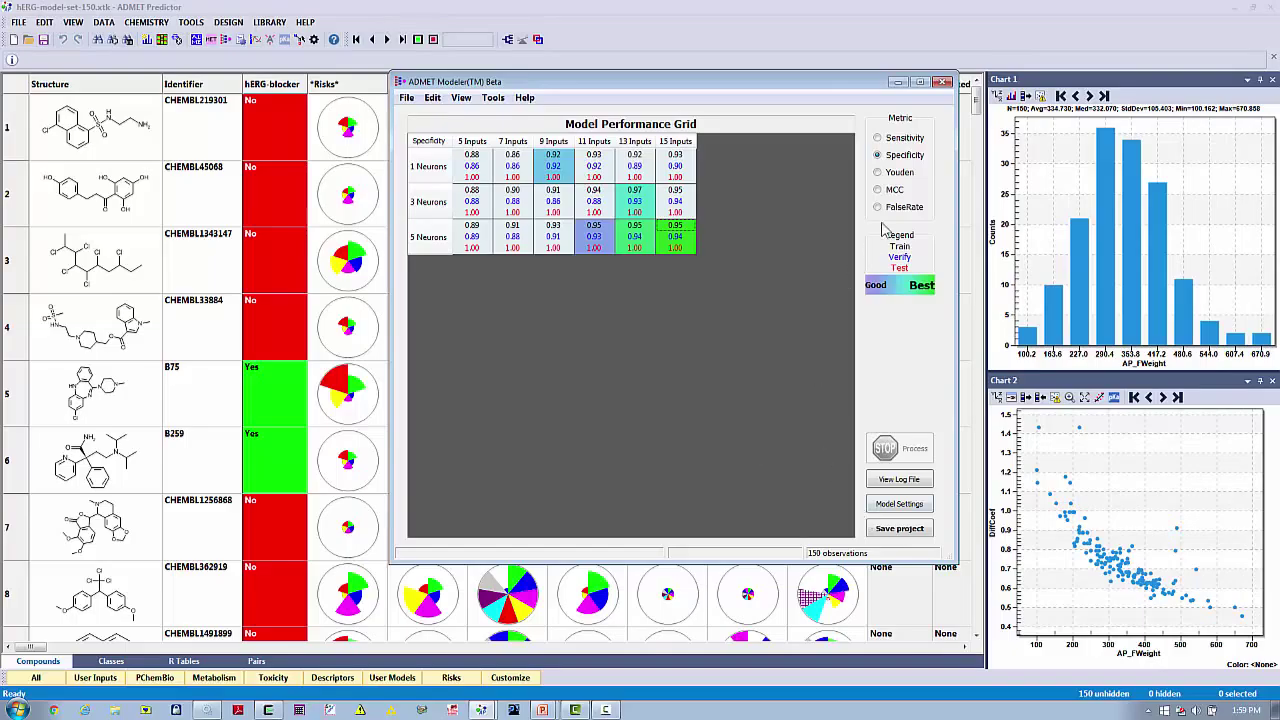
Save the modeling project as hERG-Model_0001 in the hERG folder under 2016_AP8, Demos
{"action": "left_click", "coordinate": [407, 98]}
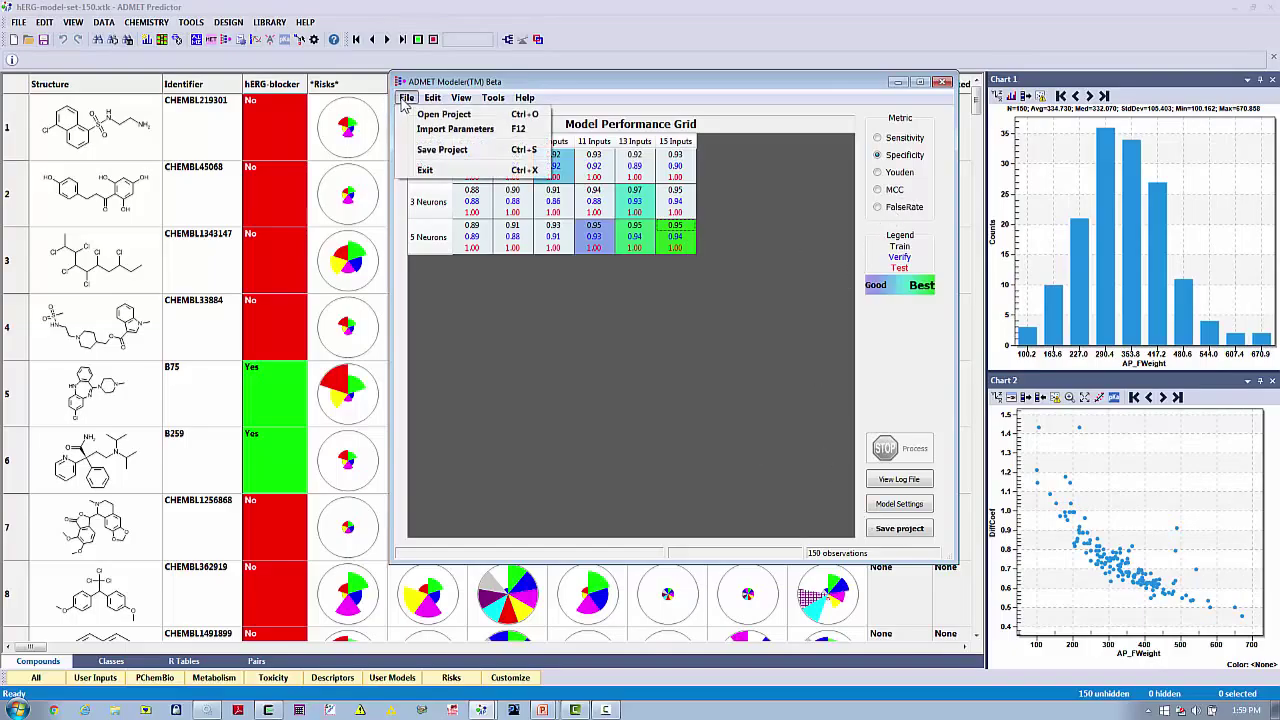
{"action": "left_click", "coordinate": [588, 360]}
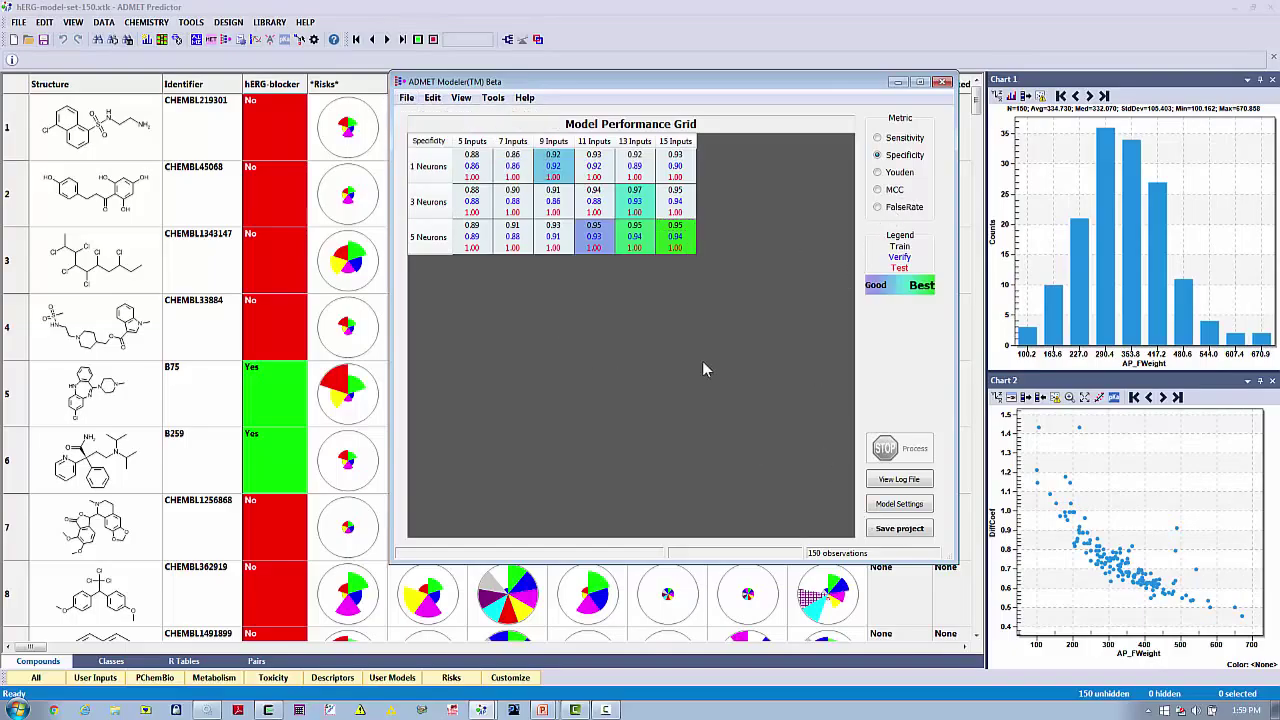
{"action": "left_click", "coordinate": [897, 530]}
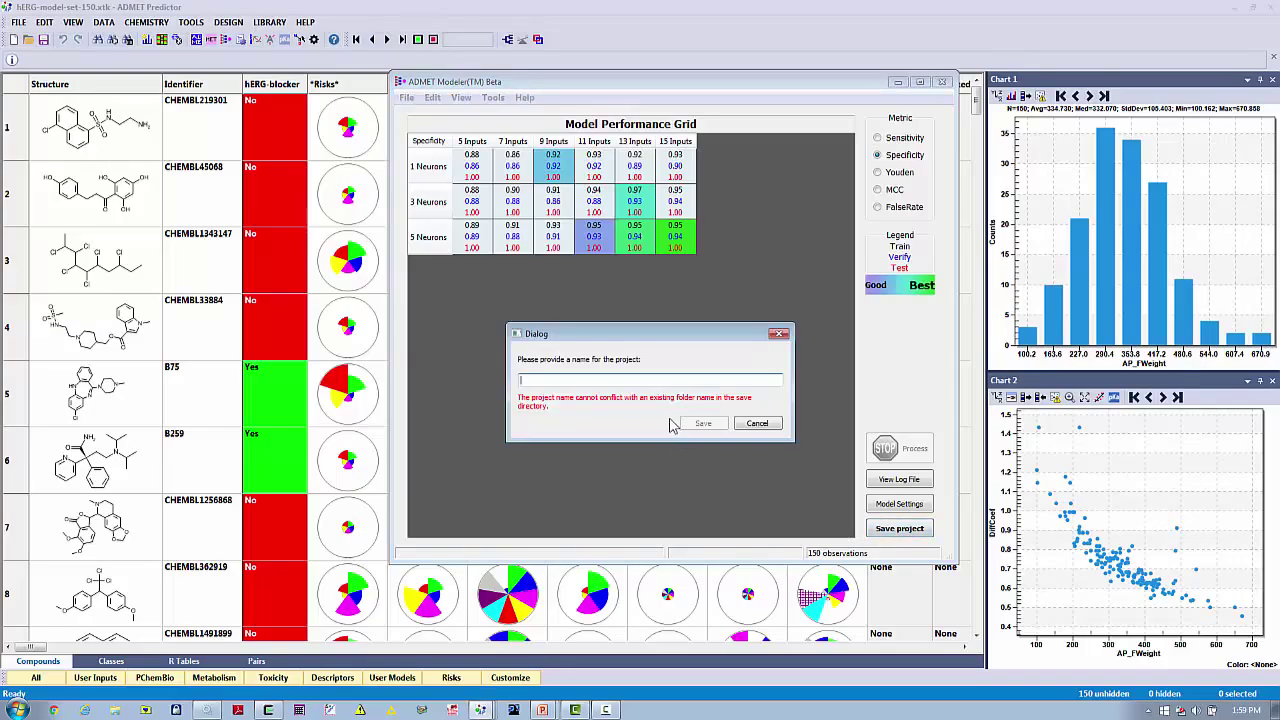
{"action": "type", "text": "hERG-Model_0001"}
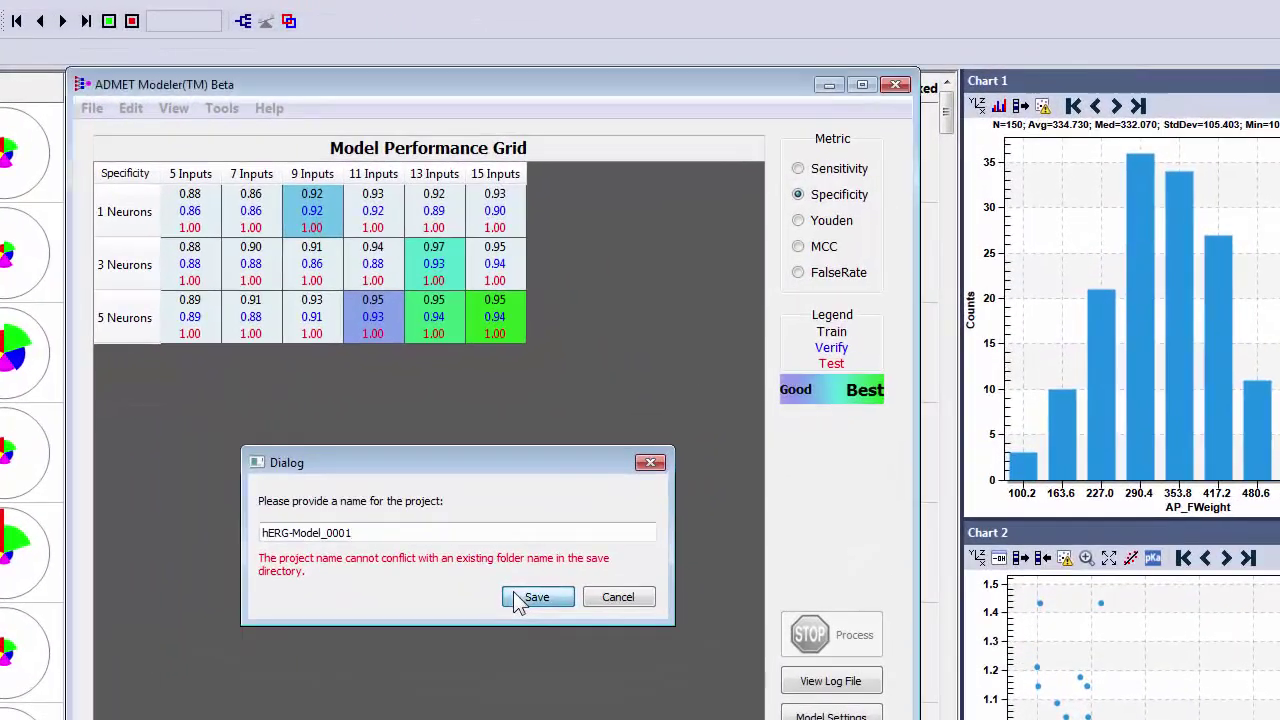
{"action": "left_click", "coordinate": [514, 595]}
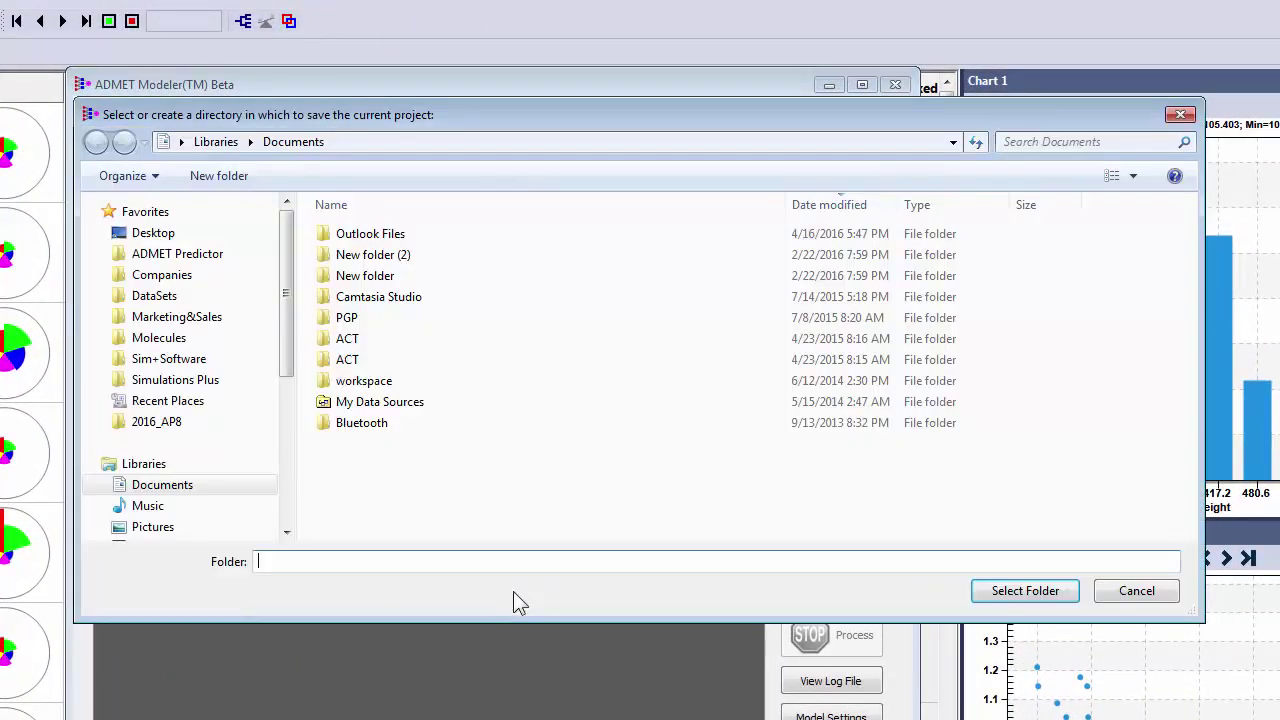
{"action": "left_click", "coordinate": [168, 425]}
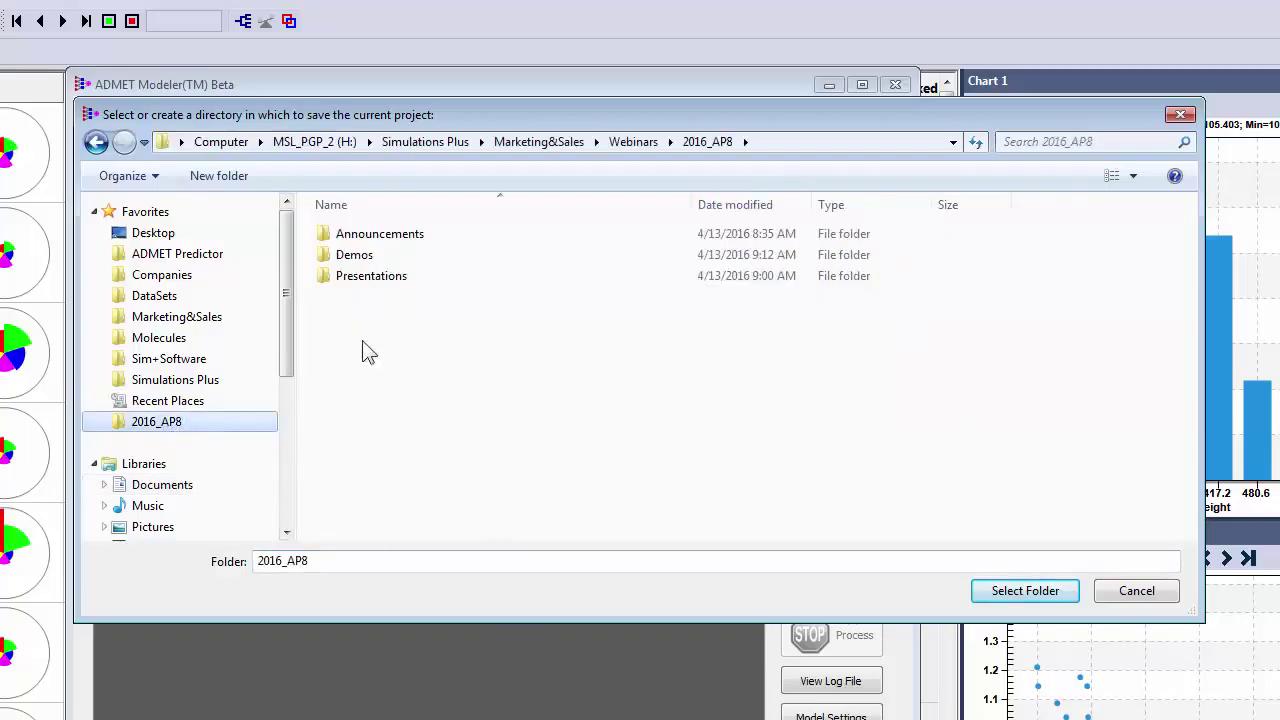
{"action": "double_click", "coordinate": [381, 255]}
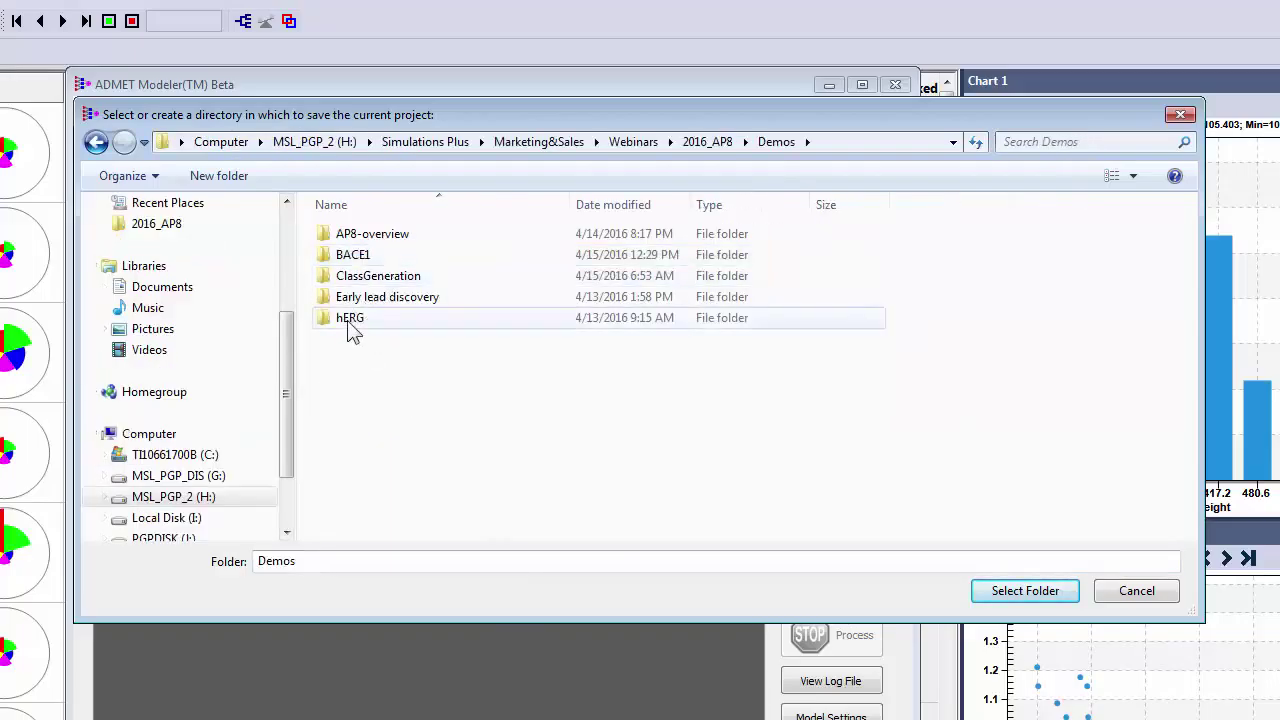
{"action": "double_click", "coordinate": [349, 318]}
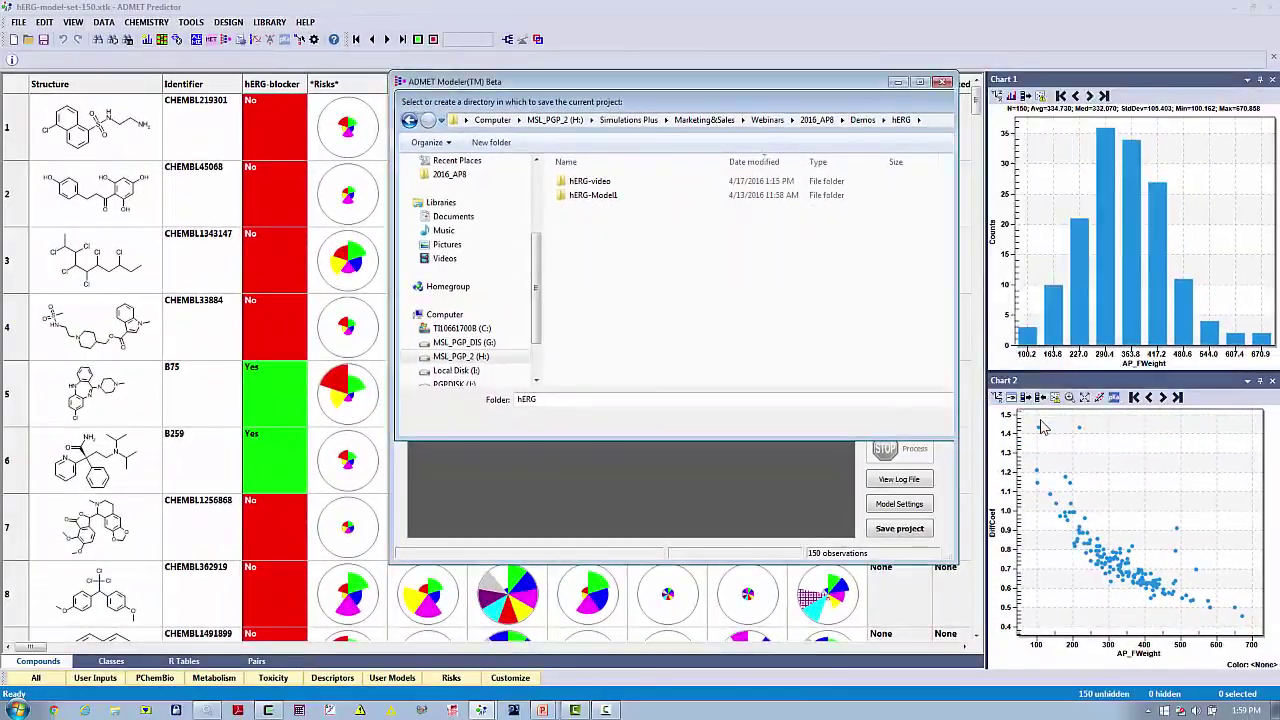
{"action": "left_click", "coordinate": [1040, 598]}
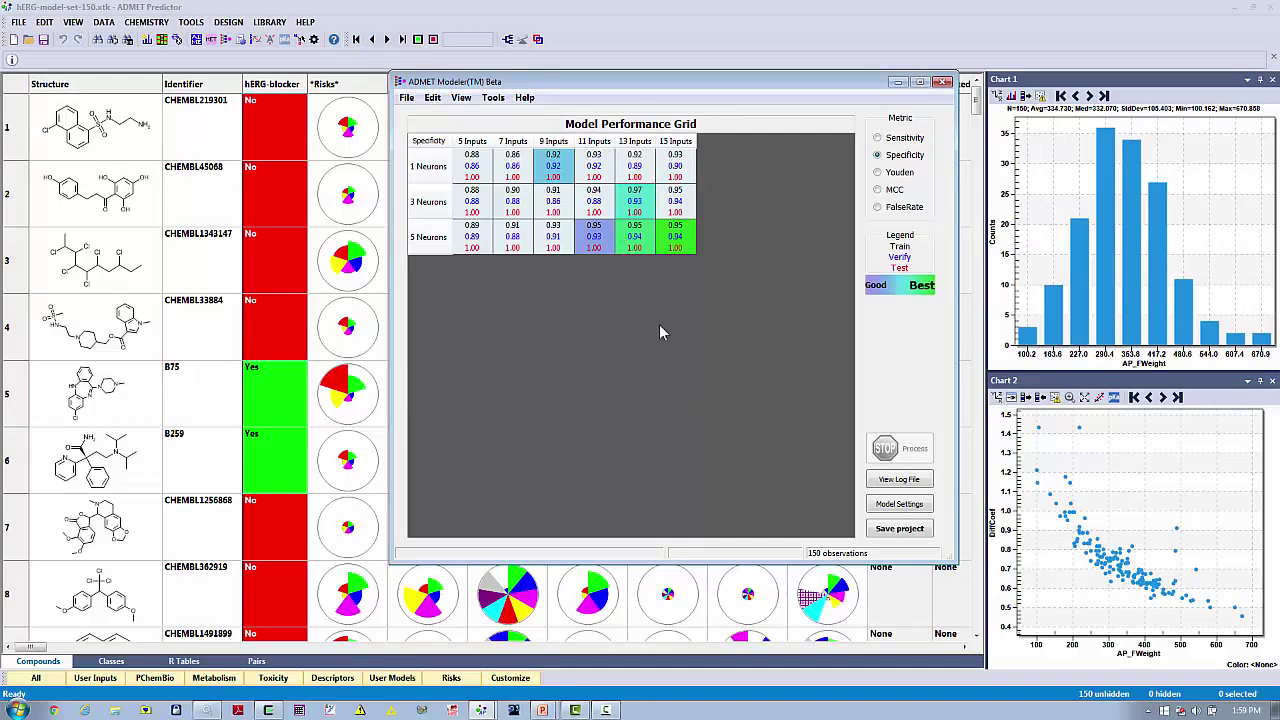
Exit ADMET Modeler and recalculate all ADMET properties in ADMET Predictor, including the user models, at pH 7.4
{"action": "left_click", "coordinate": [407, 98]}
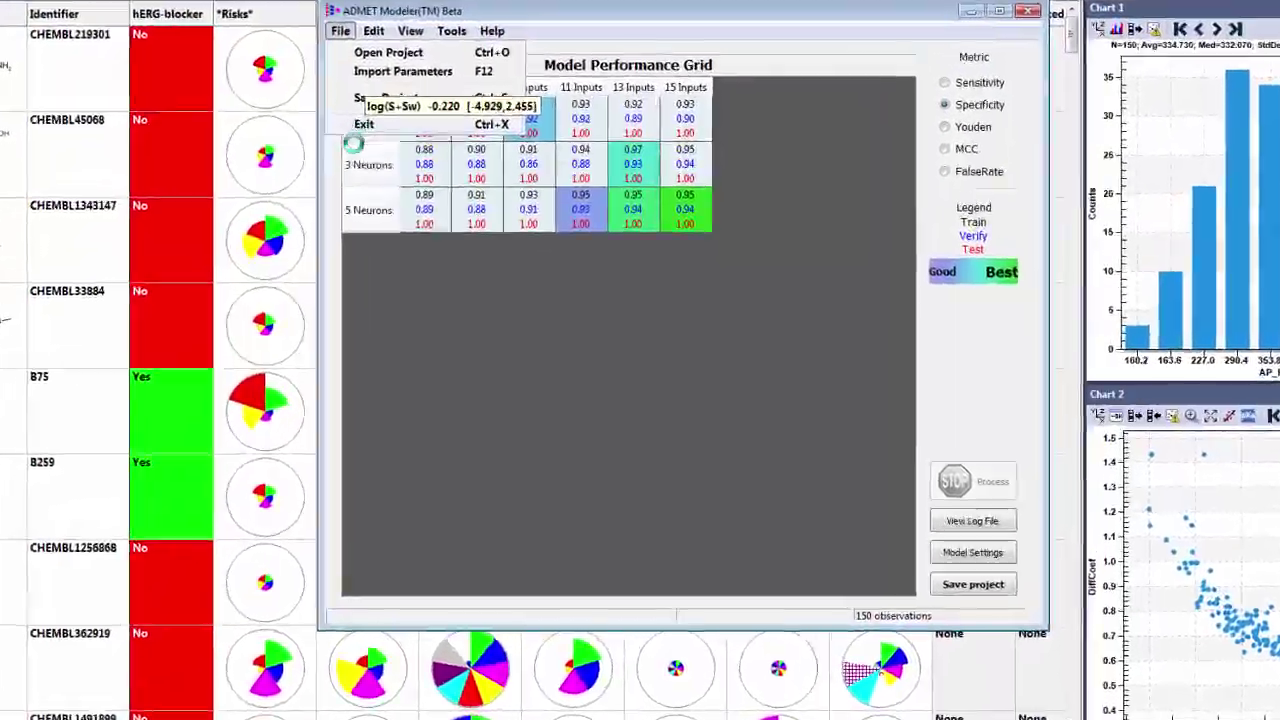
{"action": "left_click", "coordinate": [362, 124]}
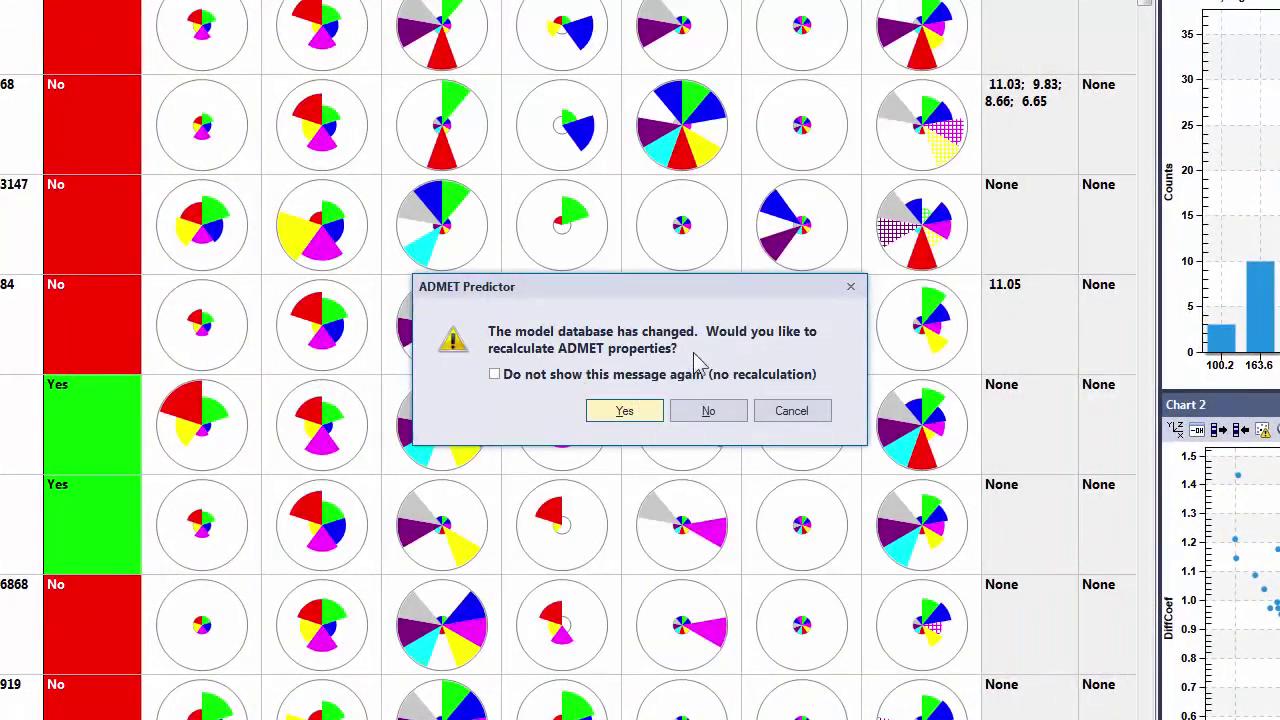
{"action": "left_click", "coordinate": [630, 413]}
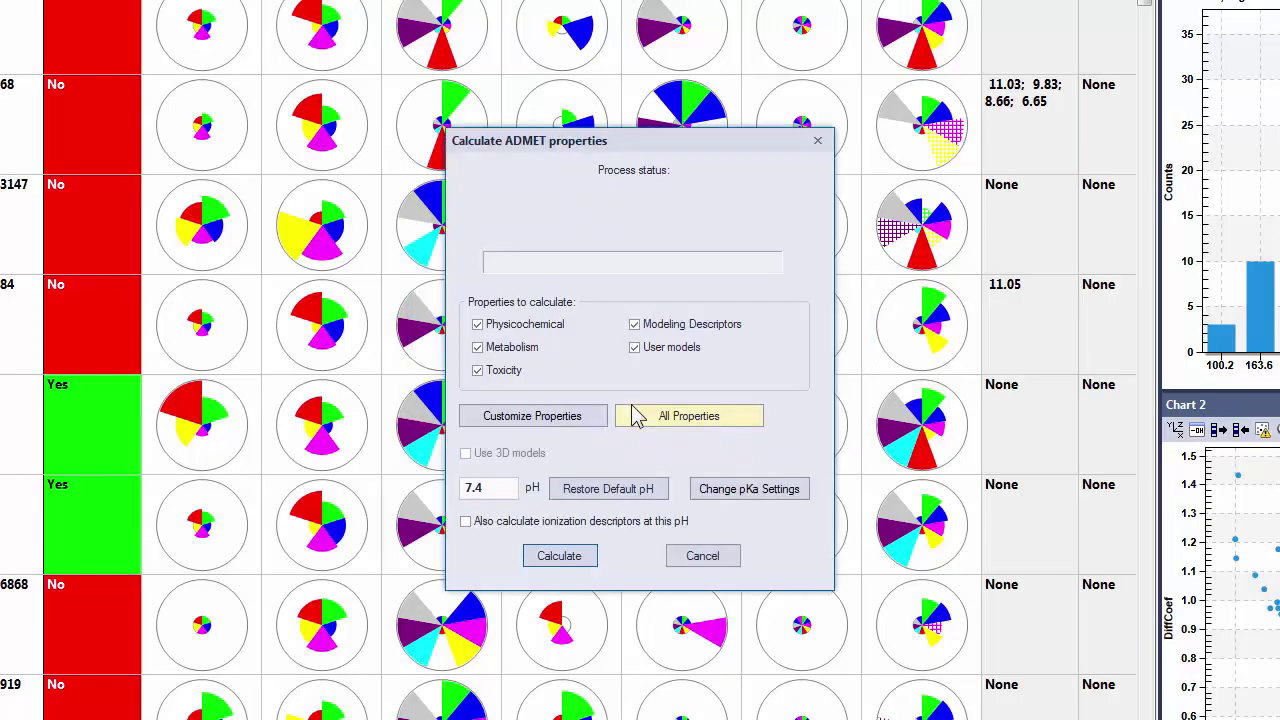
{"action": "left_click", "coordinate": [578, 566]}
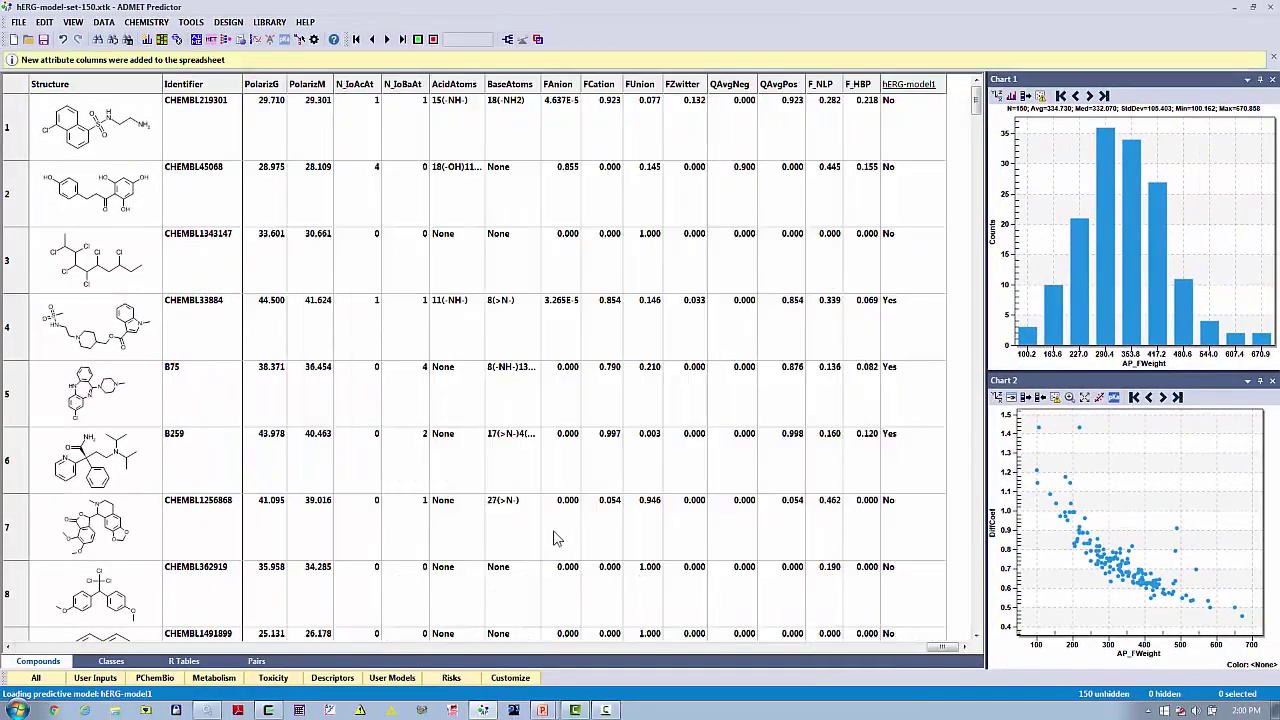
Show only the user model columns in the spreadsheet and add the hERG-blocker column after hERG-model1
{"action": "left_click", "coordinate": [391, 678]}
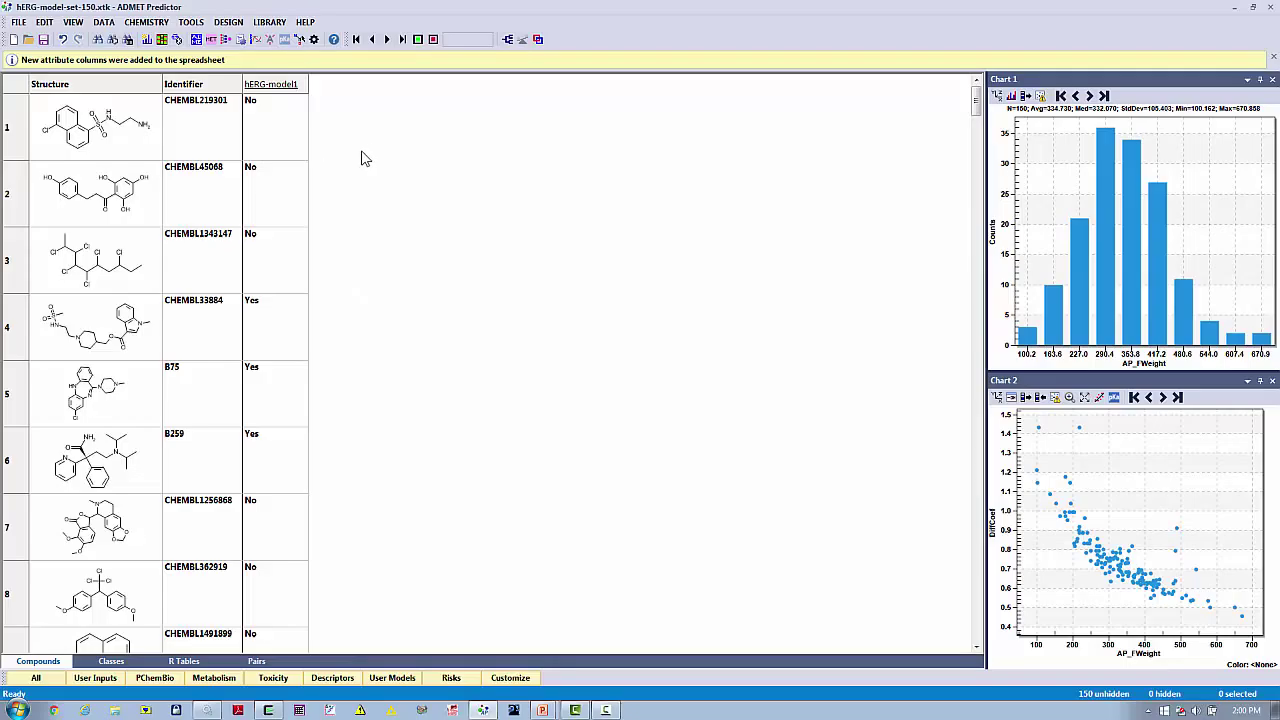
{"action": "left_click", "coordinate": [82, 24]}
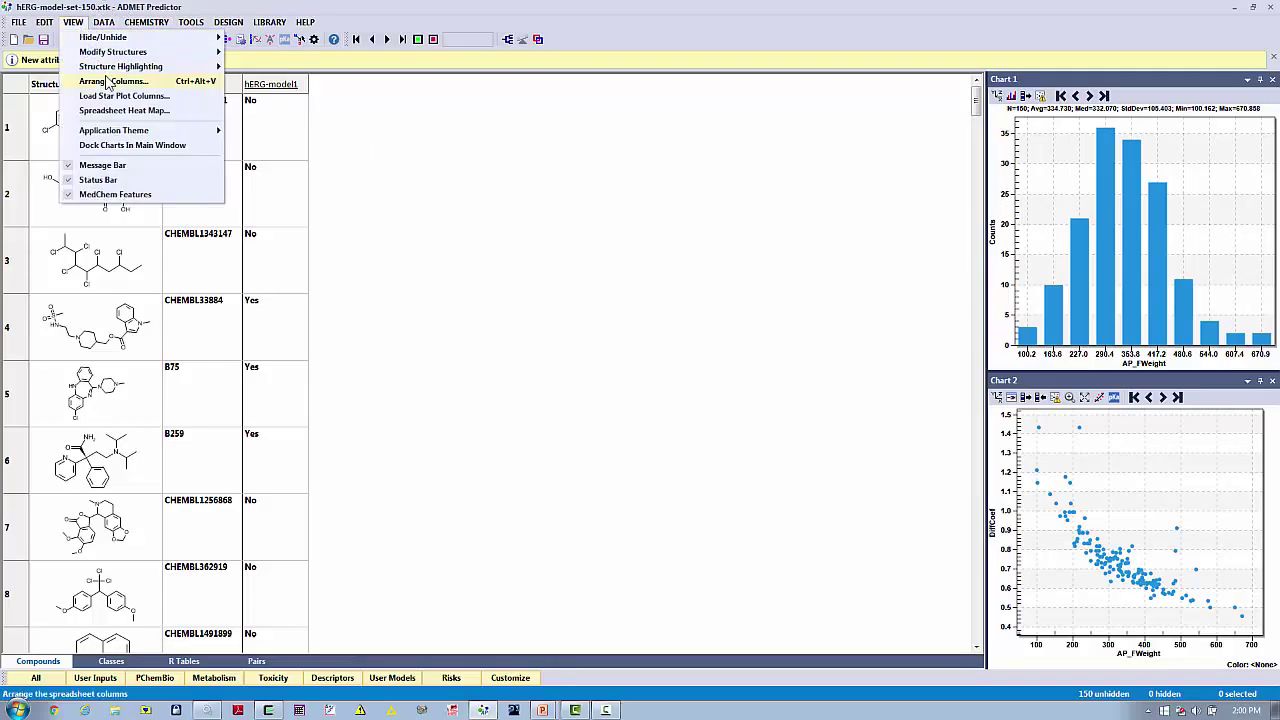
{"action": "left_click", "coordinate": [108, 83]}
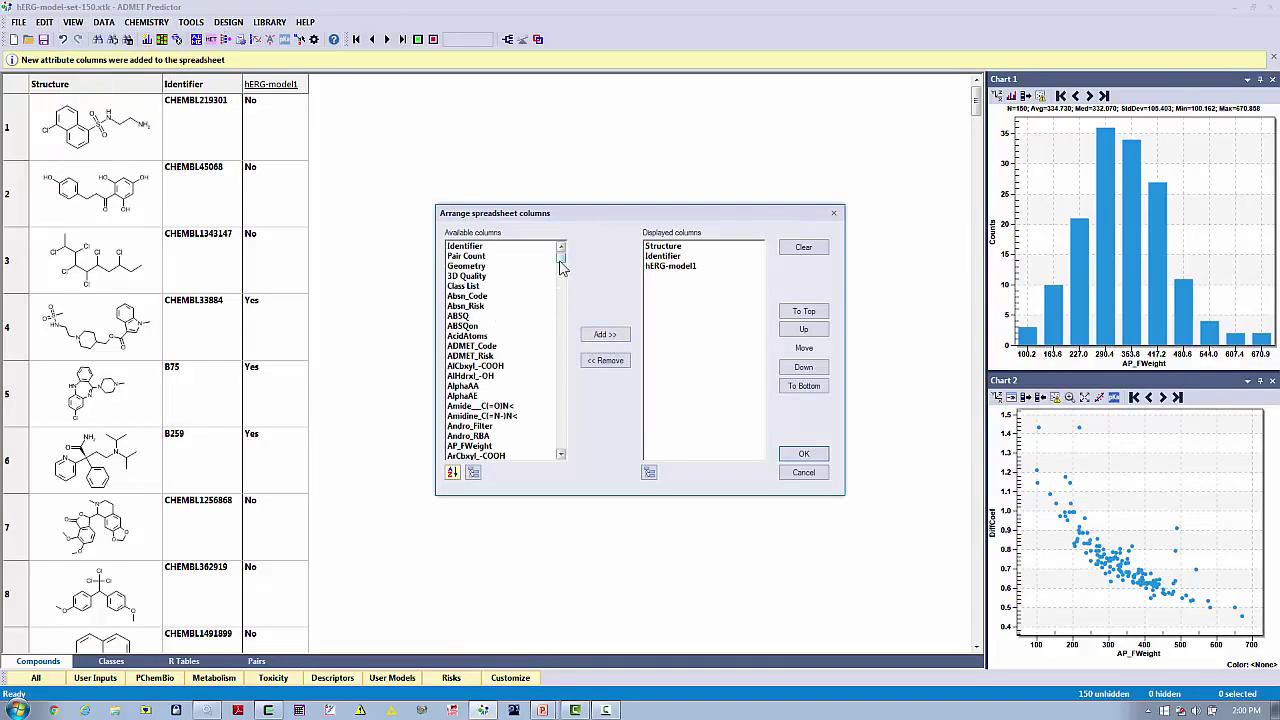
{"action": "left_click_drag", "start_coordinate": [562, 257], "coordinate": [563, 296]}
{"action": "left_click_drag", "start_coordinate": [565, 315], "coordinate": [565, 315]}
{"action": "scroll", "coordinate": [515, 354], "scroll_direction": "down", "scroll_amount": 1}
{"action": "scroll", "coordinate": [515, 360], "scroll_direction": "down", "scroll_amount": 7}
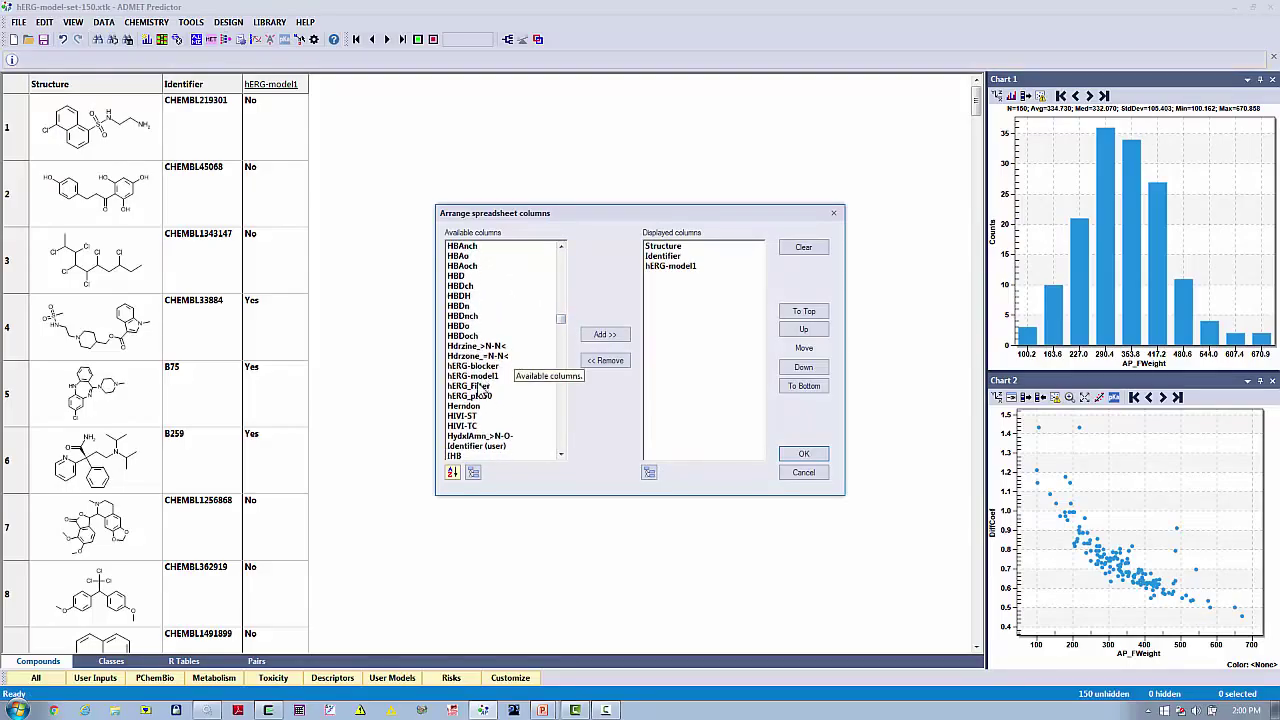
{"action": "left_click", "coordinate": [484, 366]}
{"action": "left_click", "coordinate": [603, 340]}
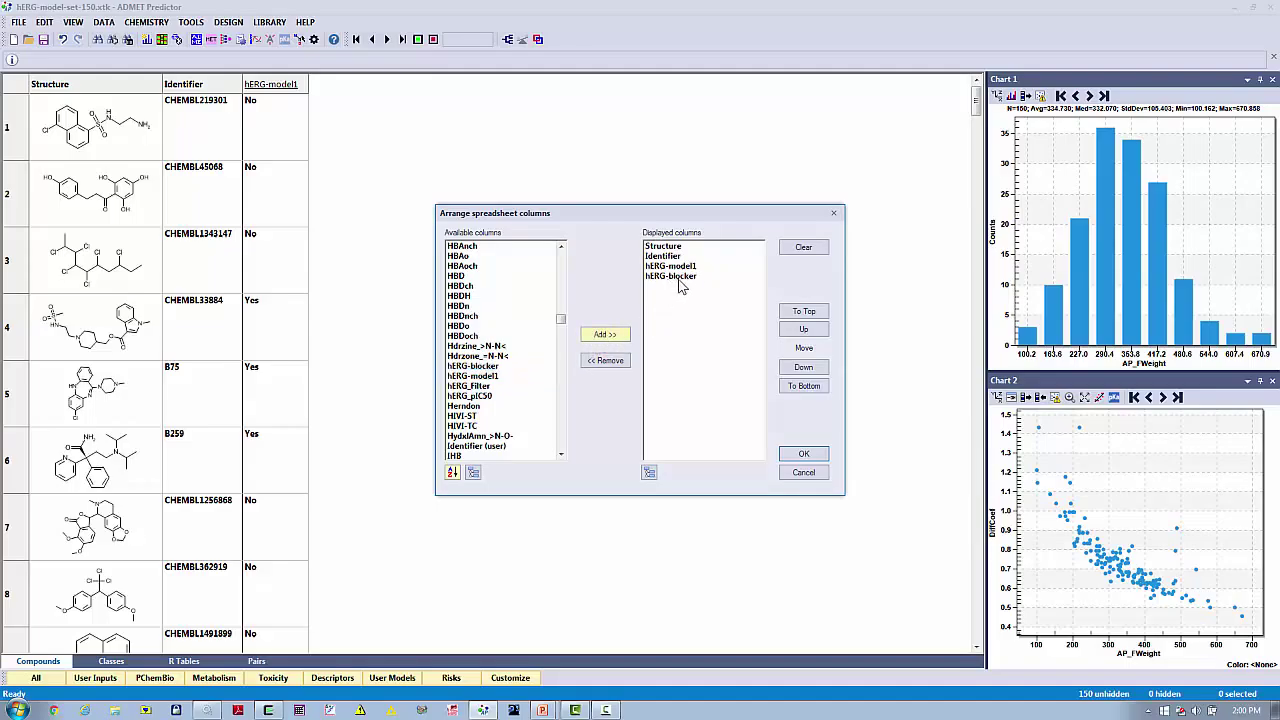
{"action": "left_click", "coordinate": [804, 454]}
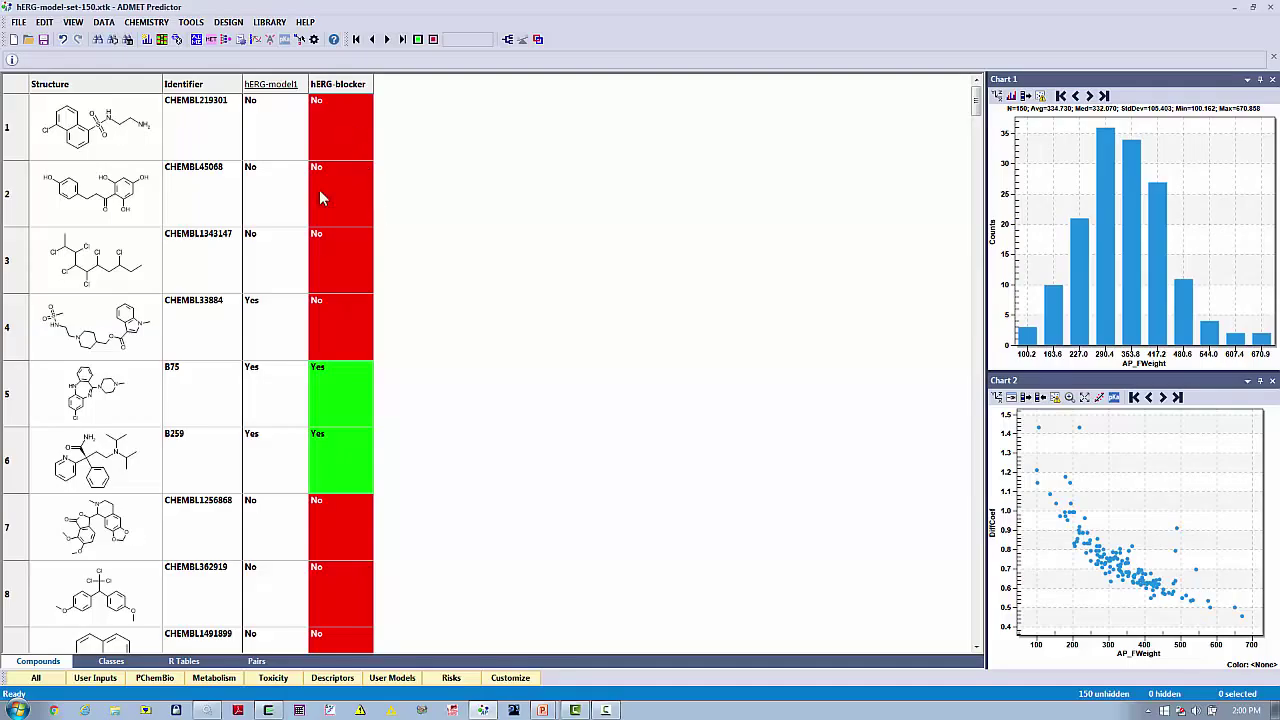
Turn on attribute coloring for hERG-model1 in addition to hERG-blocker
{"action": "left_click", "coordinate": [176, 39]}
{"action": "left_click", "coordinate": [532, 270]}
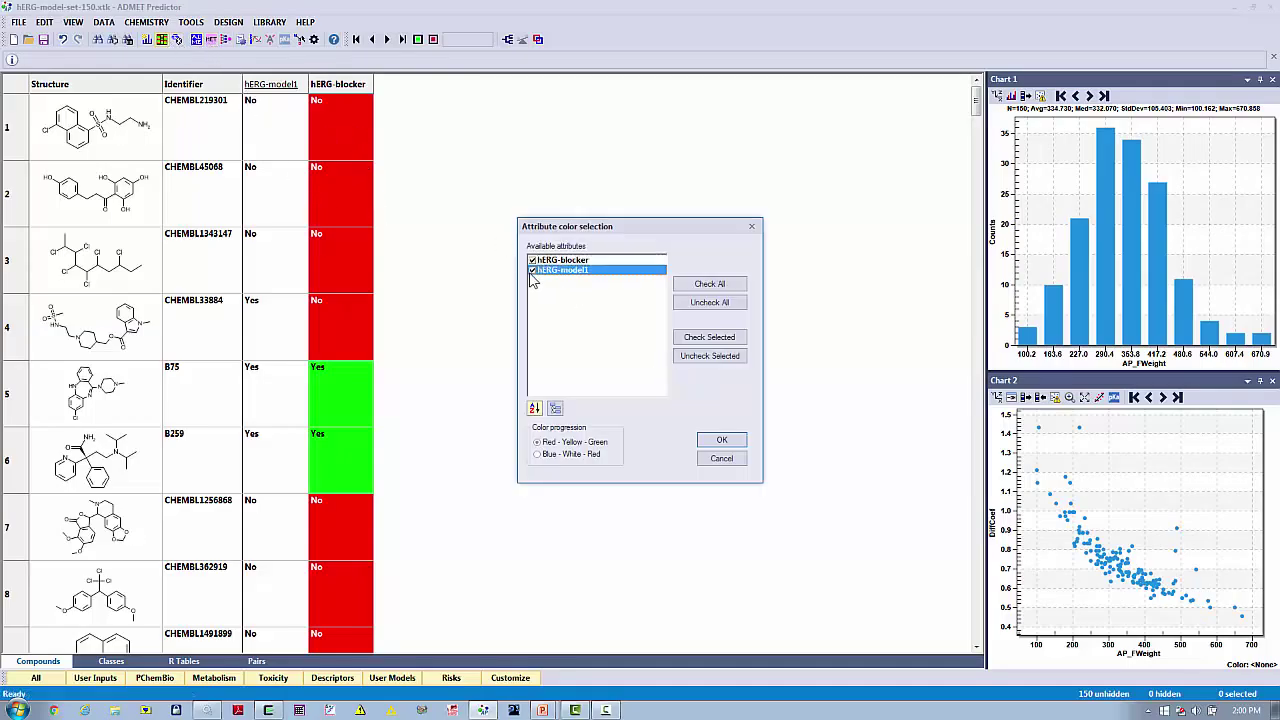
{"action": "left_click", "coordinate": [722, 441]}
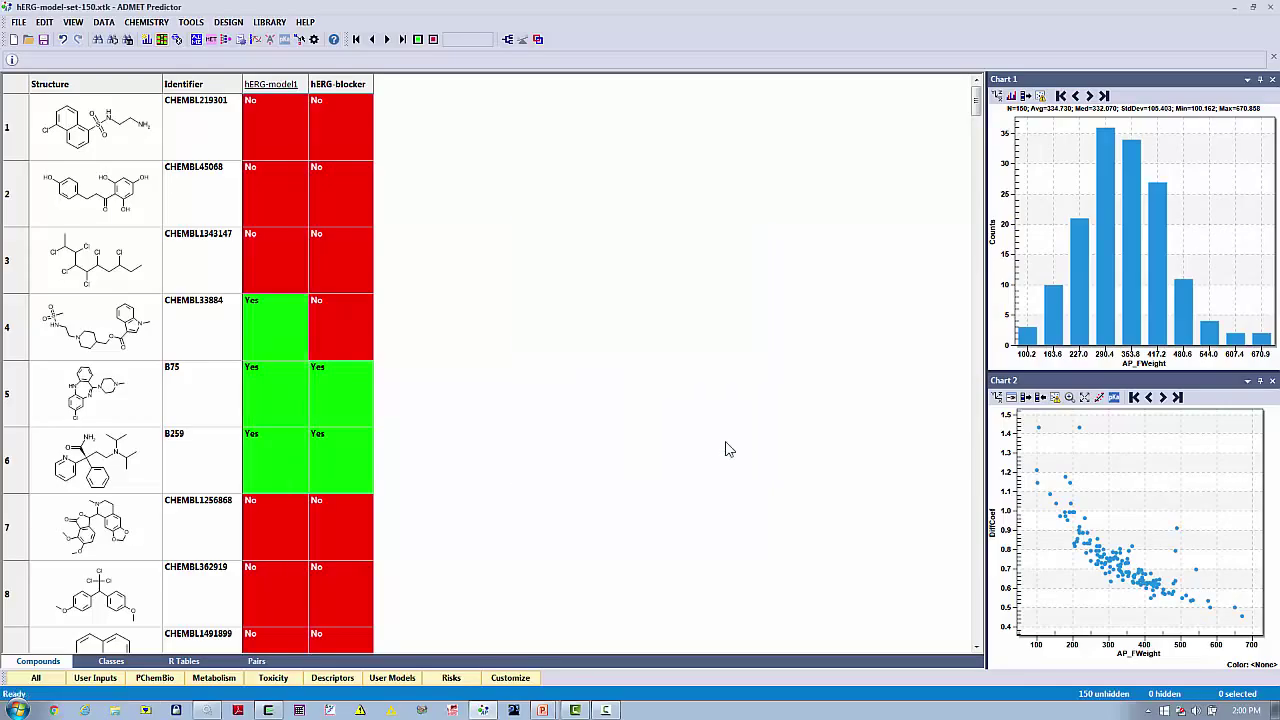
Set the direction of the hERG-model1 and hERG-blocker columns to Descending, and sort the compounds by hERG-blocker and hERG-model1
{"action": "right_click", "coordinate": [298, 86]}
{"action": "mouse_move", "coordinate": [350, 119]}
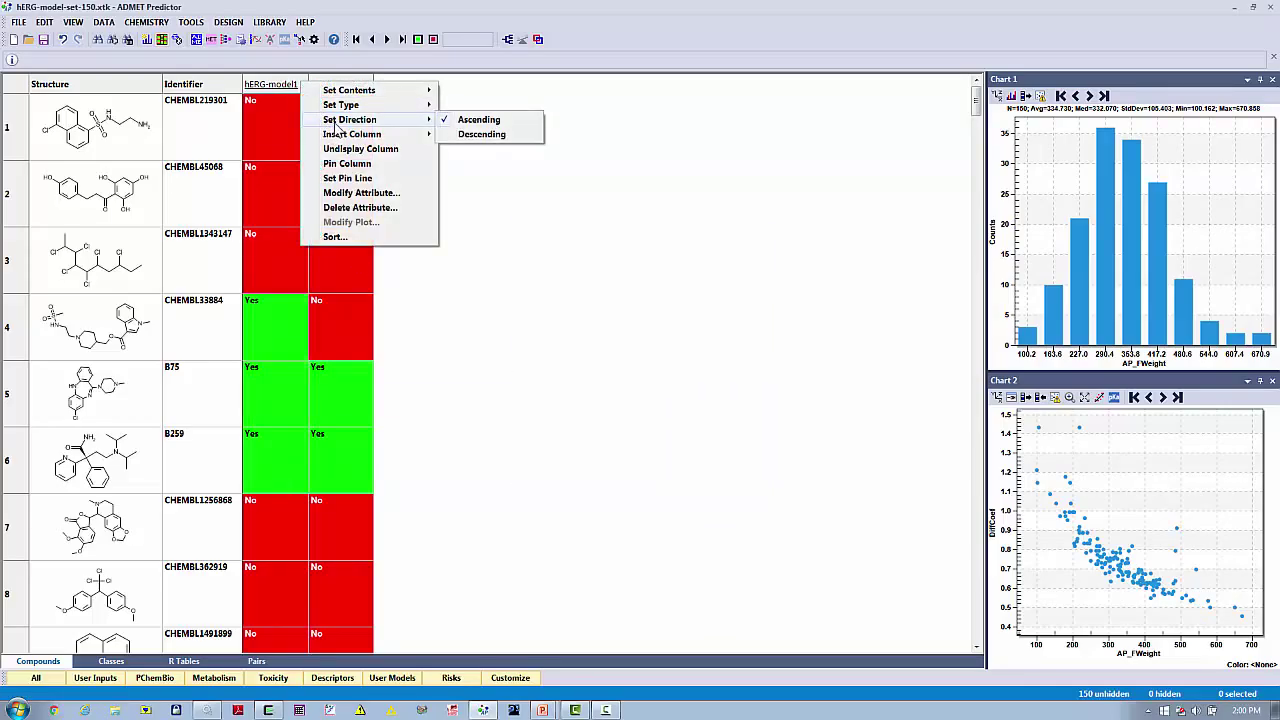
{"action": "left_click", "coordinate": [520, 137]}
{"action": "right_click", "coordinate": [358, 87]}
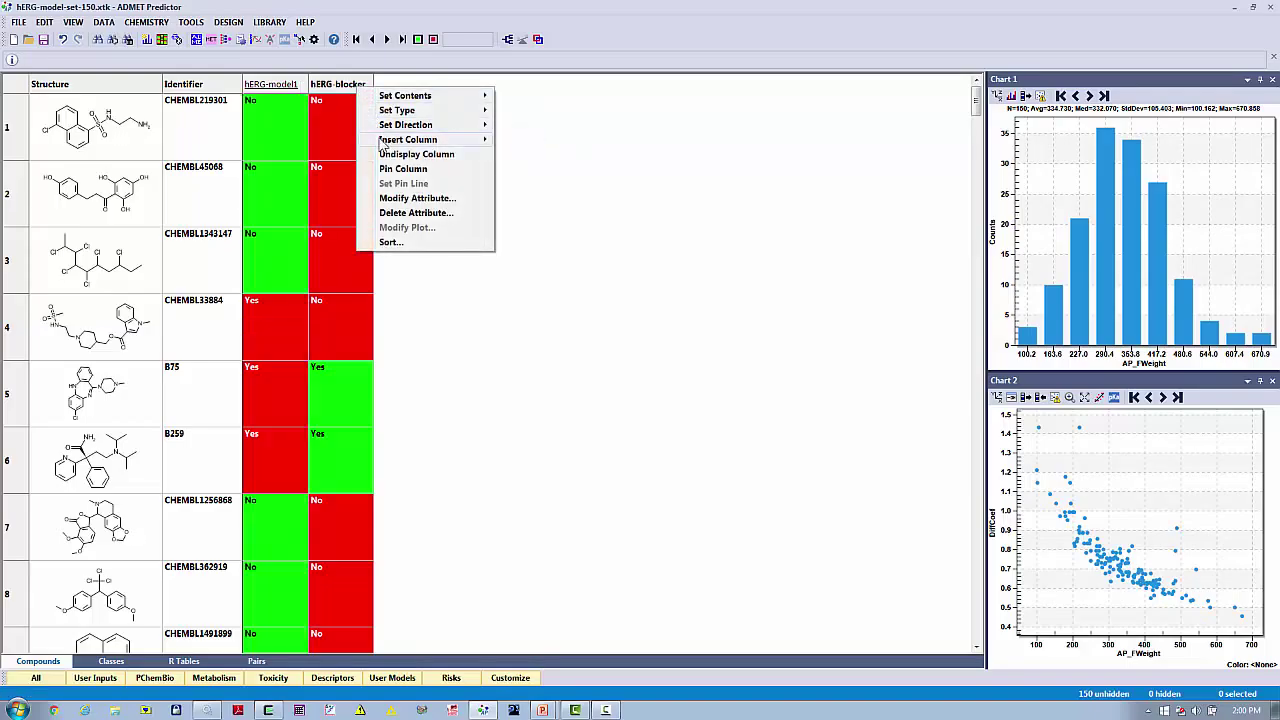
{"action": "mouse_move", "coordinate": [405, 124]}
{"action": "left_click", "coordinate": [536, 140]}
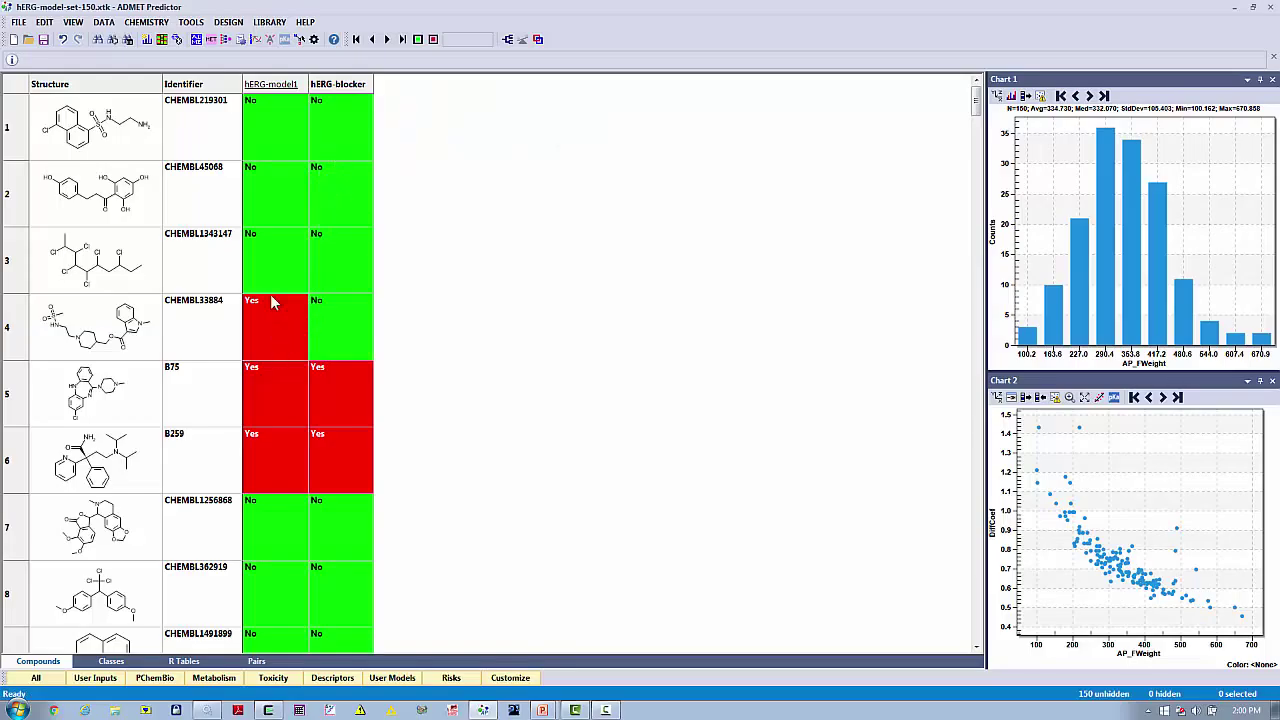
{"action": "left_click", "coordinate": [365, 86]}
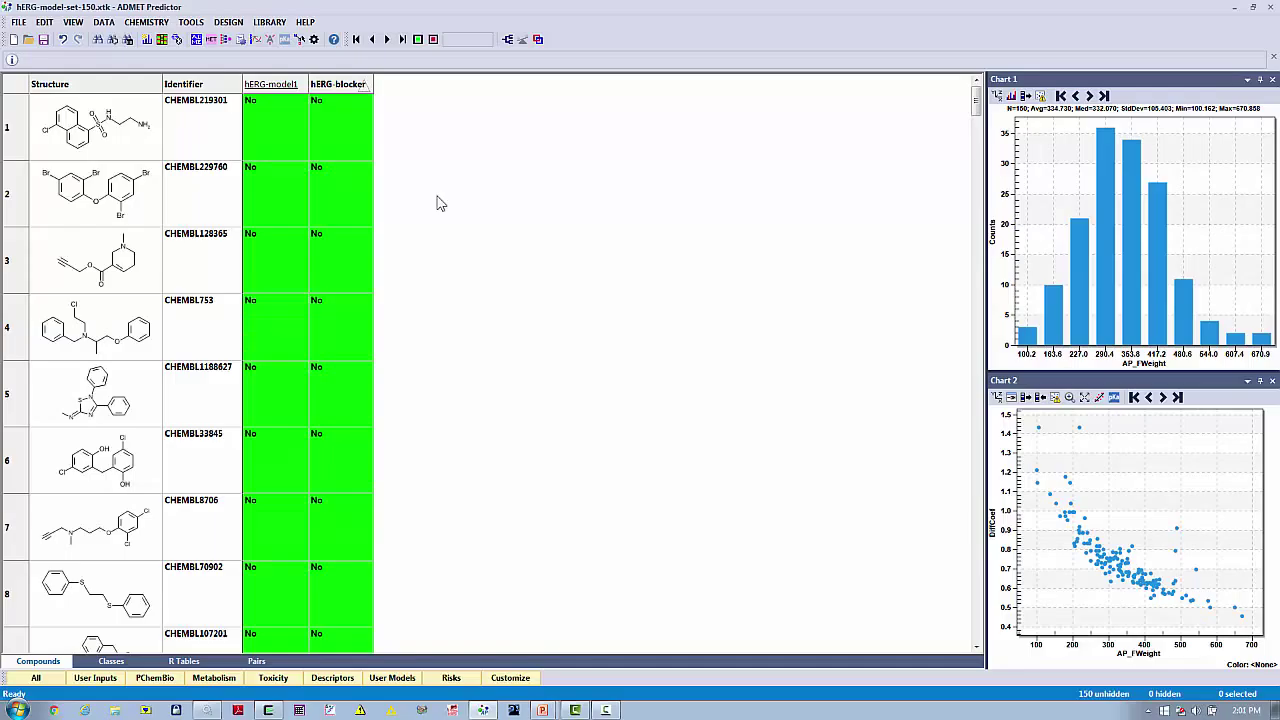
{"action": "left_click", "coordinate": [301, 86]}
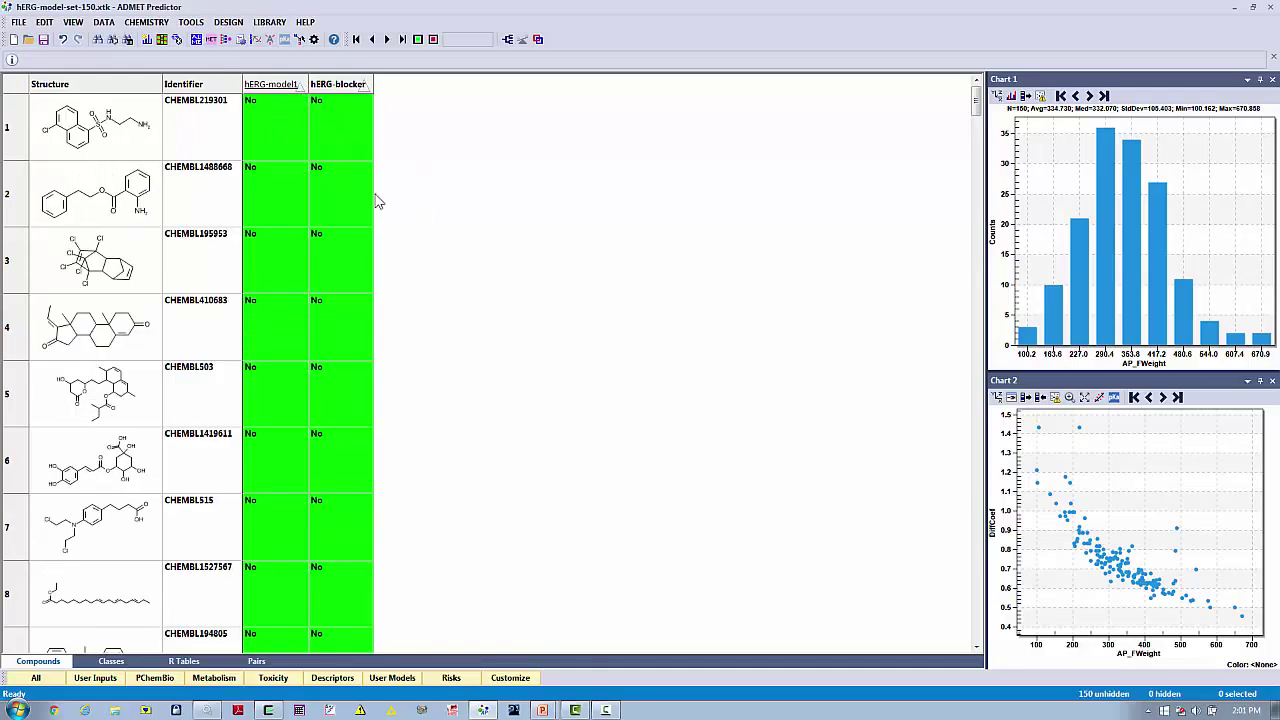
Compare the hERG-model1 predictions with the hERG-blocker values through the whole compound list, selecting rows B154 and B225 along the way
{"action": "scroll", "coordinate": [477, 378], "scroll_direction": "down", "scroll_amount": 6}
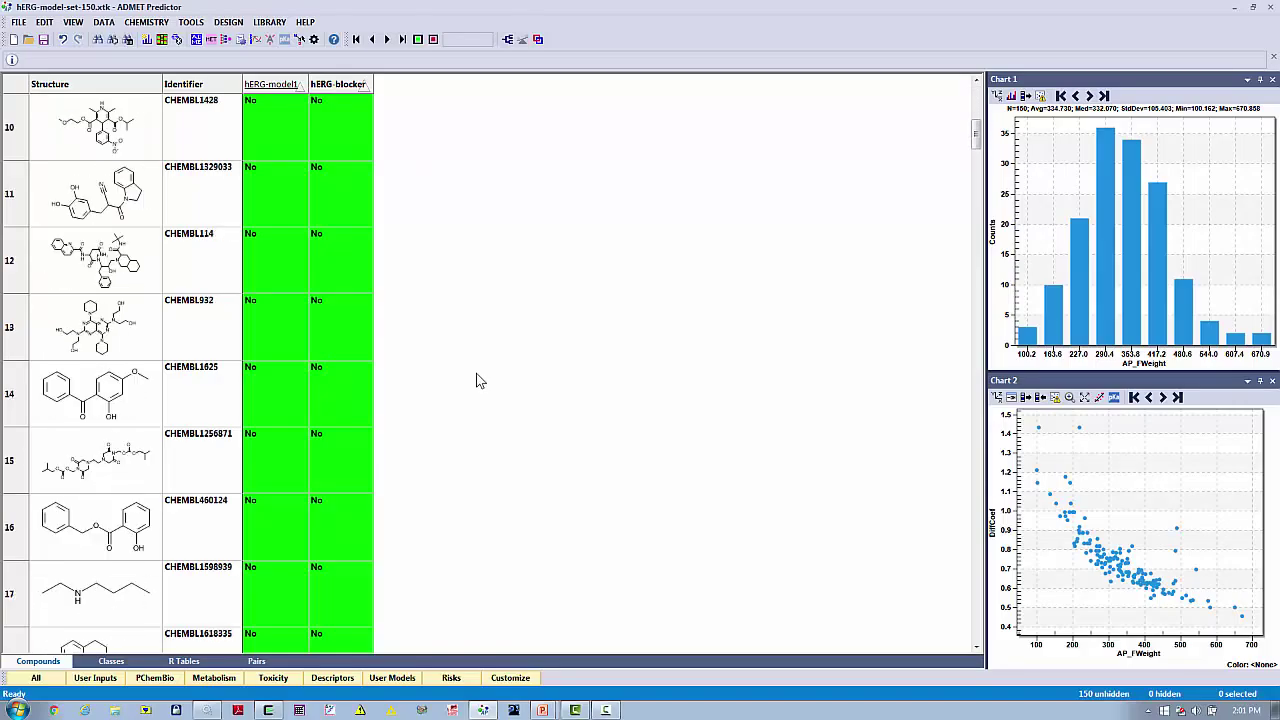
{"action": "scroll", "coordinate": [477, 378], "scroll_direction": "down", "scroll_amount": 13}
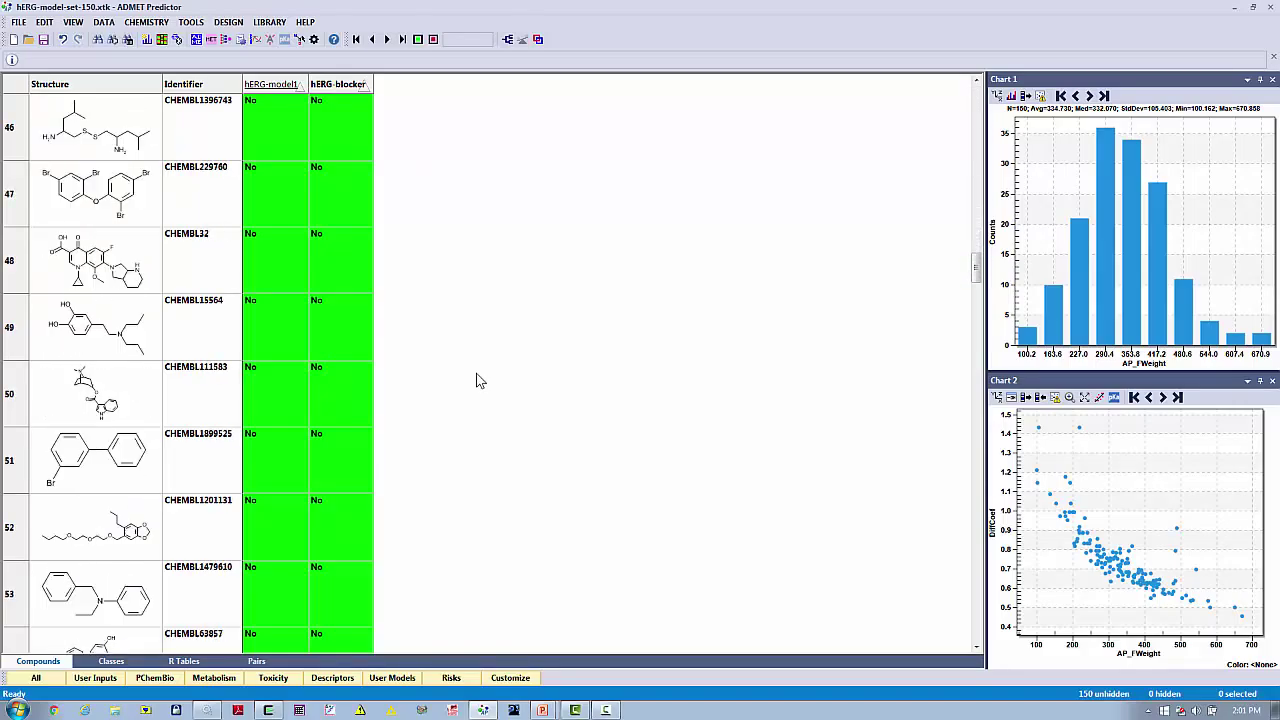
{"action": "scroll", "coordinate": [477, 380], "scroll_direction": "down", "scroll_amount": 10}
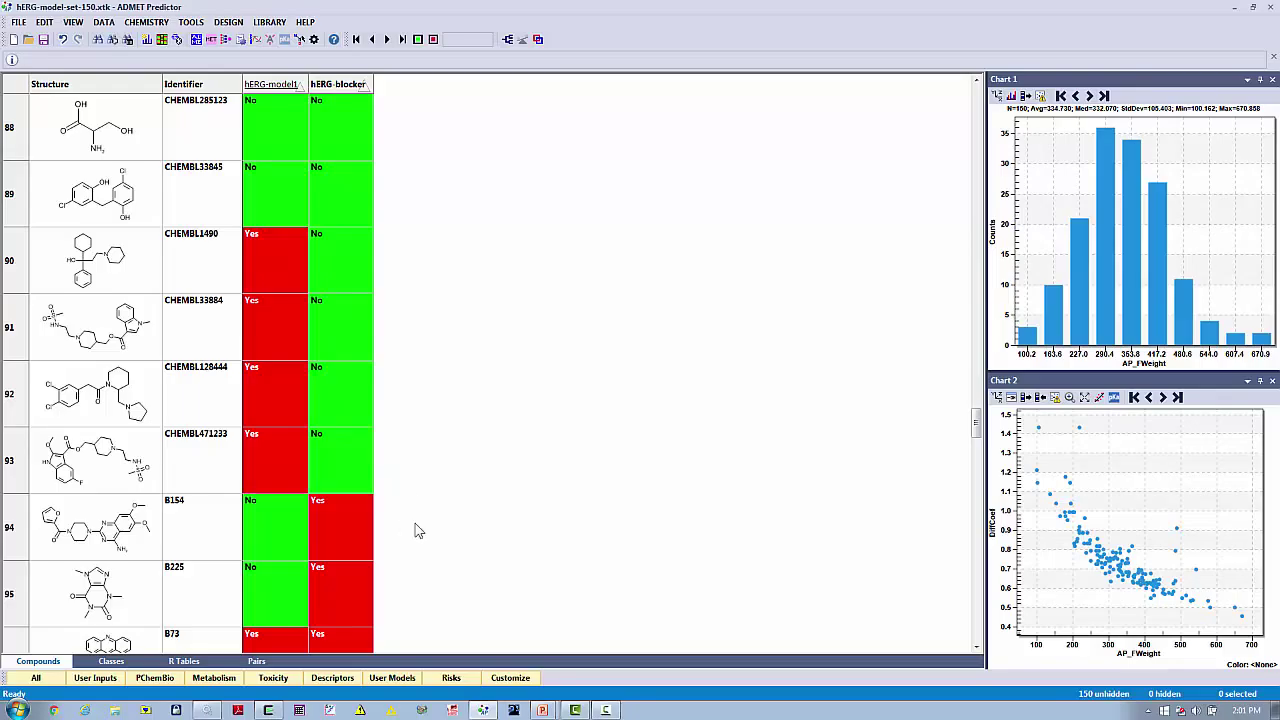
{"action": "scroll", "coordinate": [412, 486], "scroll_direction": "down", "scroll_amount": 1}
{"action": "left_click_drag", "start_coordinate": [285, 324], "coordinate": [280, 393]}
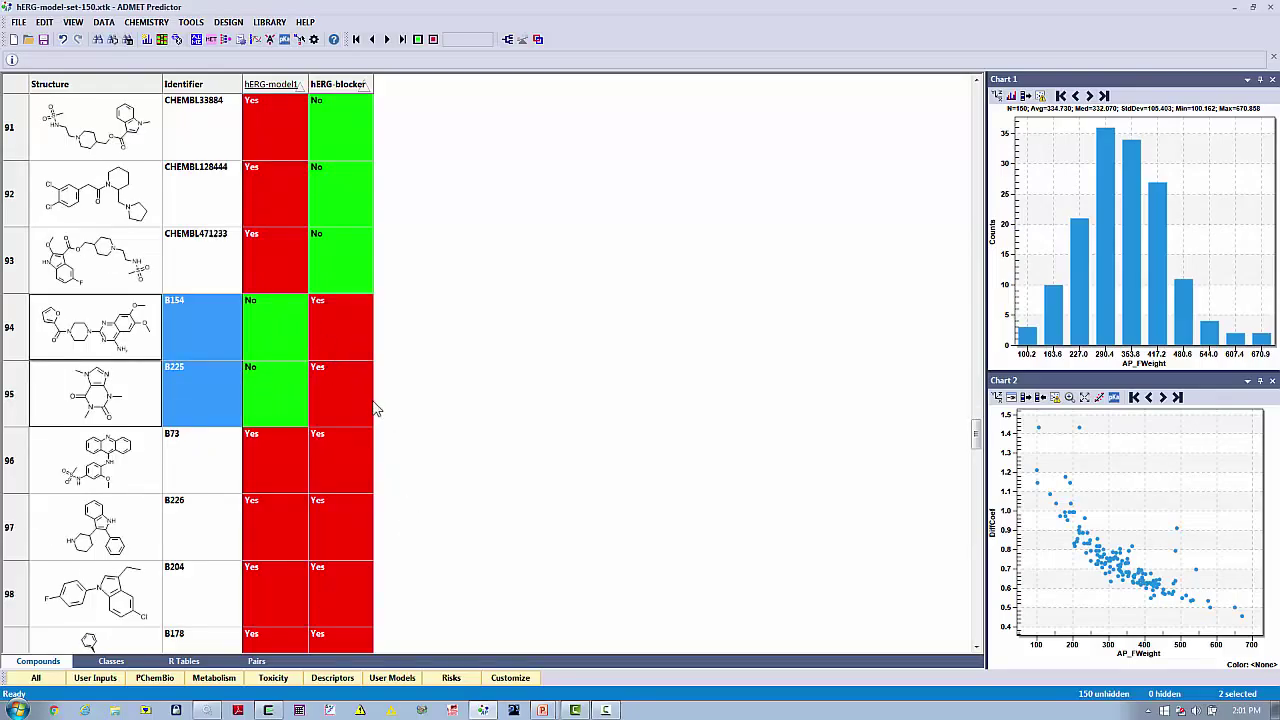
{"action": "scroll", "coordinate": [590, 461], "scroll_direction": "down", "scroll_amount": 1}
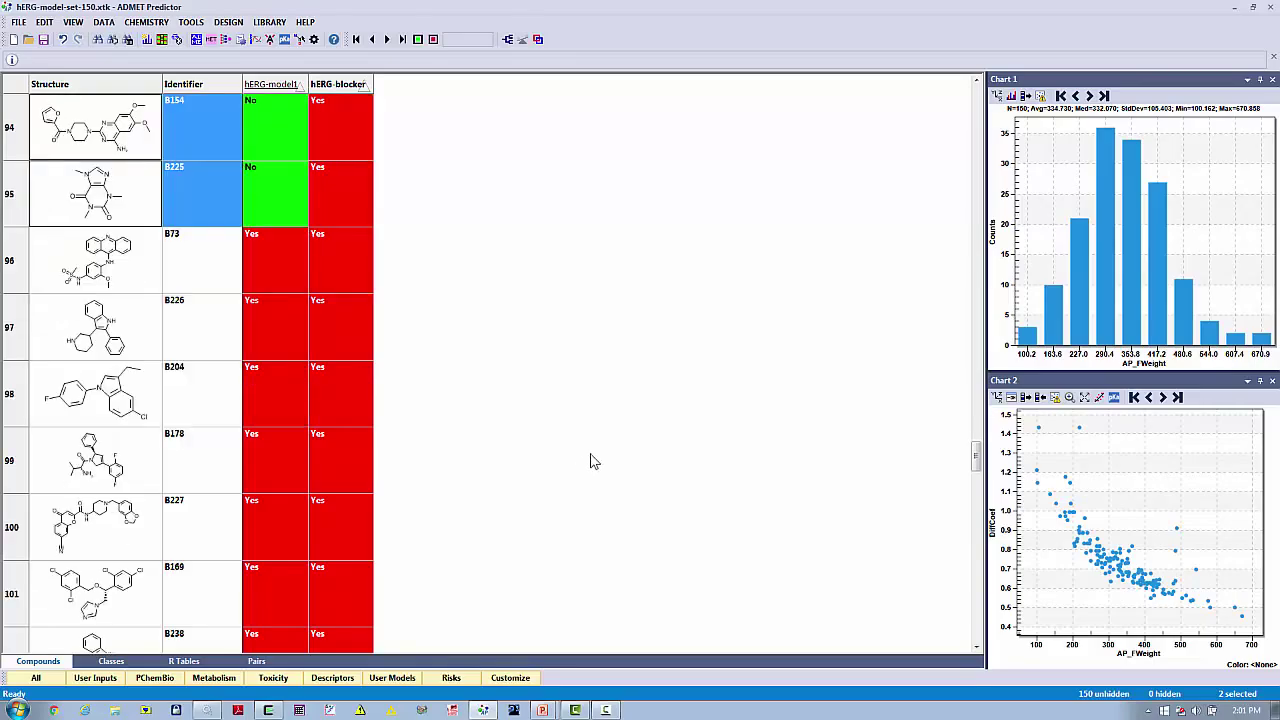
{"action": "scroll", "coordinate": [590, 461], "scroll_direction": "down", "scroll_amount": 16}
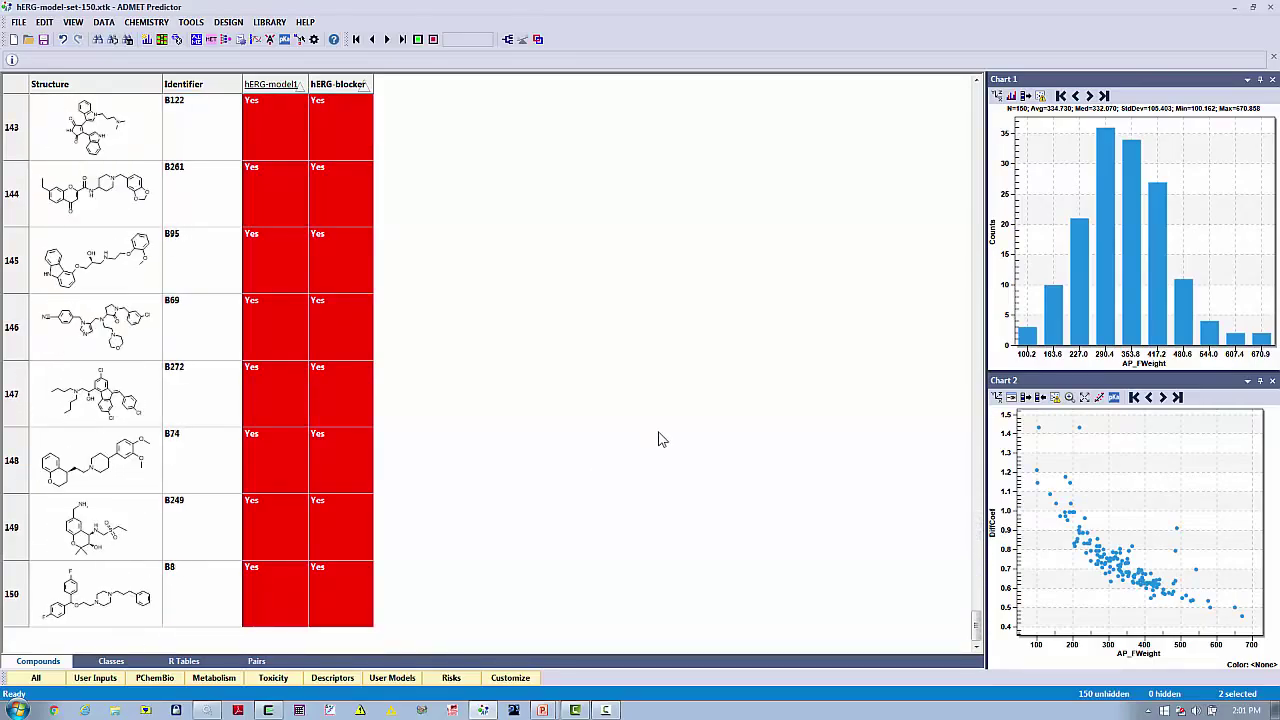
{"action": "scroll", "coordinate": [659, 439], "scroll_direction": "up", "scroll_amount": 20}
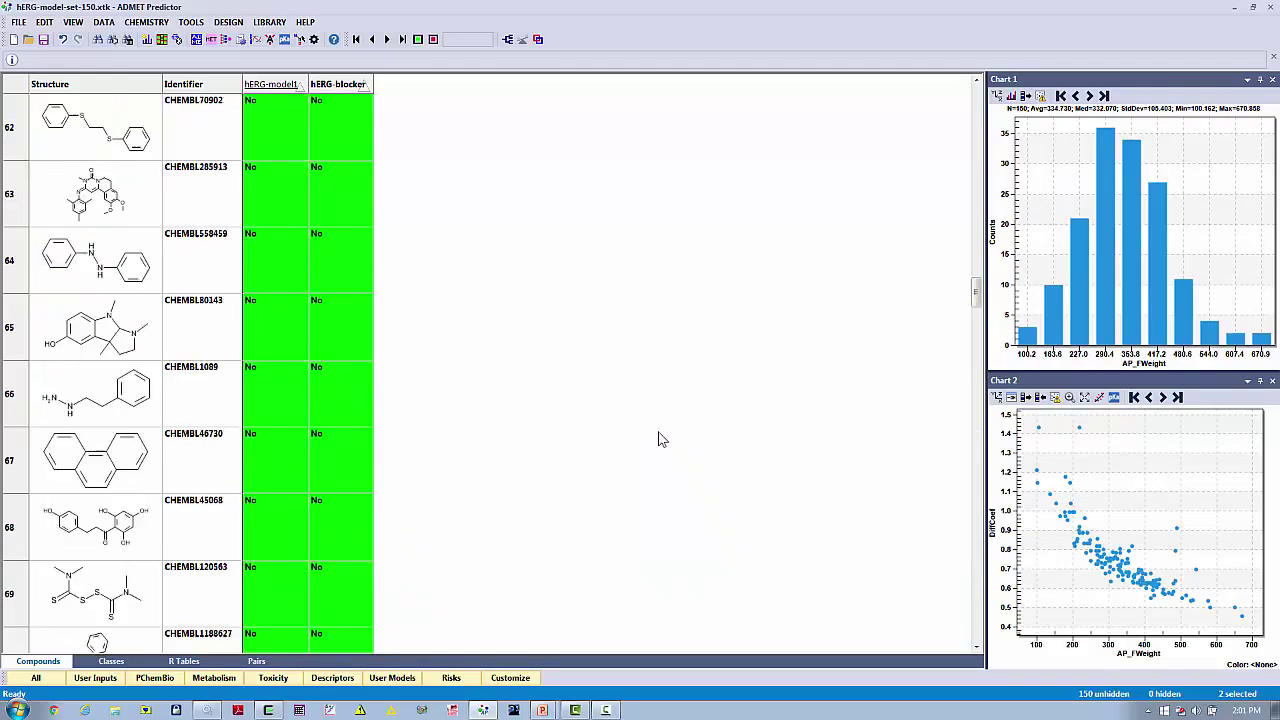
{"action": "scroll", "coordinate": [659, 439], "scroll_direction": "up", "scroll_amount": 8}
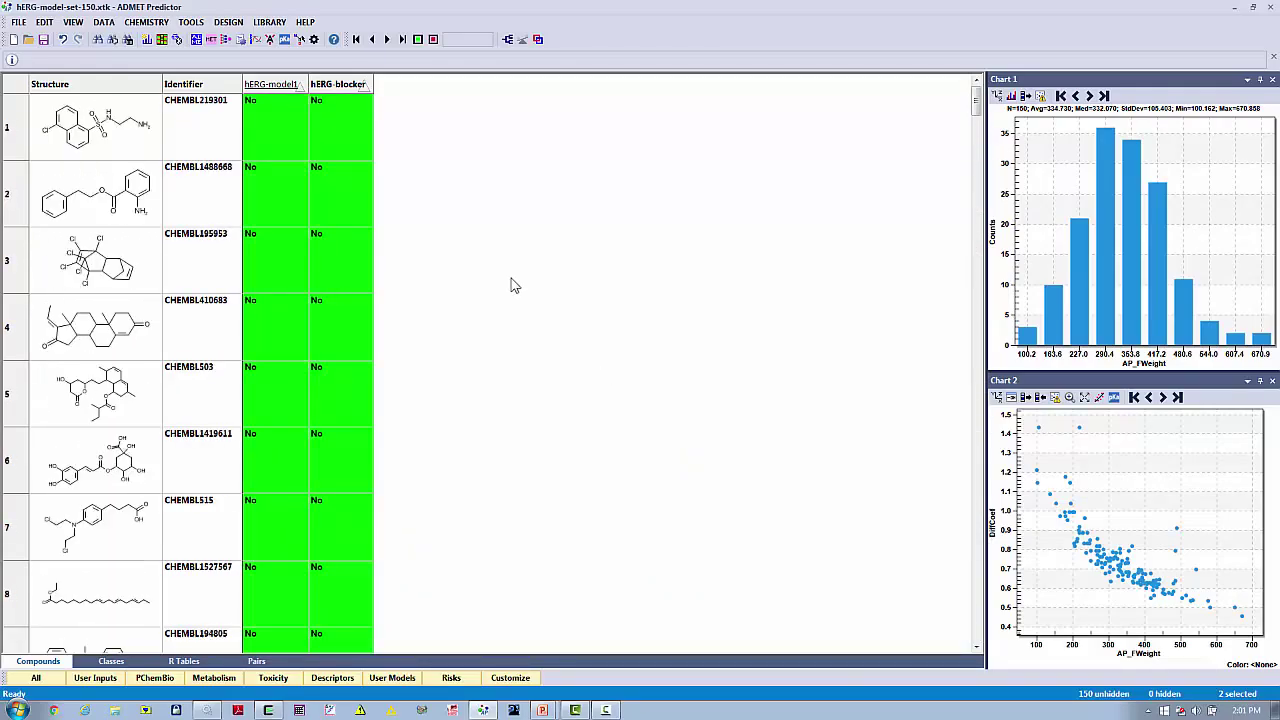